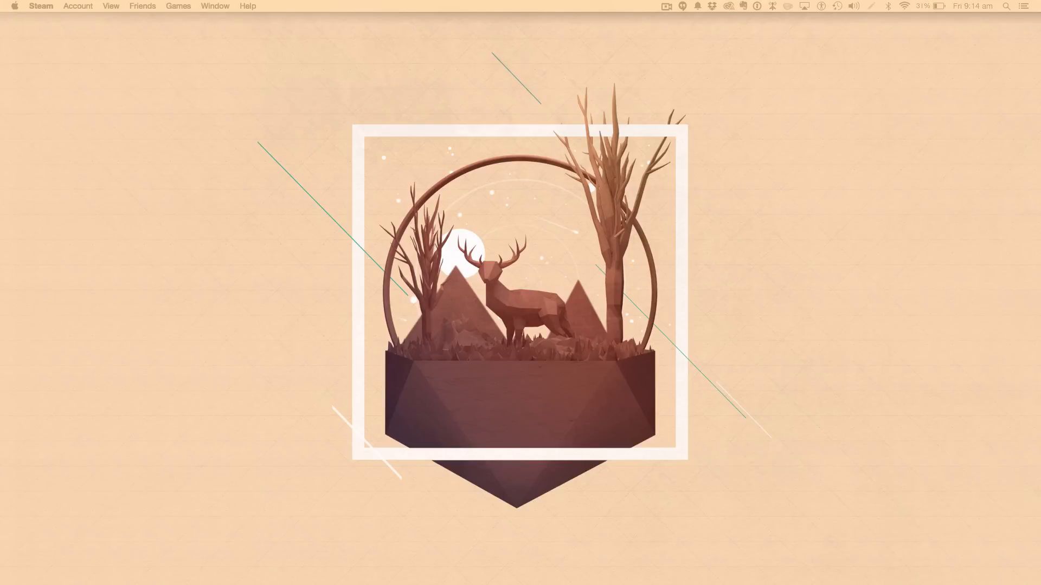
Step: View the LowPolyIslands.png reference image in Preview, then minimize its window
drag(1040, 21, 463, 41)
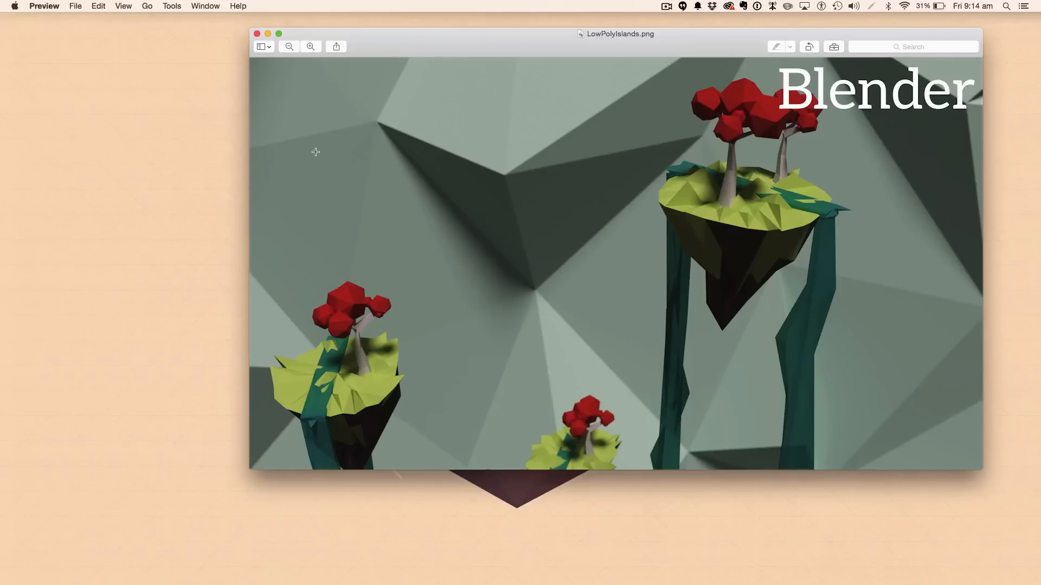
click(268, 34)
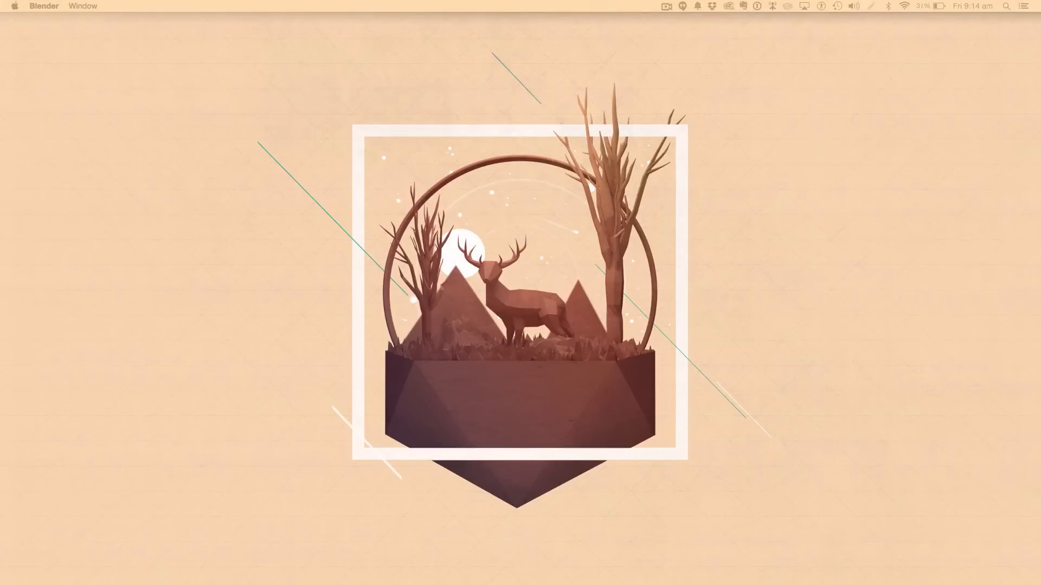
Step: Align the Blender window with the screen edge, enlarge it to fill the desktop and dismiss the splash screen
drag(1040, 115, 463, 8)
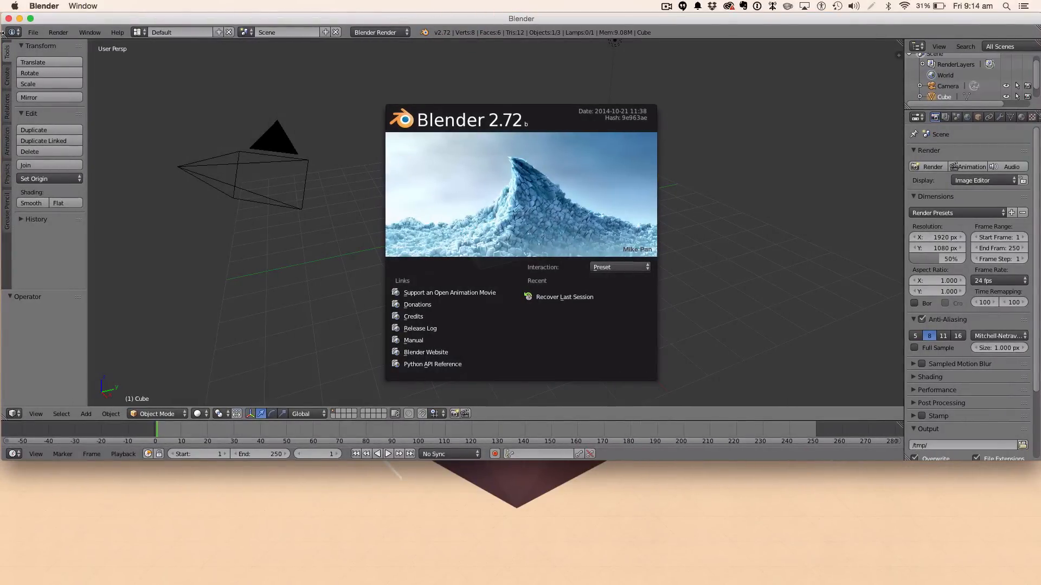
drag(3, 32, 132, 33)
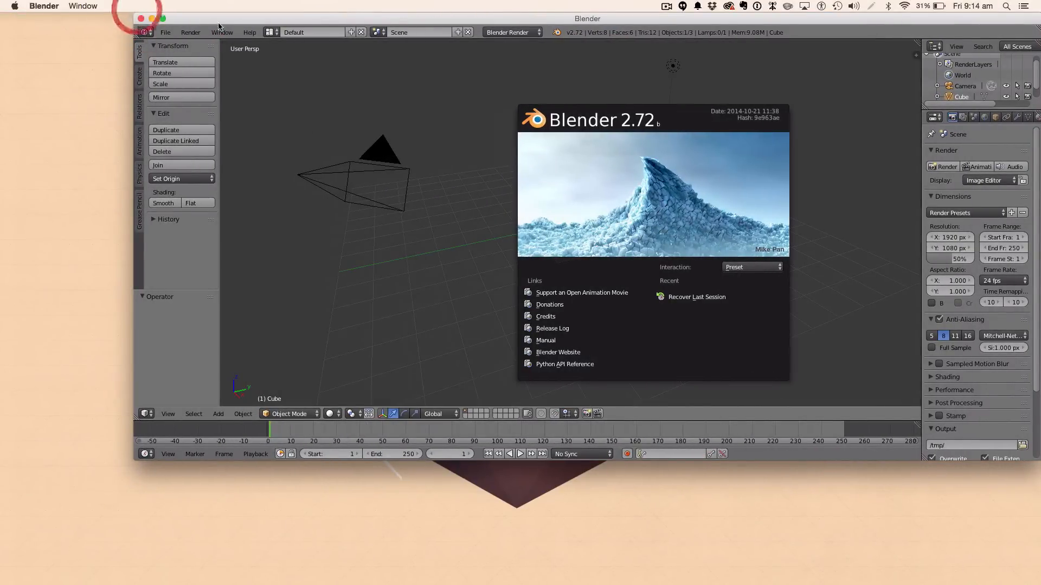
drag(218, 24, 85, 2)
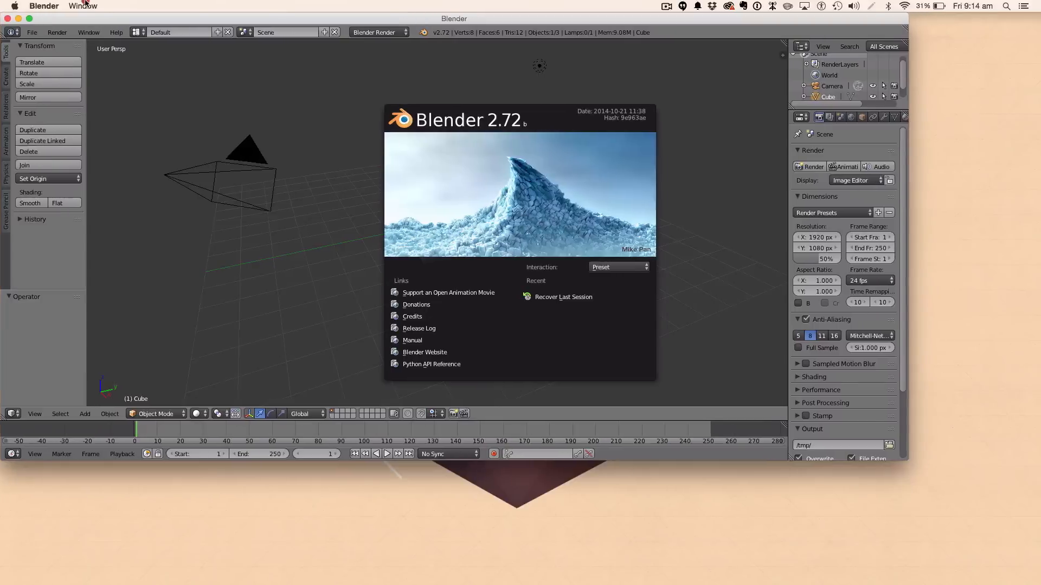
drag(903, 459, 1013, 536)
click(716, 273)
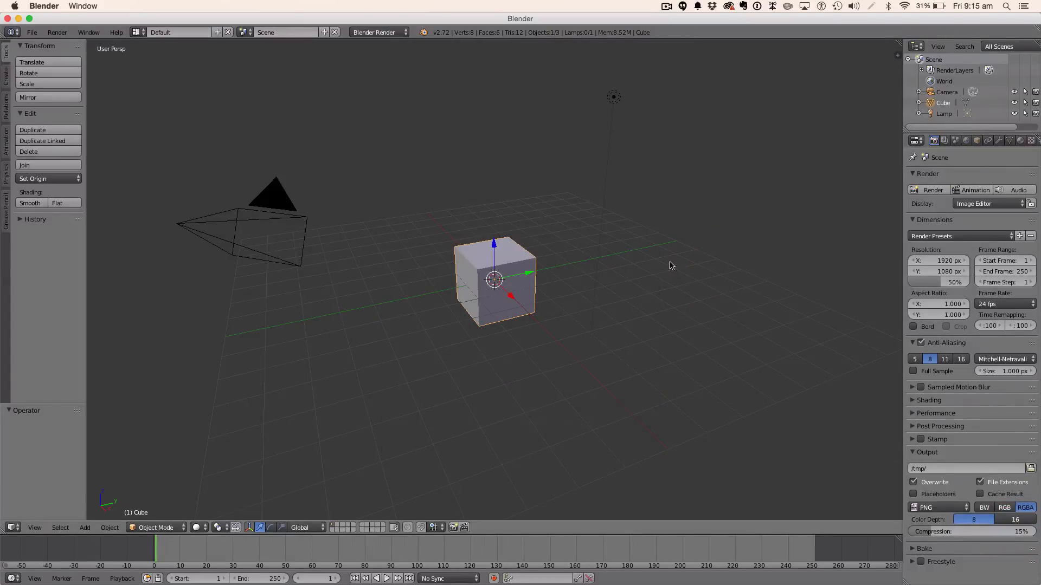
Step: Box-select the default cube and lamp and delete them, keeping the camera
key(b)
drag(698, 297, 472, 82)
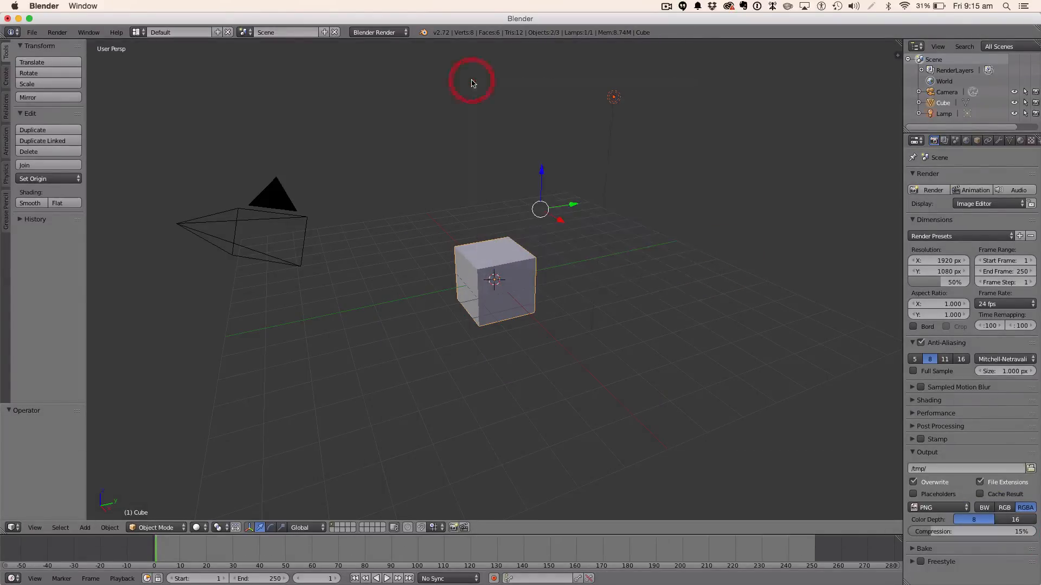
key(x)
click(549, 241)
Step: Add a cone mesh with 16 vertices and set its base fill type to Triangle Fan
key(shift+a)
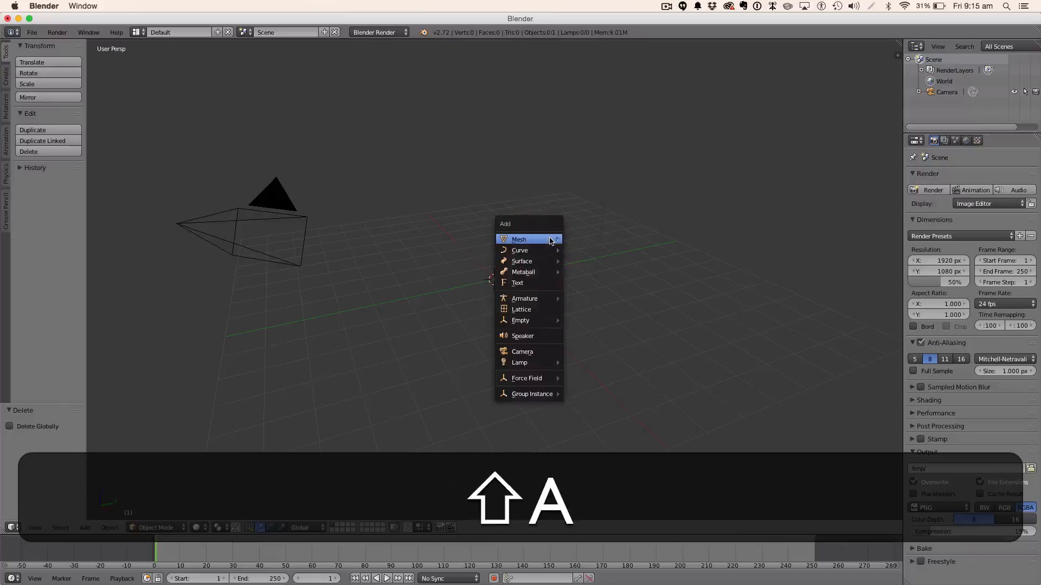
mouse_move(549, 239)
click(585, 305)
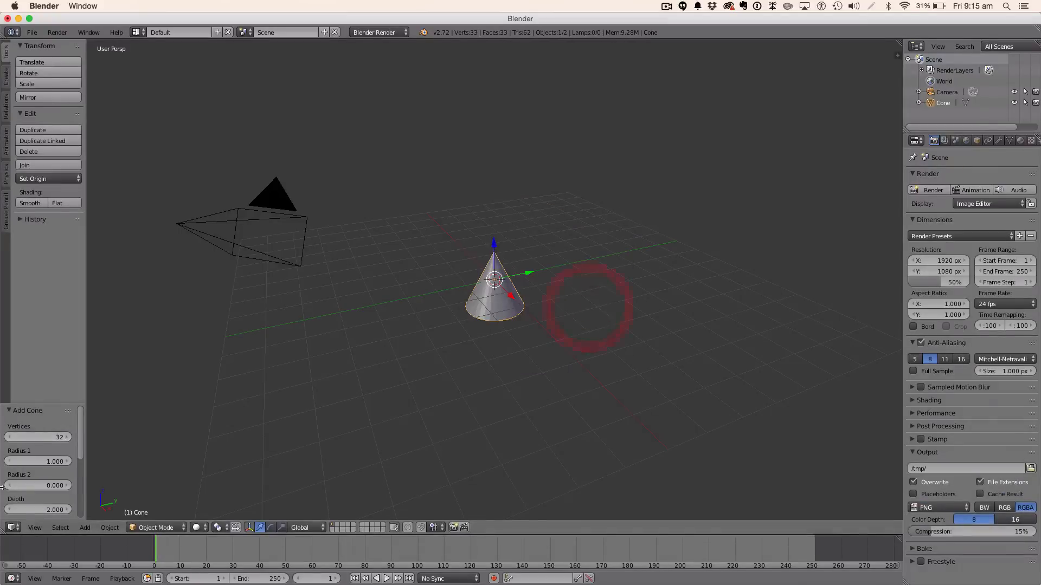
click(41, 438)
text(16)
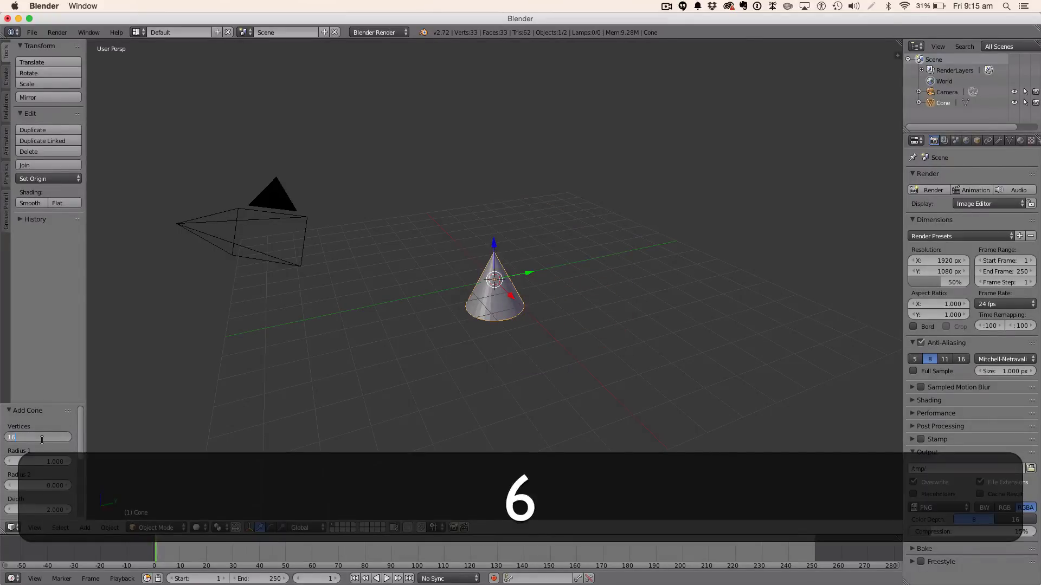
key(Return)
scroll(43, 437, down, 5)
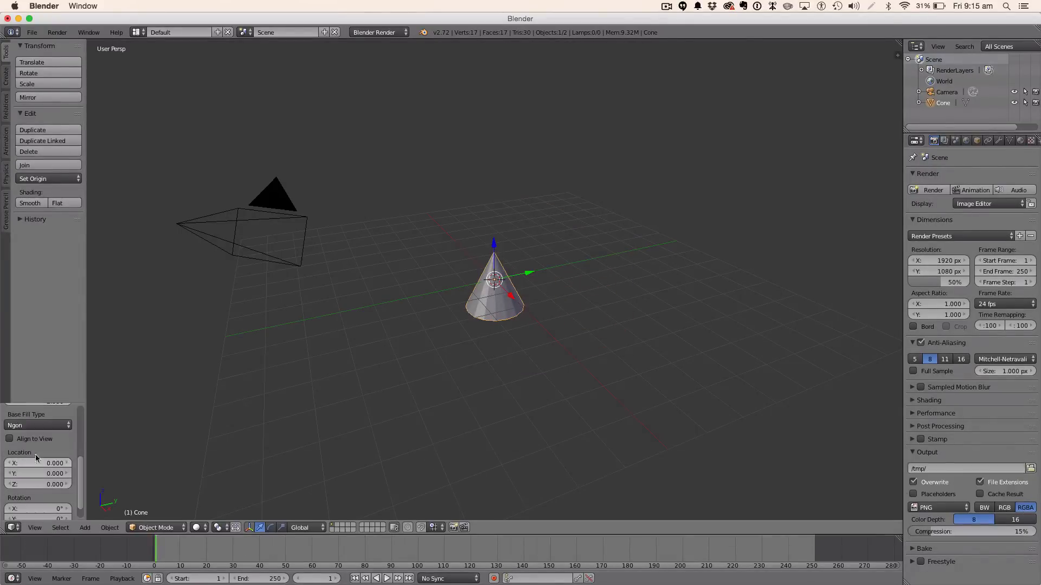
click(47, 426)
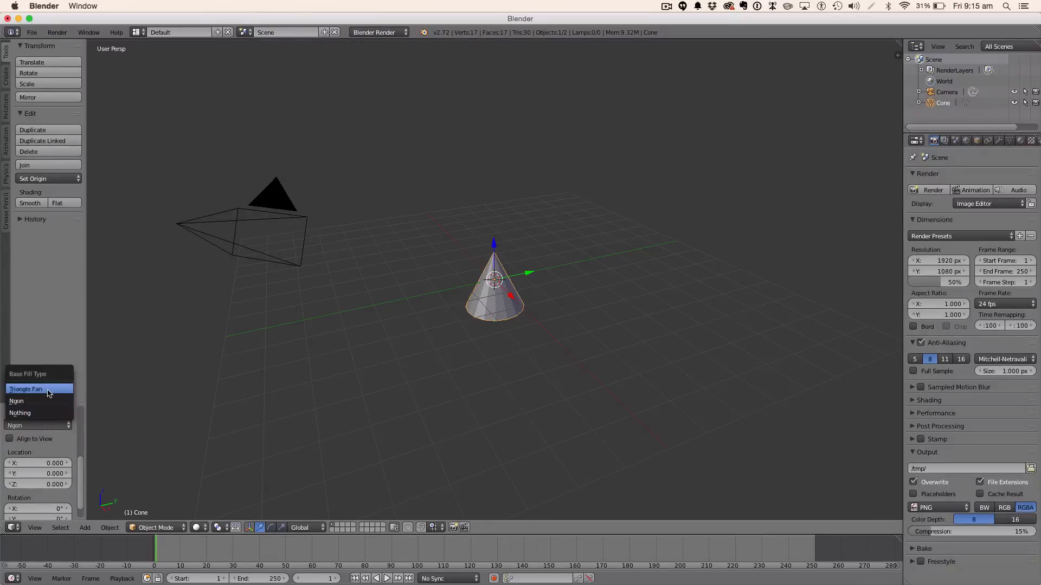
click(47, 392)
Step: Rotate the cone 180 degrees around the X axis so that its tip points down
scroll(482, 319, up, 3)
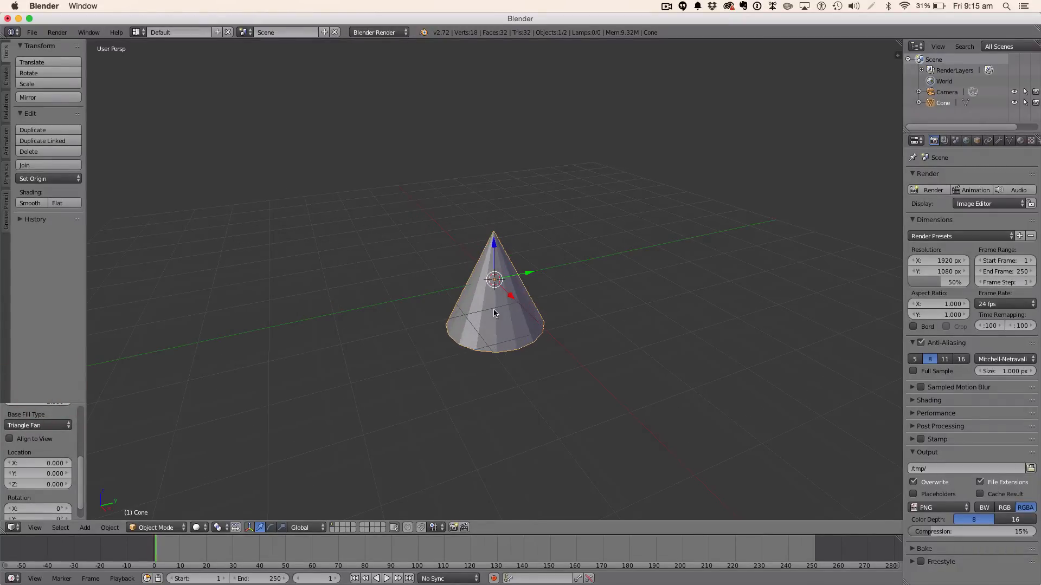
key(r)
text(x)
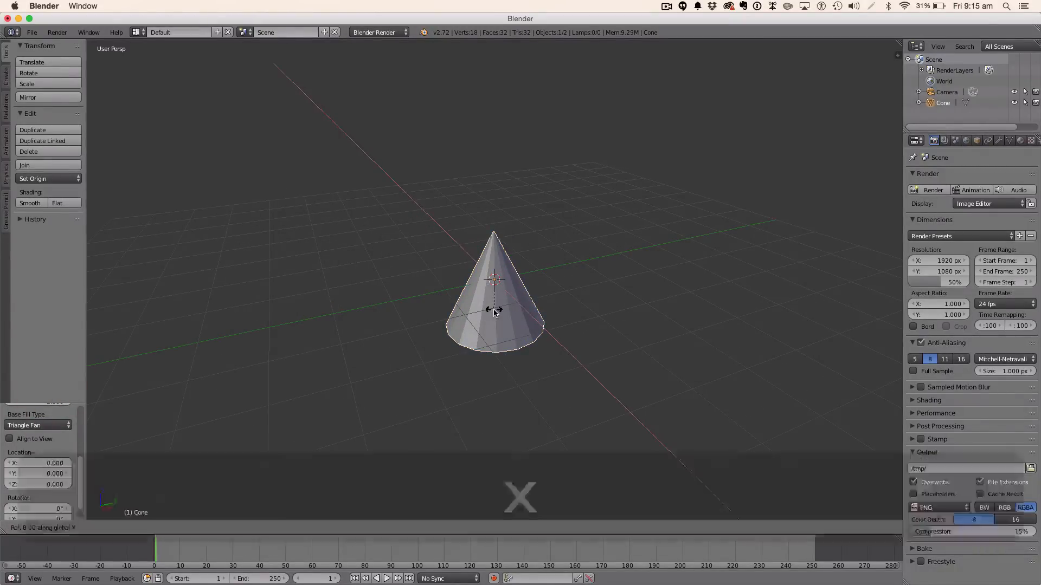
text(180)
key(Return)
Step: Subdivide the cone's entire mesh in Edit Mode with 2 cuts and return to Object Mode
scroll(494, 314, down, 3)
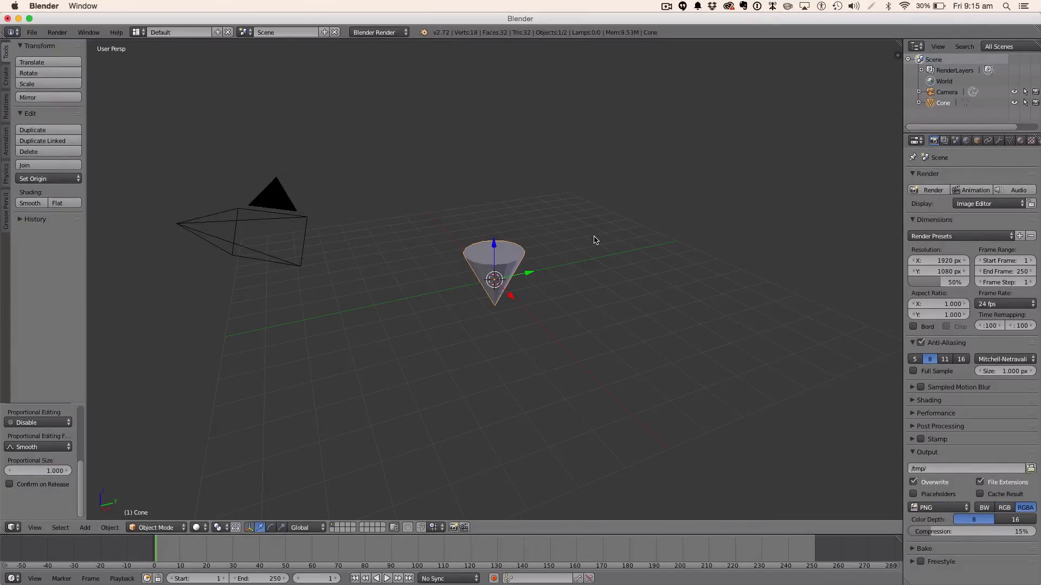
key(Tab)
key(w)
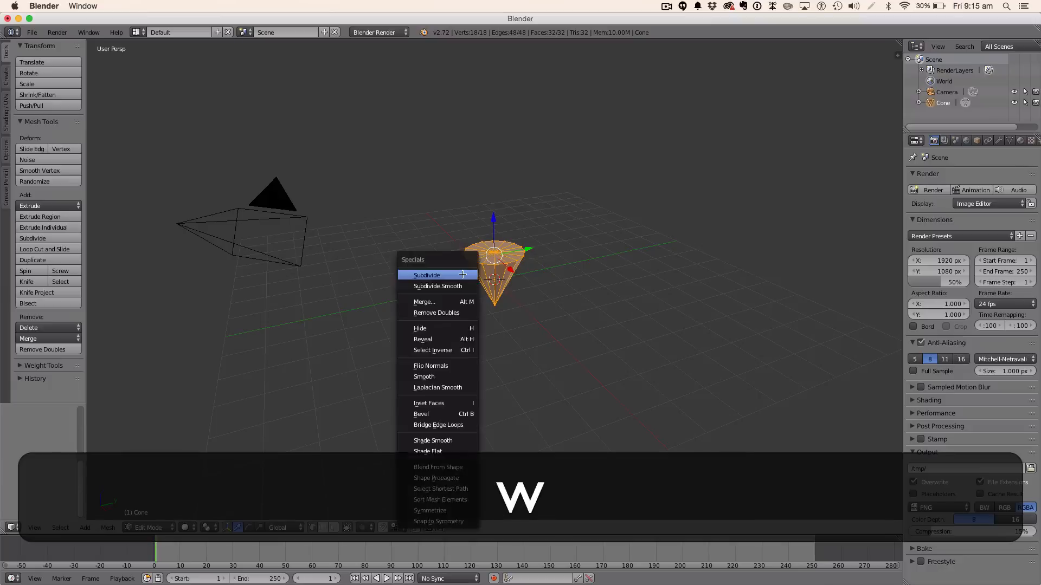
click(423, 272)
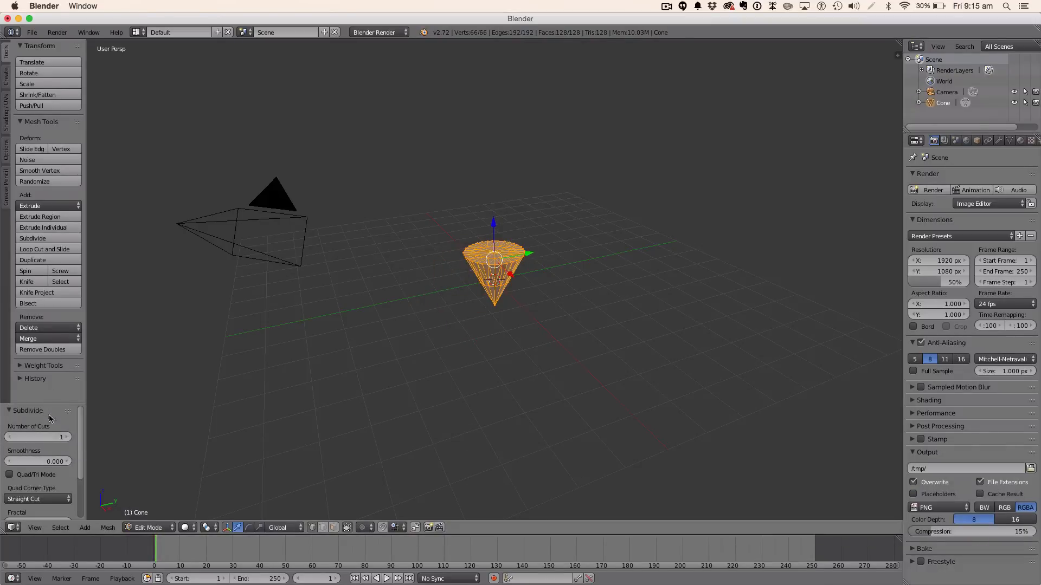
click(67, 437)
click(68, 437)
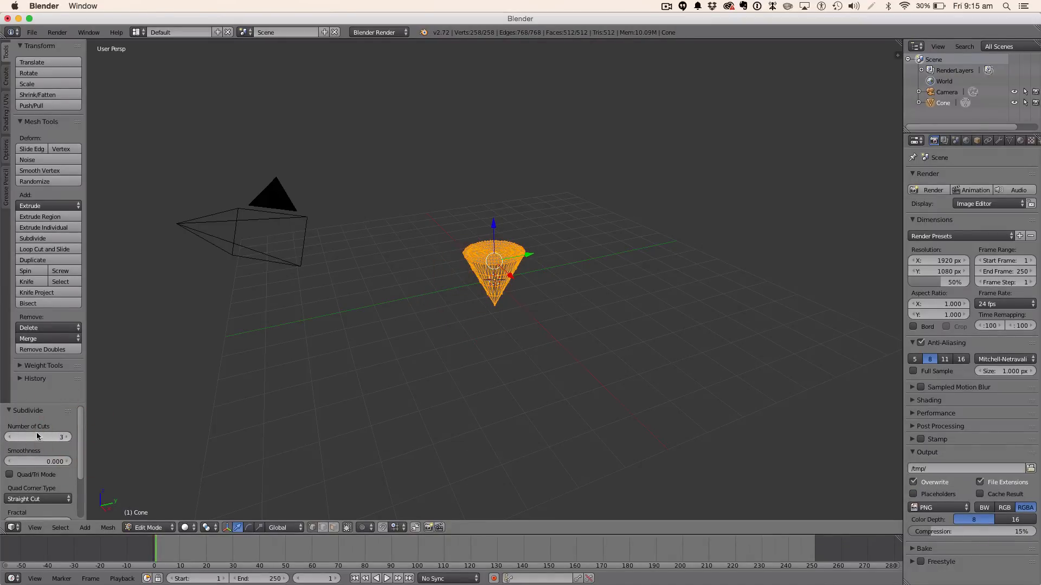
key(Tab)
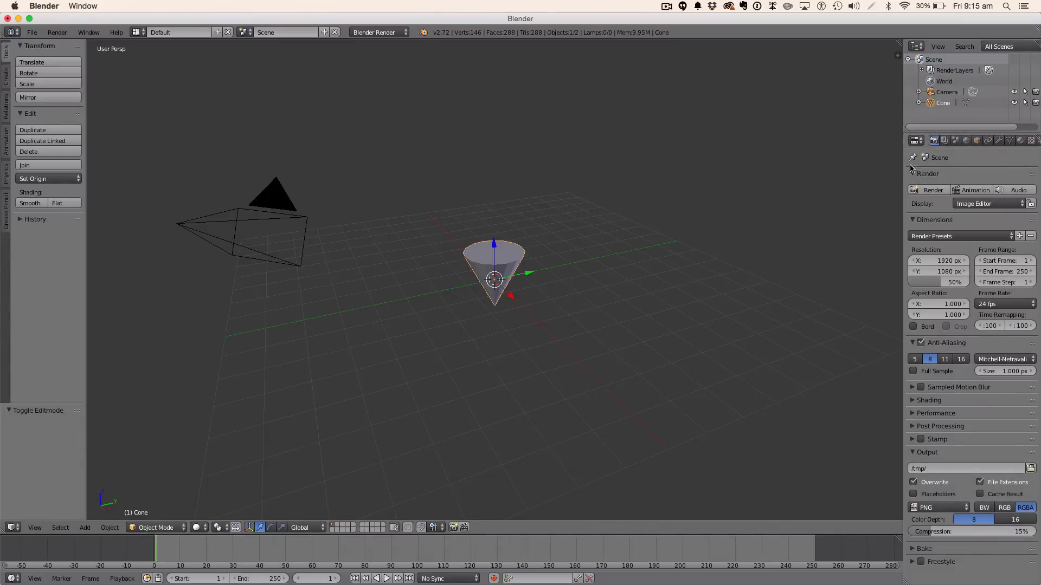
Step: Create a new brush texture and set its type to Noise
scroll(464, 275, up, 5)
middle_drag(544, 282, 600, 304)
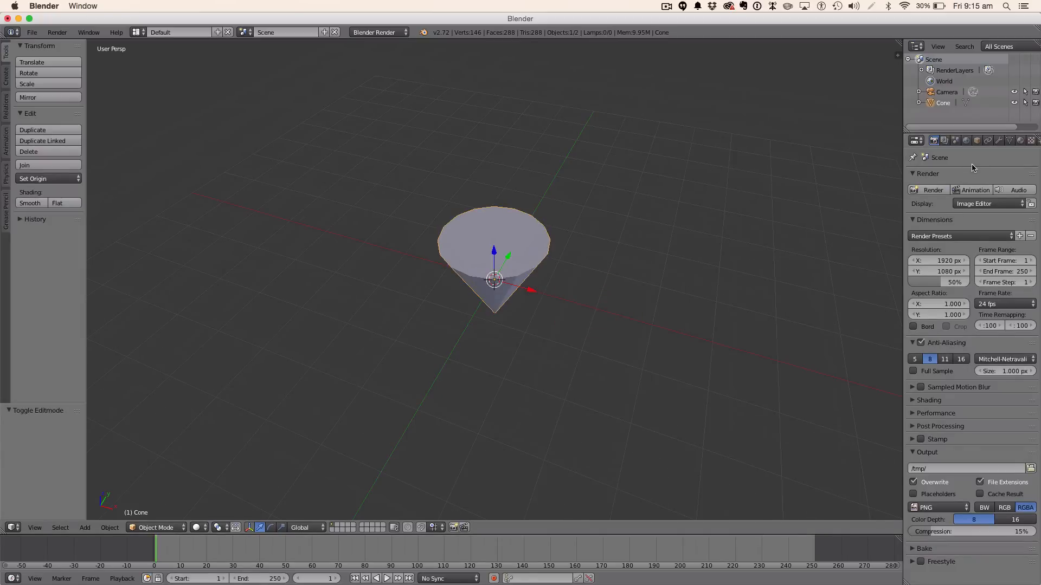
click(1031, 141)
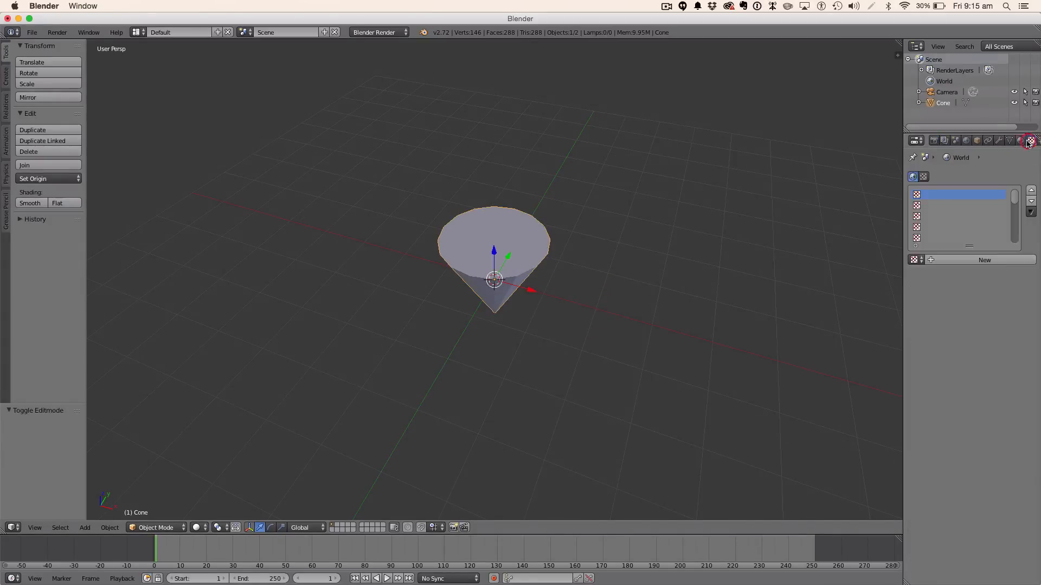
click(924, 178)
click(952, 211)
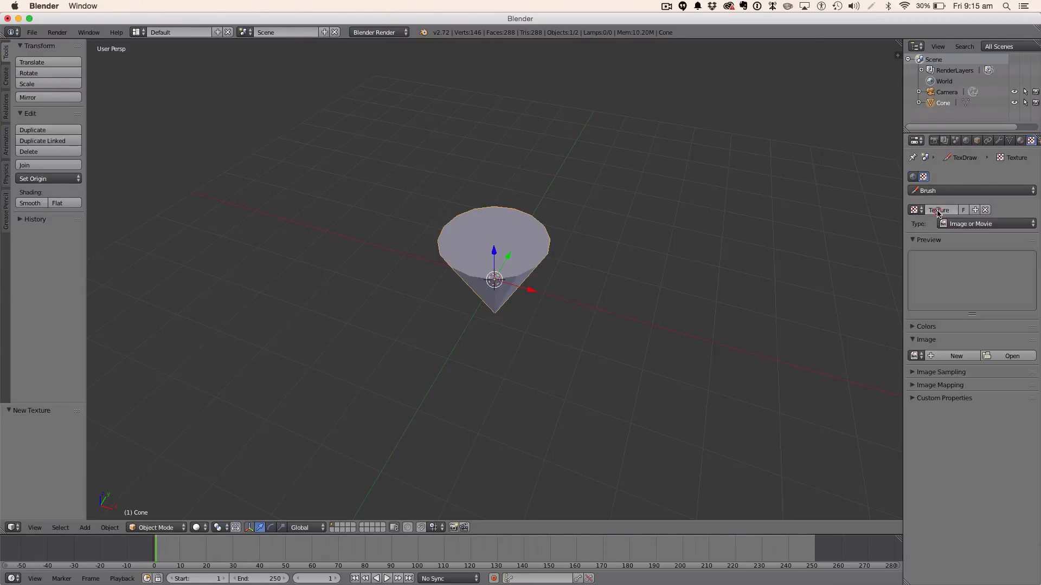
click(954, 225)
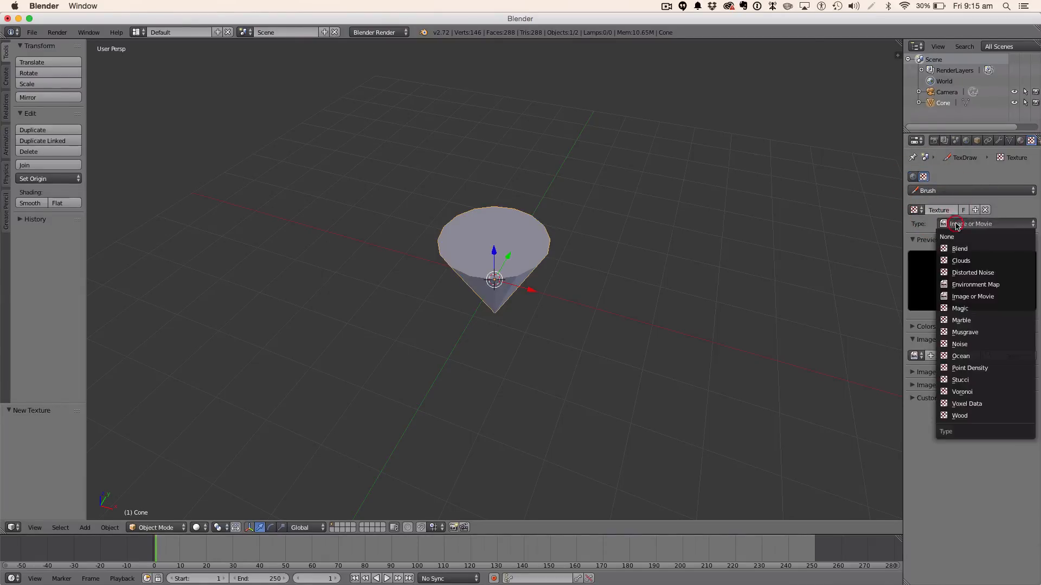
click(971, 345)
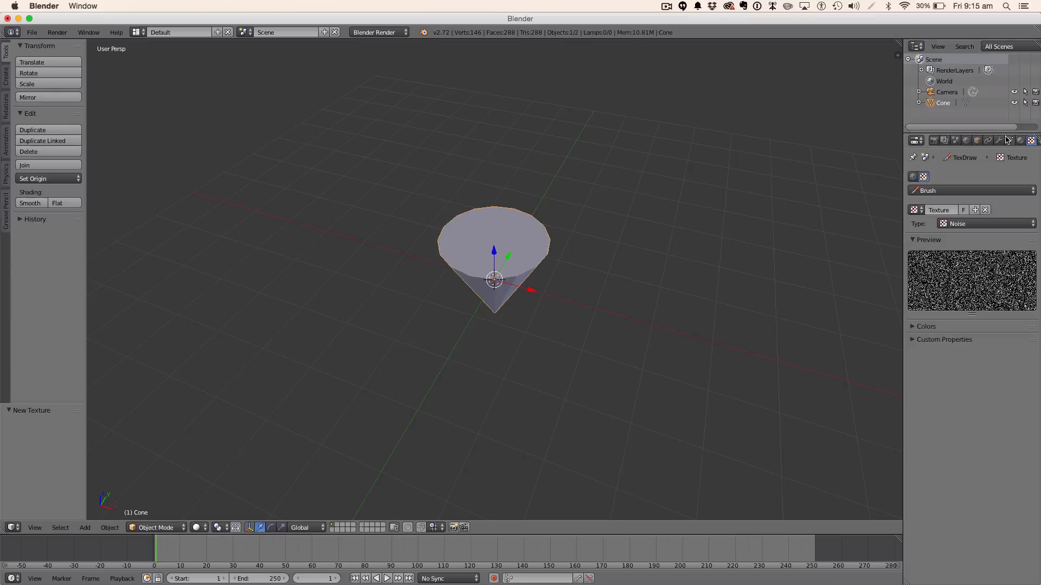
Step: Rename the noise texture to "Low Poly Distort"
click(938, 210)
text(LopPoly D)
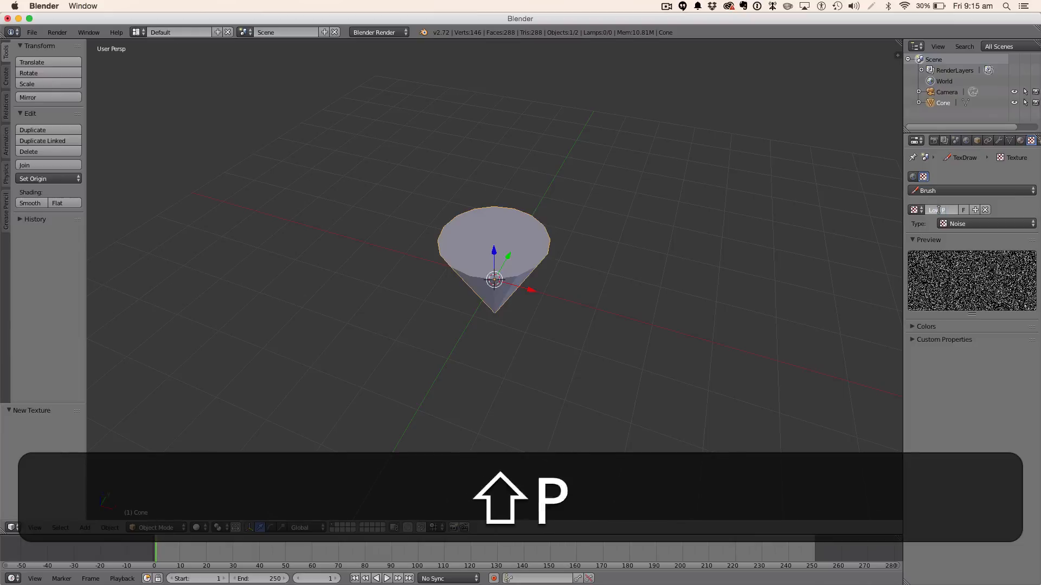
text(irt)
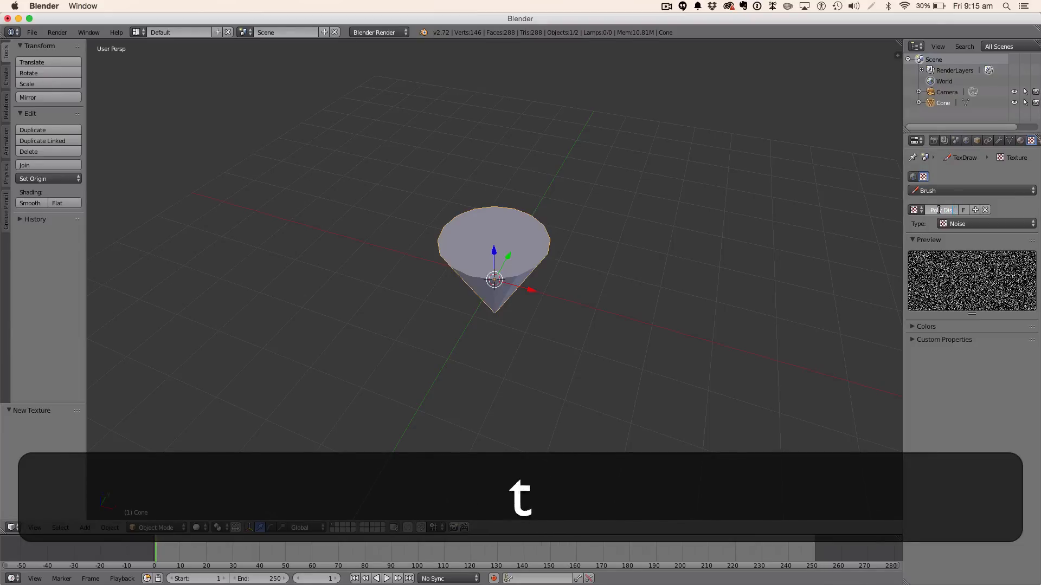
key(Return)
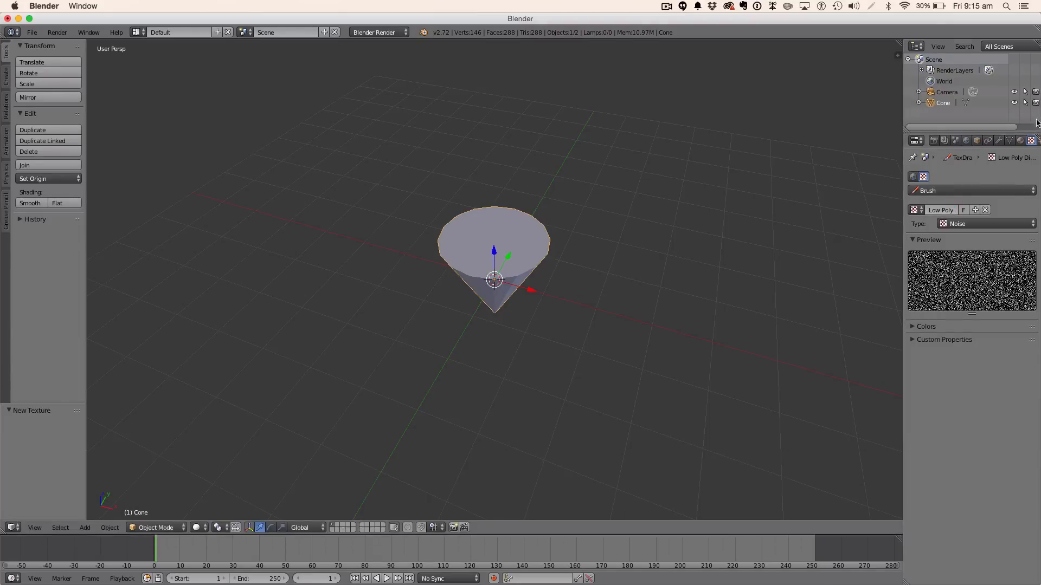
Step: Add a Displace modifier to the cone and assign it the Low Poly Distort texture
click(999, 140)
click(960, 178)
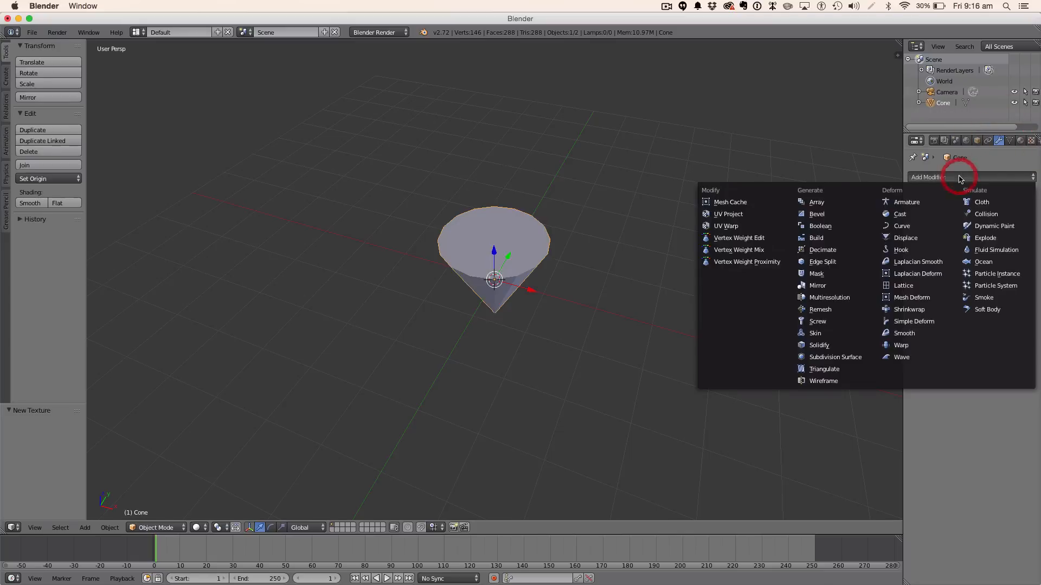
click(921, 235)
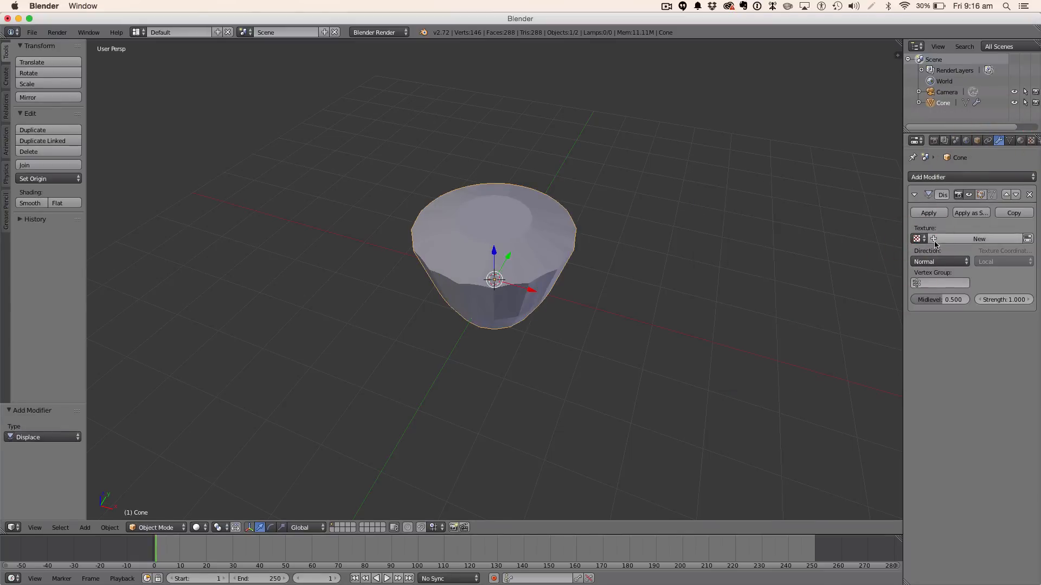
click(918, 239)
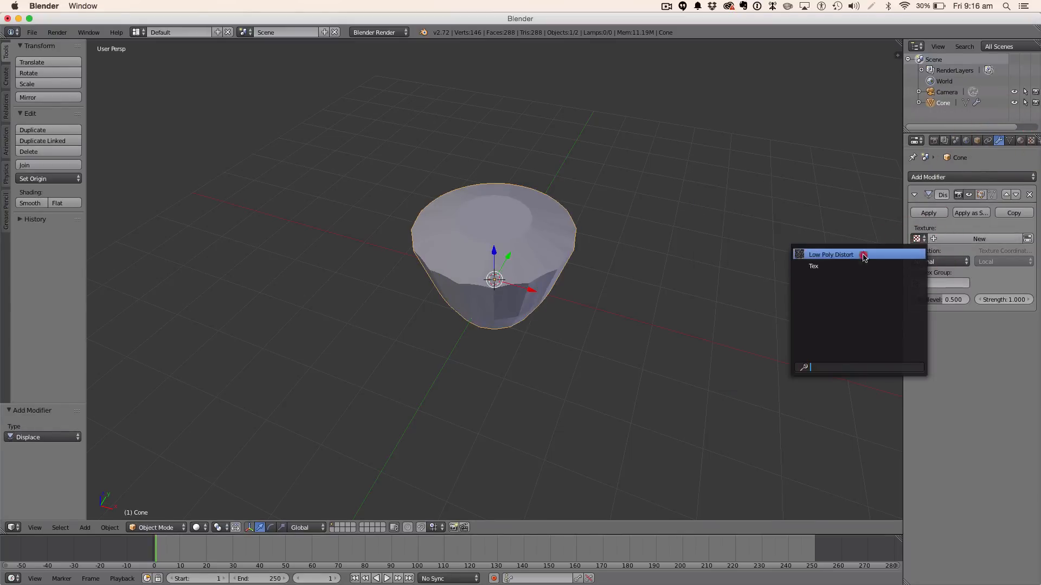
click(863, 255)
Step: Inspect the displaced cone from several angles and set the Displace modifier's Midlevel to 0
middle_drag(656, 281, 707, 282)
scroll(544, 257, up, 5)
scroll(539, 264, down, 5)
scroll(703, 276, up, 6)
middle_drag(551, 255, 645, 243)
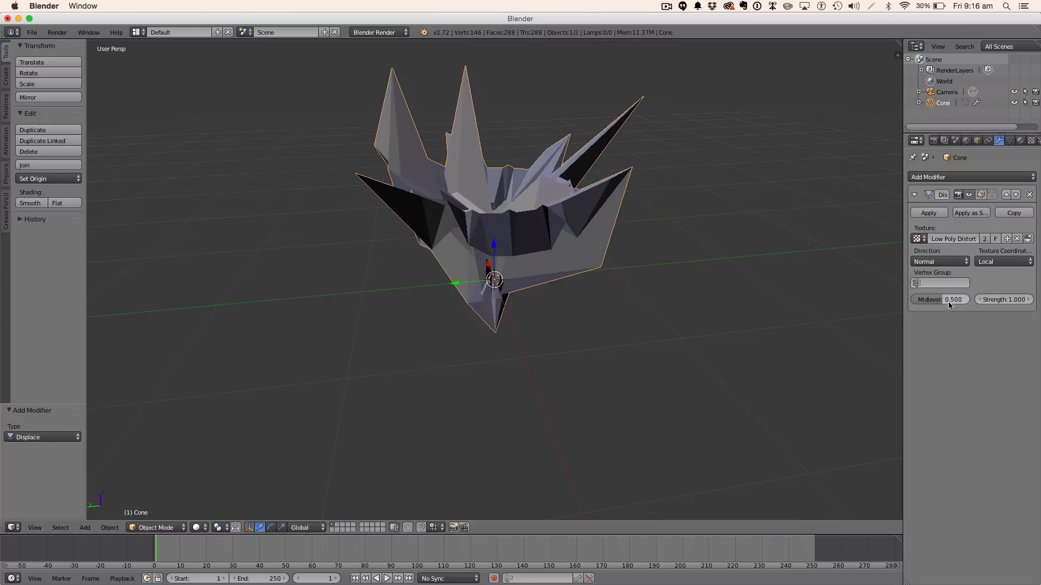
drag(950, 300, 919, 300)
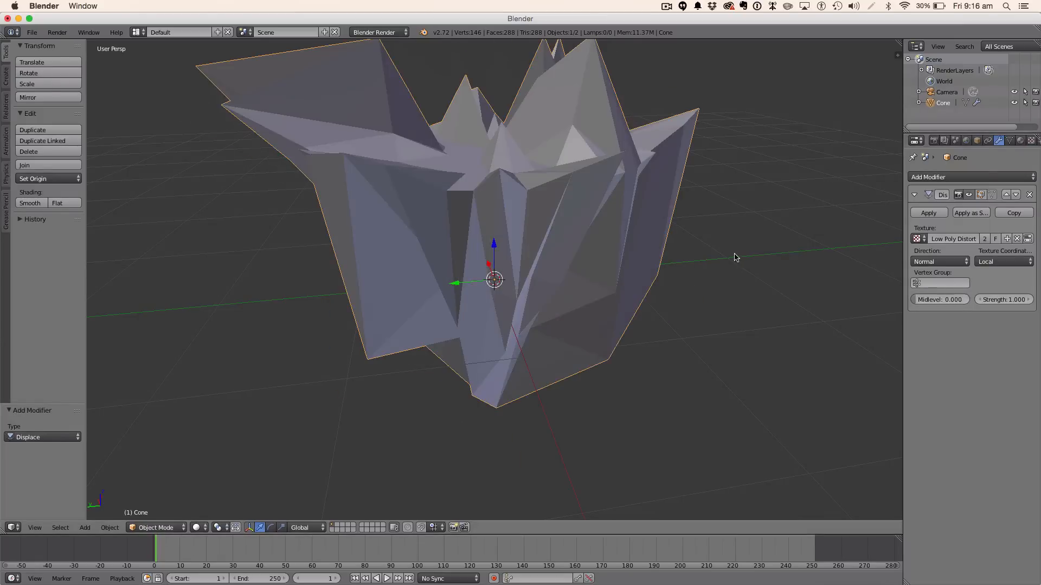
Step: Set the Displace modifier's Strength to 0.3
scroll(736, 257, down, 6)
middle_drag(492, 269, 645, 267)
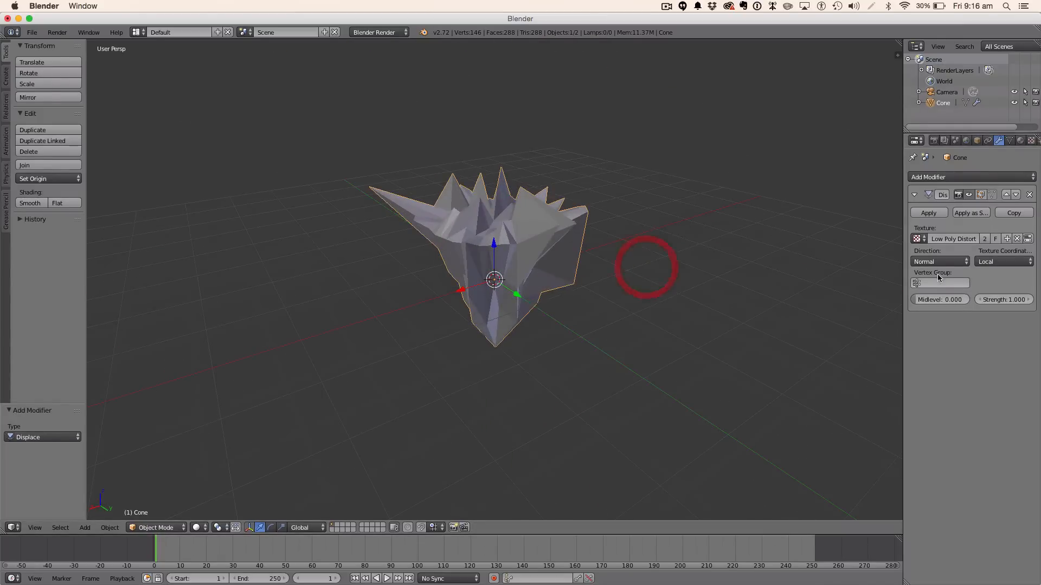
drag(997, 300, 970, 300)
click(997, 300)
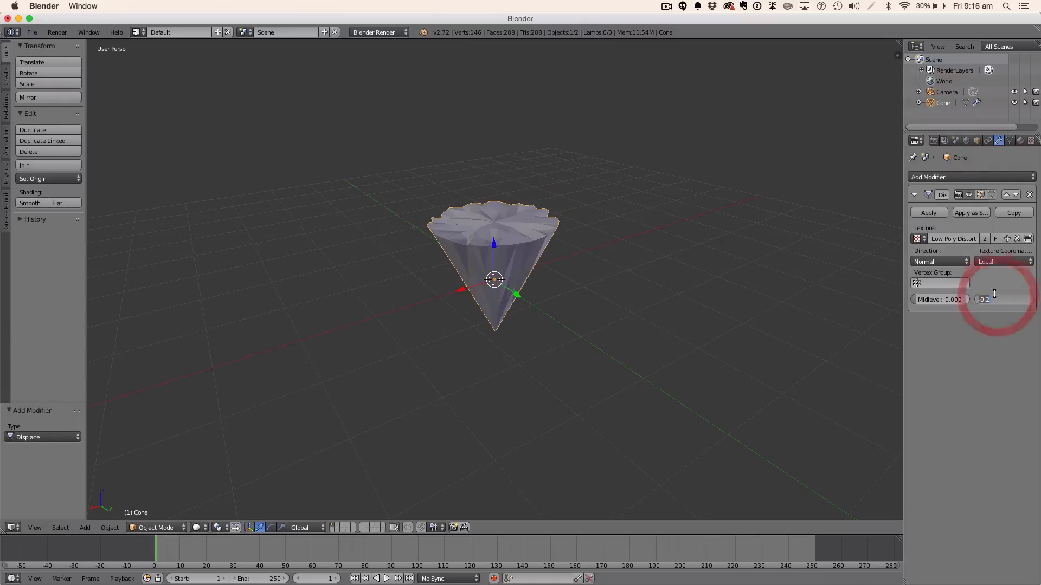
text(0.3)
key(Return)
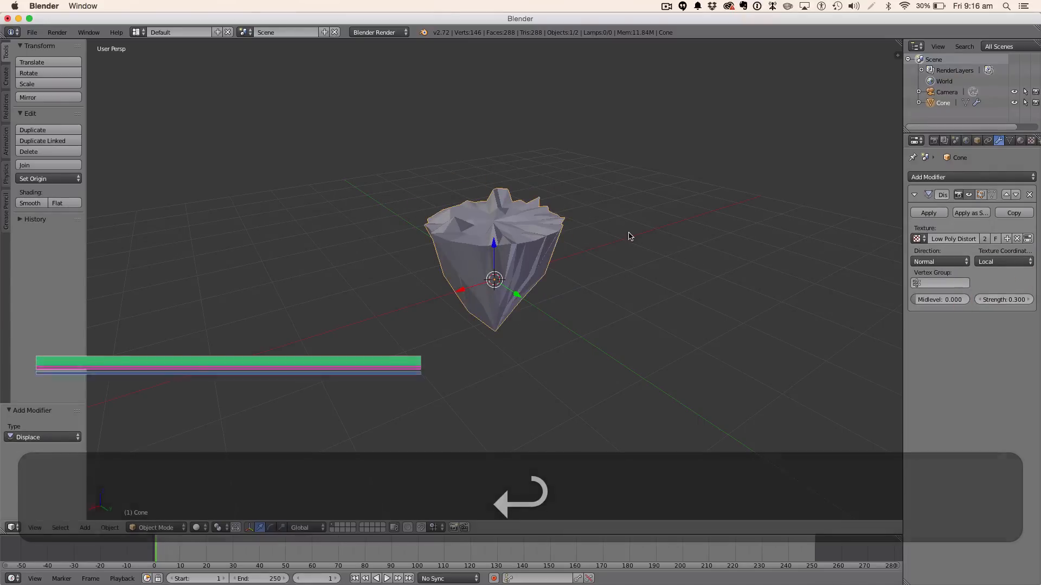
Step: Add a Decimate modifier to the cone and lower its collapse Ratio to about 0.28
middle_drag(627, 233, 723, 233)
middle_drag(650, 258, 601, 244)
click(934, 178)
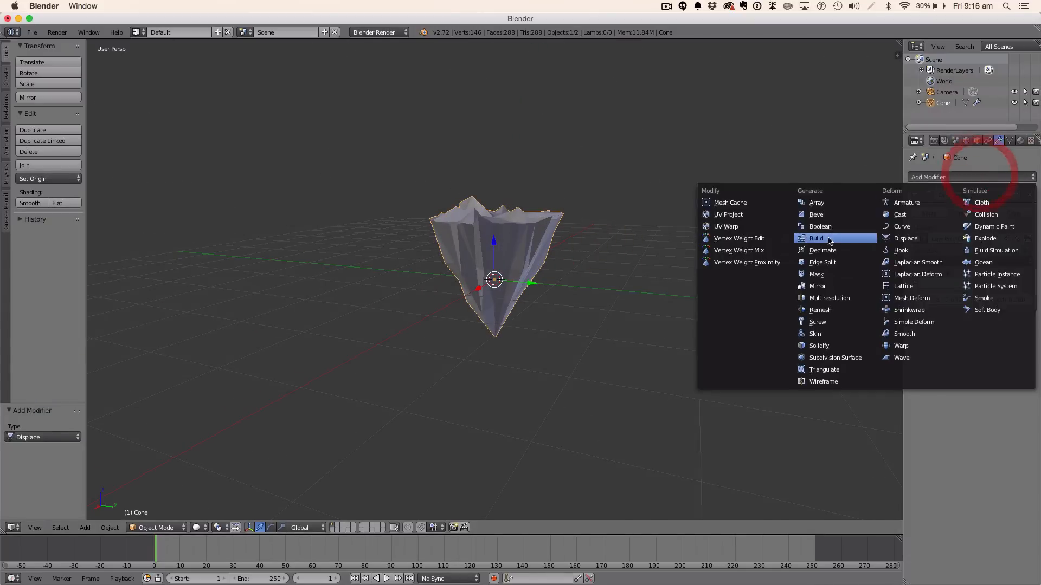
click(806, 253)
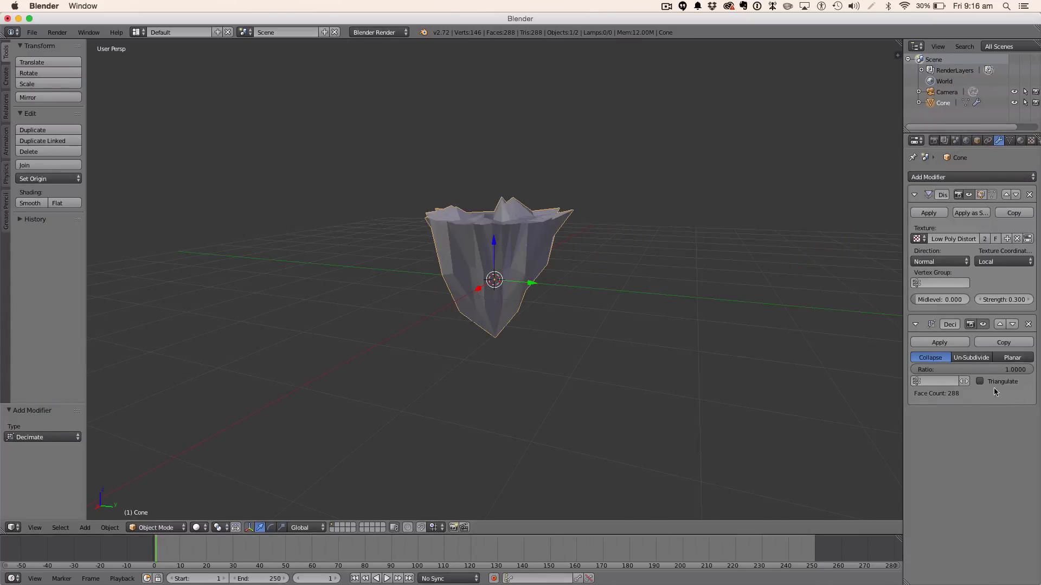
drag(998, 369, 952, 369)
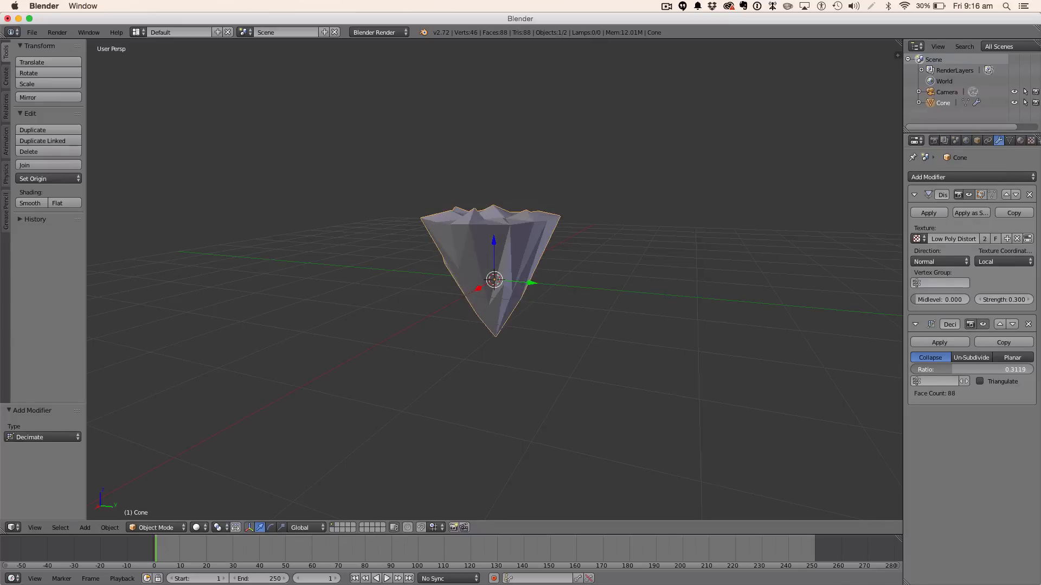
middle_drag(775, 319, 595, 344)
mouse_move(926, 368)
mouse_down()
mouse_move(1013, 369)
mouse_move(928, 370)
mouse_up()
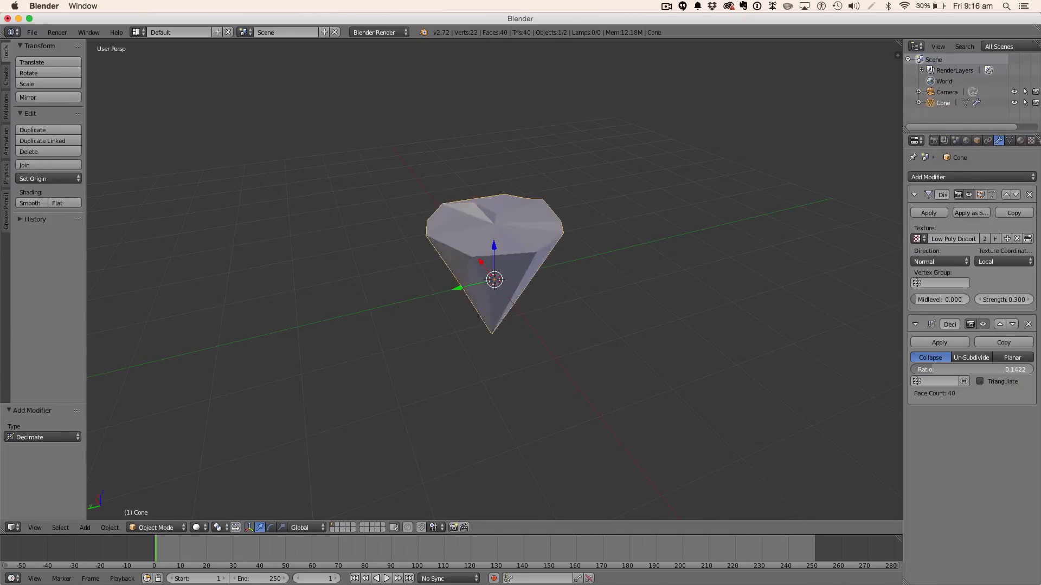
middle_drag(804, 344, 785, 300)
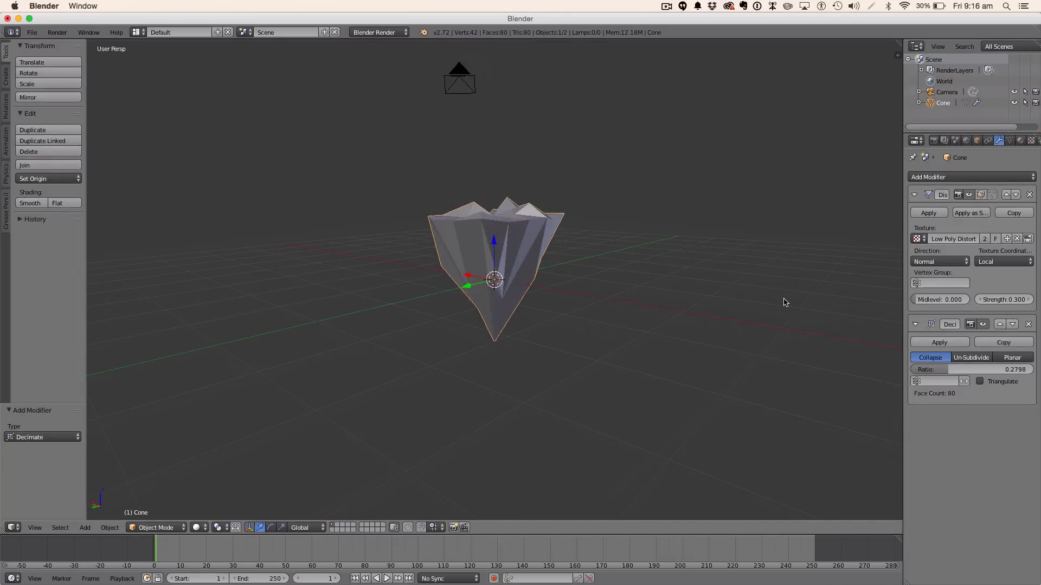
Step: In Edit Mode with face selection, clear the selection and circle-select a patch of faces on the cone's side
key(Tab)
key(a)
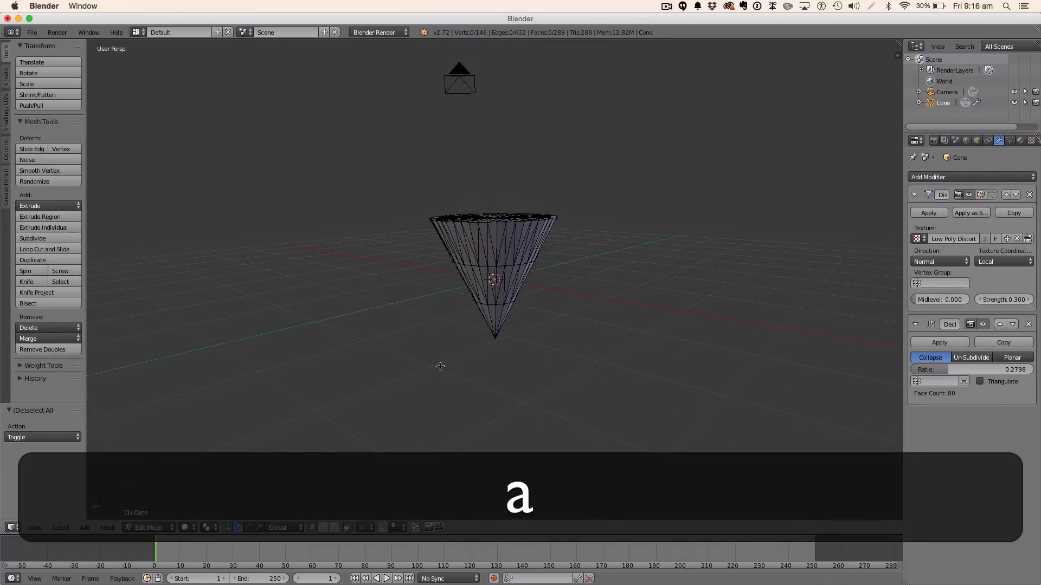
click(334, 527)
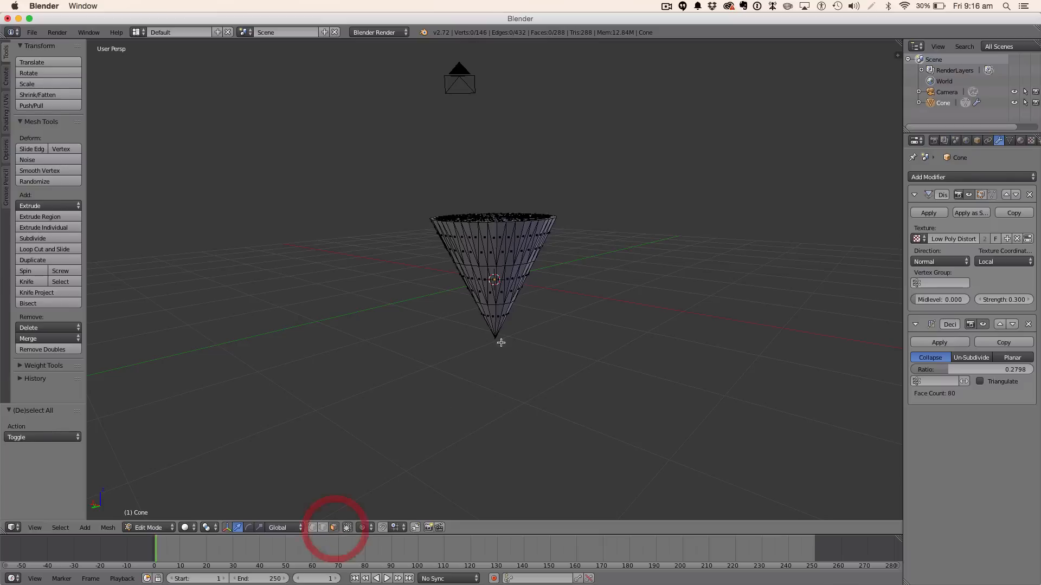
key(c)
drag(529, 263, 507, 261)
key(Escape)
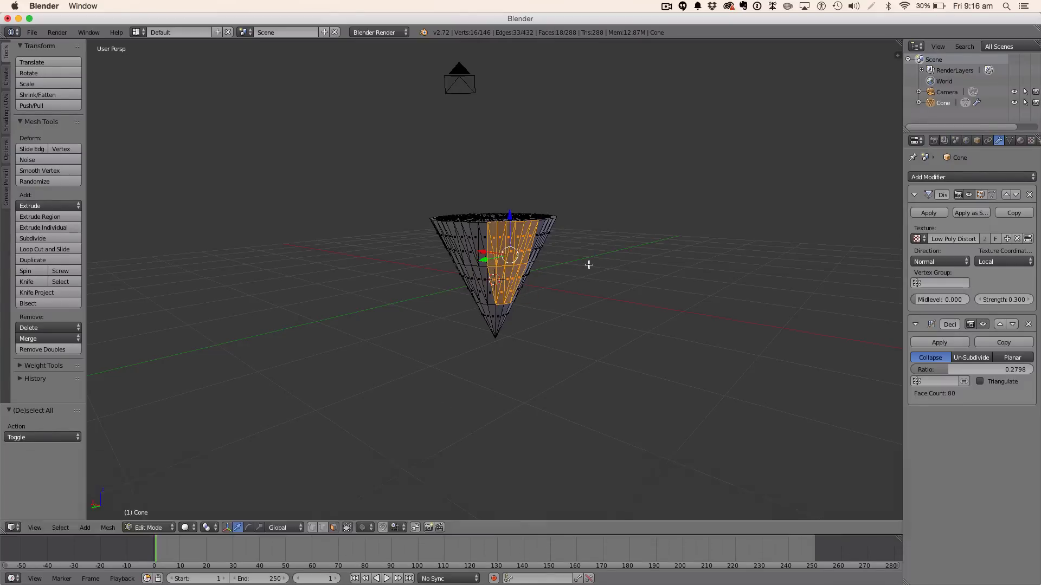
Step: Enable proportional editing, scale the selected side faces to about 0.883 and rotate them to distort the cone
key(o)
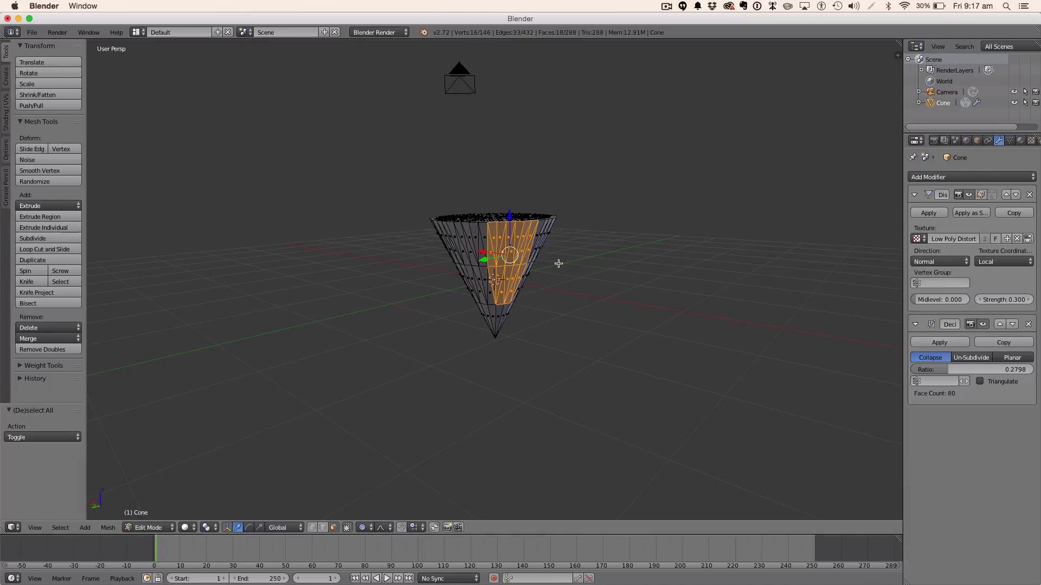
middle_drag(559, 263, 623, 277)
key(s)
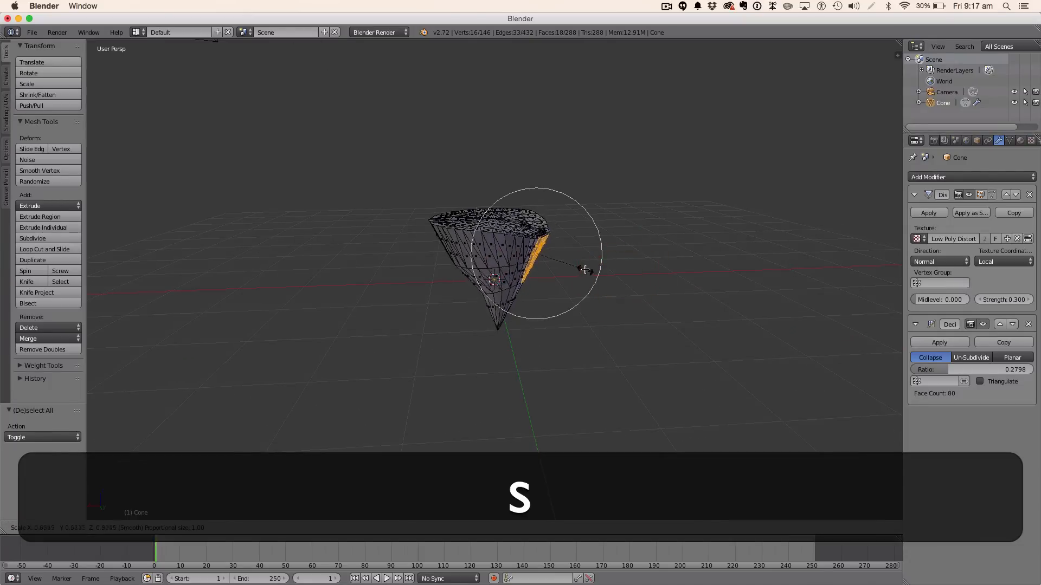
click(611, 279)
key(r)
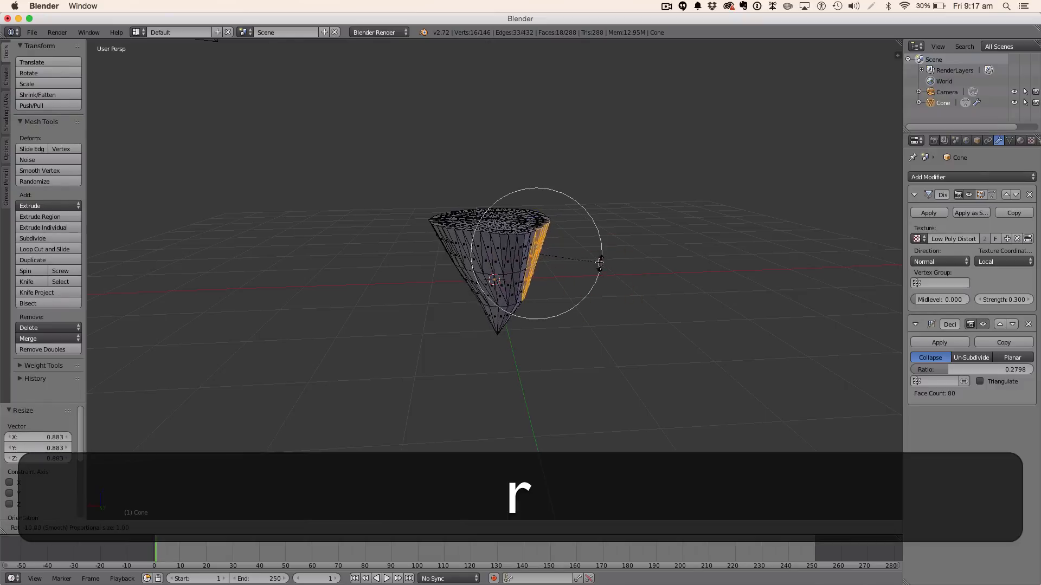
click(577, 296)
Step: Select only a patch of faces near the cone's tip, scale it to about 0.795, rotate it and return to Object Mode
key(a)
middle_drag(567, 295, 606, 288)
key(c)
click(494, 309)
key(Escape)
key(s)
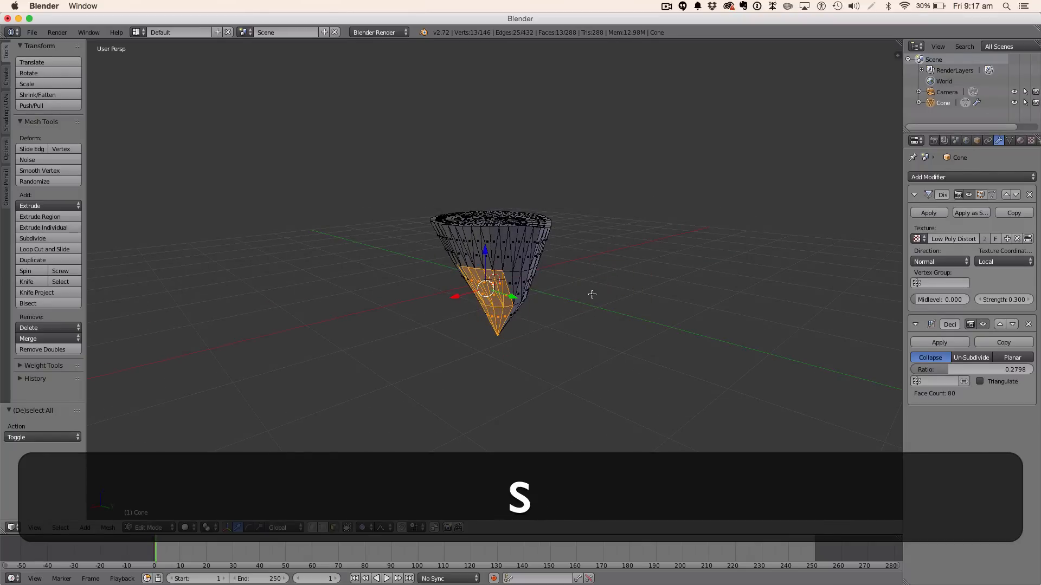
click(572, 288)
key(r)
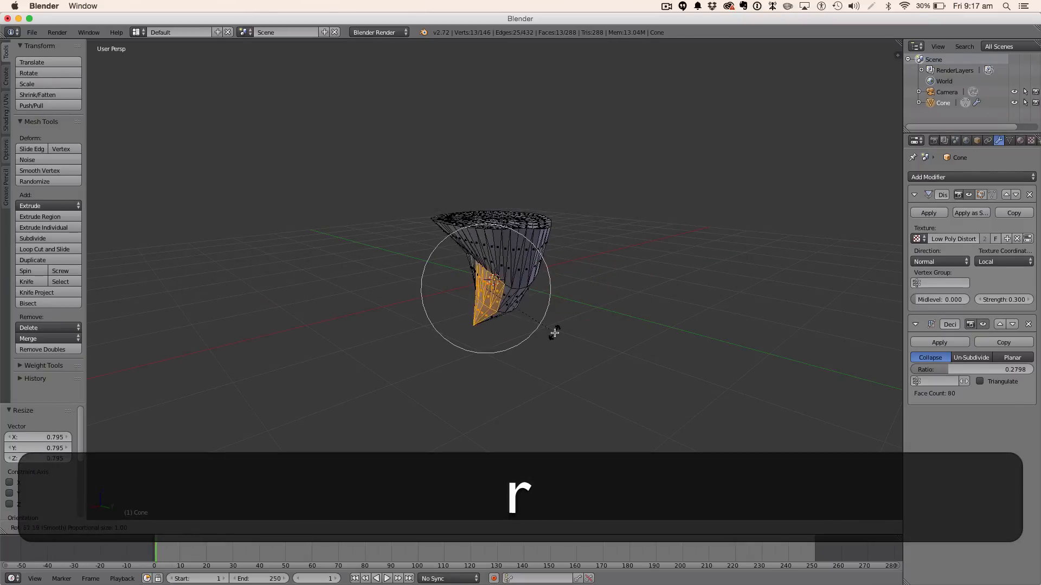
click(556, 325)
key(Tab)
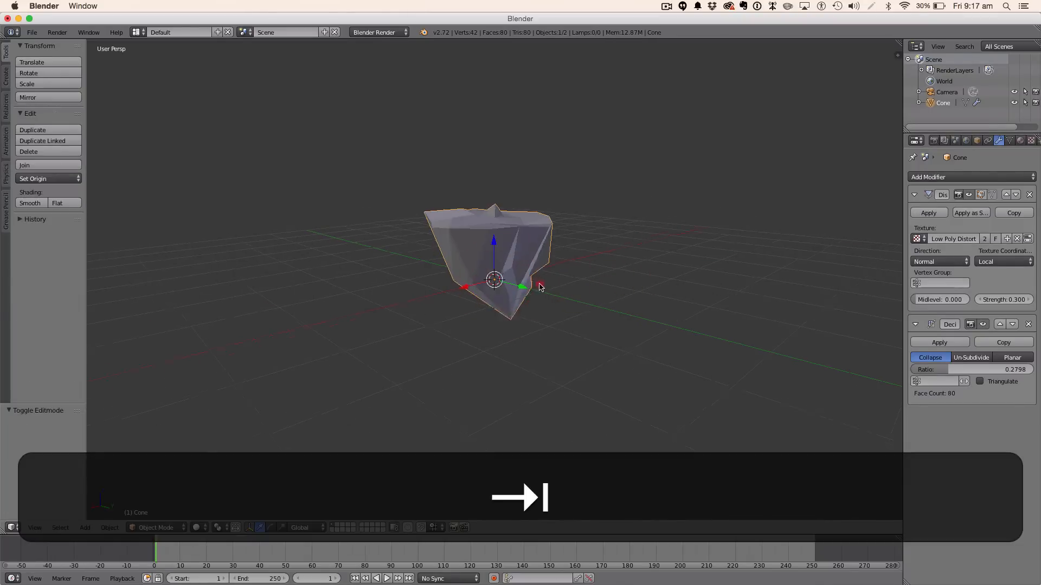
middle_drag(518, 281, 658, 281)
Step: Try adding another patch of upper side faces to the selection, scaling it to about 0.907 and rotating it by about 15.5°
key(Tab)
key(c)
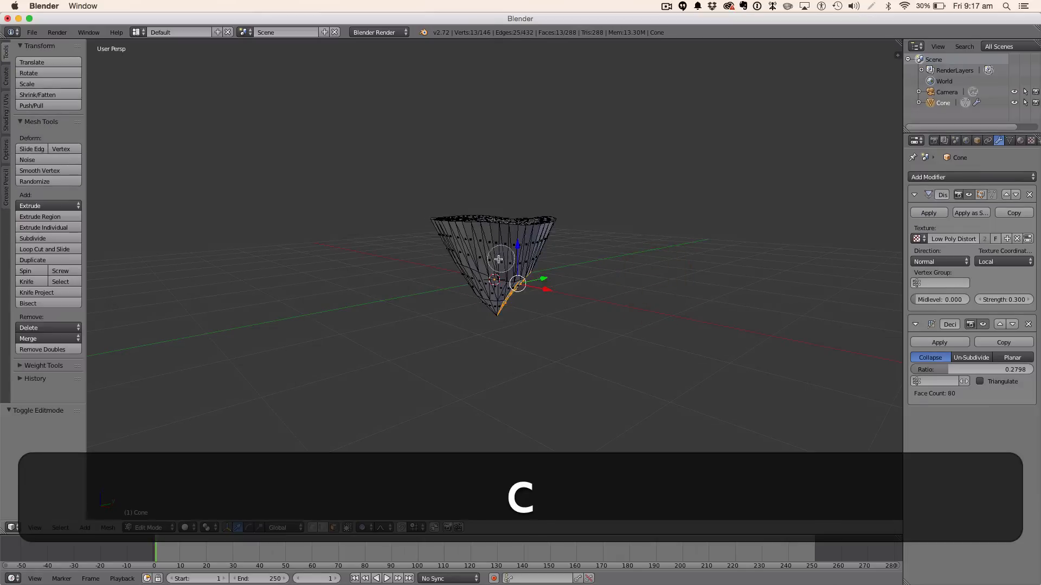
key(Escape)
key(s)
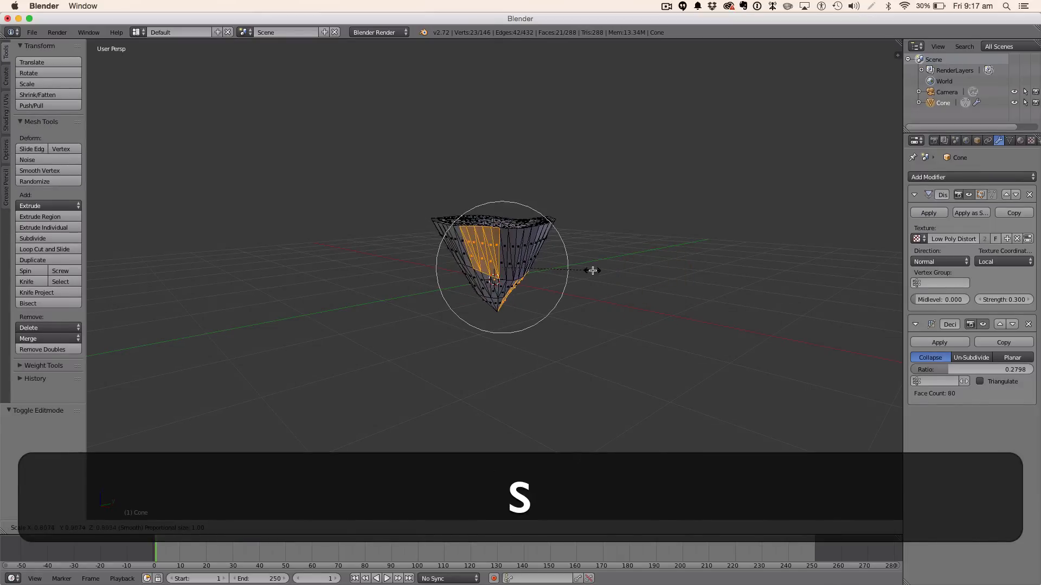
click(593, 270)
middle_drag(593, 270, 639, 262)
key(r)
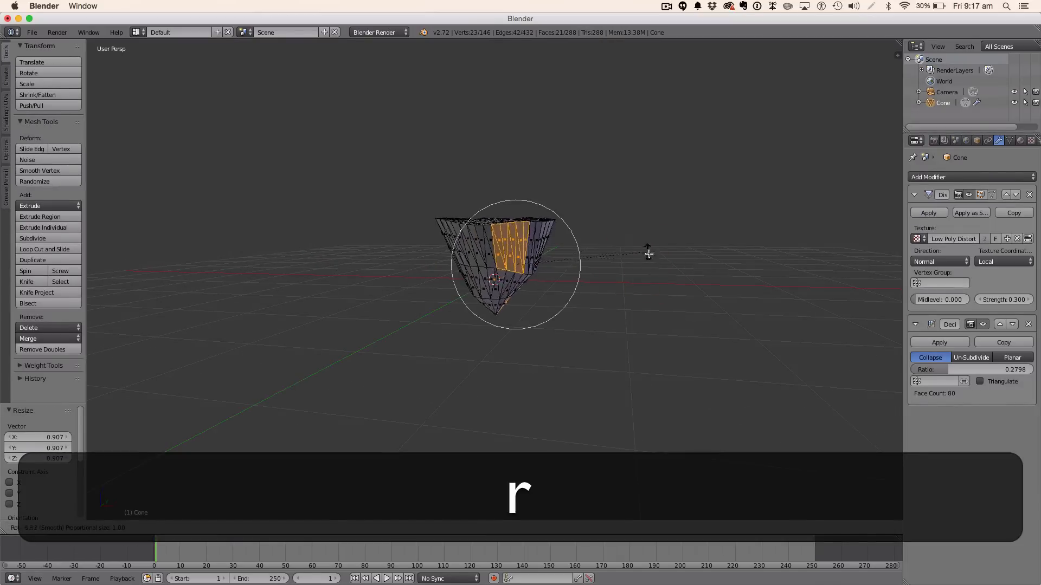
click(602, 291)
Step: Try extending the selection with faces at the top's edge, scaling it to about 1.126 and rotating it
mouse_move(602, 291)
middle_down()
mouse_move(559, 270)
mouse_move(651, 241)
mouse_move(653, 284)
mouse_move(697, 316)
middle_up()
key(c)
drag(701, 318, 528, 241)
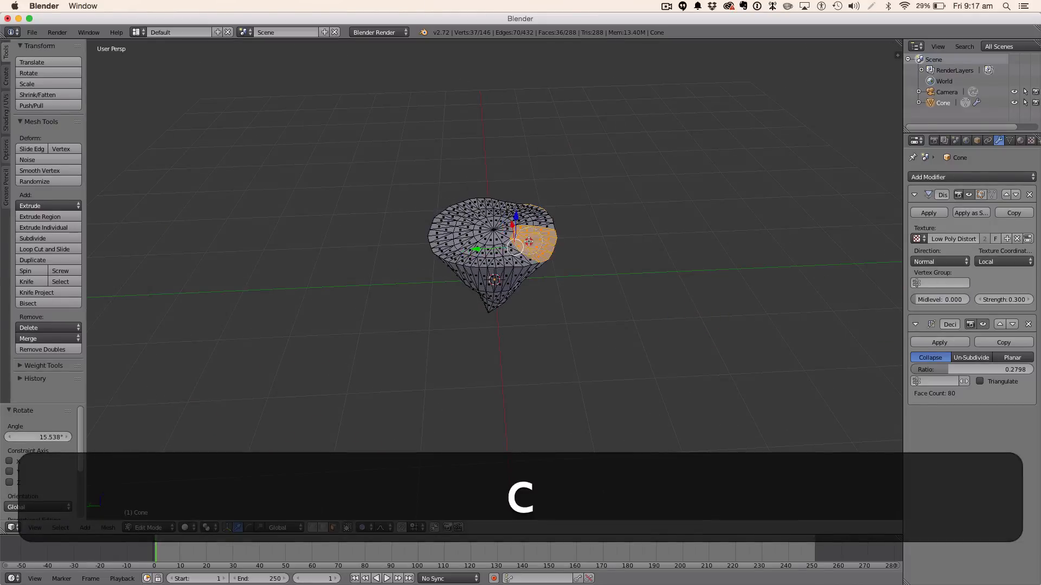
key(s)
key(Escape)
key(s)
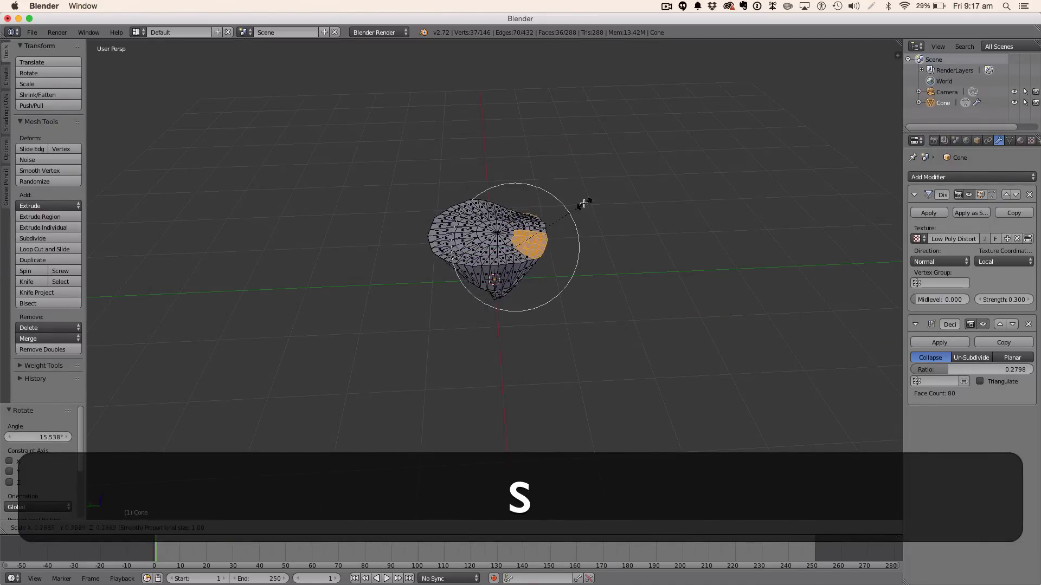
click(626, 212)
key(r)
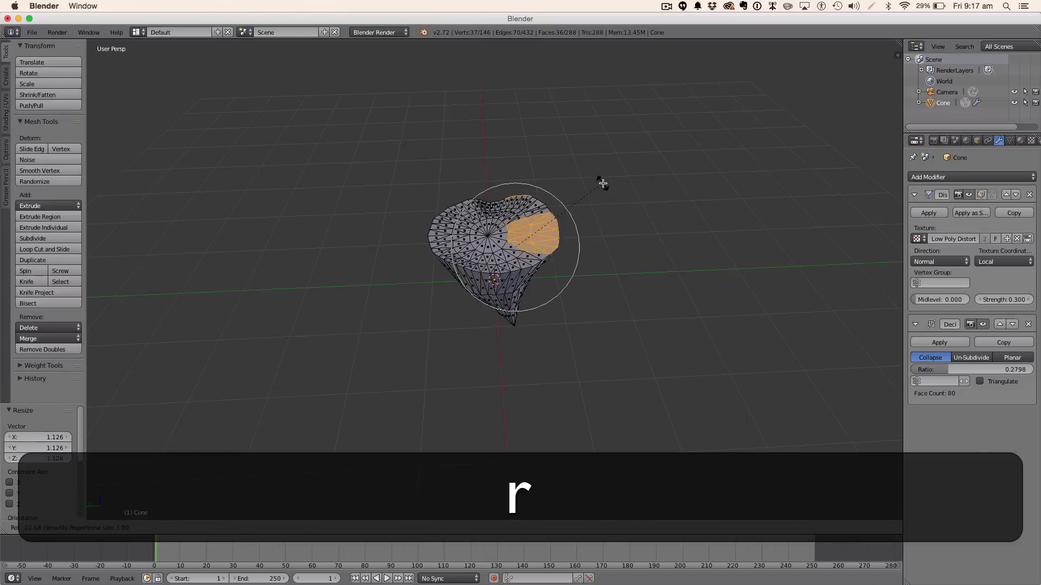
click(603, 184)
Step: Check the reshaped cone in Object Mode and undo the last Edit Mode session's changes
key(Tab)
mouse_move(620, 175)
middle_down()
mouse_move(495, 174)
mouse_move(585, 204)
mouse_move(813, 174)
mouse_move(775, 186)
mouse_move(615, 192)
middle_up()
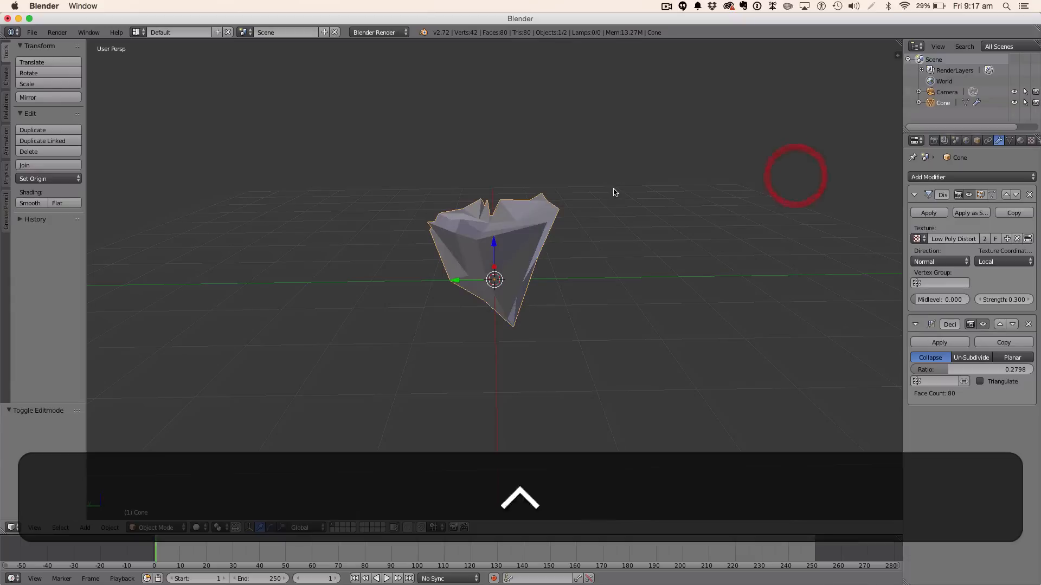
key(ctrl+z)
Step: In Edit Mode, clear the selection and circle-select all faces of the cone's flat top from the top view
key(Tab)
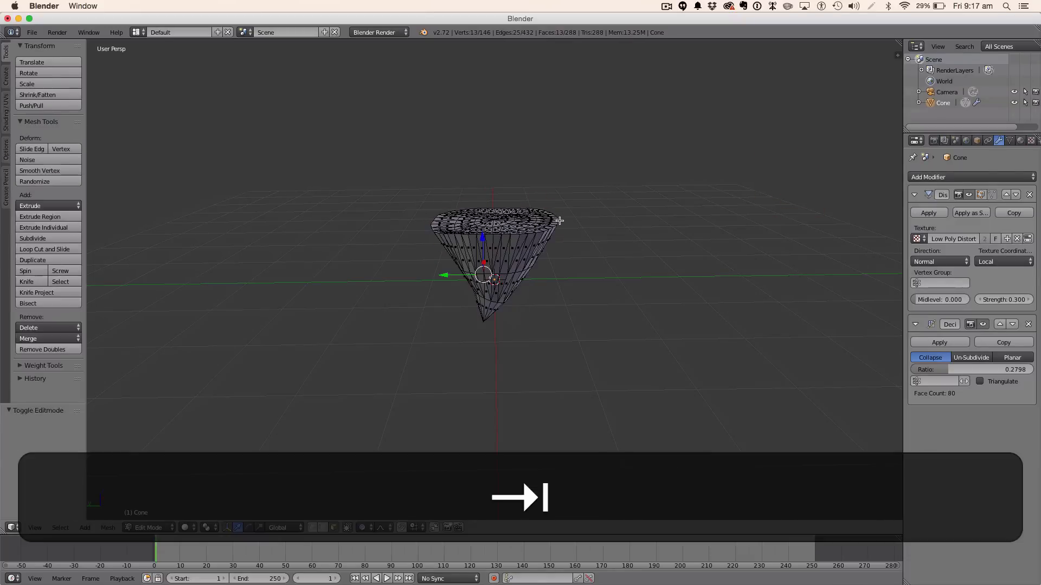
middle_drag(560, 221, 674, 244)
key(a)
key(Tab)
key(Tab)
middle_drag(486, 228, 507, 267)
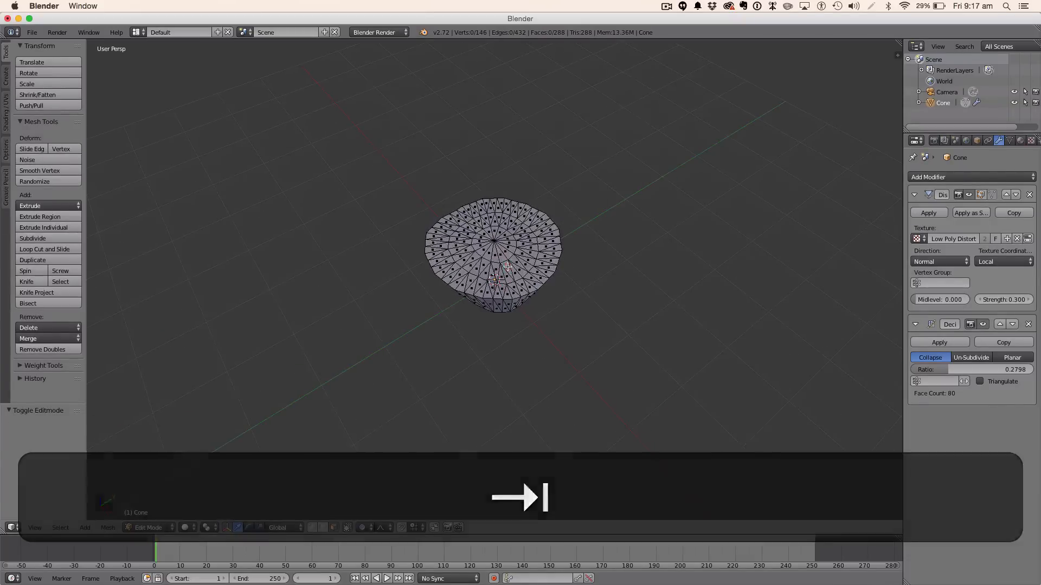
key(c)
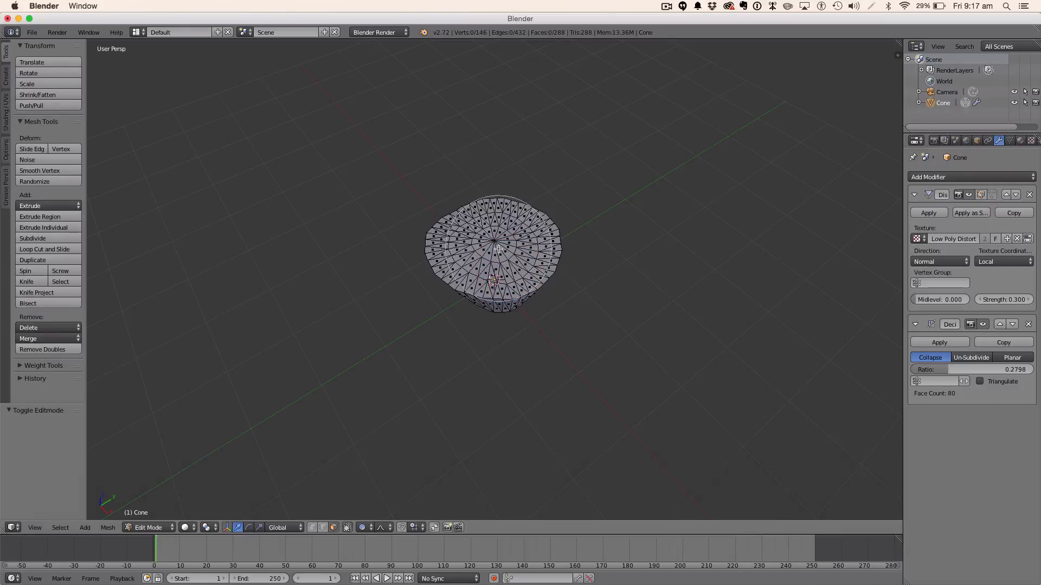
key(Escape)
scroll(500, 249, up, 2)
key(KP_7)
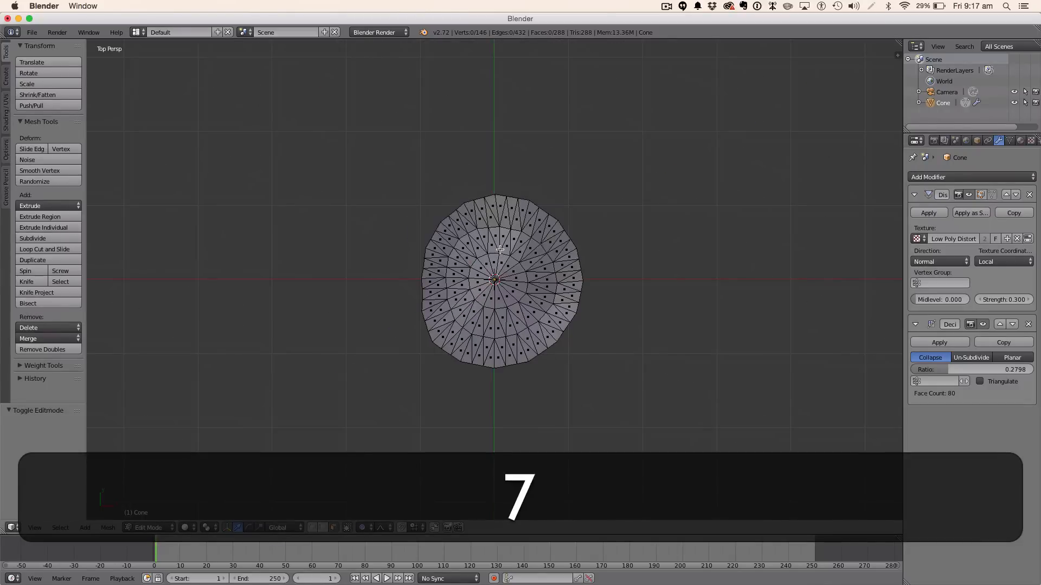
key(c)
scroll(504, 287, down, 15)
click(504, 288)
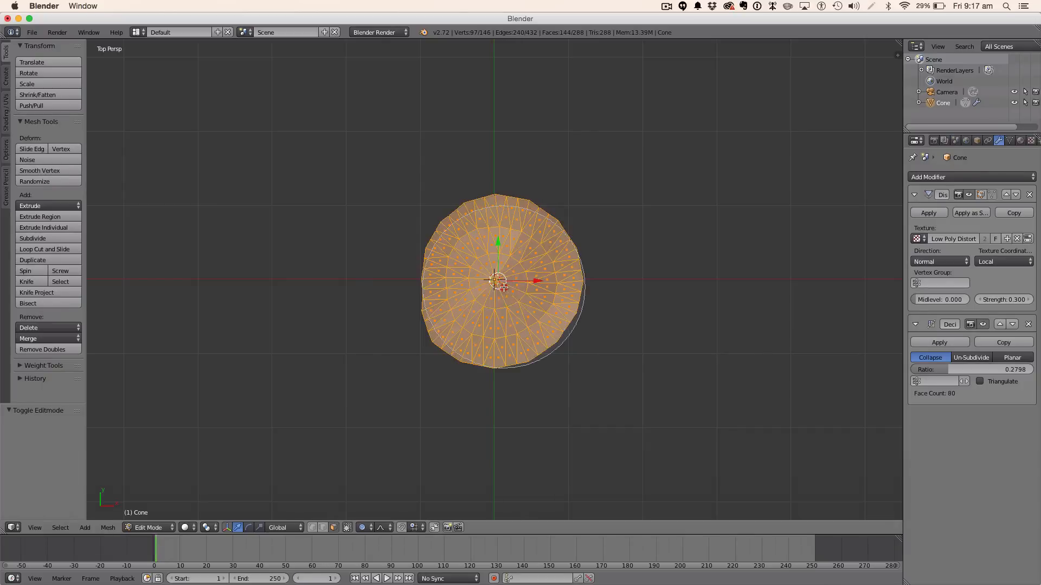
click(503, 288)
key(Escape)
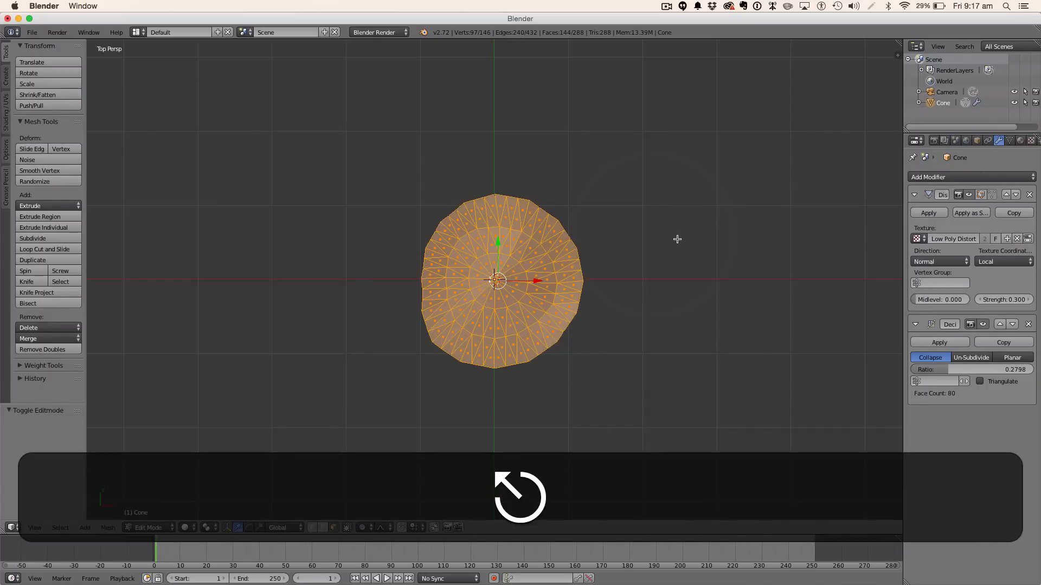
Step: Rotate the selected top faces by about -13.4° in the top view and scale them to about 0.961
key(r)
click(650, 204)
key(s)
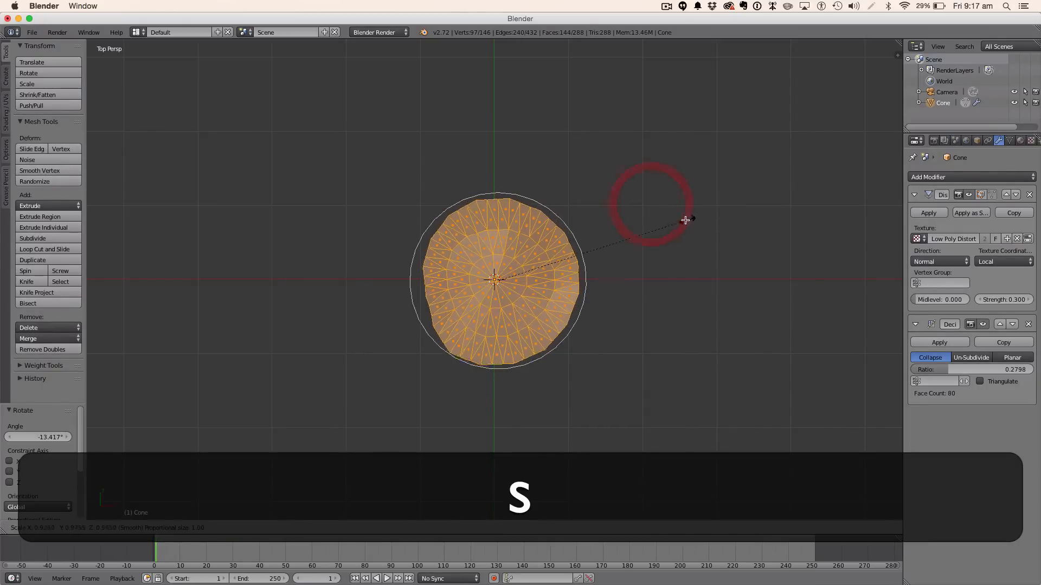
click(686, 222)
Step: Tilt the selected top faces by about -9.5° from an angled side view and return to Object Mode
middle_drag(604, 258, 539, 185)
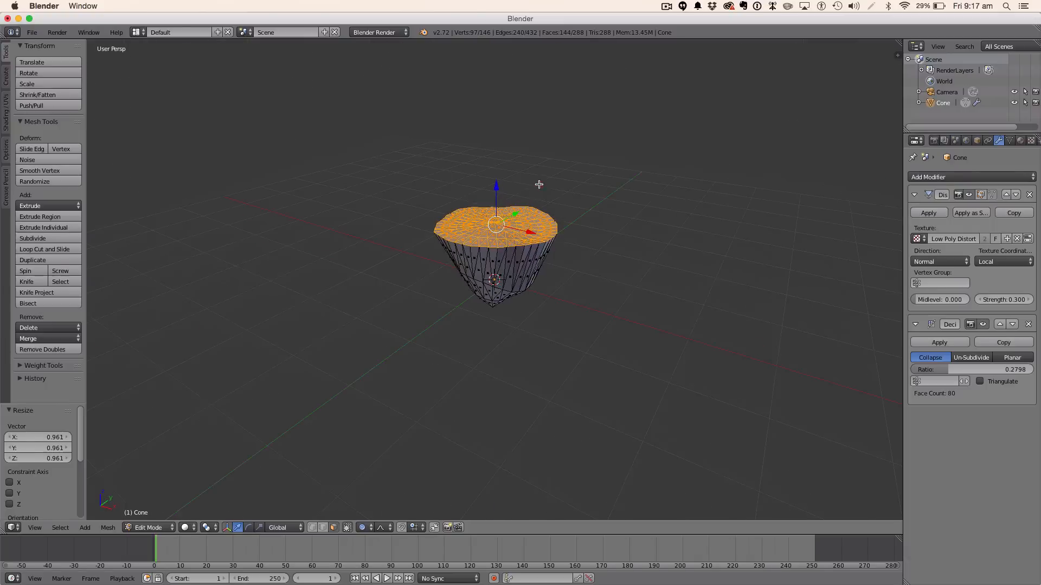
key(r)
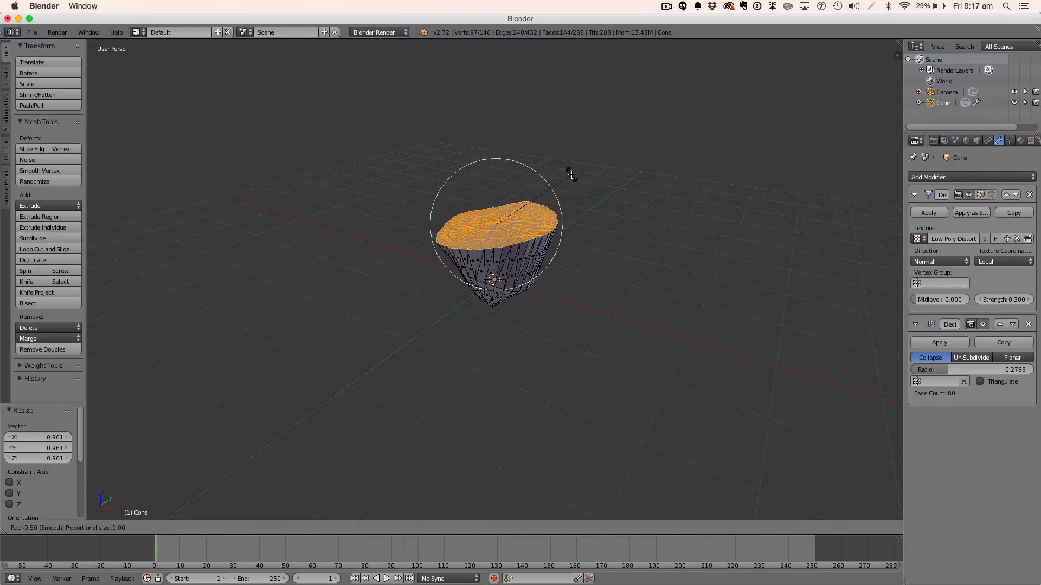
click(570, 174)
key(Tab)
middle_drag(607, 204, 704, 154)
scroll(685, 169, down, 7)
middle_drag(669, 201, 534, 255)
scroll(522, 298, up, 3)
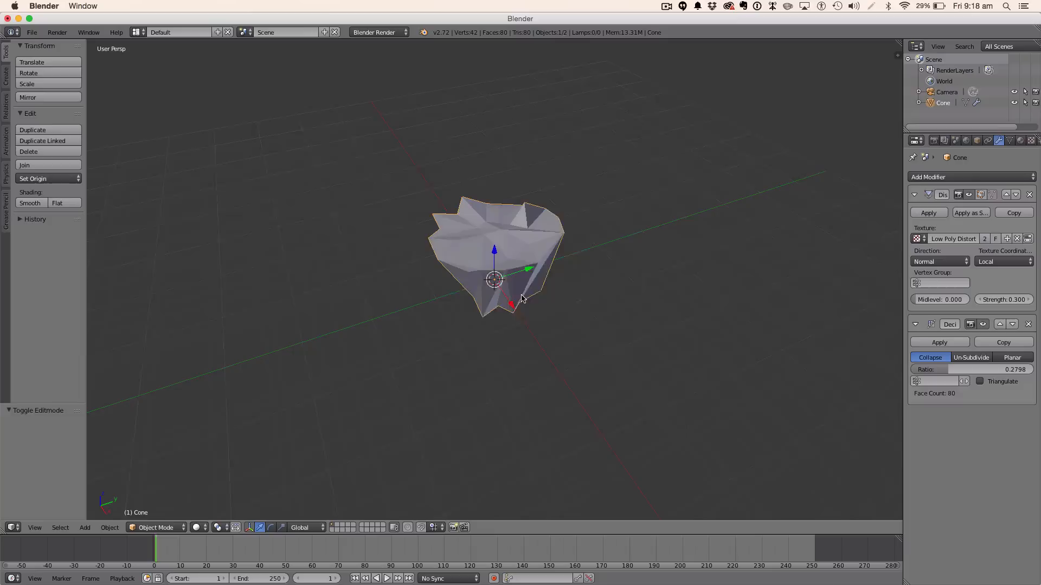
middle_drag(522, 298, 636, 266)
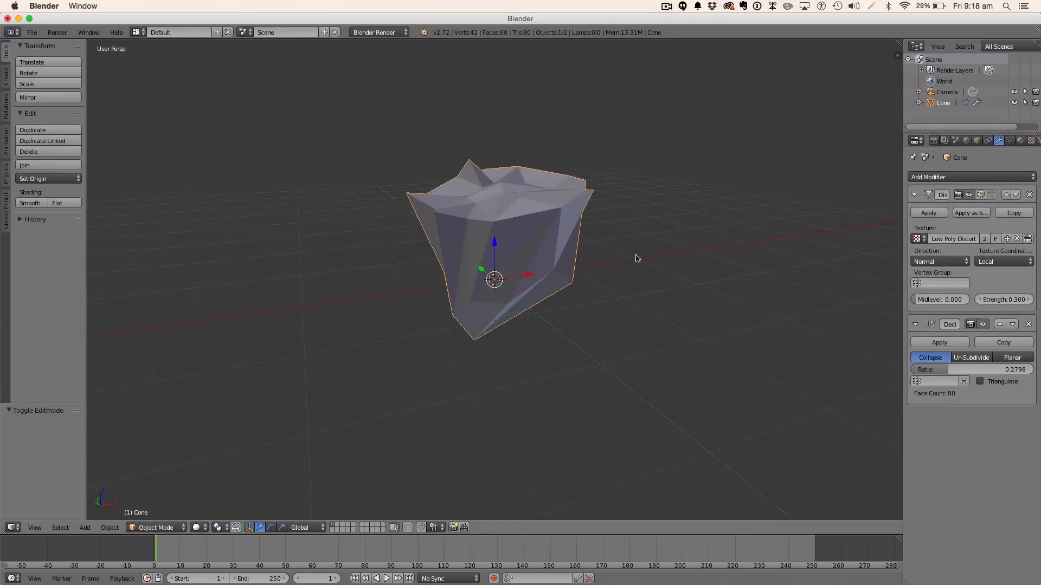
Step: Hide the cone in the viewport and rename it "Island"
click(1013, 103)
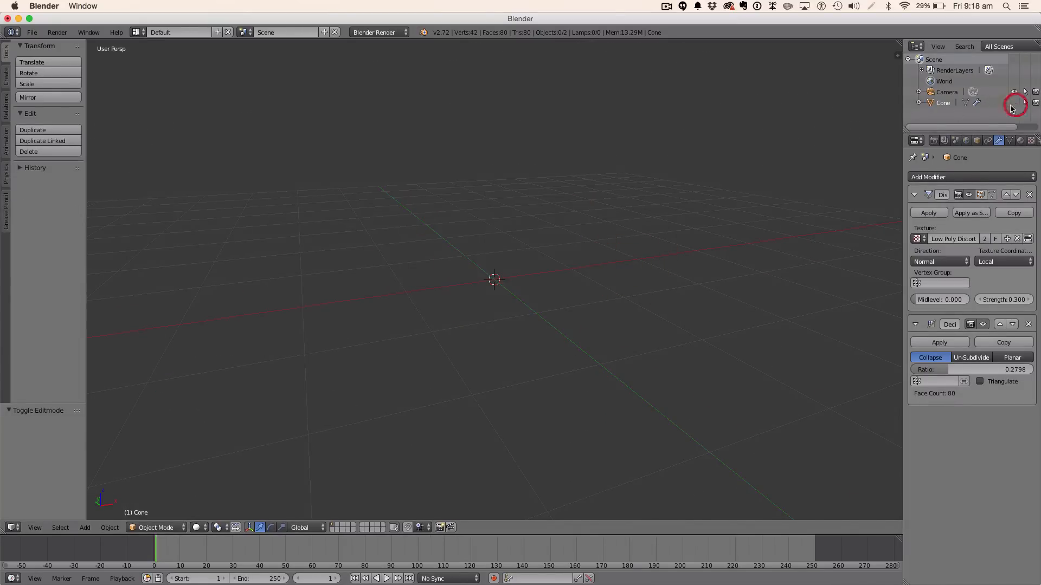
double_click(942, 103)
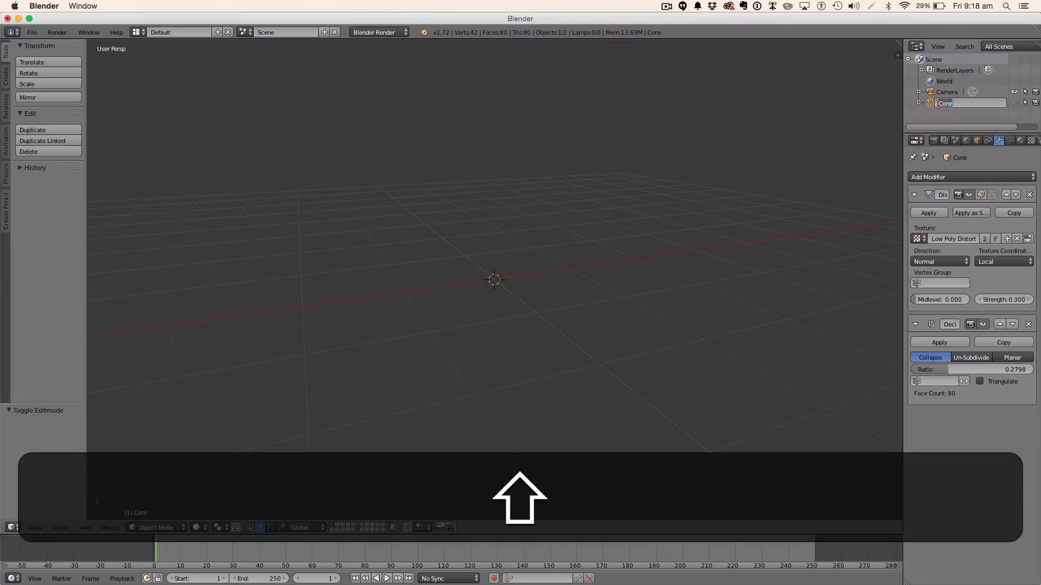
text(Sland)
key(Return)
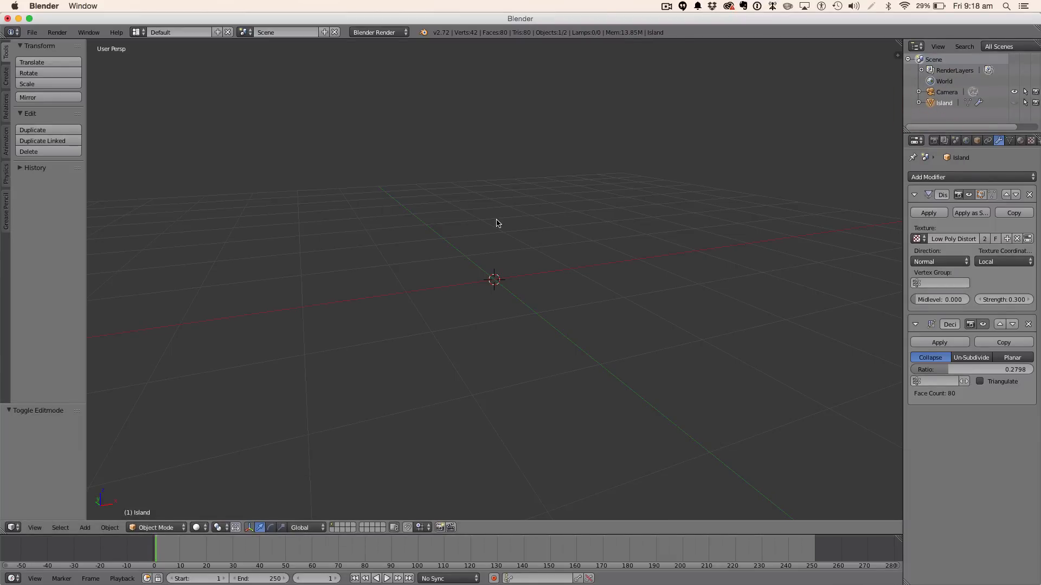
Step: In the front orthographic view, add a cube mesh, scale it down to about a quarter of its size and enter Edit Mode
key(1)
key(5)
key(shift+a)
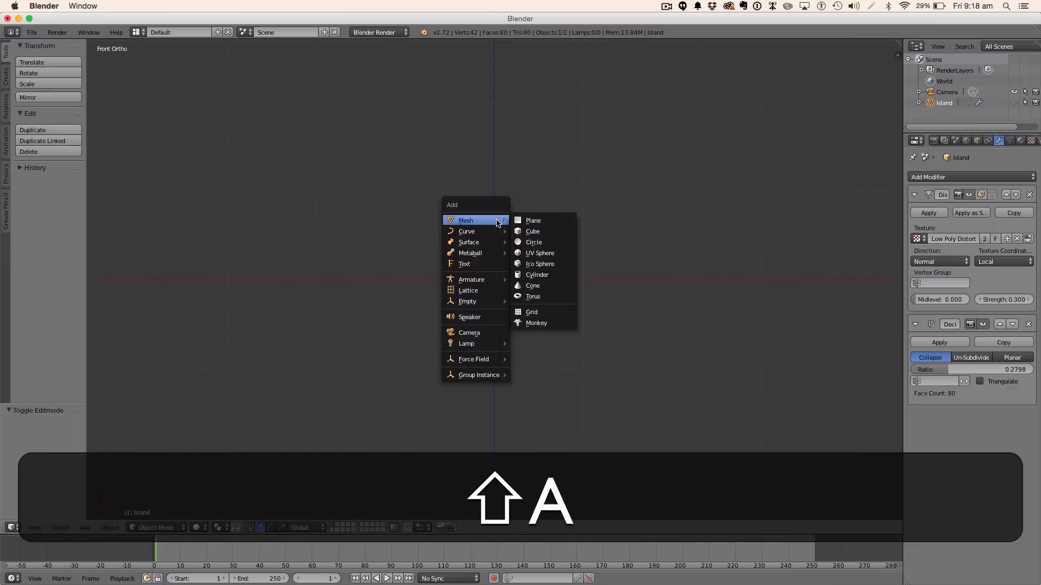
click(528, 231)
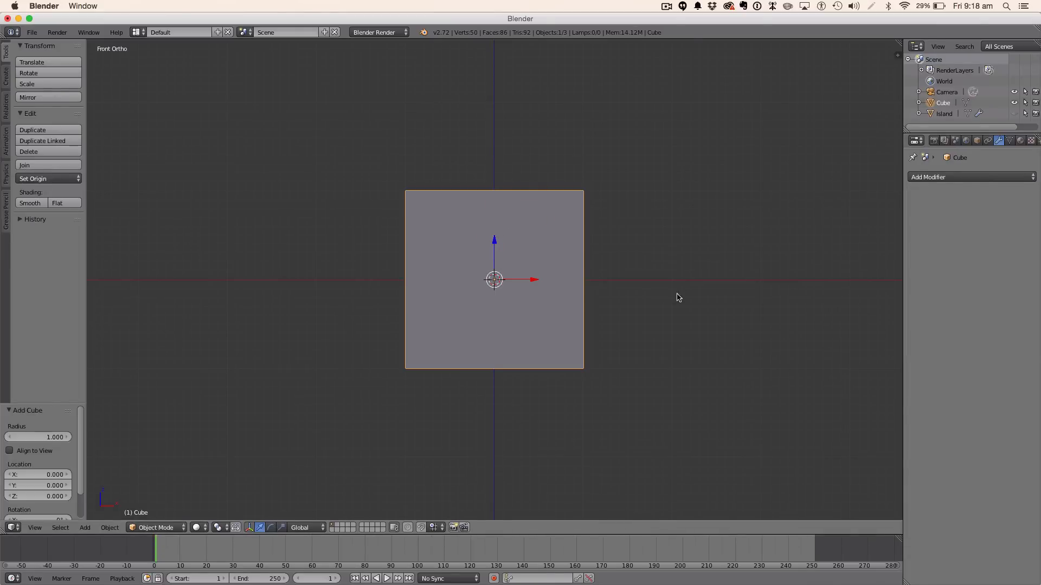
key(s)
click(535, 279)
key(Tab)
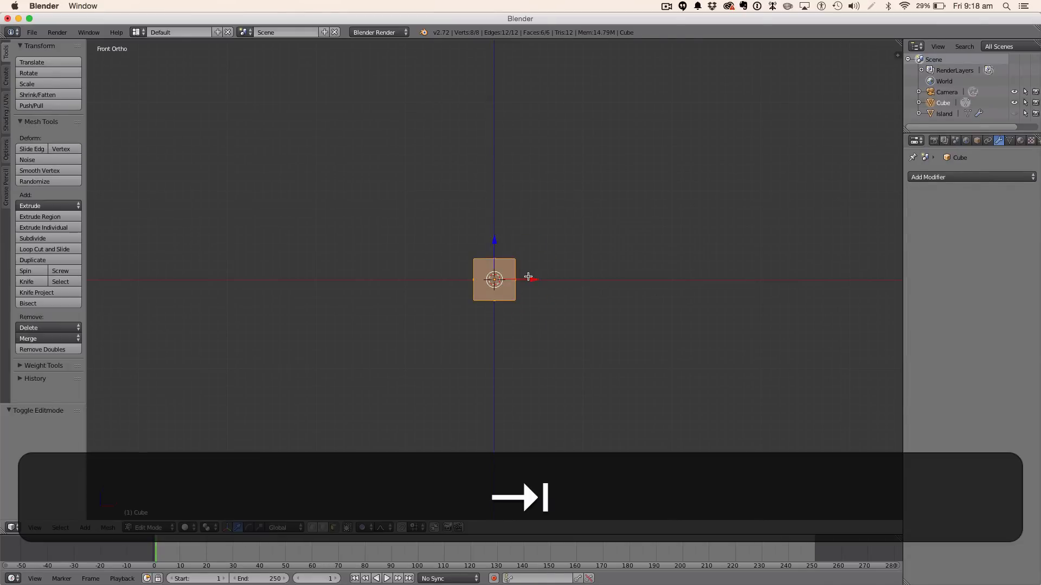
Step: In wireframe display, box-select the cube's four top vertices and scale them to about 0.714 with proportional editing on
key(z)
key(a)
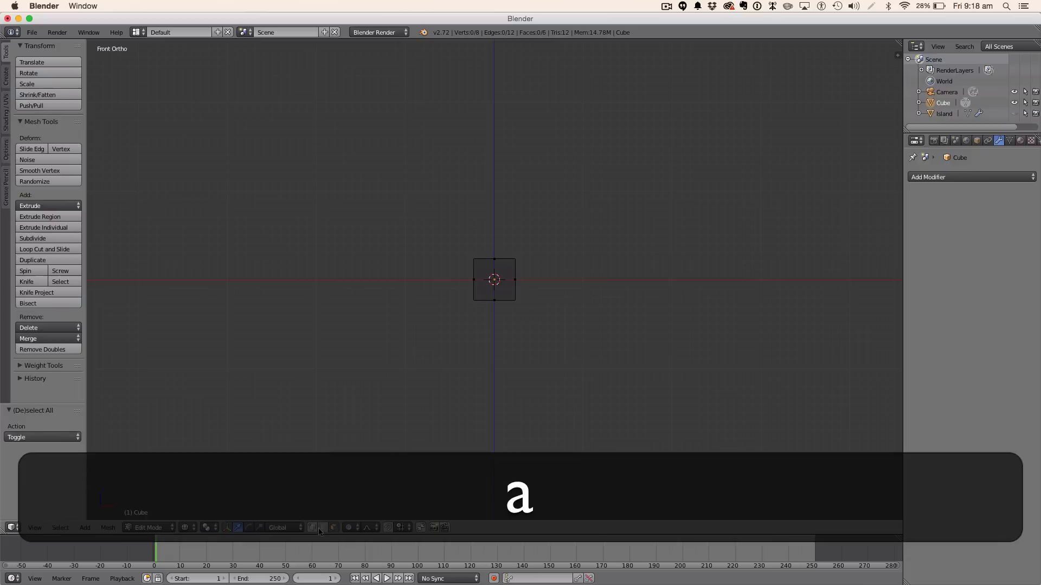
scroll(579, 307, up, 4)
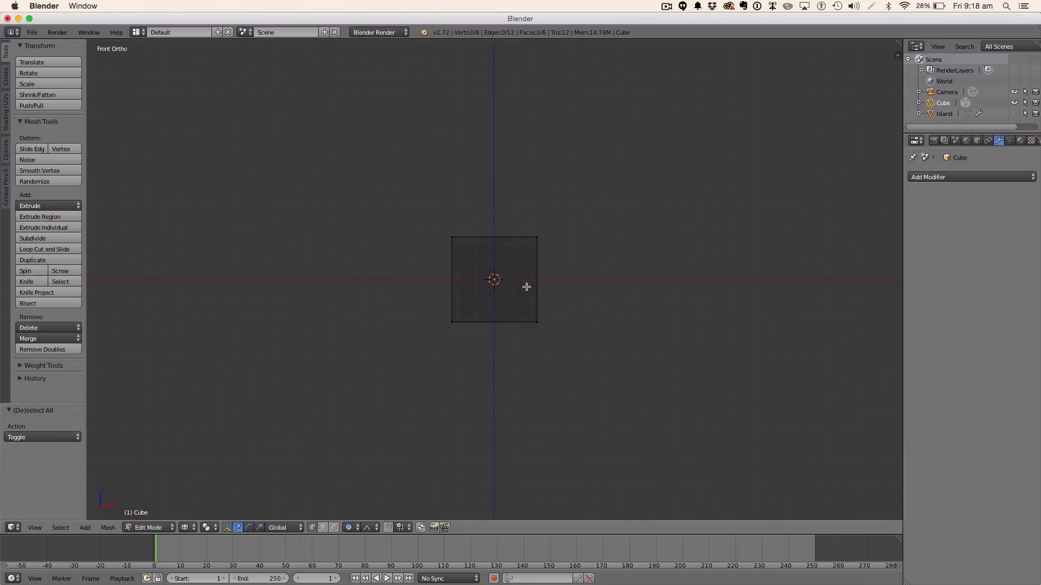
key(b)
drag(418, 196, 698, 291)
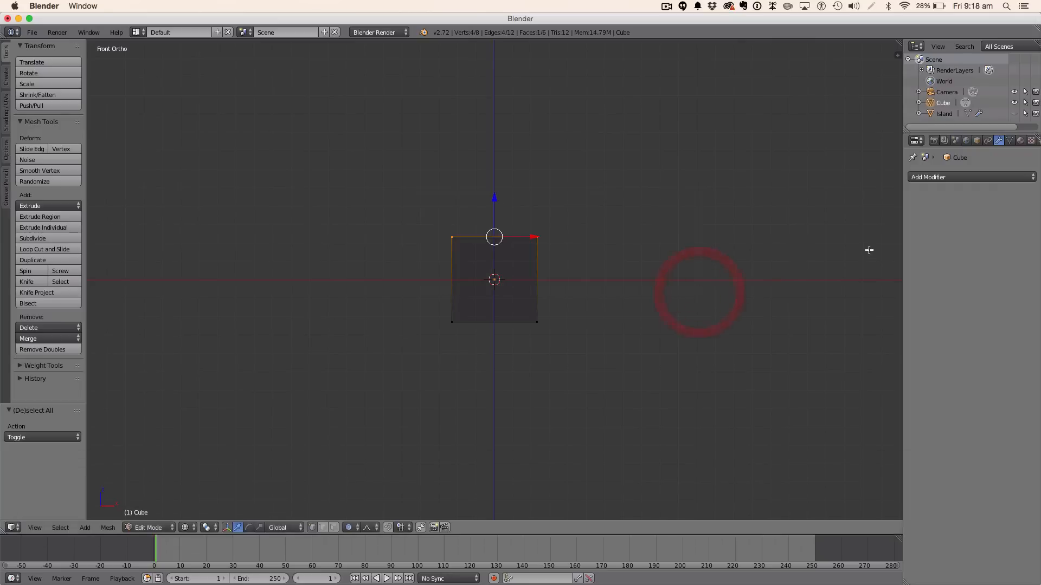
key(s)
click(762, 244)
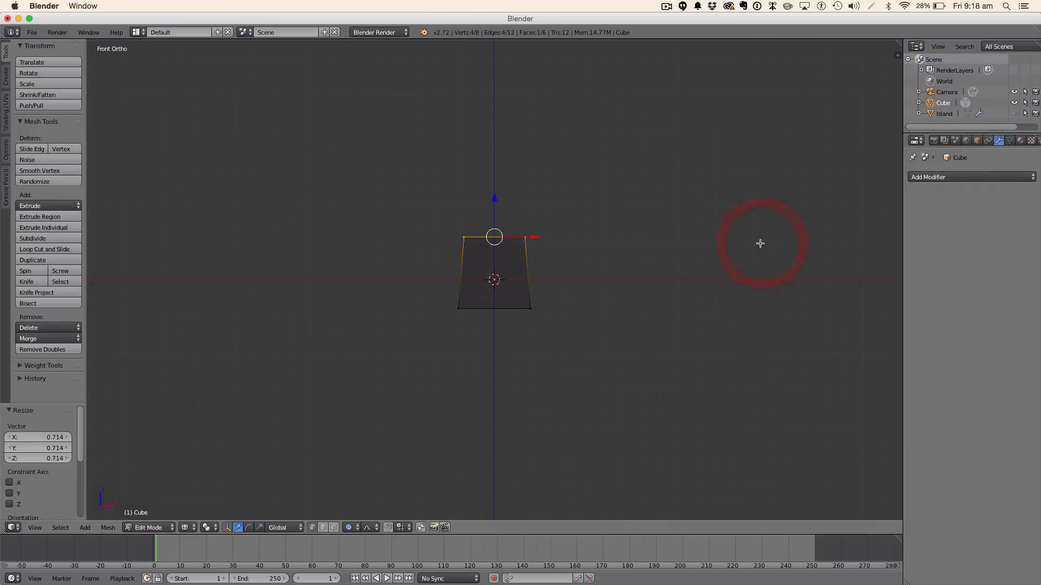
Step: Turn off proportional editing, narrow the top vertices further and lower them by about 0.129 along Z
key(o)
key(s)
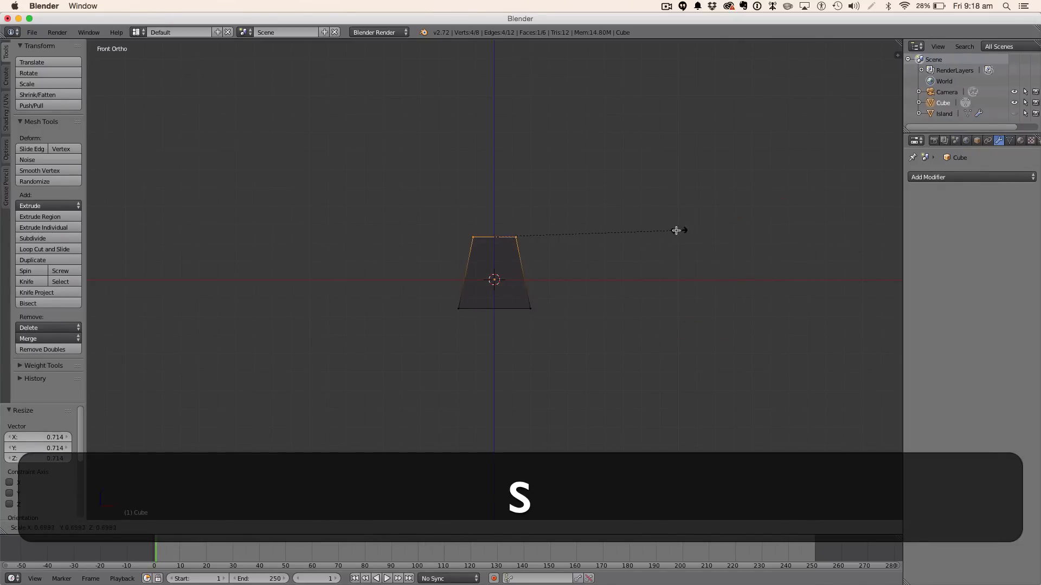
click(660, 232)
key(s)
key(z)
click(560, 281)
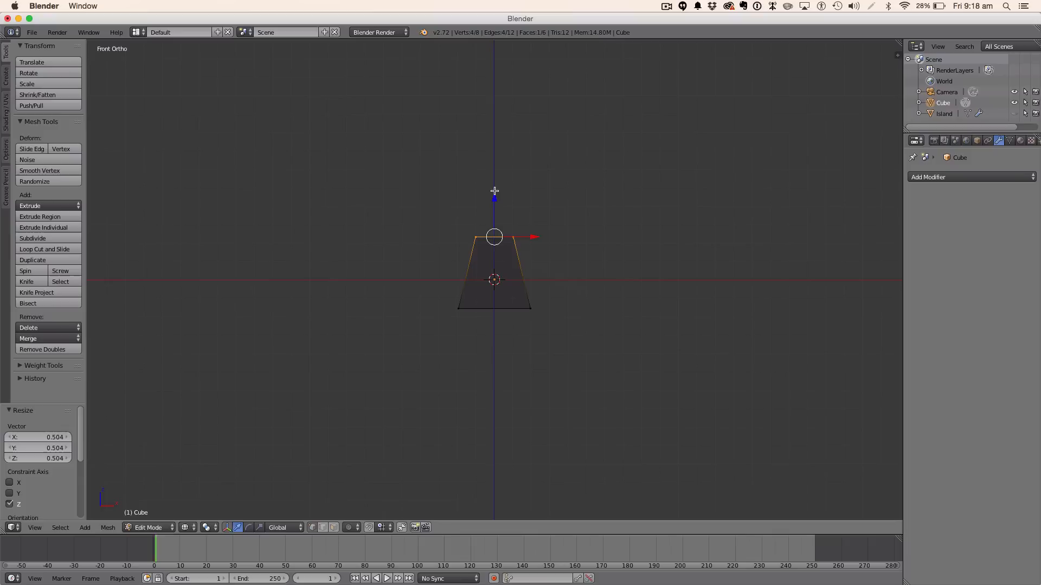
drag(495, 195, 495, 217)
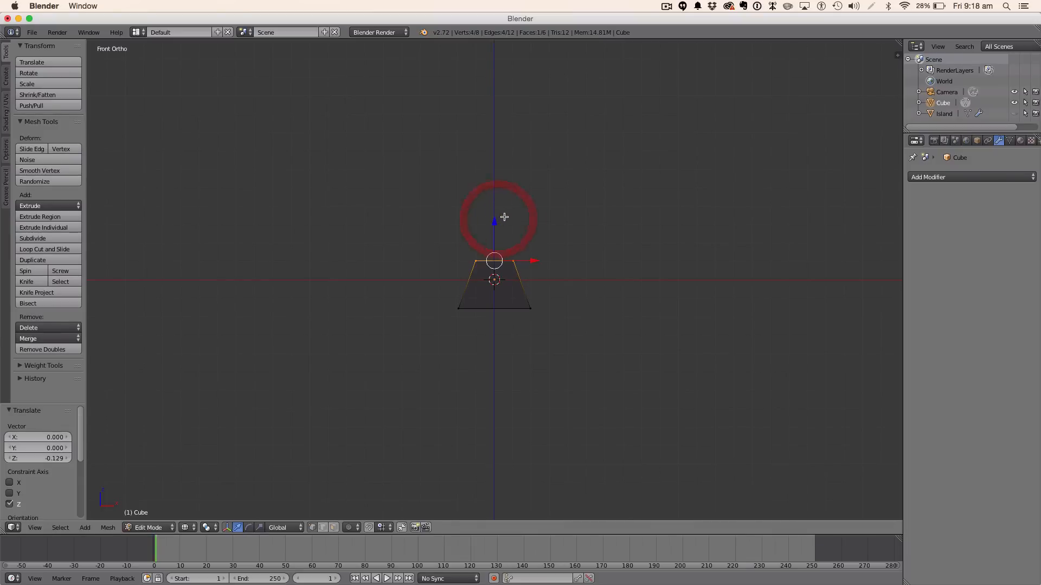
Step: Extrude the top face up by about 0.403, shrink it slightly and shift it about 0.206 along X
key(e)
click(509, 149)
key(s)
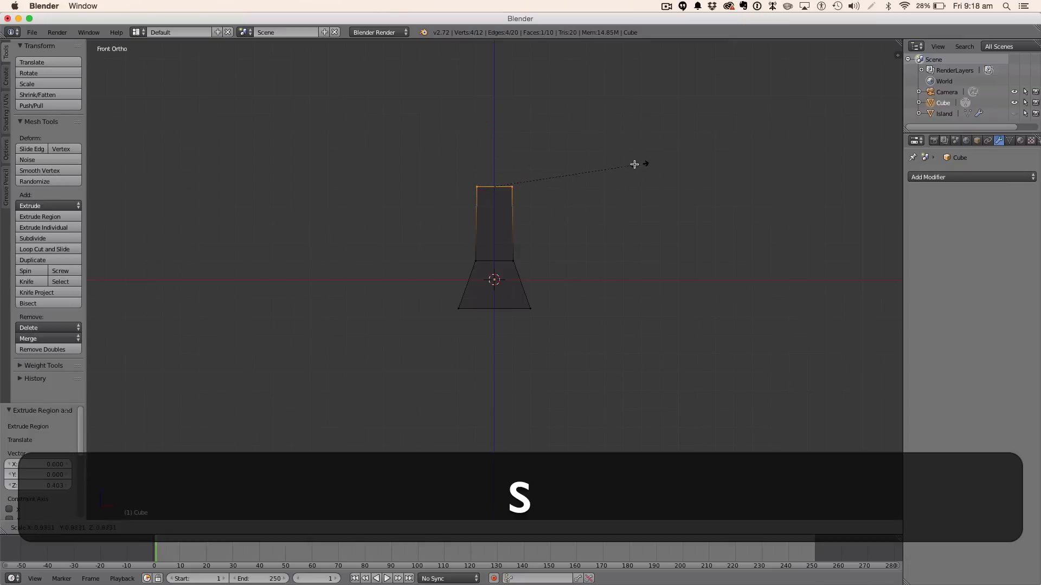
click(613, 161)
key(g)
click(652, 162)
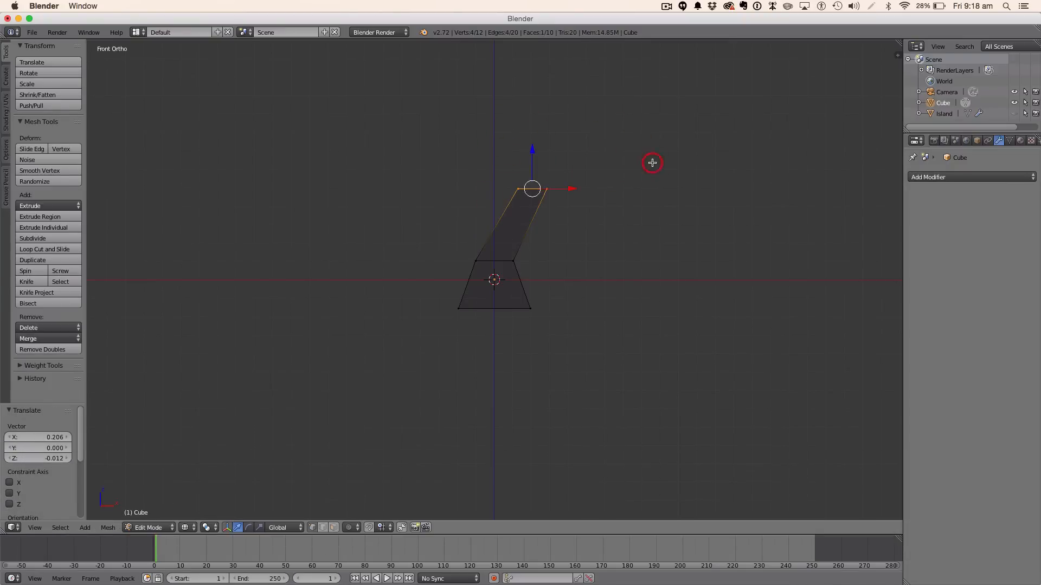
Step: Narrow the trunk's end, extrude it up by about 0.49, shrink the new end and shift it about -0.118 in X and -0.079 in Z
key(s)
click(641, 174)
key(e)
click(611, 87)
key(s)
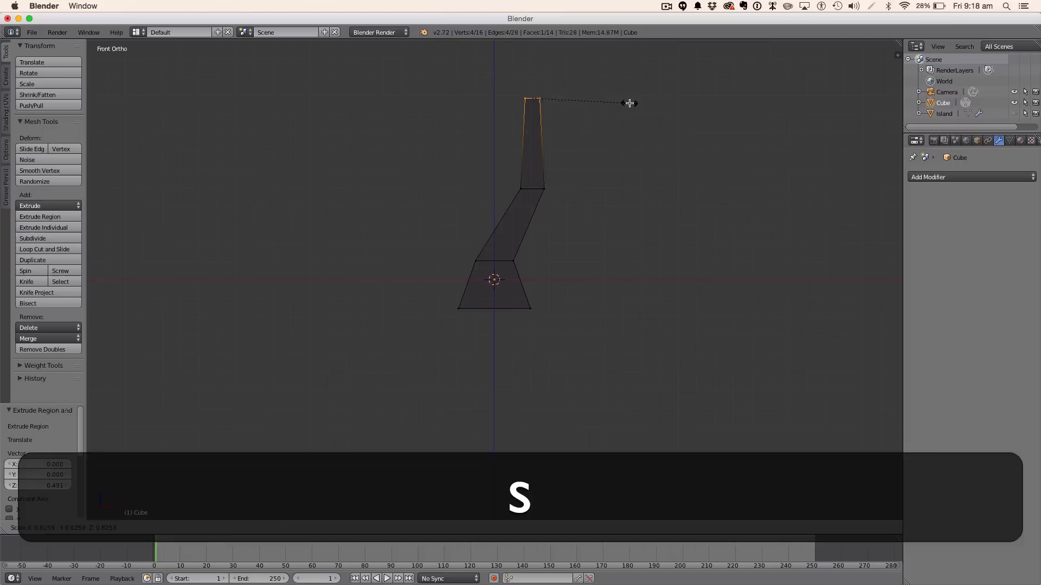
click(629, 103)
key(g)
click(654, 120)
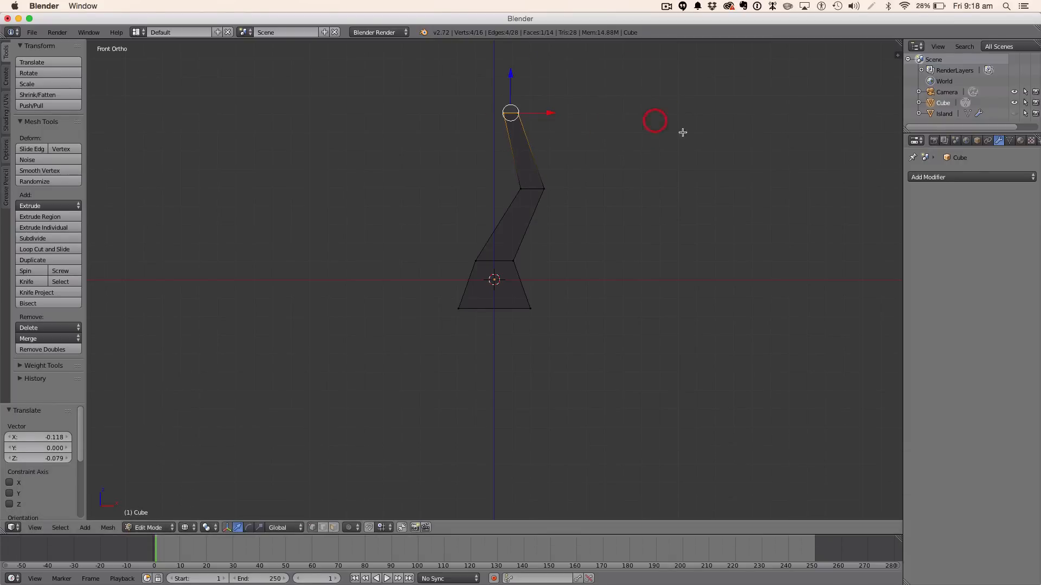
Step: Lower the trunk's end face by about 0.132 along Z and nudge it slightly toward positive X
scroll(676, 139, up, 4)
scroll(676, 137, down, 4)
shift+middle_drag(676, 137, 677, 228)
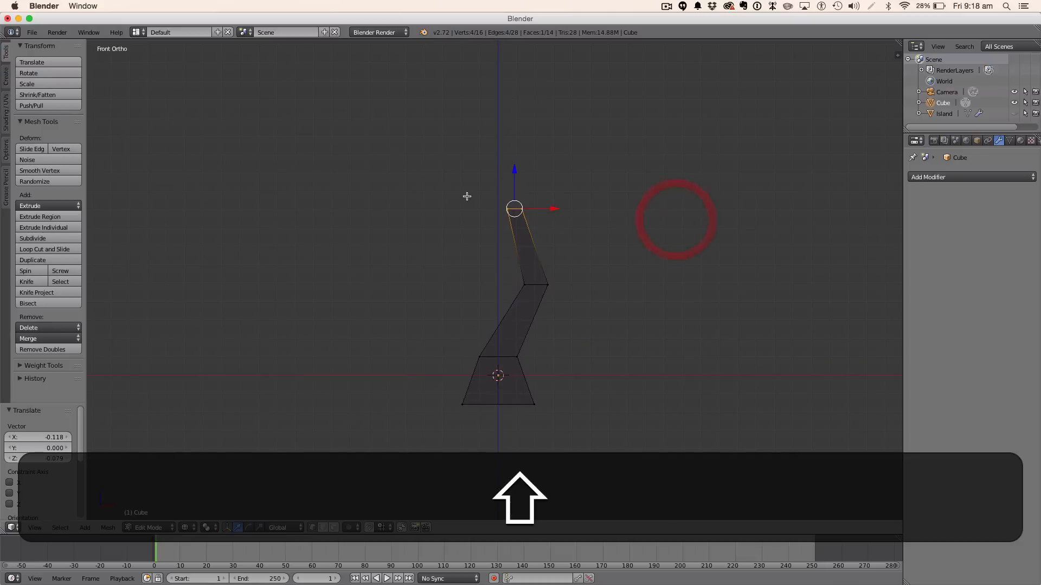
drag(517, 174, 518, 199)
key(g)
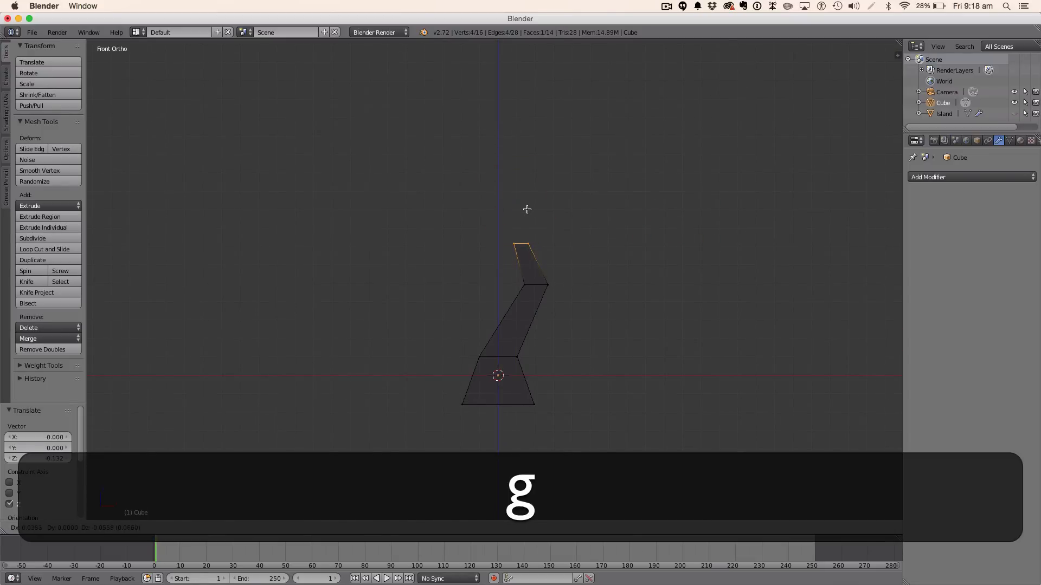
click(526, 209)
Step: Extrude the end up by about 0.229, scale it to about 0.46, bend it toward negative X and return to Object Mode
key(e)
click(531, 167)
key(s)
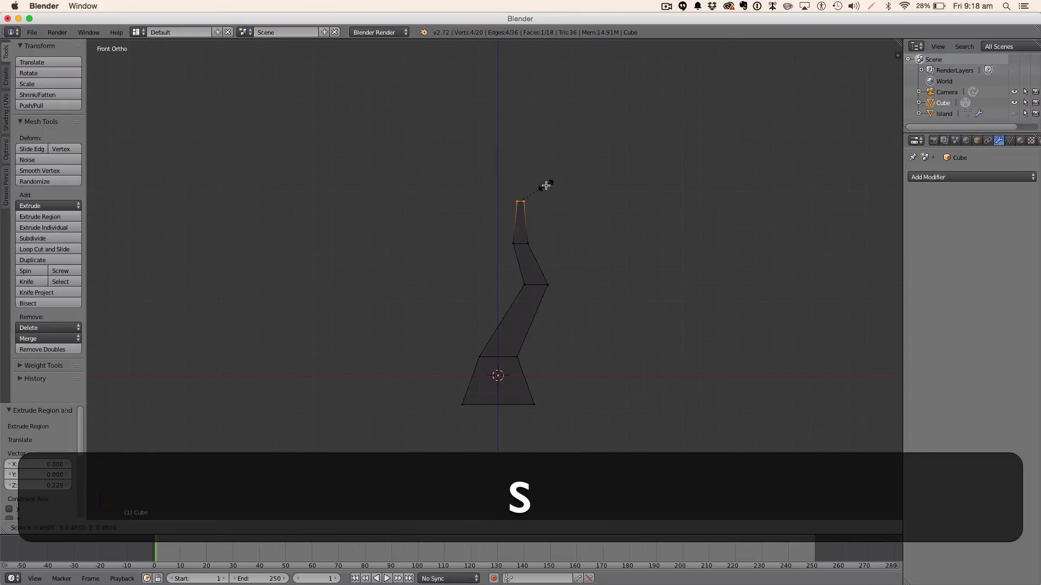
click(546, 185)
key(g)
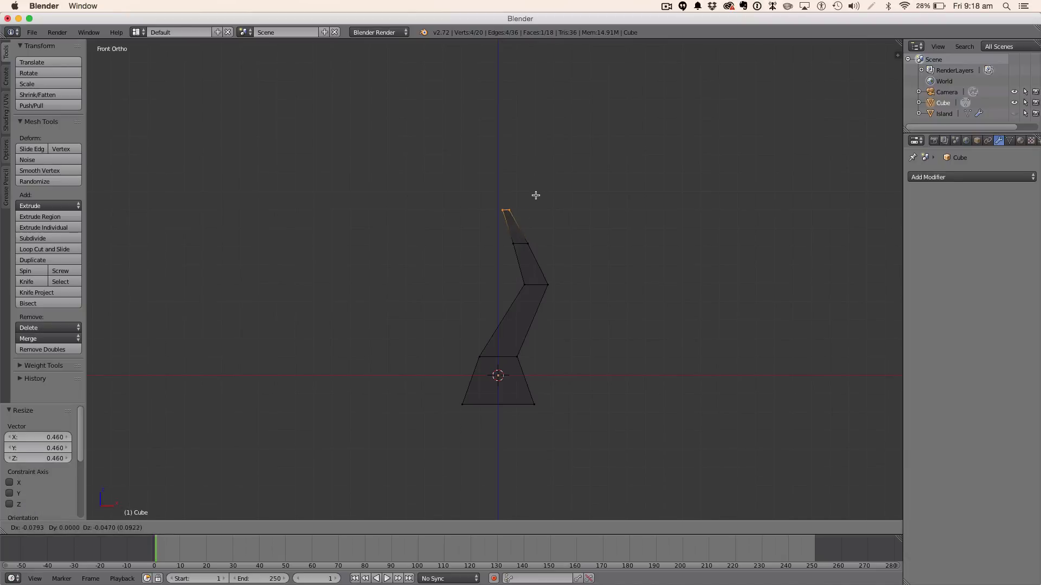
click(525, 191)
key(Tab)
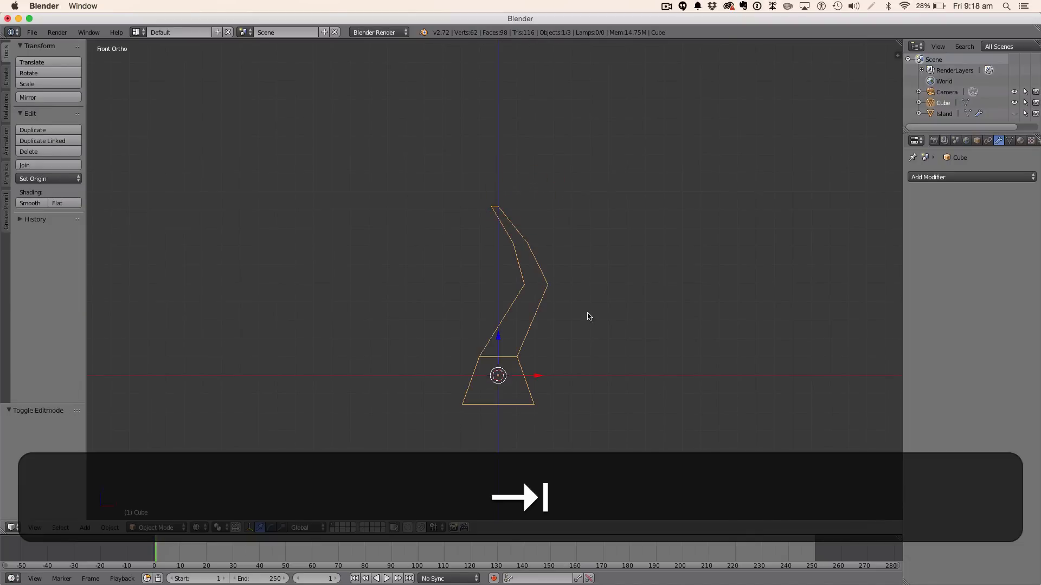
Step: In Edit Mode, move the trunk's tip vertices toward positive Y in the top view
key(z)
mouse_move(587, 323)
middle_down()
mouse_move(739, 336)
mouse_move(586, 342)
middle_up()
key(z)
key(1)
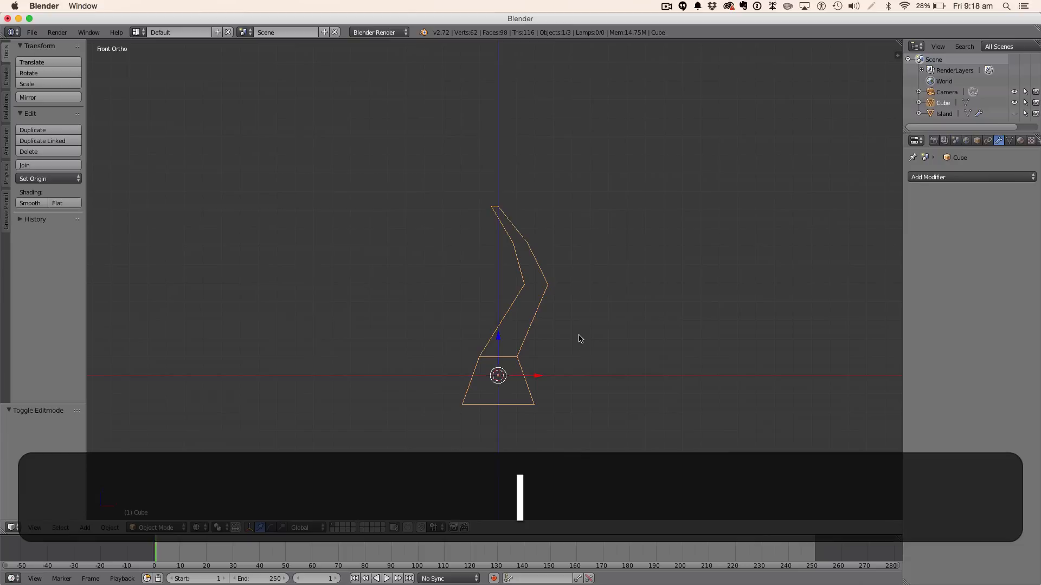
key(Tab)
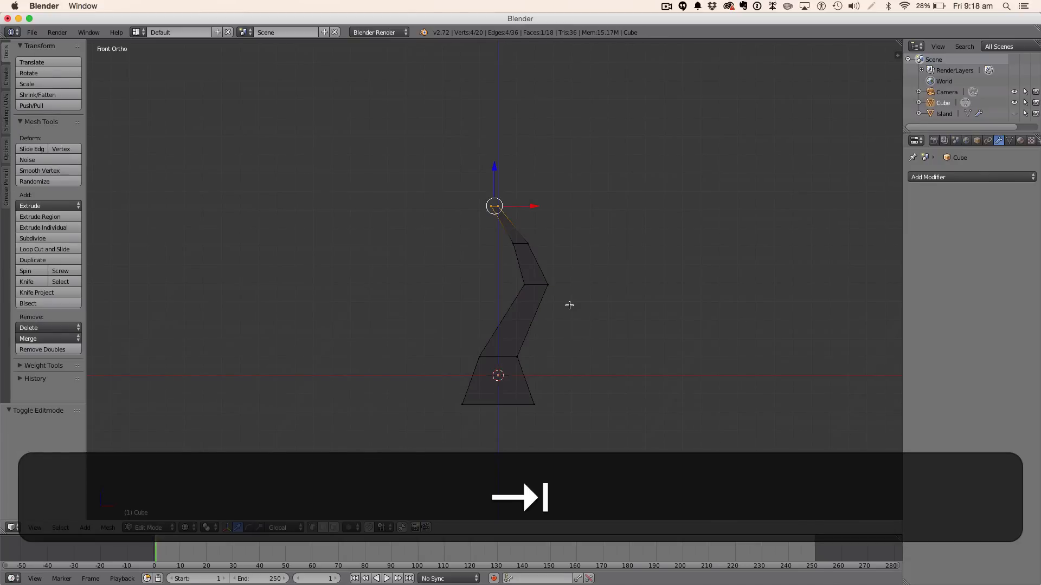
key(7)
key(g)
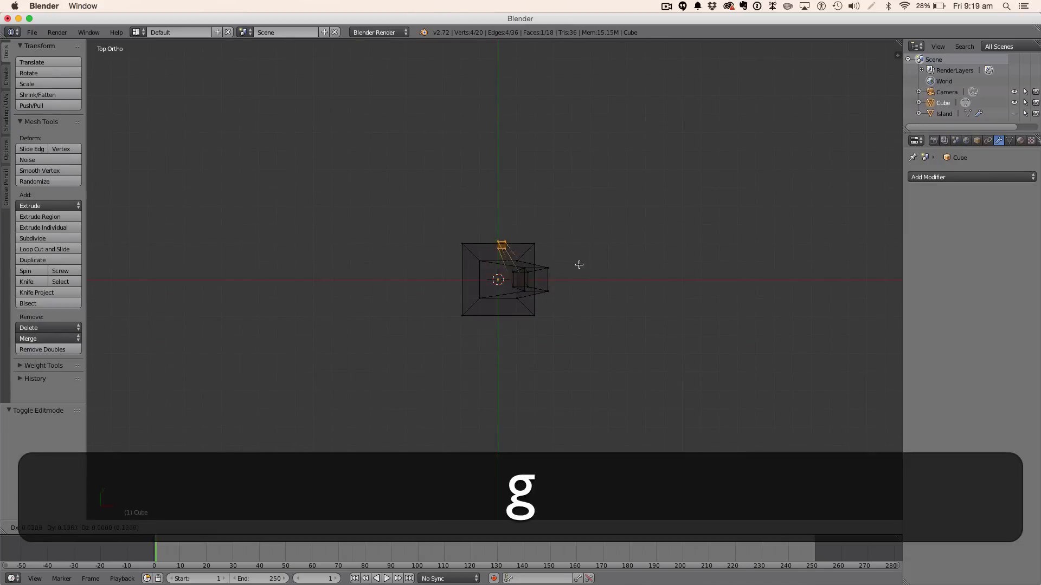
click(571, 282)
Step: Select the four-vertex ring just below the tip in the top view, offset it toward negative Y and return to Object Mode
key(a)
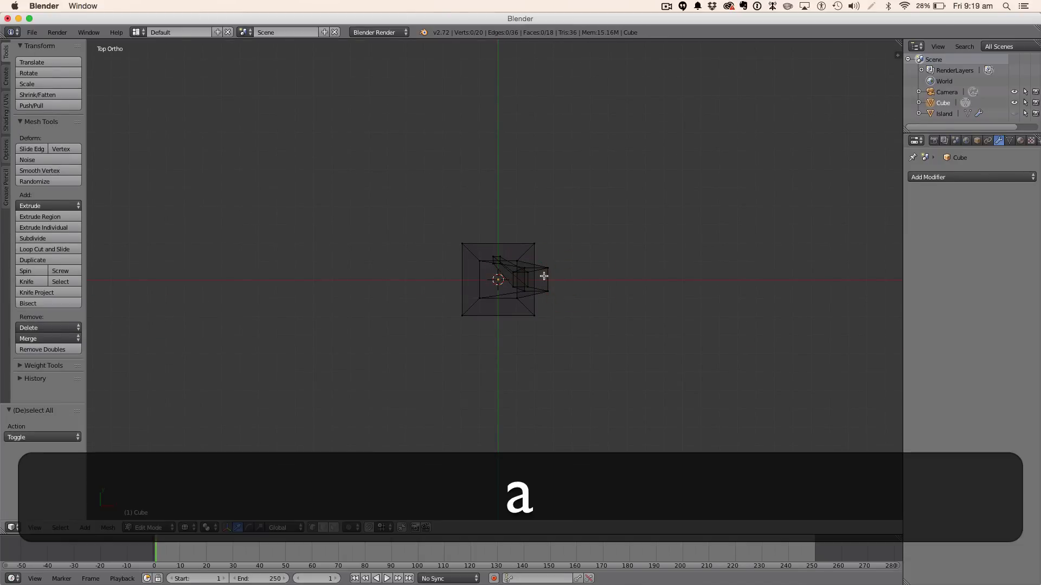
key(shift+a)
shift+middle_drag(529, 275, 524, 275)
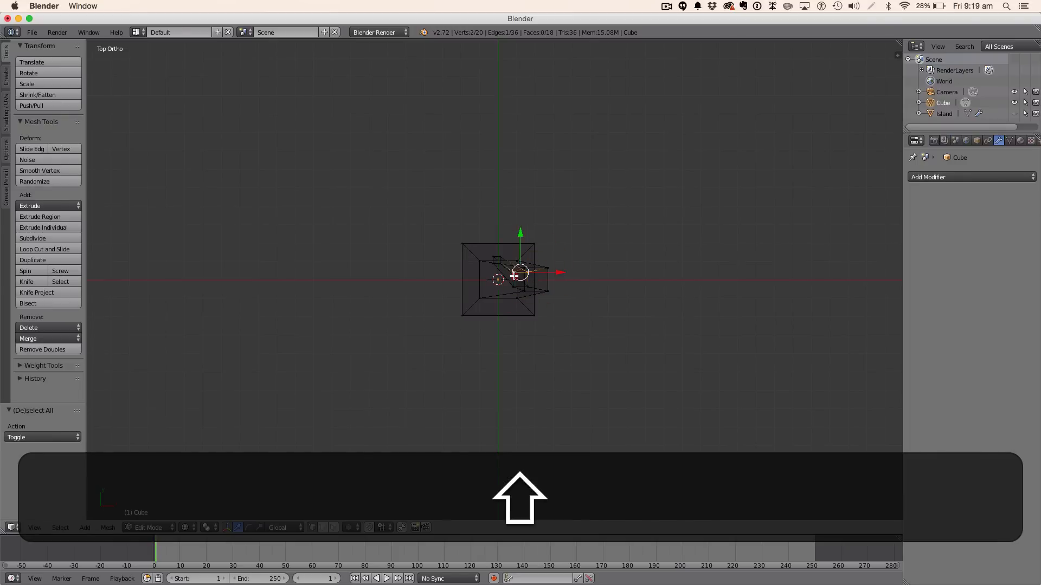
key(shift+g)
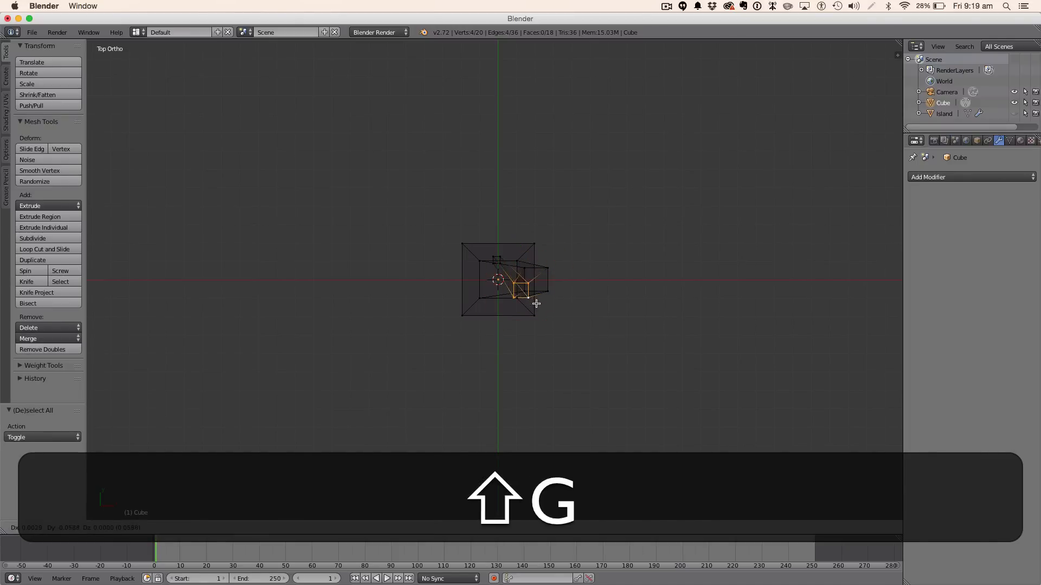
key(a)
key(Tab)
middle_drag(546, 297, 609, 225)
key(z)
middle_drag(764, 190, 678, 197)
key(Tab)
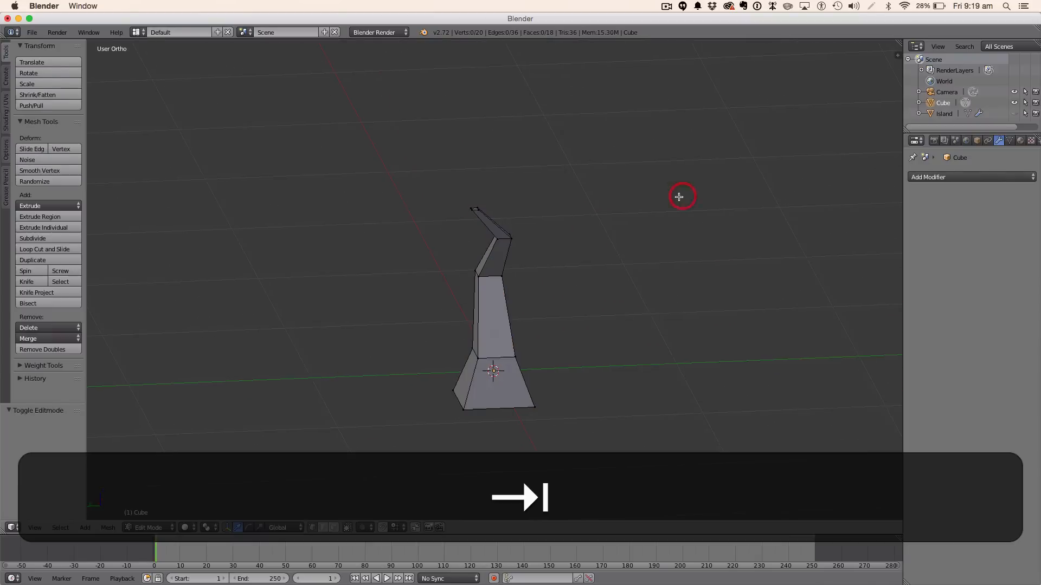
key(Tab)
key(1)
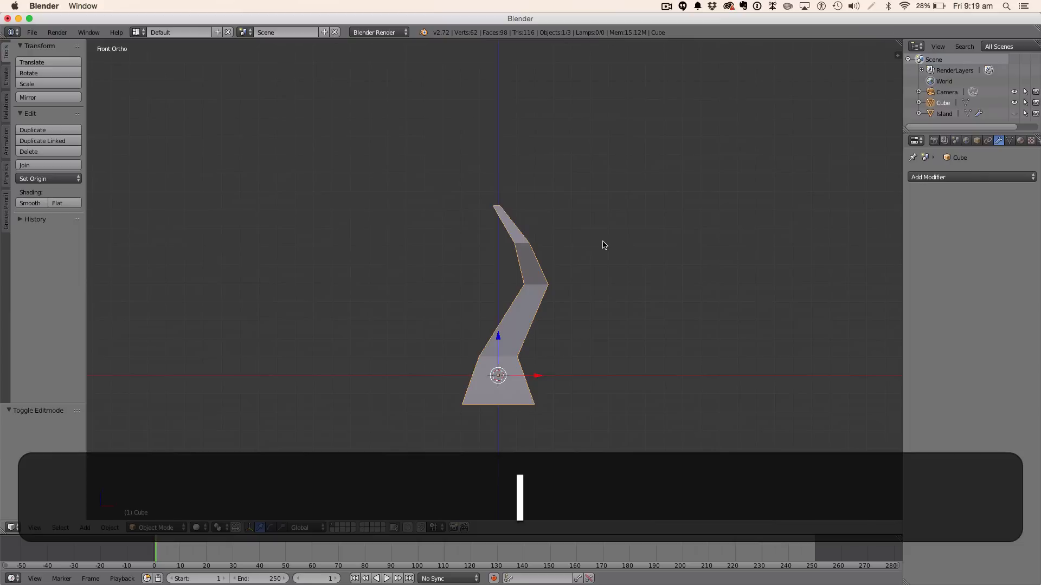
Step: In Edit Mode with wireframe display, add a loop cut to the topmost trunk segment, slide it close to the tip and clear the selection
key(Tab)
key(z)
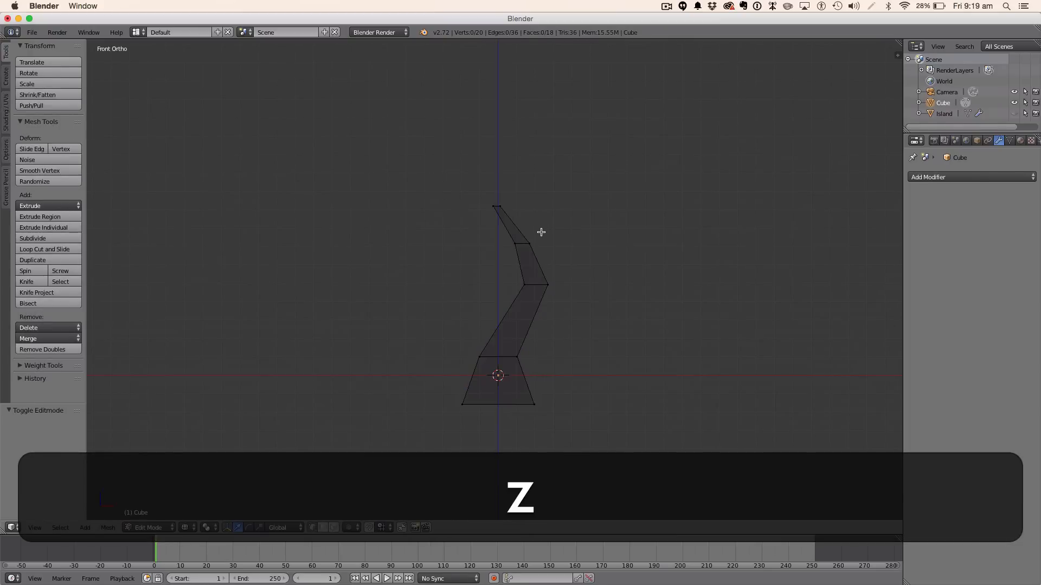
key(ctrl)
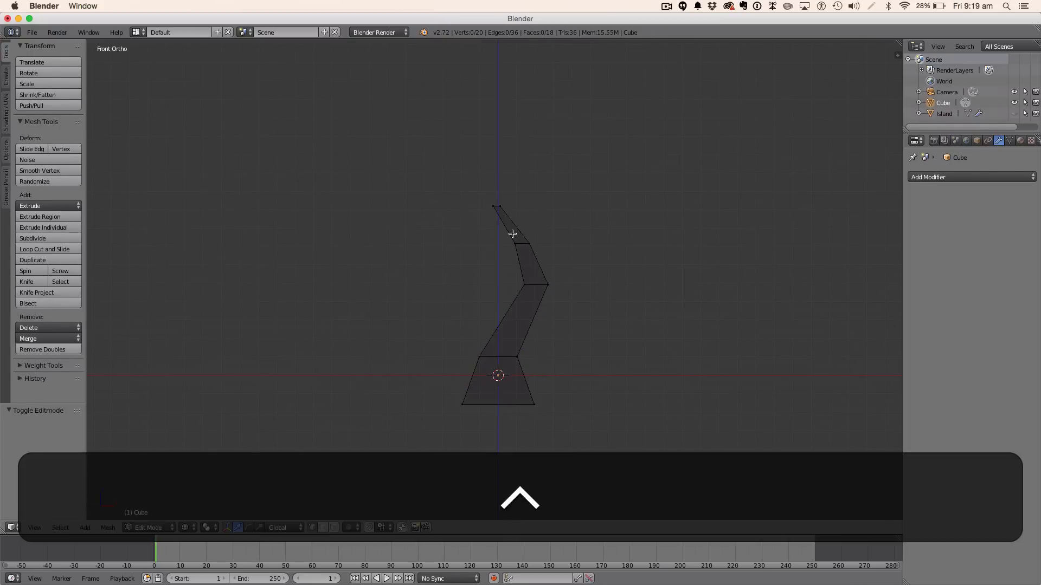
key(ctrl+r)
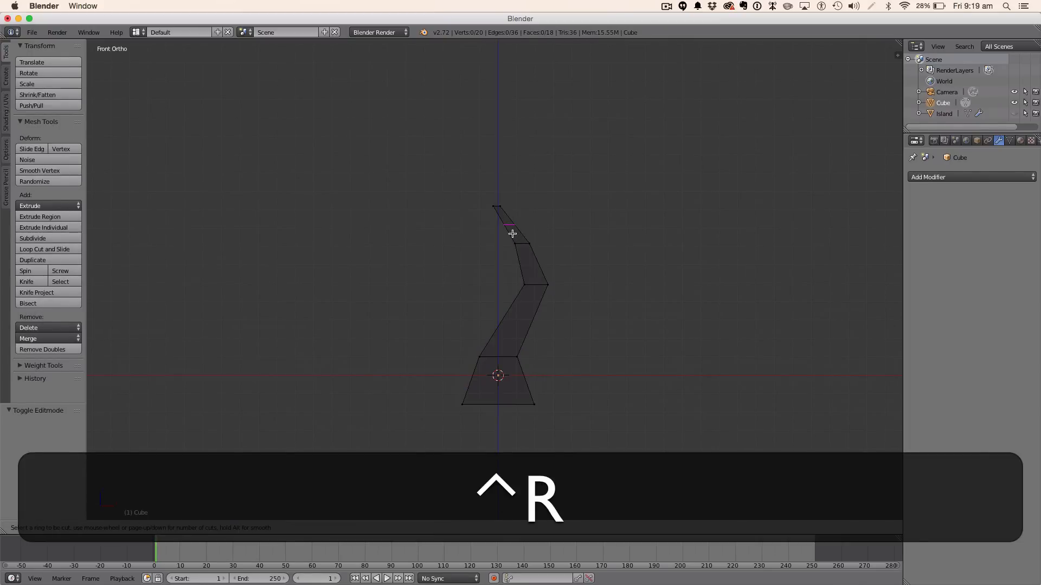
click(512, 234)
click(506, 221)
key(a)
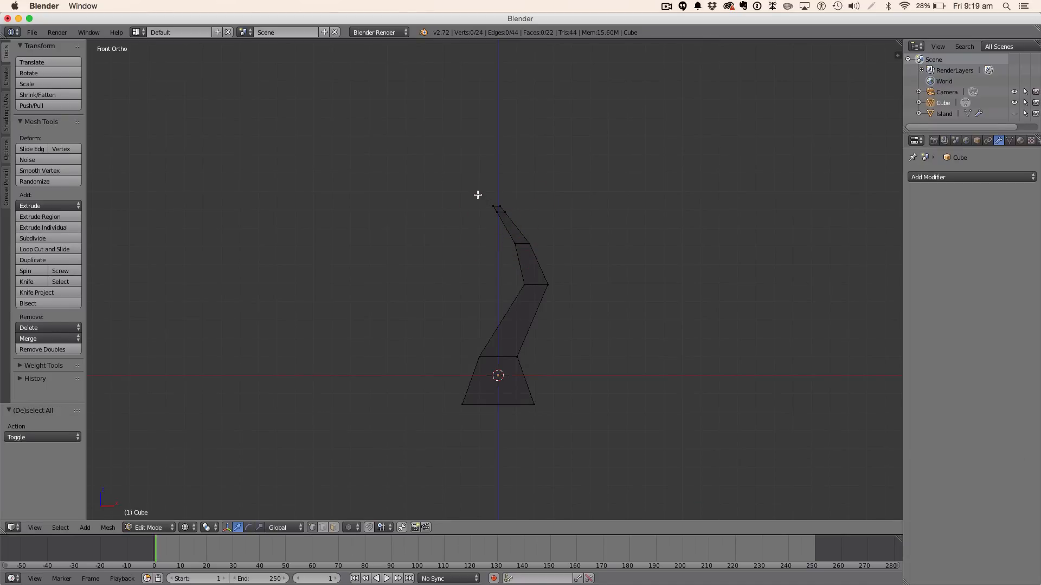
Step: Box-select the four vertices on the positive-X side of the tip segment and extrude a branch by about 0.198 in X and 0.156 in Z
key(b)
drag(498, 196, 515, 214)
key(shift)
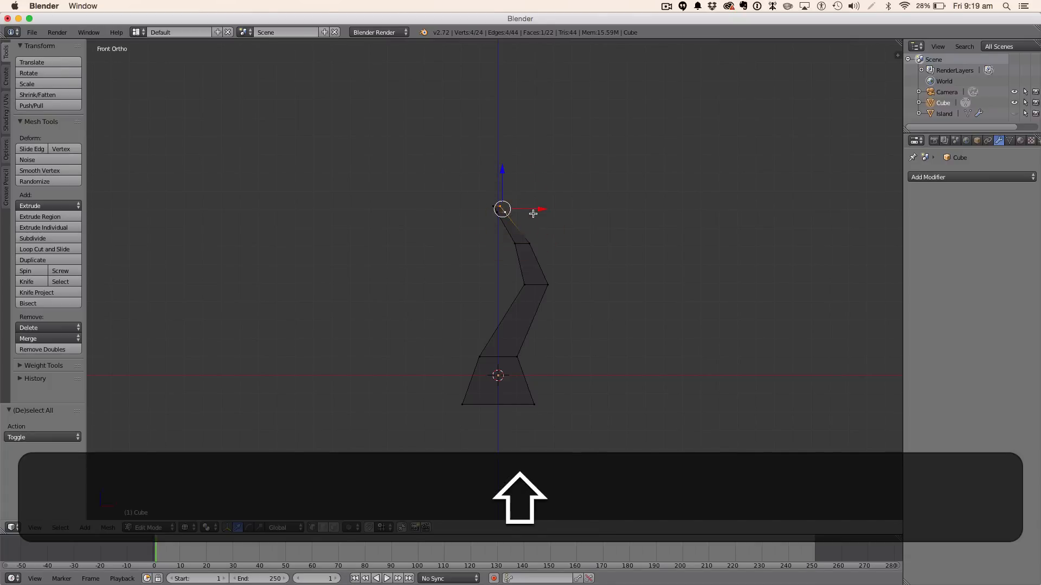
middle_drag(533, 214, 541, 237)
key(e)
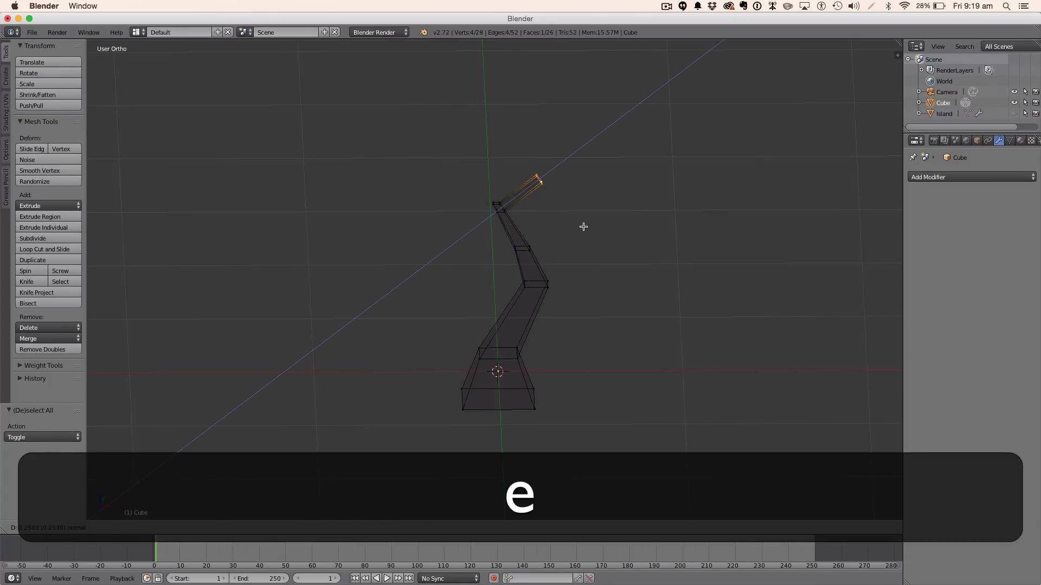
click(591, 226)
Step: In the front view, scale the end face of the new branch to about 0.489
key(KP_1)
key(s)
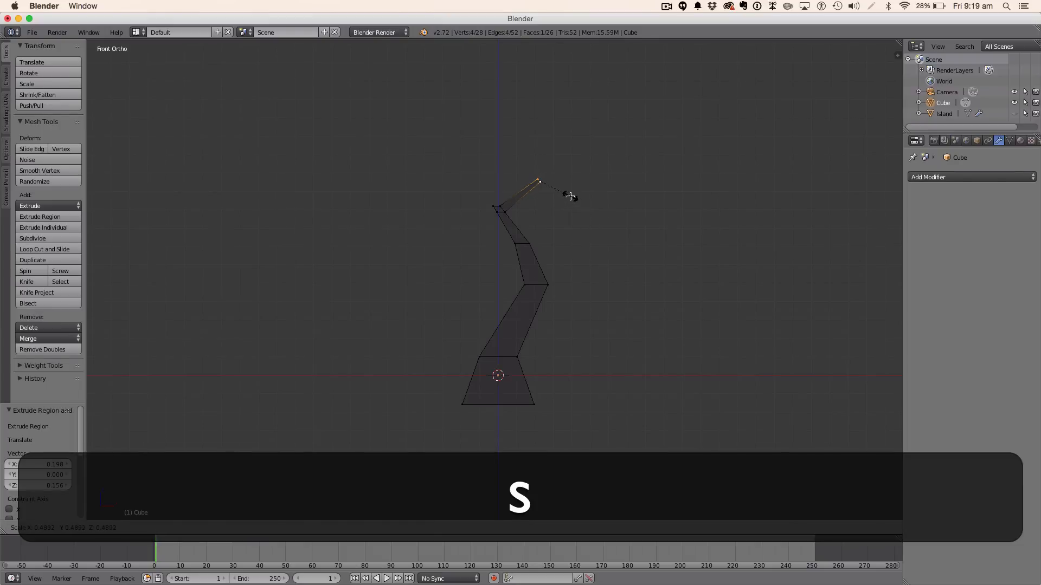
click(570, 196)
Step: Extrude a second branch segment, bend it upward, scale its end to about 0.555 and clear the selection
key(e)
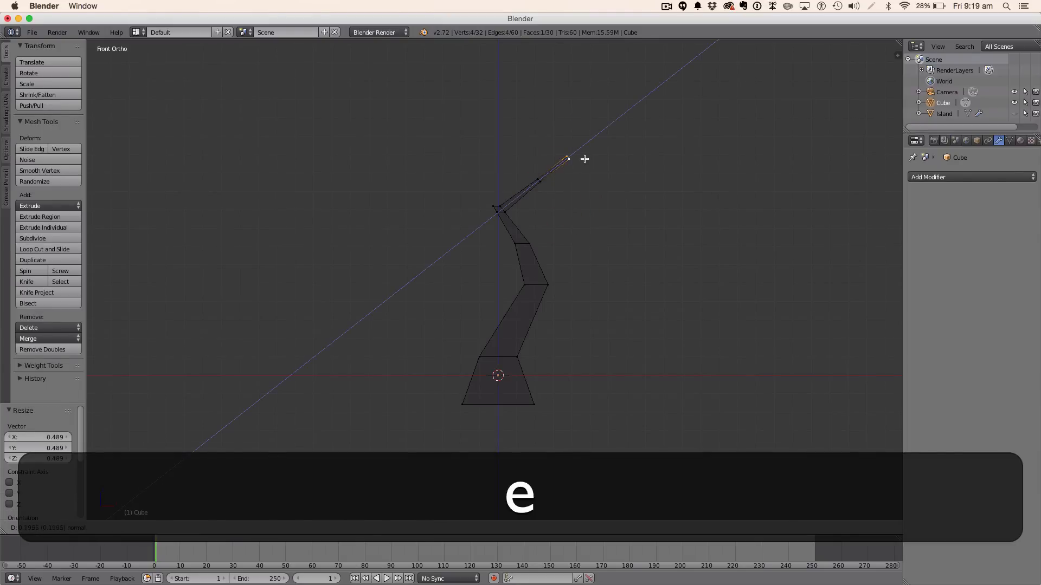
click(584, 159)
key(g)
click(640, 170)
key(s)
click(599, 165)
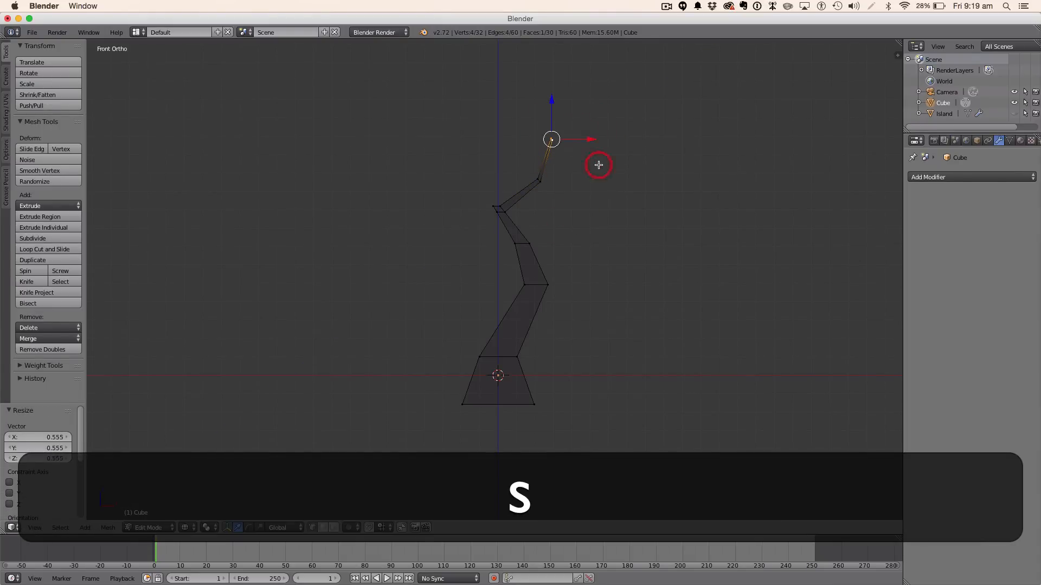
key(a)
middle_drag(577, 190, 650, 201)
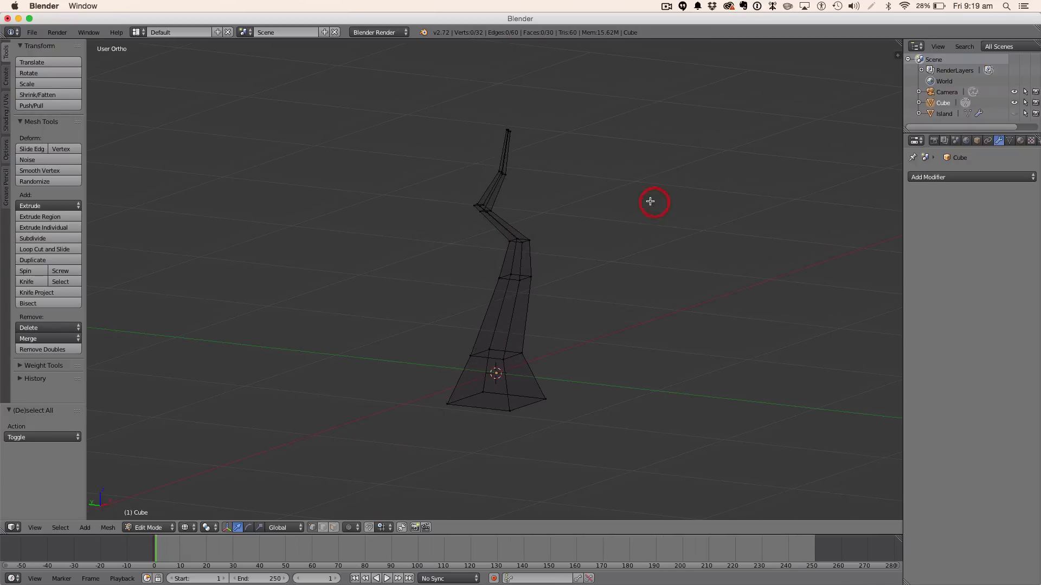
Step: Try box-selecting the vertices at the trunk's fork and extruding a branch about -0.377 in X and 0.257 in Z
key(KP_1)
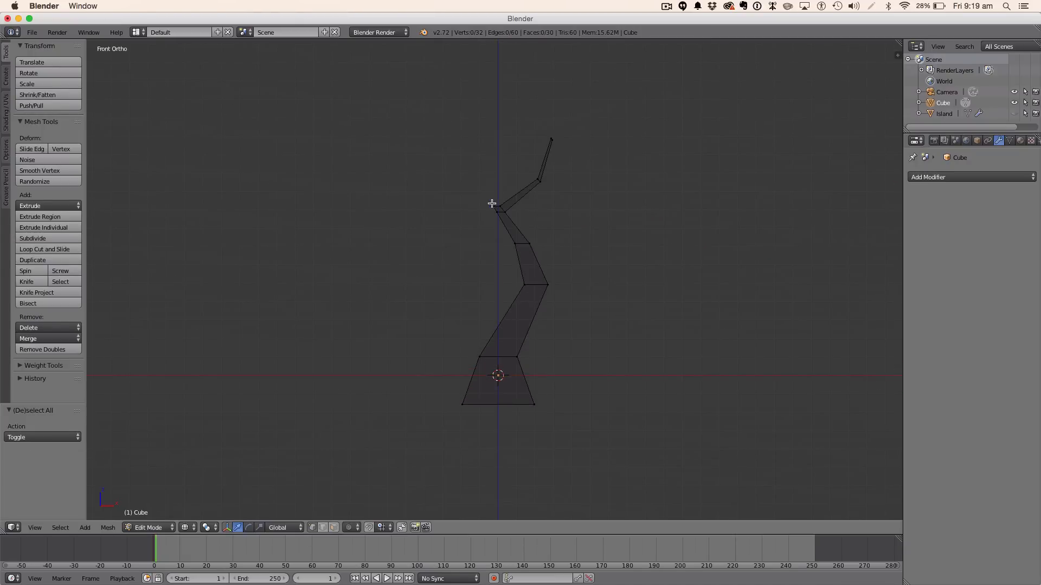
key(b)
drag(511, 215, 512, 218)
key(e)
click(479, 207)
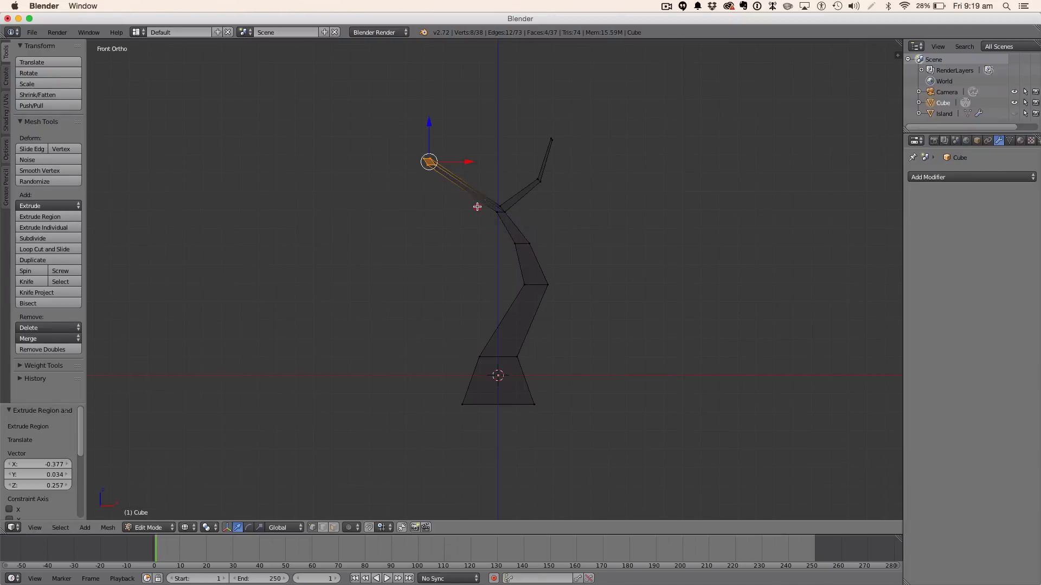
middle_drag(477, 204, 694, 239)
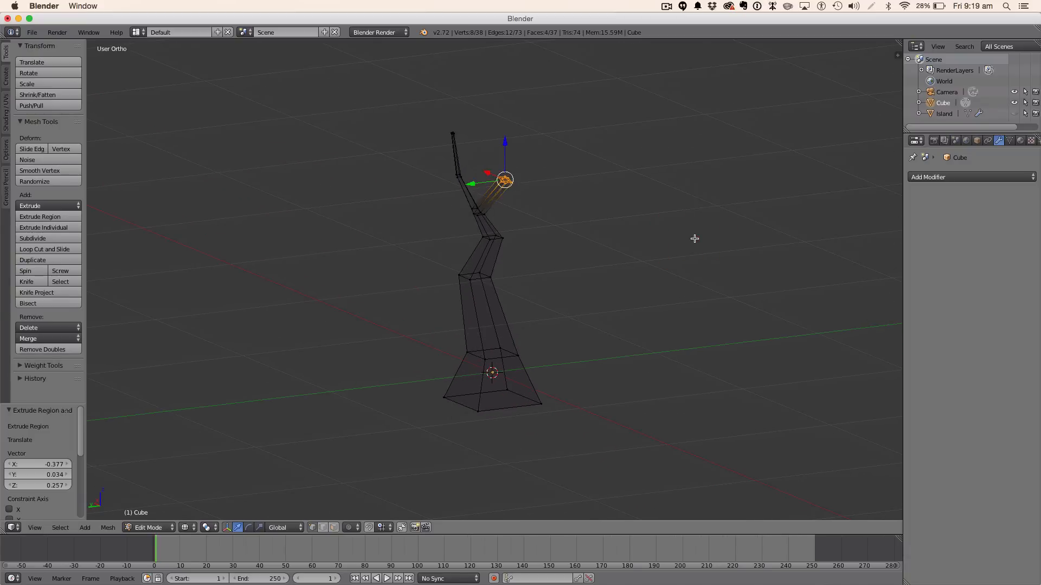
key(ctrl+shift+z)
key(a)
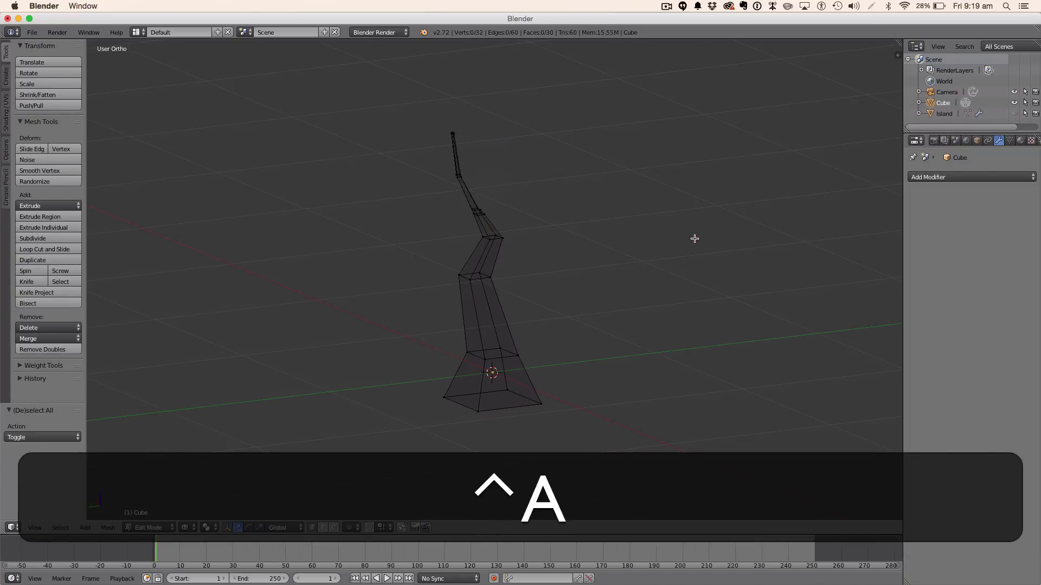
Step: Try selecting only four vertices at the fork in the front view and extruding them about -0.212 in X and 0.103 in Z
key(1)
scroll(510, 203, up, 4)
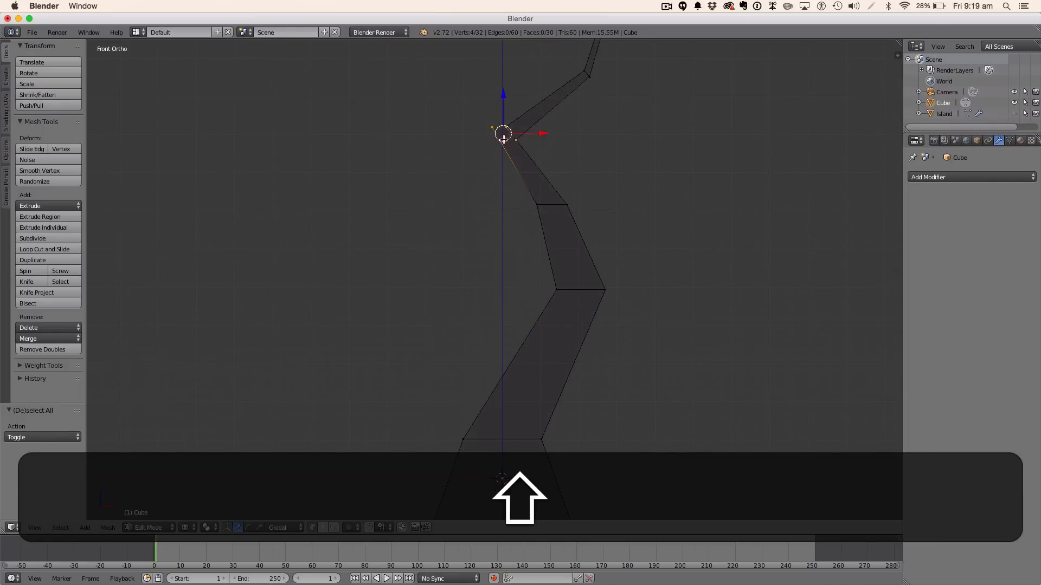
scroll(504, 139, down, 4)
key(e)
click(523, 159)
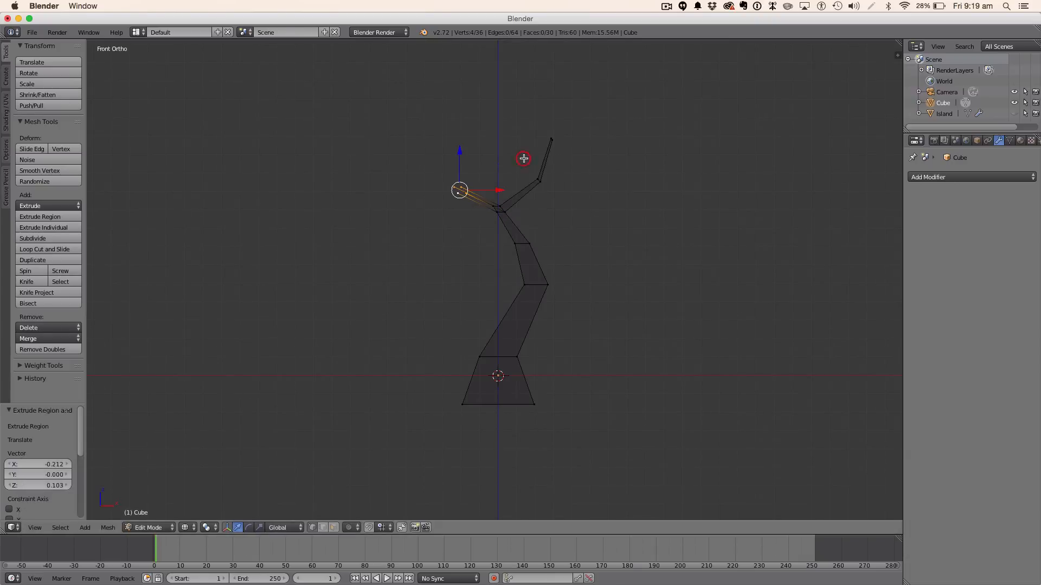
key(ctrl+z)
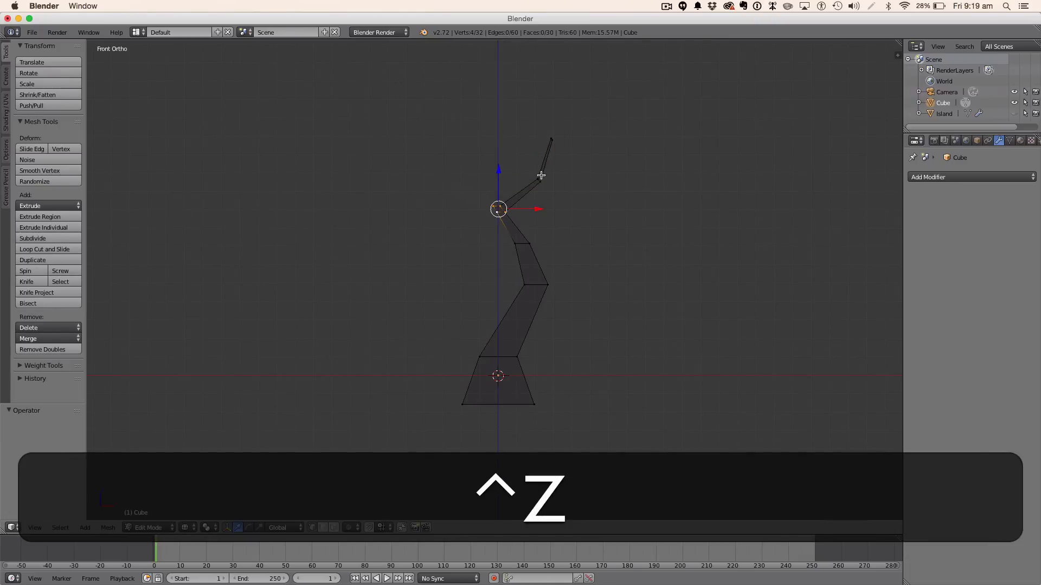
key(a)
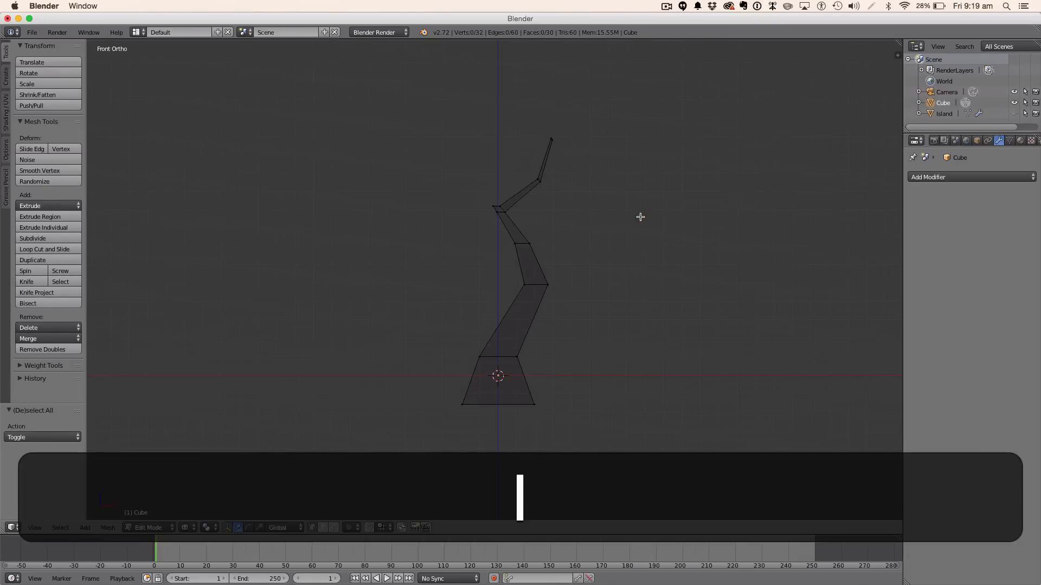
Step: In solid display, select the four corners of the fork's negative-Y face and extrude a branch about -0.183 in Y and 0.178 in Z
key(z)
middle_drag(637, 222, 764, 244)
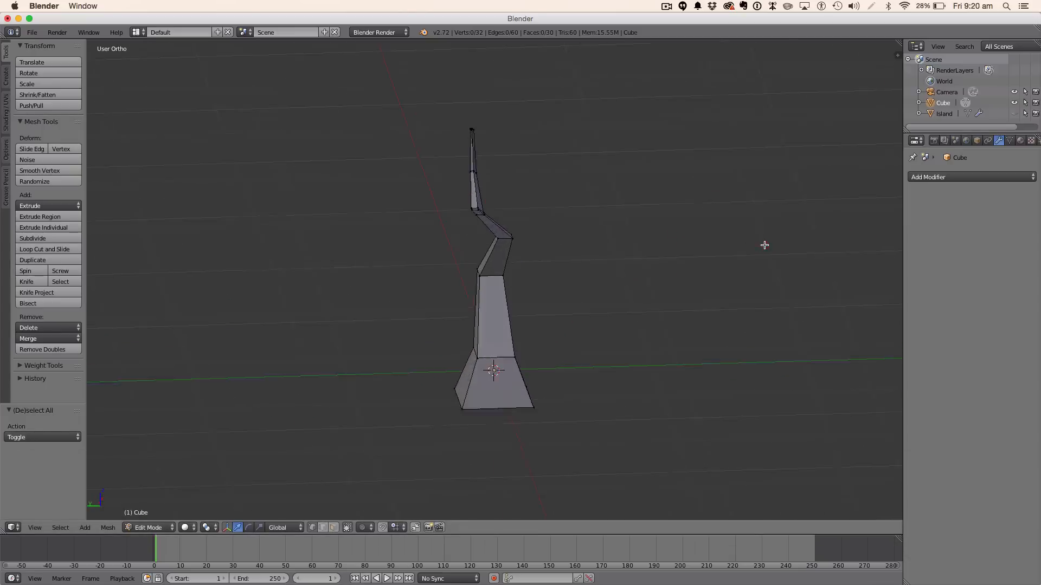
scroll(725, 236, up, 4)
middle_drag(500, 156, 483, 170)
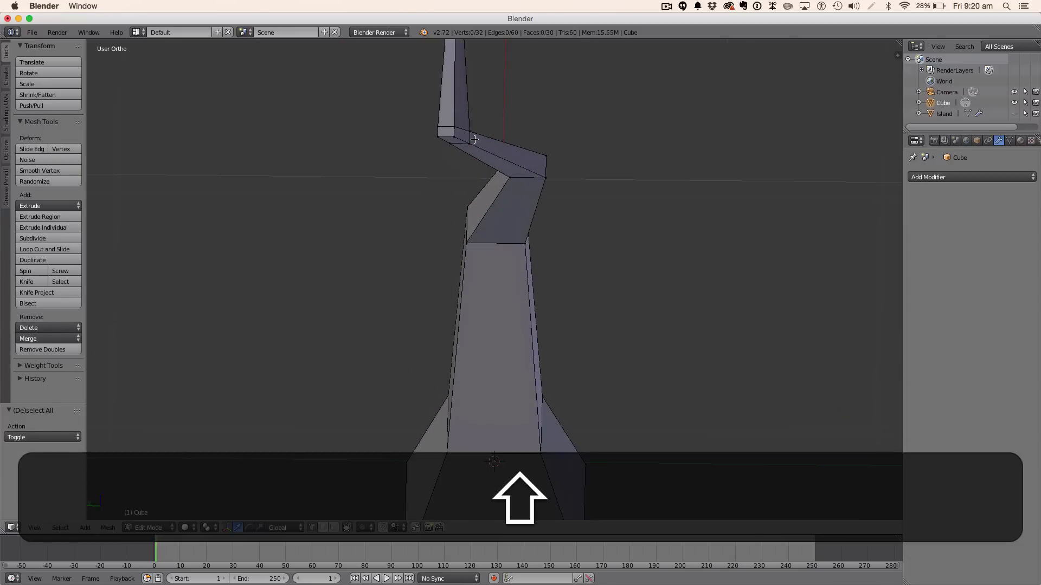
shift+right_click(468, 130)
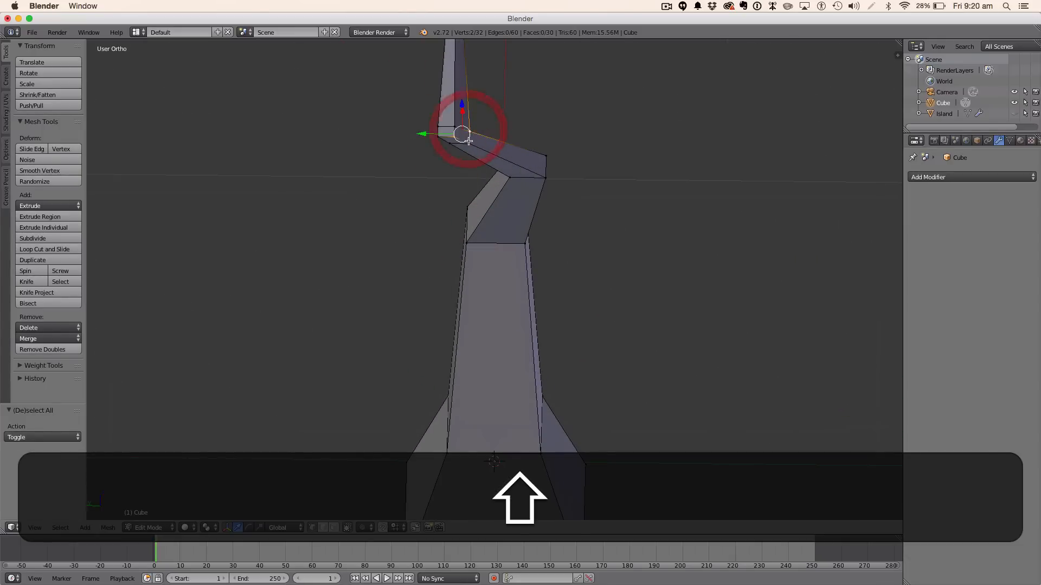
shift+right_click(468, 141)
shift+right_click(456, 129)
key(e)
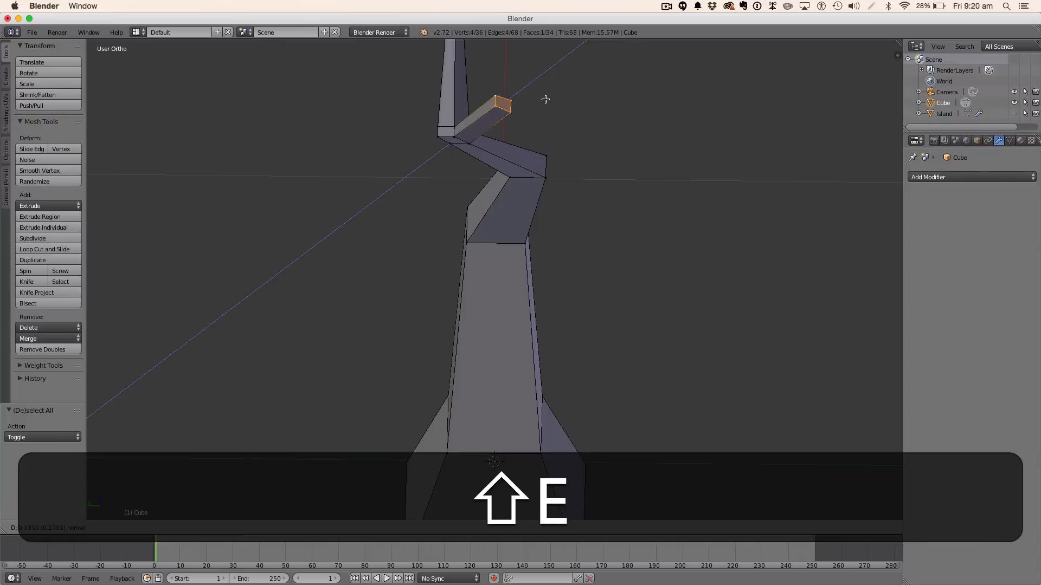
click(596, 84)
Step: Scale the new branch's end to about 0.497 and move it toward negative X and Y, fine-tuning its position in the front view
scroll(596, 83, down, 5)
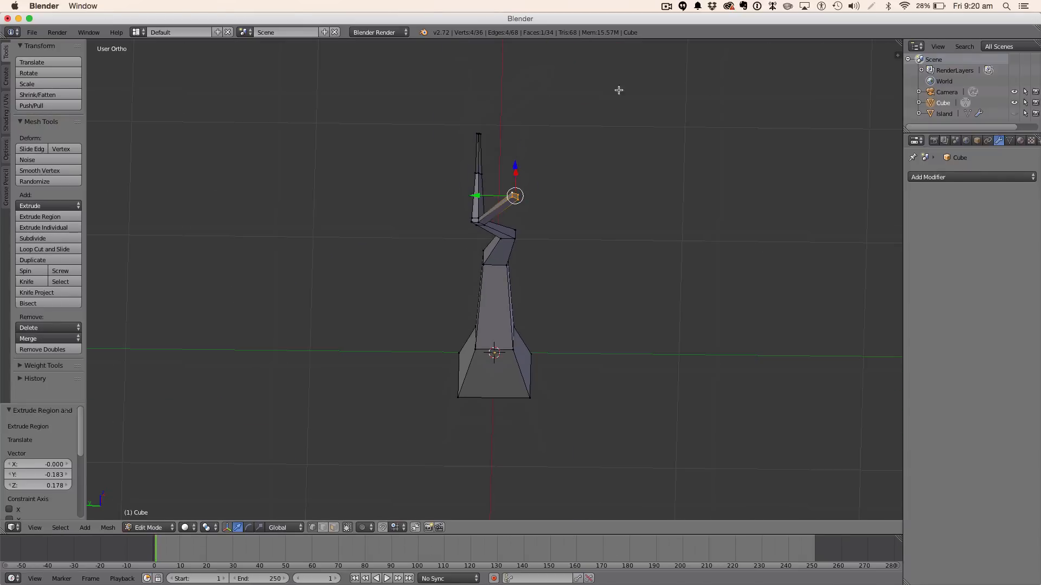
key(s)
click(596, 178)
middle_drag(599, 181, 664, 142)
key(g)
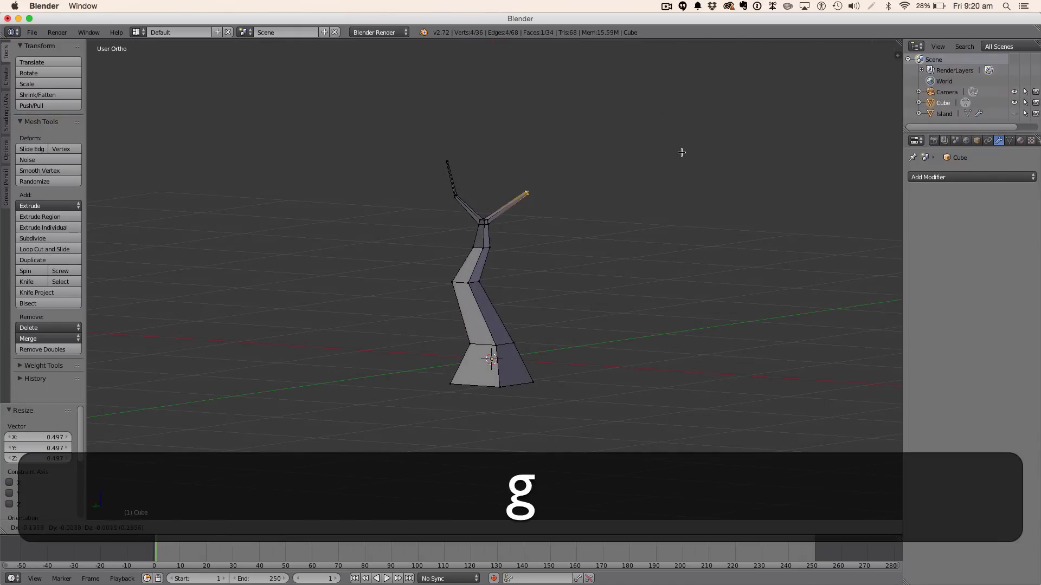
click(678, 150)
key(KP_1)
key(g)
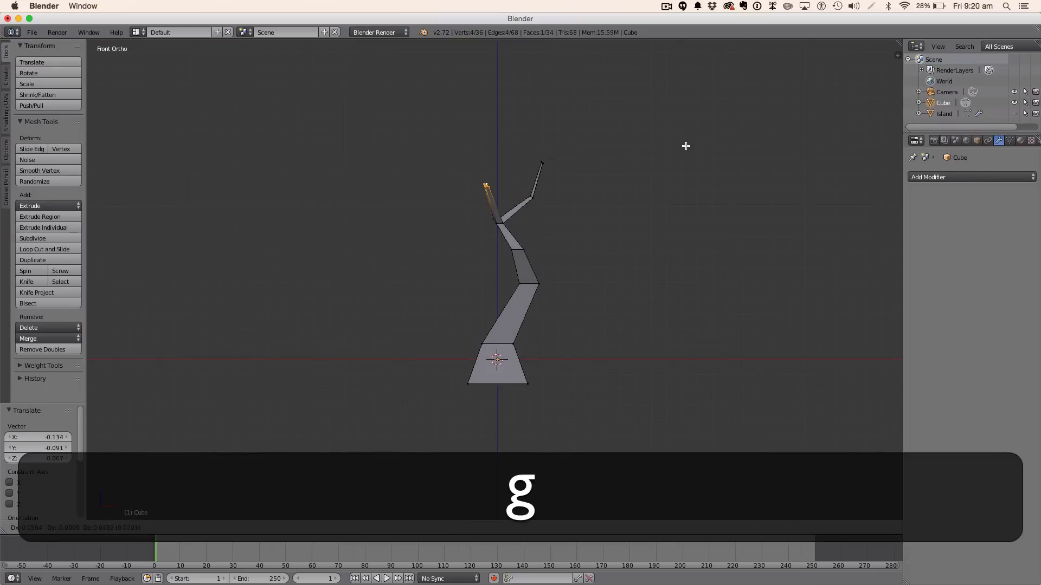
click(685, 152)
Step: Extrude this branch's end again about -0.167 in Y and 0.162 in Z, and scale the tip to about 0.405
key(e)
click(720, 149)
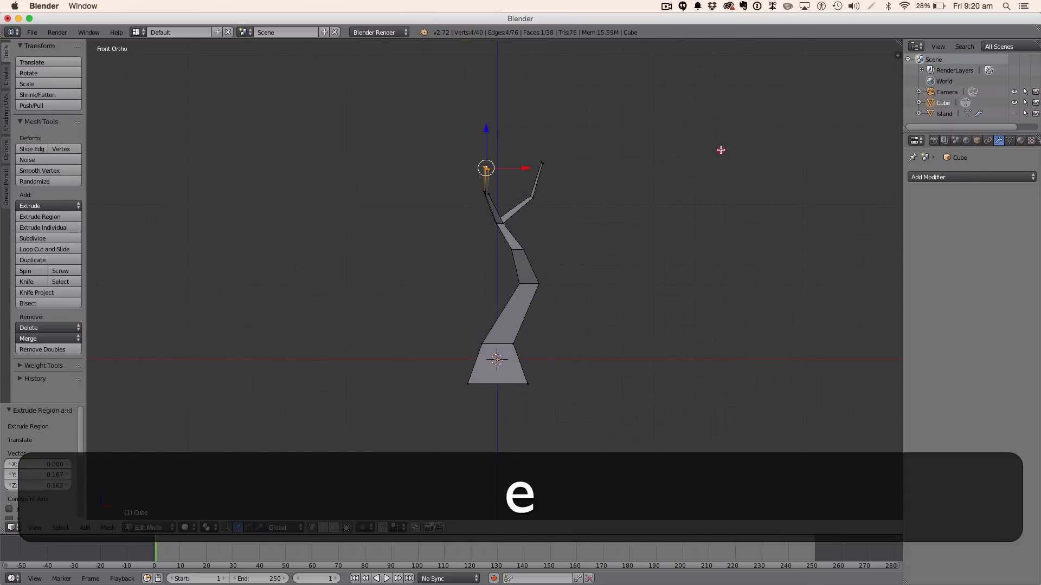
key(s)
click(578, 143)
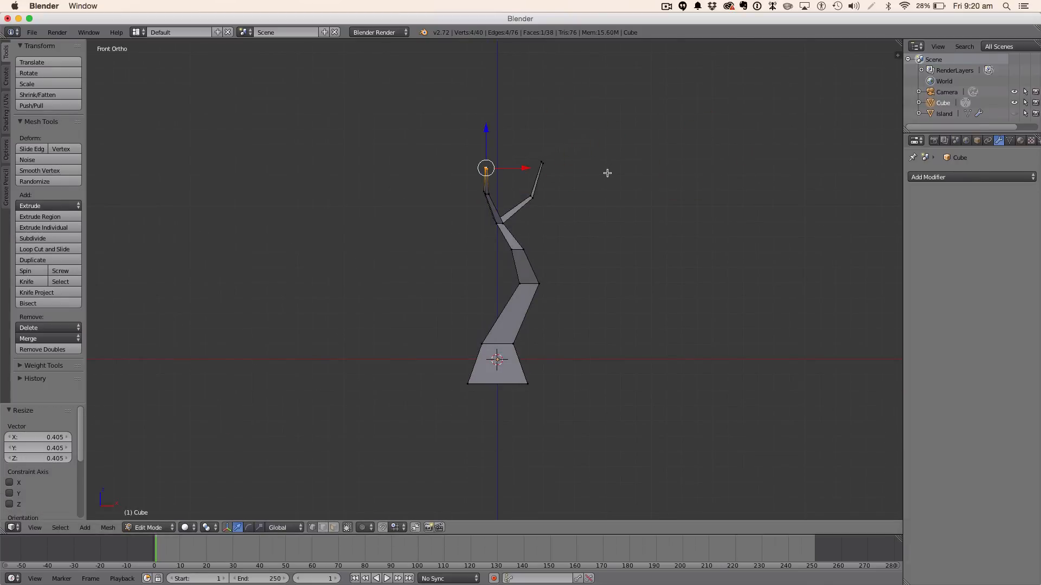
Step: Clear the vertex selection and return to Object Mode with the solid trunk in front view
key(a)
key(z)
mouse_move(585, 186)
middle_down()
mouse_move(670, 205)
mouse_move(789, 204)
mouse_move(774, 194)
mouse_move(623, 209)
mouse_move(630, 226)
middle_up()
key(Tab)
key(z)
key(1)
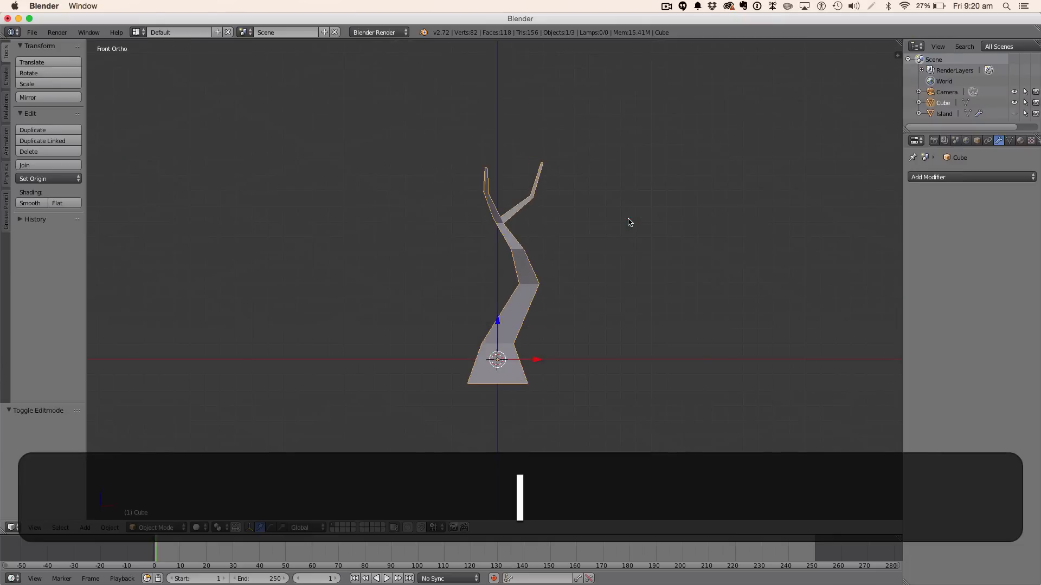
Step: Switch the trunk to wireframe display, deselect all objects and enter Edit Mode
key(z)
key(a)
key(ctrl+a)
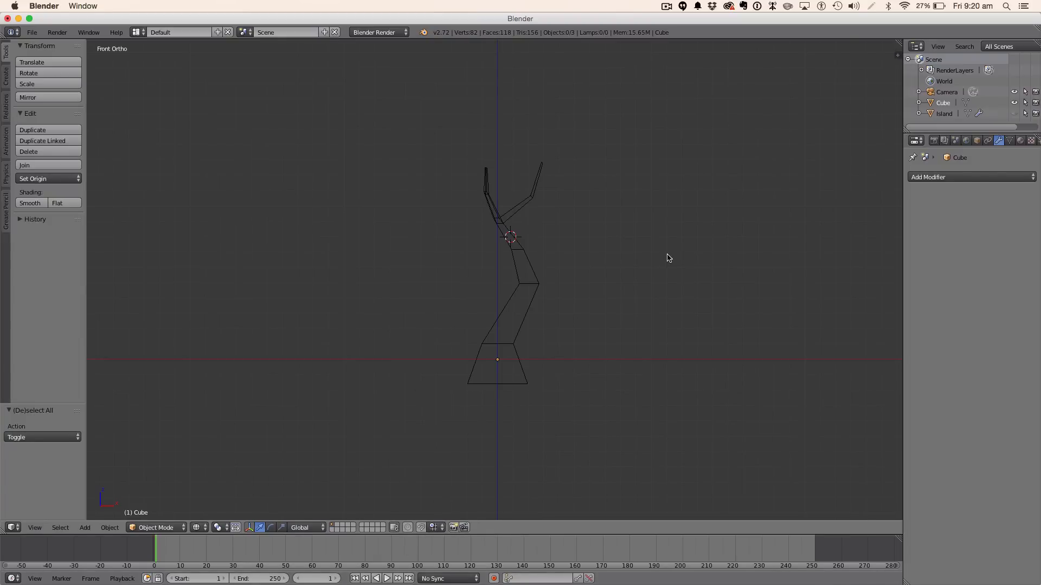
key(z)
key(z)
key(a)
key(a)
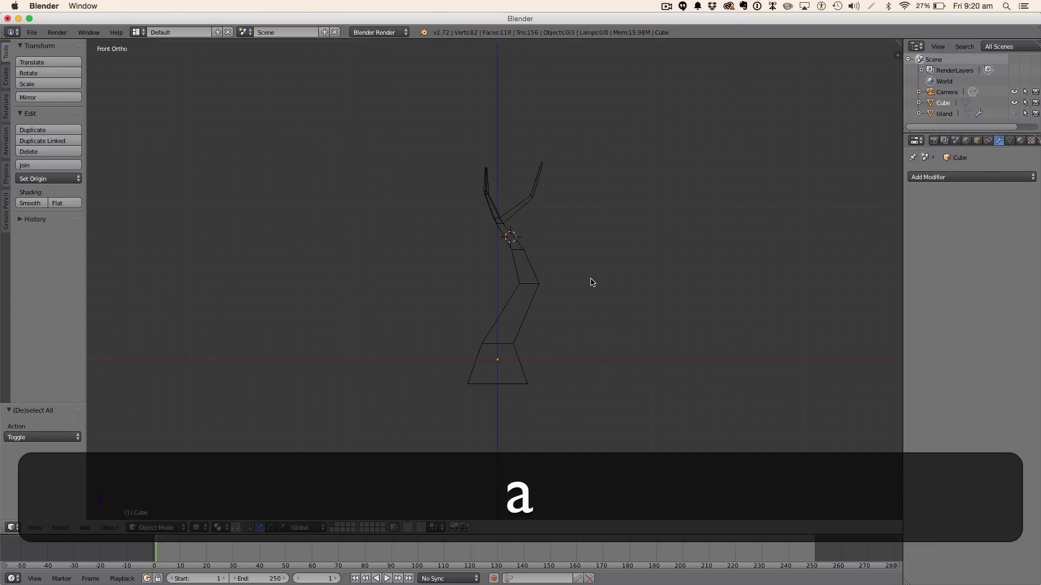
key(Tab)
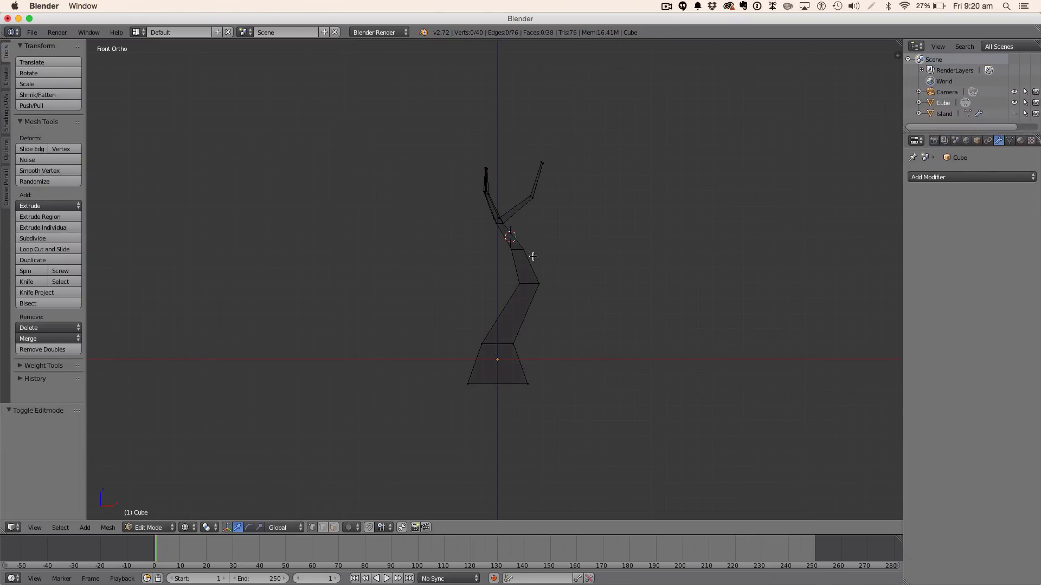
Step: Reset the 3D cursor location to 0 on X, Y and Z
key(n)
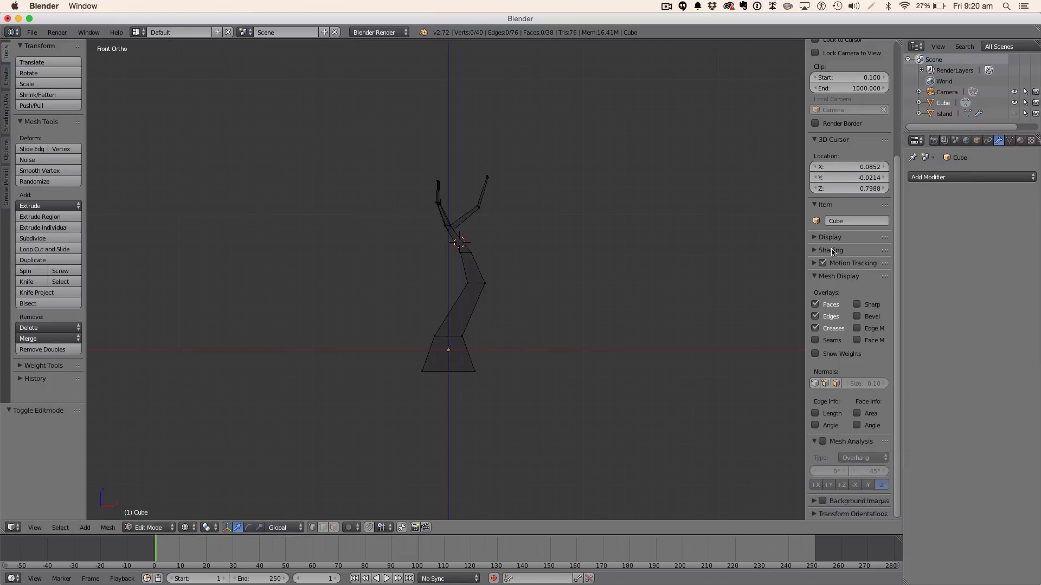
drag(851, 167, 807, 167)
click(868, 167)
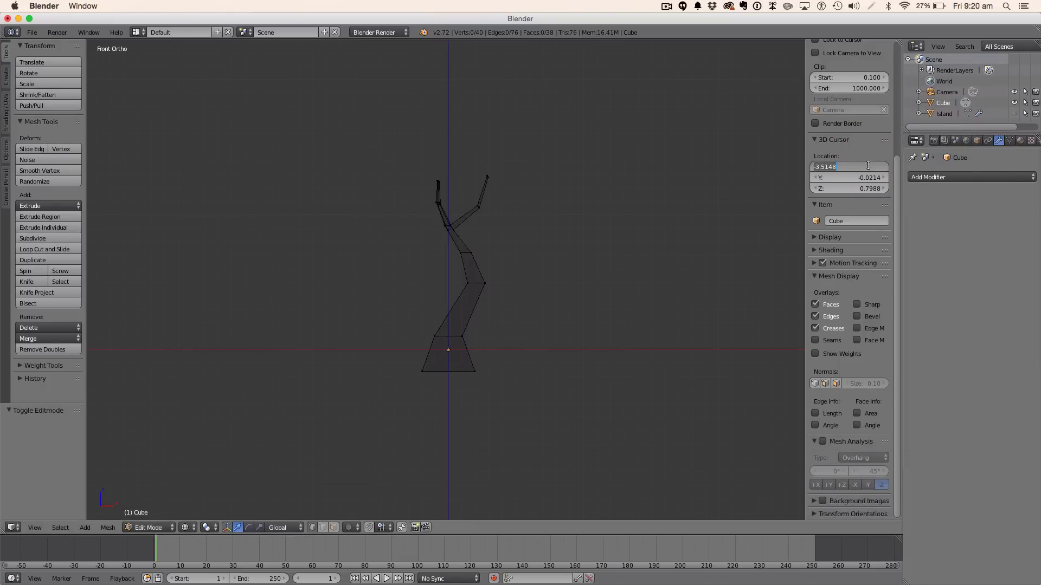
text(0)
key(Tab)
text(0)
key(Tab)
text(0)
key(Return)
key(n)
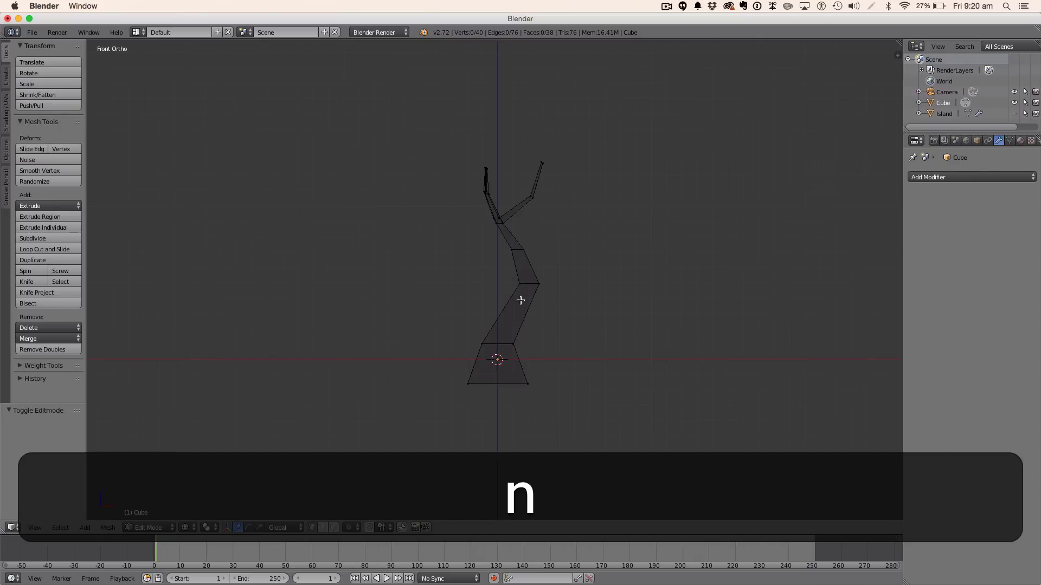
Step: Add a loop cut to the trunk segment below the fork, slide it near that segment's lower end and clear the selection
key(ctrl+r)
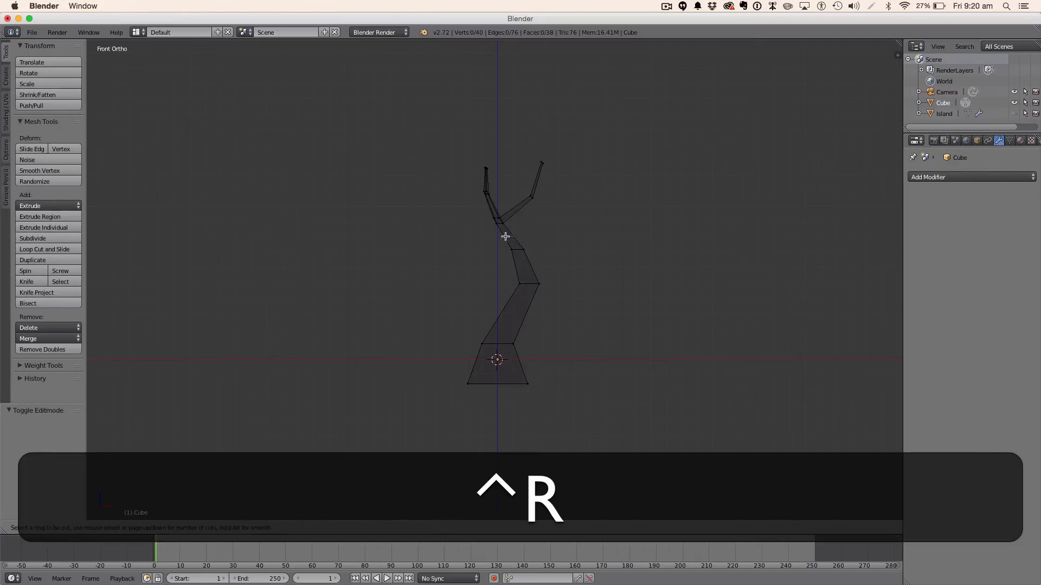
click(507, 236)
click(518, 240)
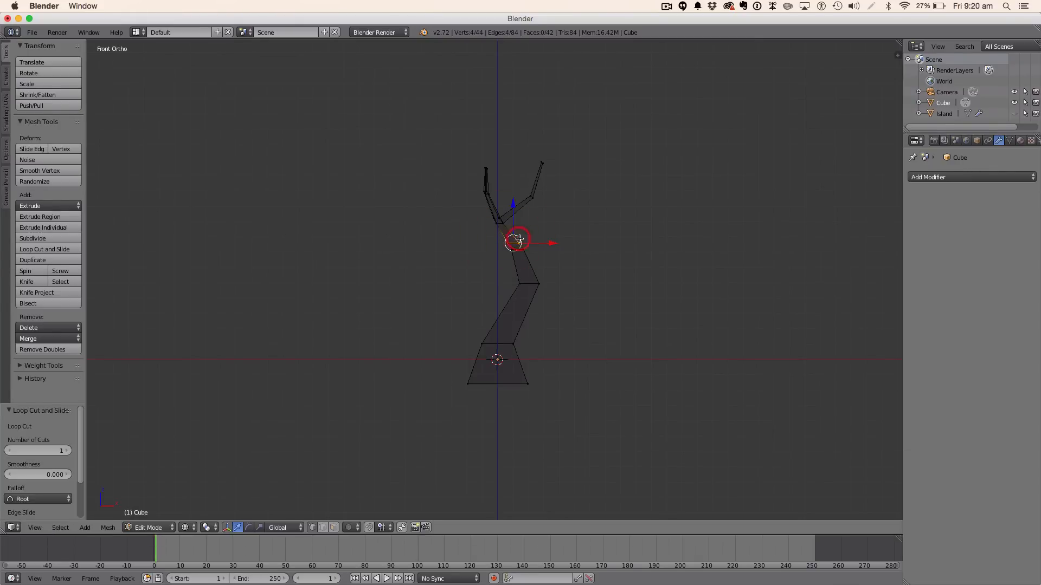
key(a)
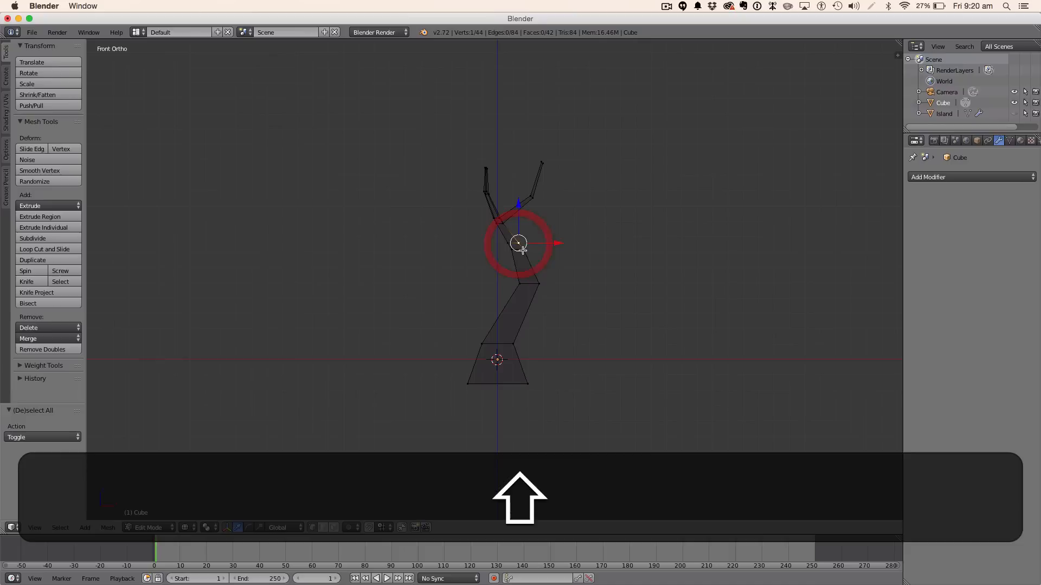
Step: Extrude a branch from the vertices at the new loop's positive-X side, about 0.367 in X and 0.106 in Z, and shrink its end
click(581, 230)
key(s)
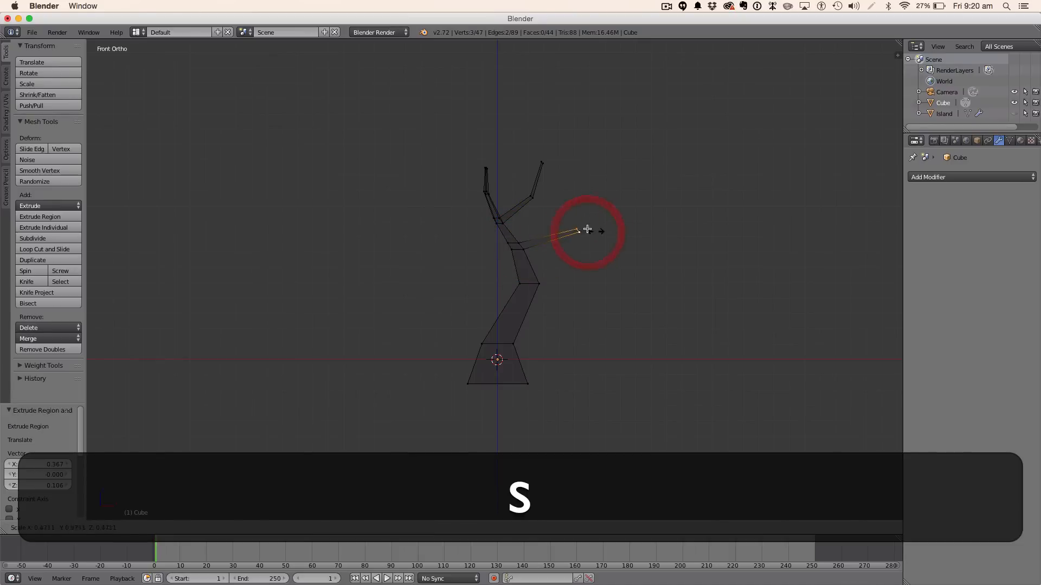
click(618, 234)
Step: Move the branch end about -0.190 in X and 0.063 in Z, and offset it about 0.032 in X and -0.169 in Y in top view
key(g)
click(594, 225)
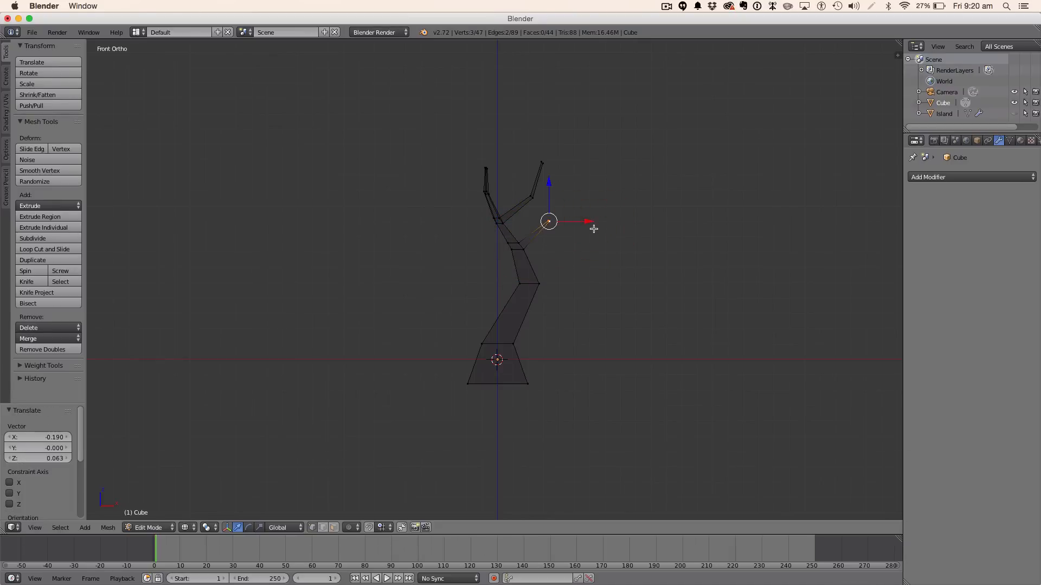
key(7)
key(g)
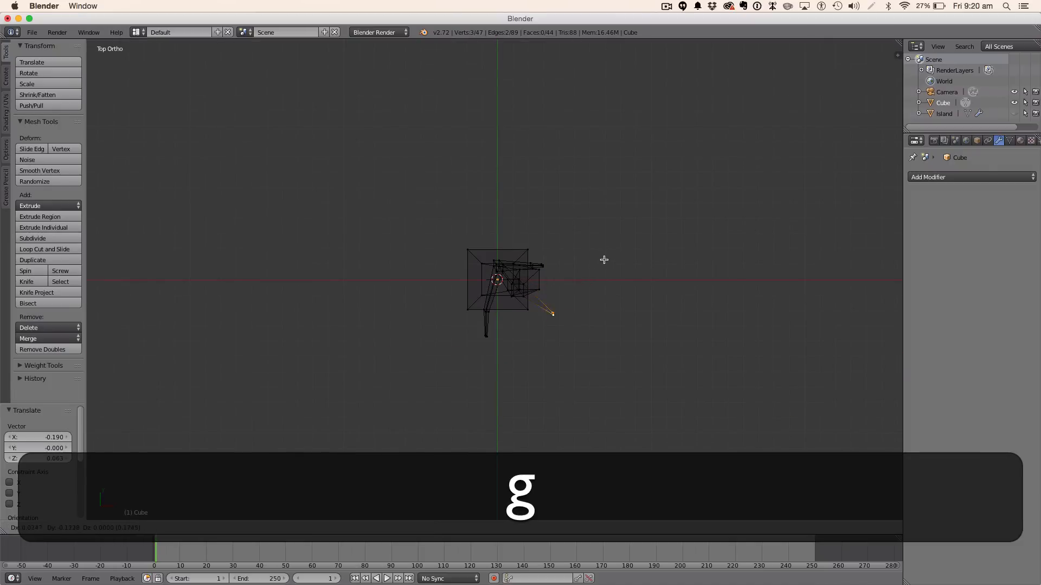
click(604, 260)
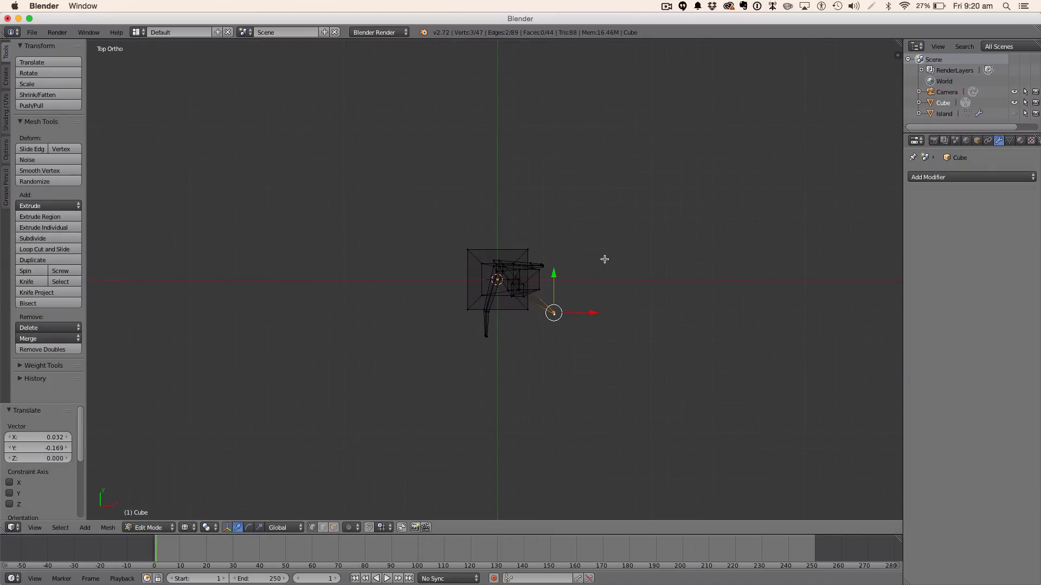
Step: Try to enlarge the branch end by a factor of about 1.556
middle_drag(604, 259, 674, 177)
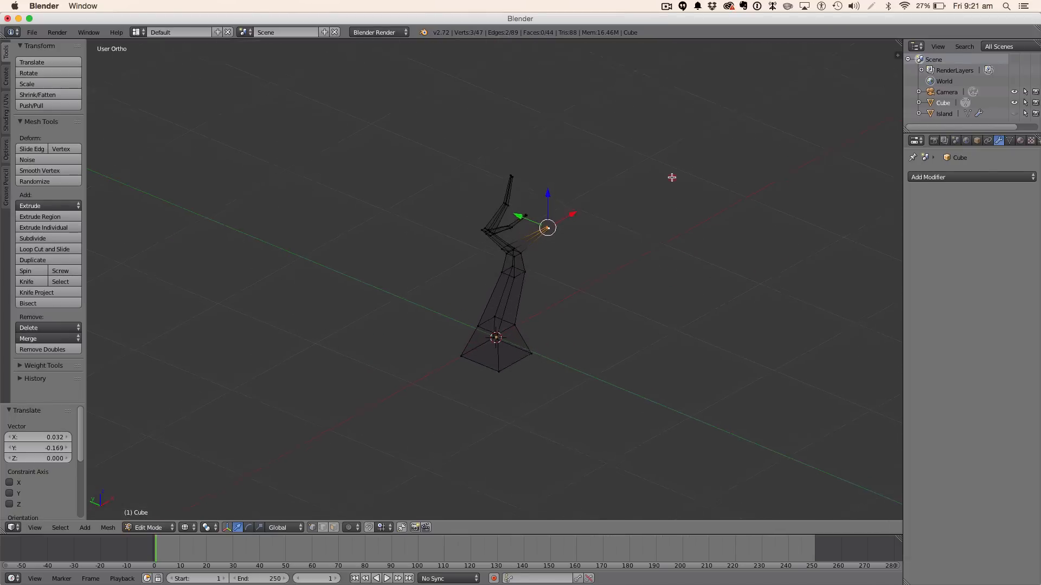
key(s)
click(752, 217)
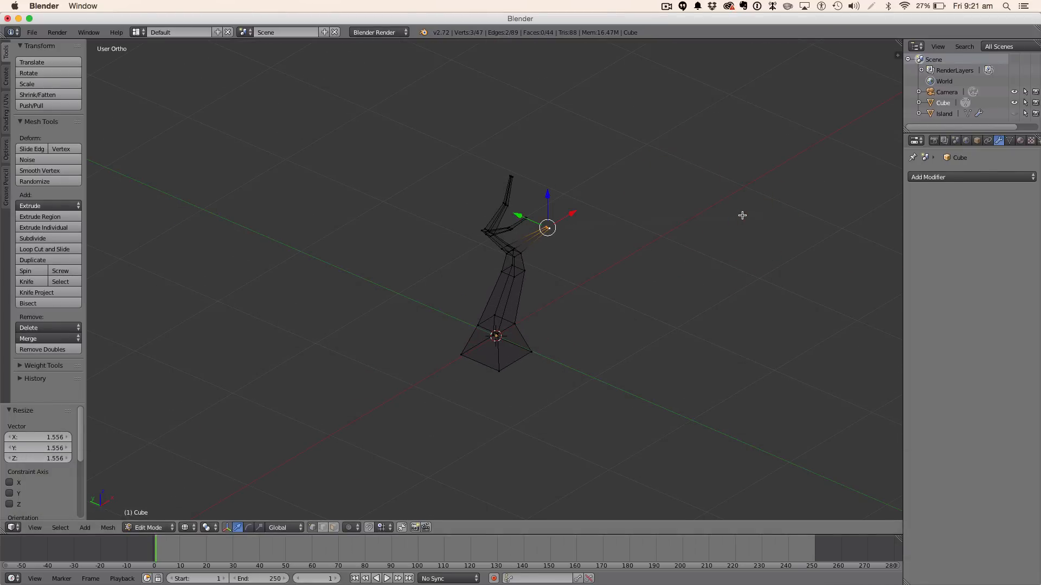
Step: Switch to solid shading and undo back to before the lower branch was extruded from the loop's vertices
key(KP_7)
key(z)
middle_drag(742, 215, 760, 147)
key(ctrl+z)
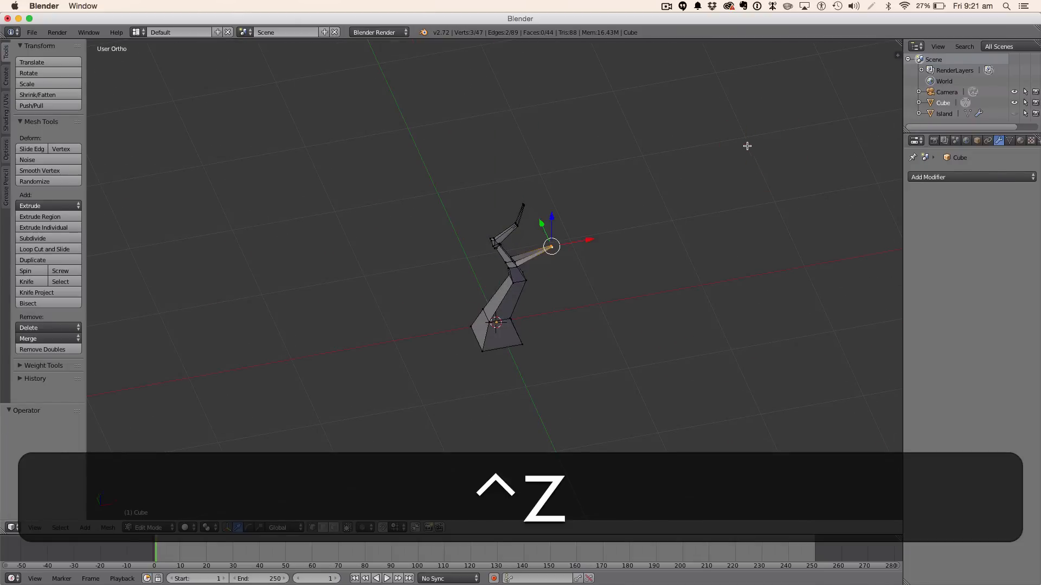
middle_drag(649, 206, 578, 210)
scroll(579, 209, up, 7)
key(ctrl+z)
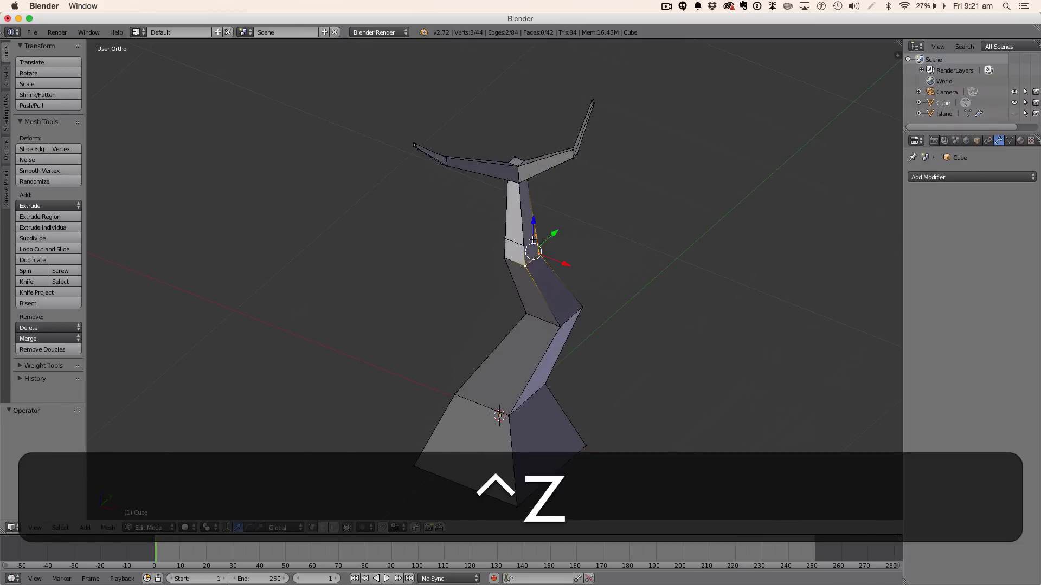
Step: Add the fourth corner vertex at the loop's positive-X side, extrude a short branch from that face and scale its end to about 0.267
shift+right_click(525, 242)
key(shift+e)
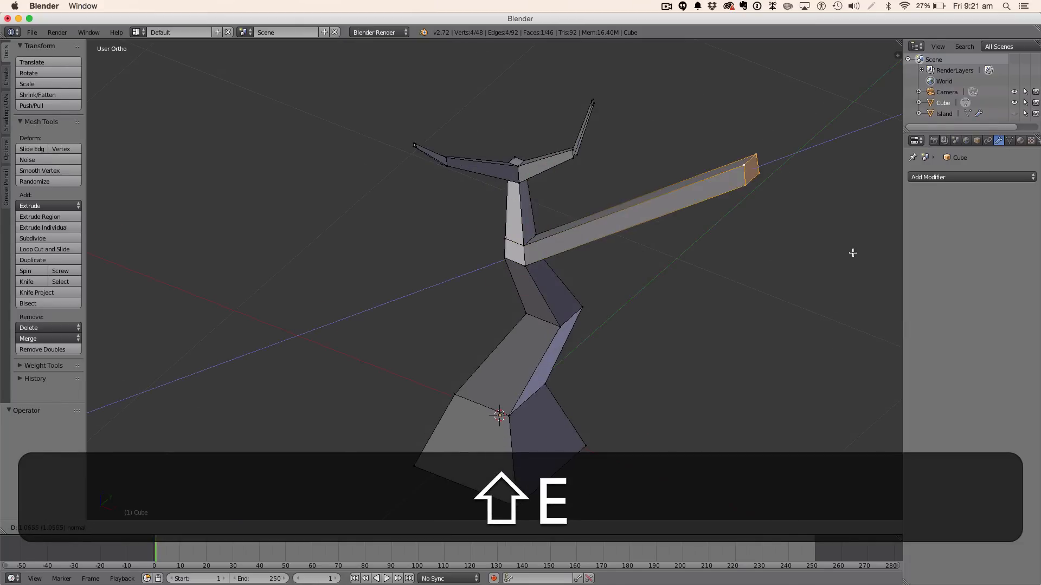
key(e)
right_click(650, 258)
key(s)
click(630, 219)
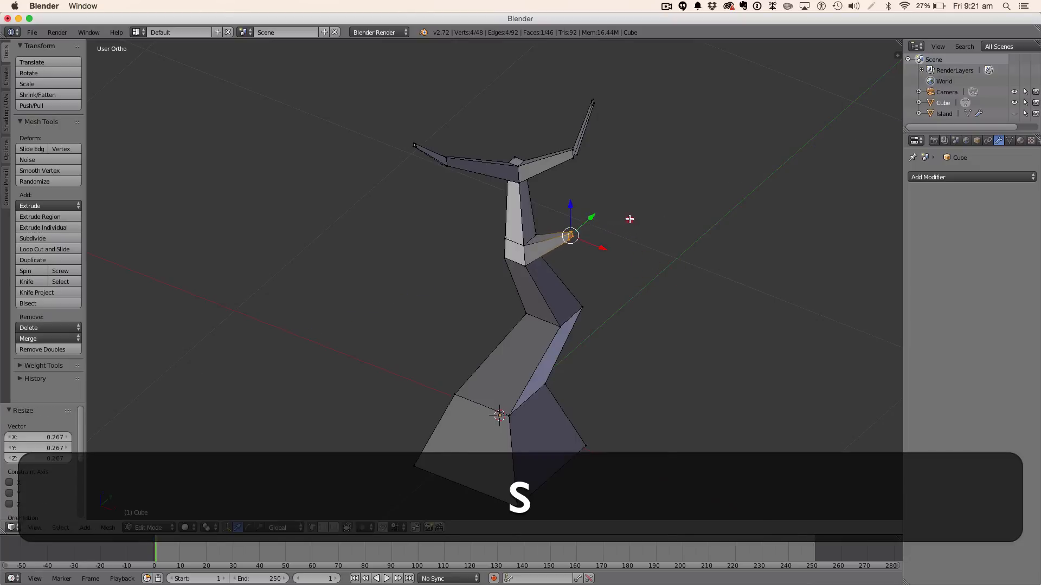
Step: Extrude a second segment from the branch end about 0.162 in X and 0.128 in Z, and scale its tip to about 0.666
middle_drag(630, 219, 734, 205)
key(s)
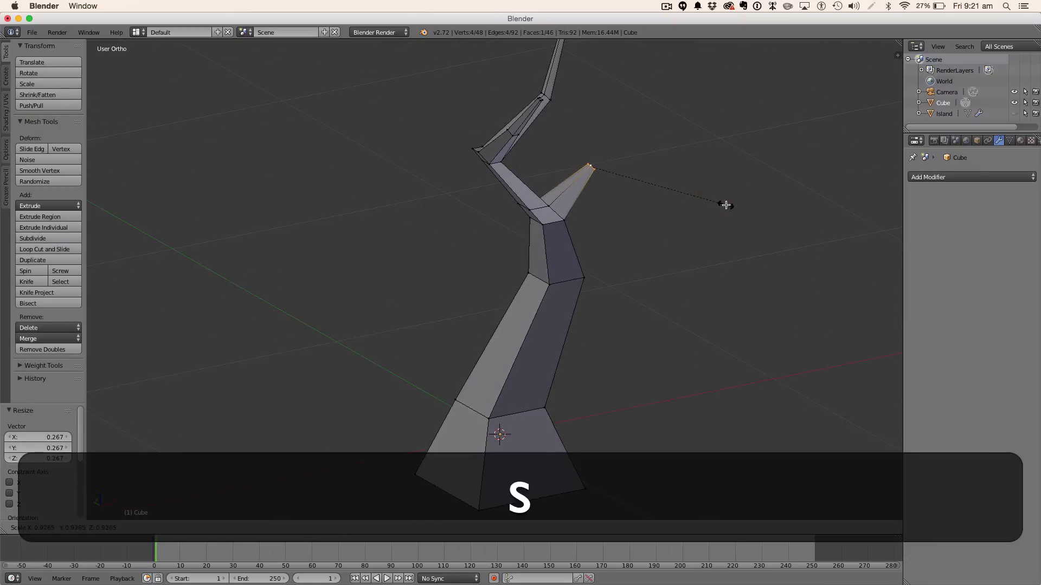
key(1)
key(e)
click(790, 179)
key(s)
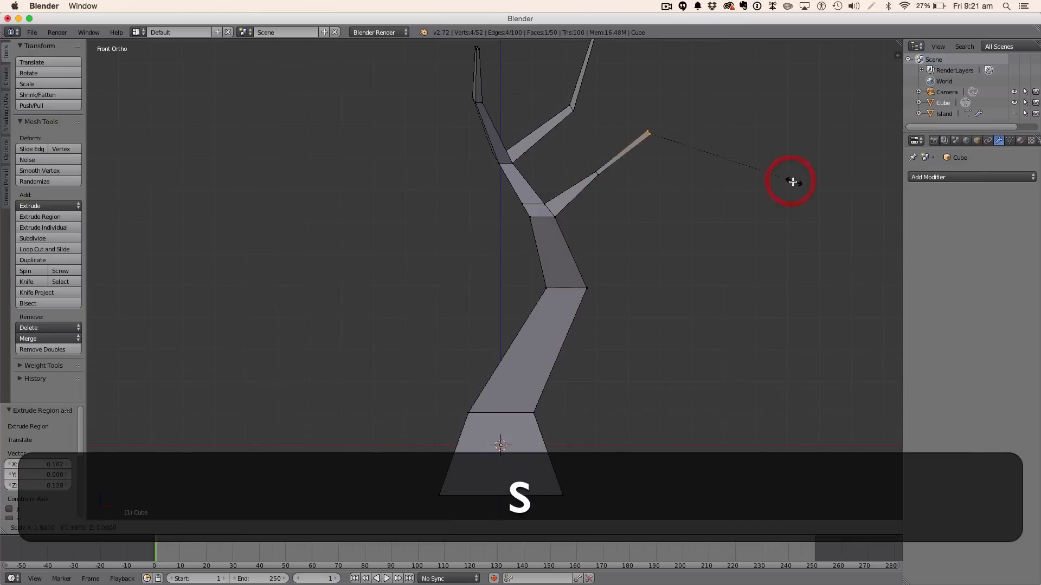
click(744, 170)
Step: Pull the new tip back about -0.133 in X while lowering it, and offset it towards negative Y in top view
key(g)
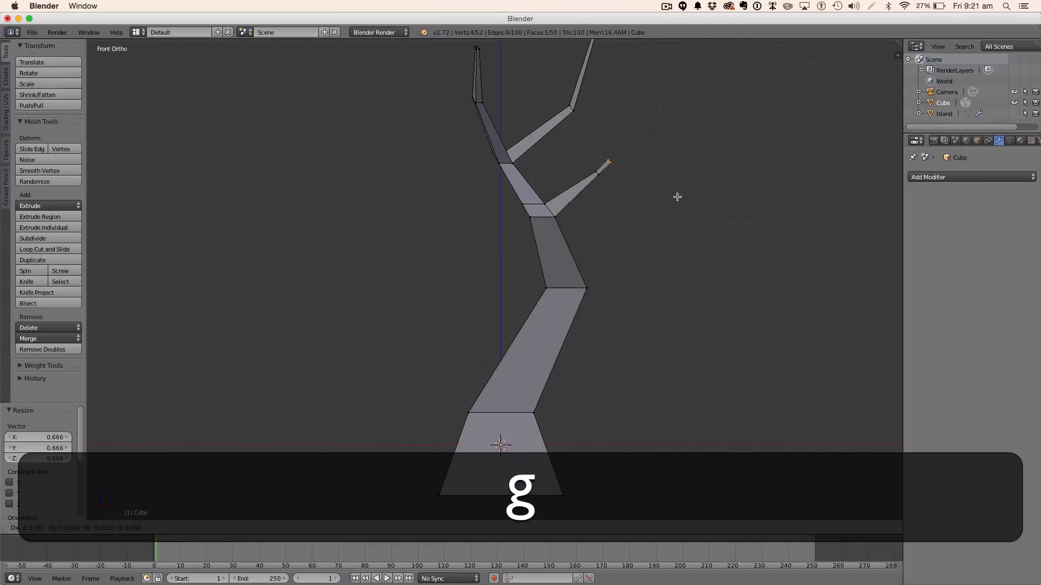
click(675, 187)
key(7)
key(g)
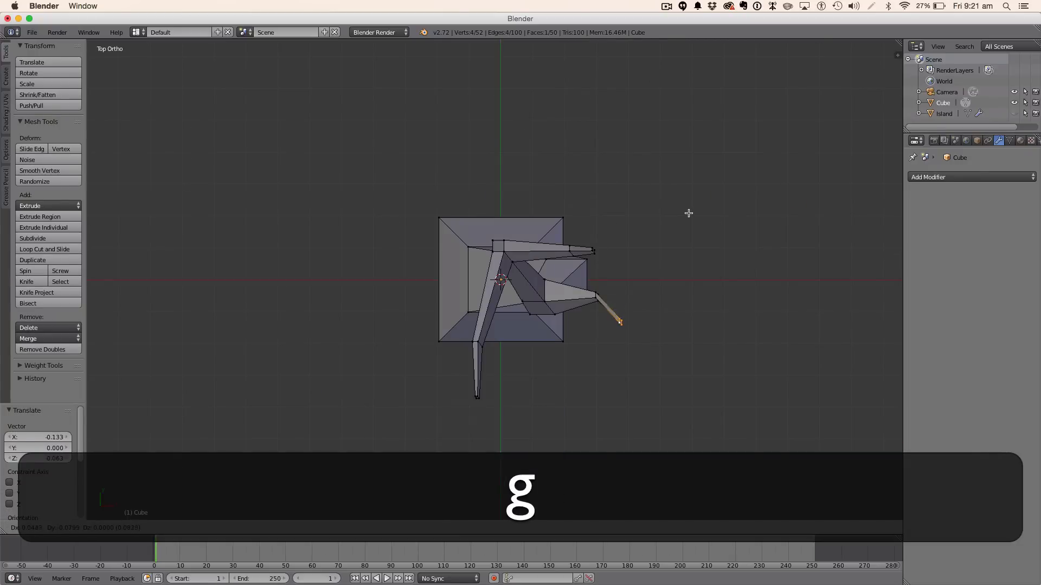
click(685, 207)
Step: Add the open face at the upper fork to the selected branch tip, extrude both upward and scale the new ends to about 0.475
key(Tab)
key(z)
mouse_move(686, 208)
middle_down()
mouse_move(721, 142)
mouse_move(825, 105)
middle_up()
key(z)
scroll(824, 106, up, 1)
key(Tab)
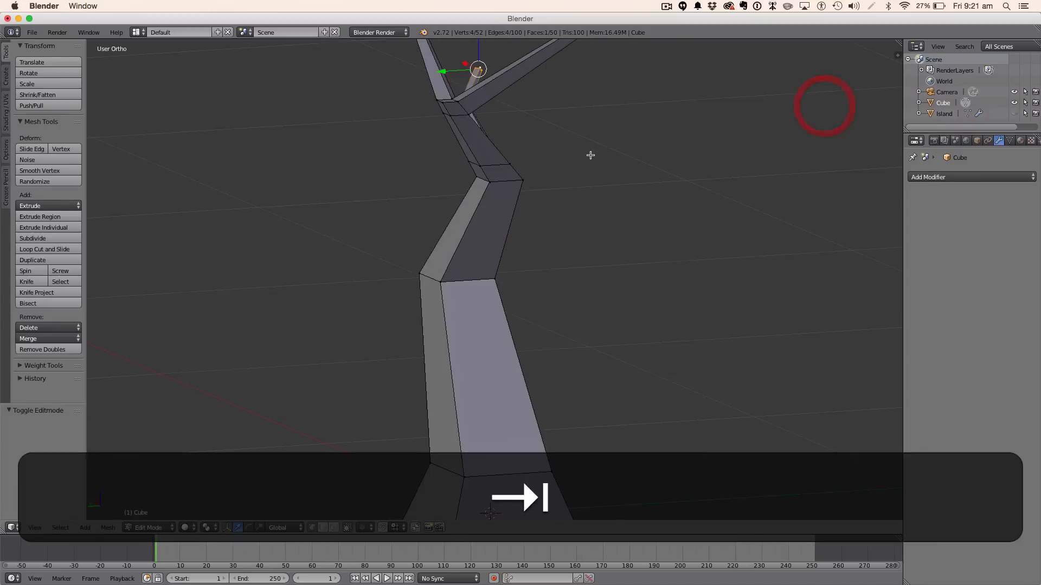
middle_drag(454, 116, 473, 151)
shift+right_click(457, 116)
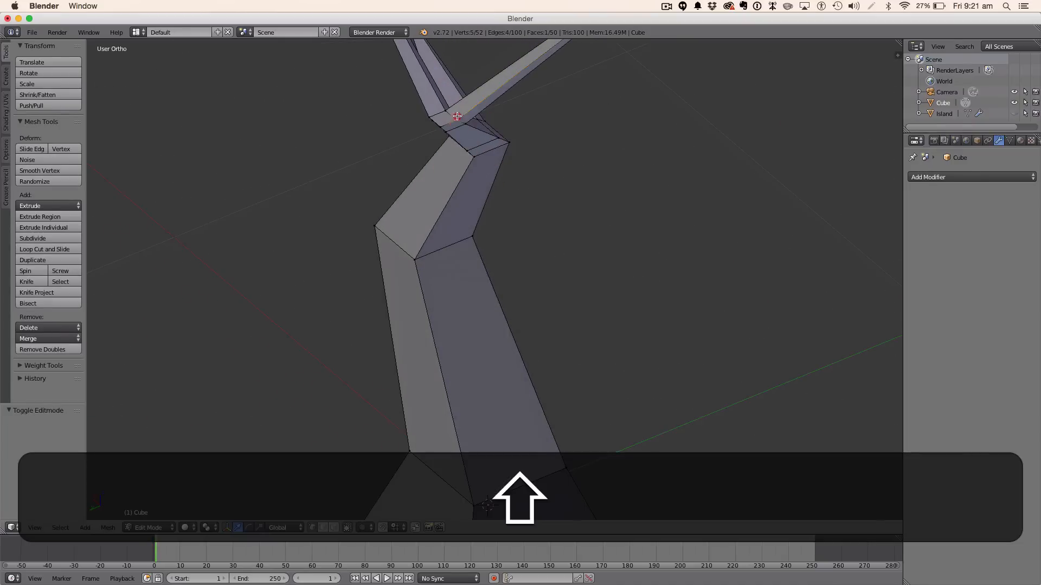
scroll(472, 146, down, 6)
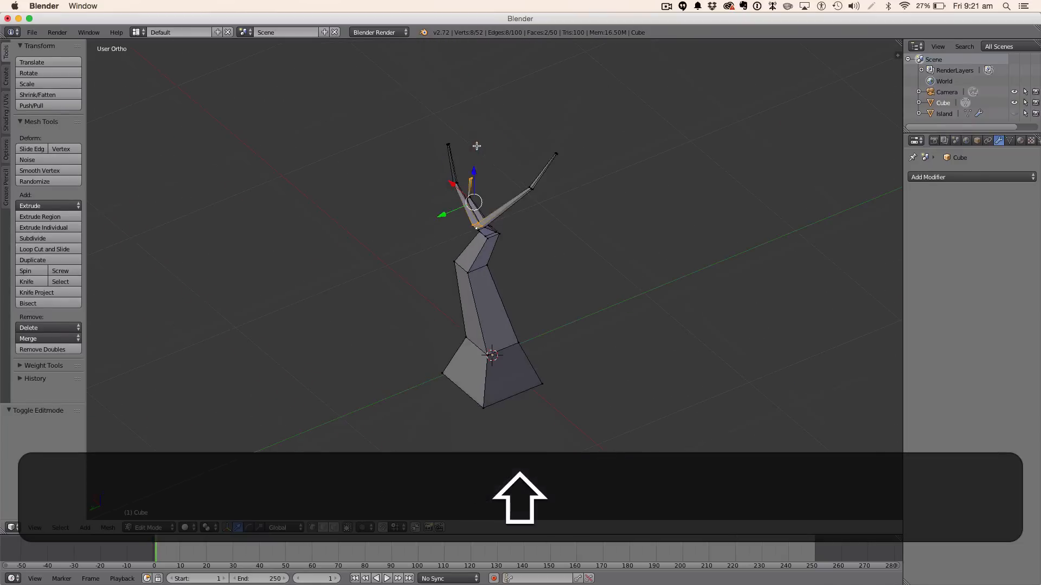
key(e)
click(482, 117)
key(s)
click(480, 148)
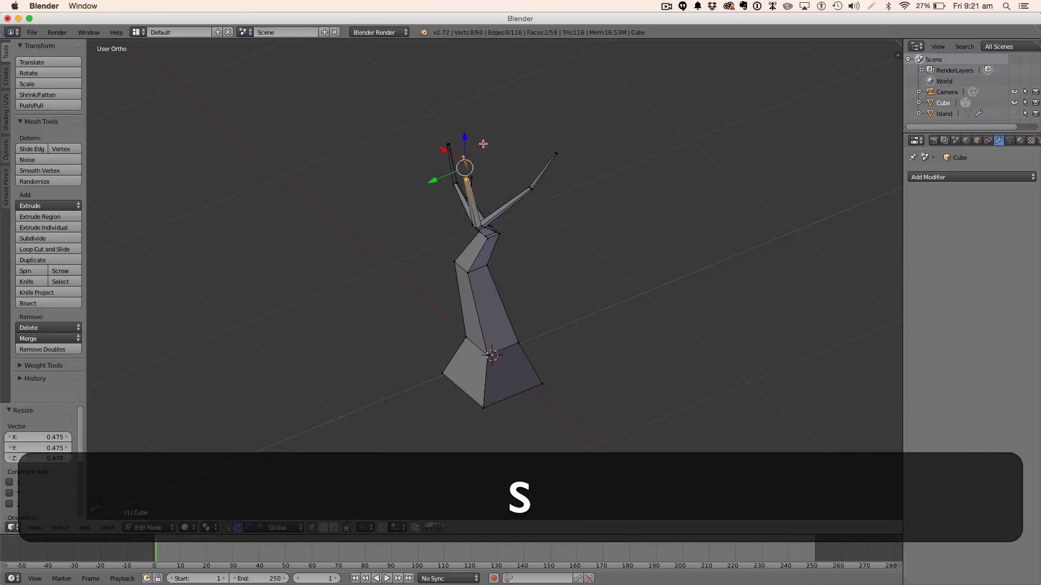
middle_drag(530, 149, 660, 108)
key(Tab)
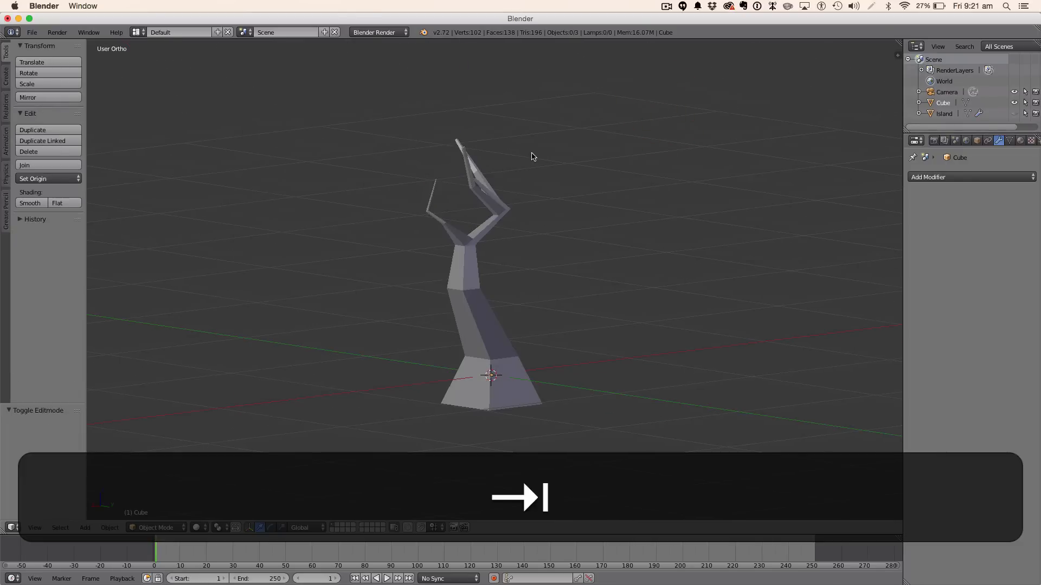
middle_drag(532, 156, 668, 163)
key(z)
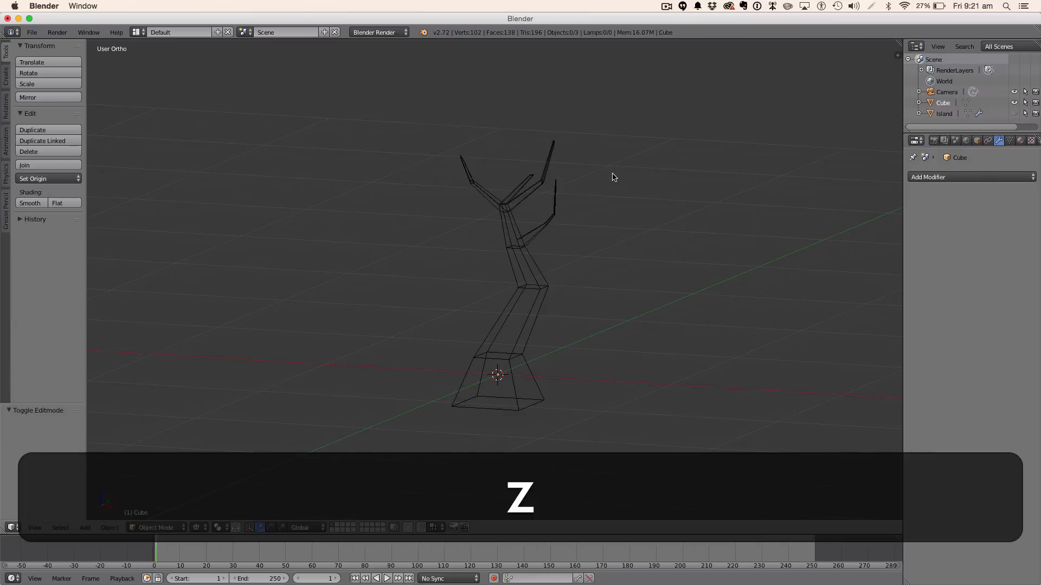
key(z)
Step: Box-select the end of the small branch at the upper fork, scale it to about 0.690 and pull it in close to the fork
key(Tab)
scroll(530, 167, up, 5)
shift+middle_drag(555, 152, 561, 211)
key(a)
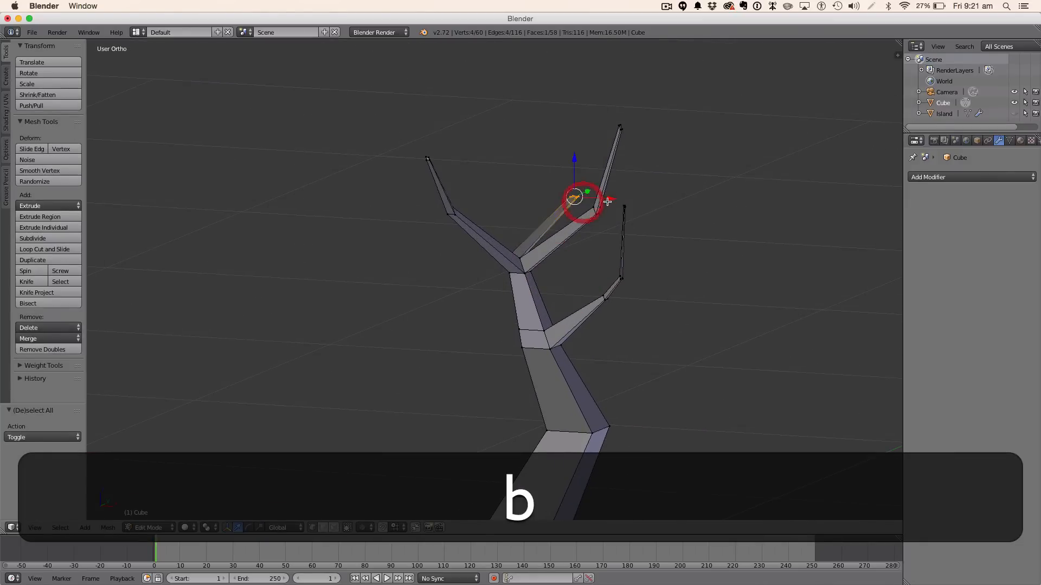
key(s)
click(598, 198)
key(g)
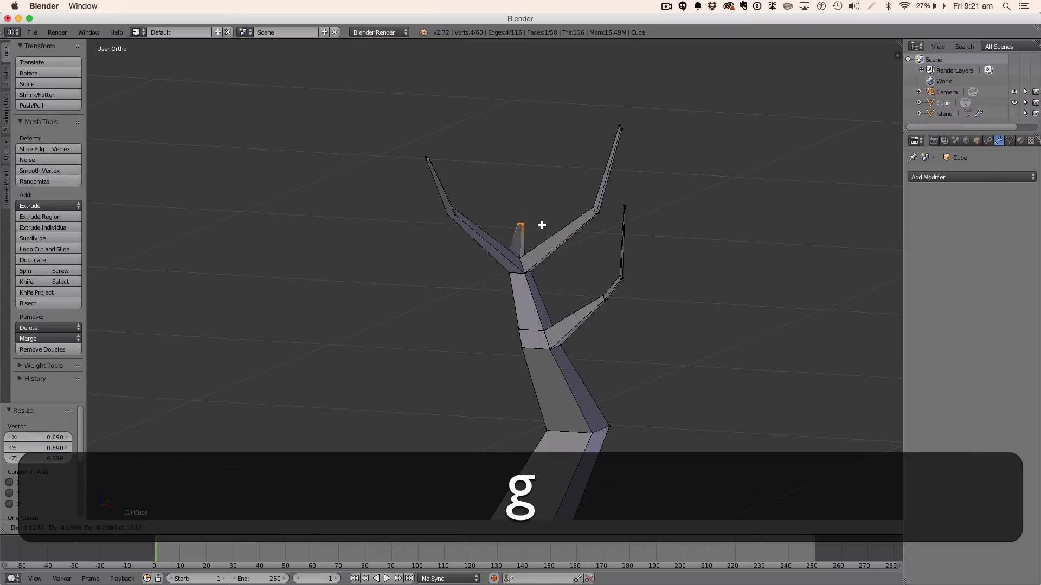
click(541, 225)
key(a)
Step: Move the small fork branch's end towards positive Y and clear the selection
middle_drag(541, 225, 684, 302)
scroll(684, 302, up, 1)
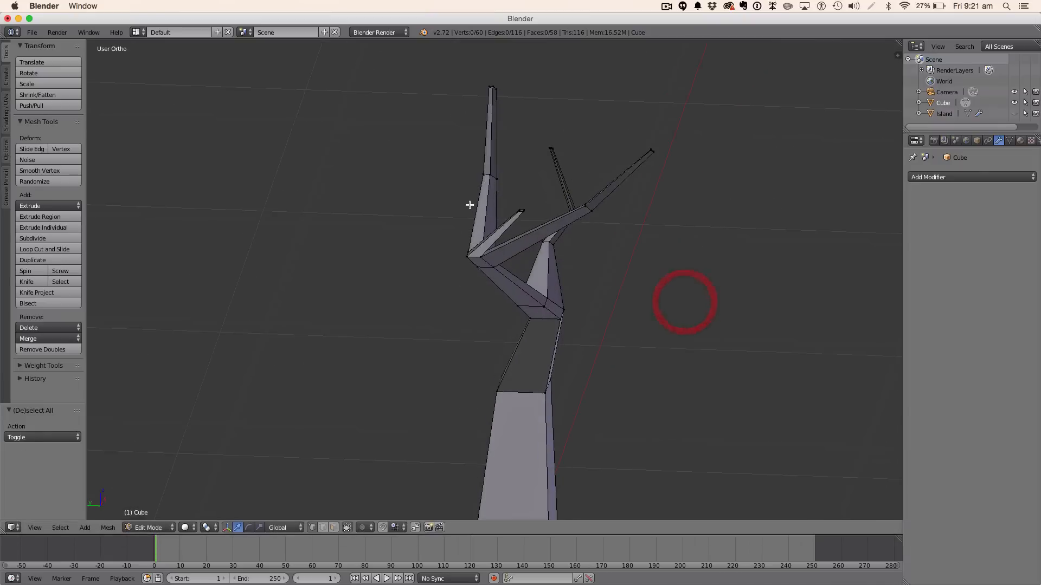
key(b)
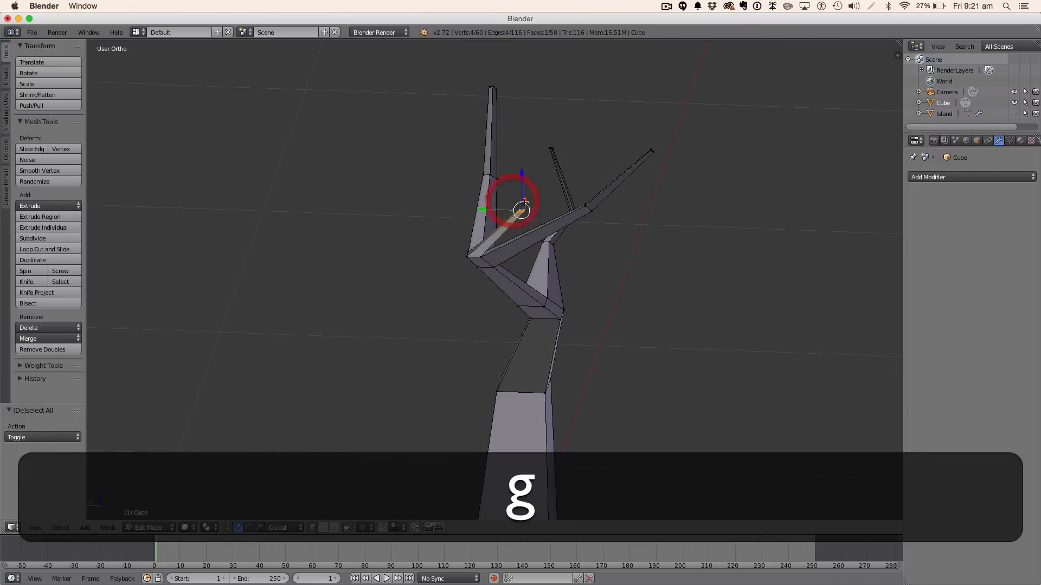
click(477, 217)
key(a)
Step: Extrude a branch from the four vertices on the negative-X side of the lower loop and scale its end to about 0.659
middle_drag(476, 217, 516, 235)
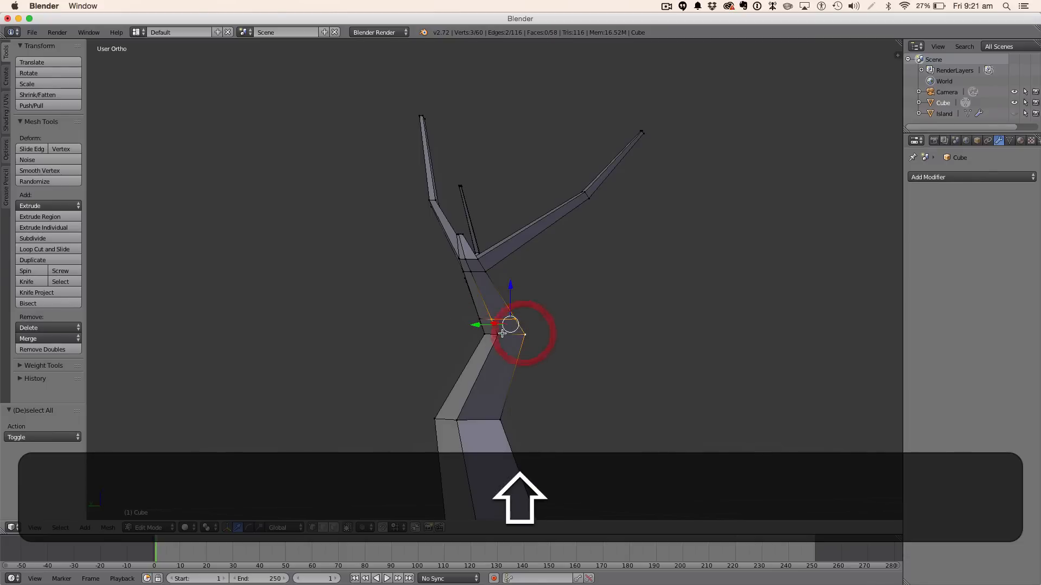
shift+right_click(499, 334)
scroll(531, 334, down, 5)
key(e)
click(569, 335)
middle_drag(569, 334, 608, 346)
key(s)
click(586, 337)
Step: Move the branch end about -0.045 in X, -0.104 in Y and 0.220 in Z, and shift it 0.055 in X and 0.114 in Y in top view
key(g)
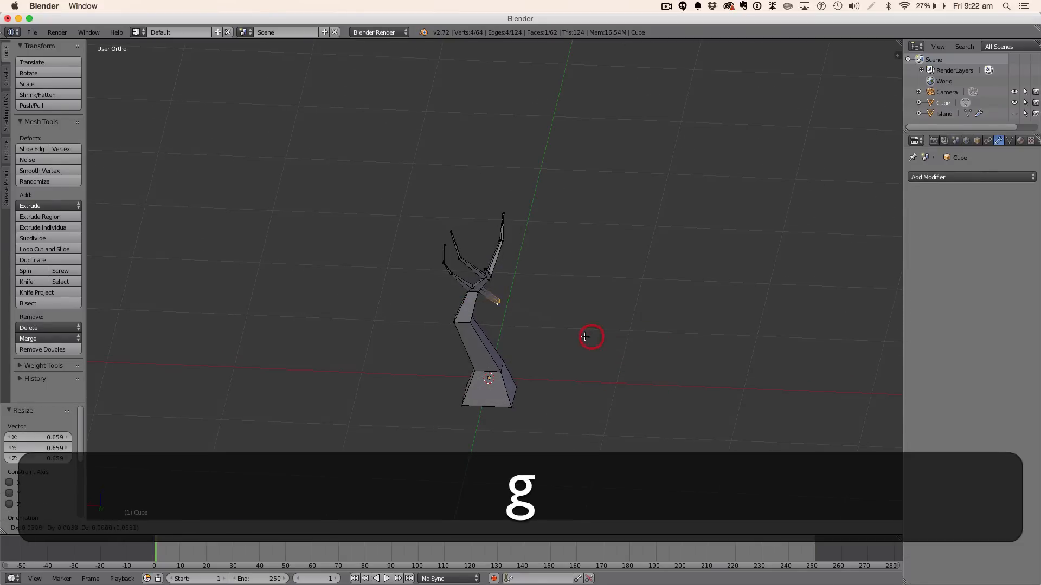
click(597, 304)
key(KP_7)
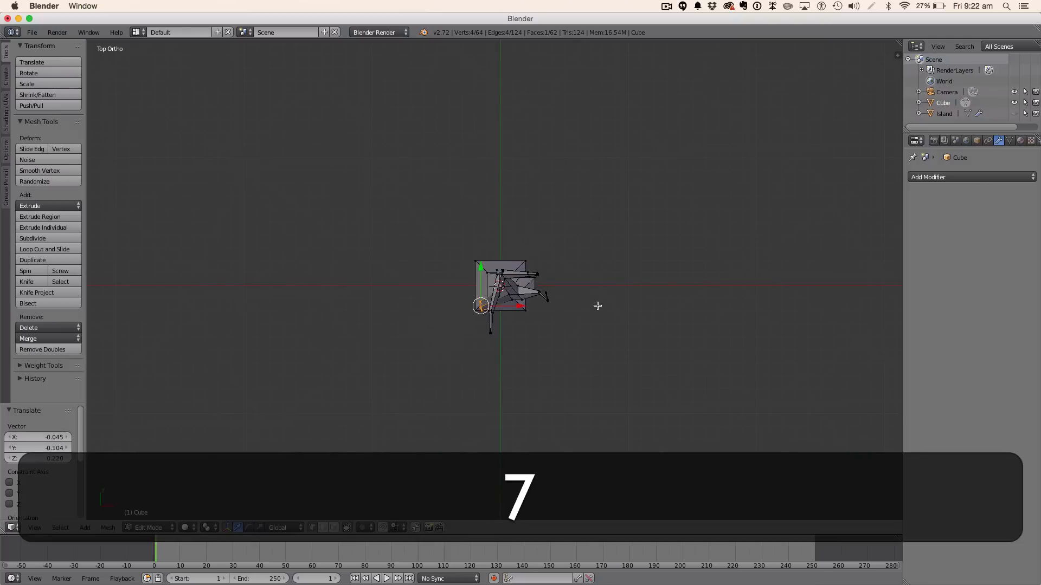
key(g)
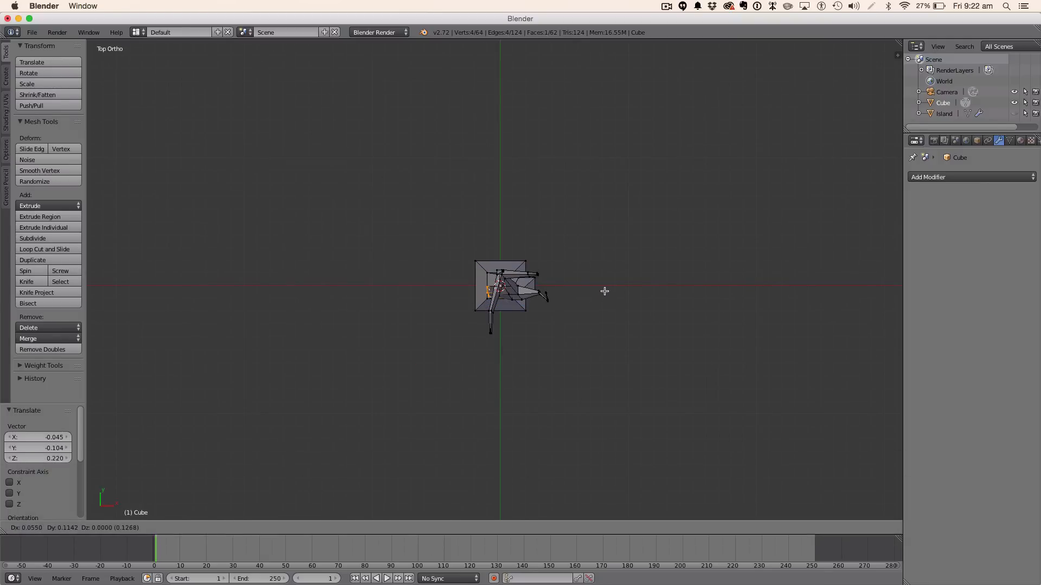
click(604, 291)
Step: Nudge the branch end down about 0.019 in Z in front view and scale it to about 0.510
key(KP_1)
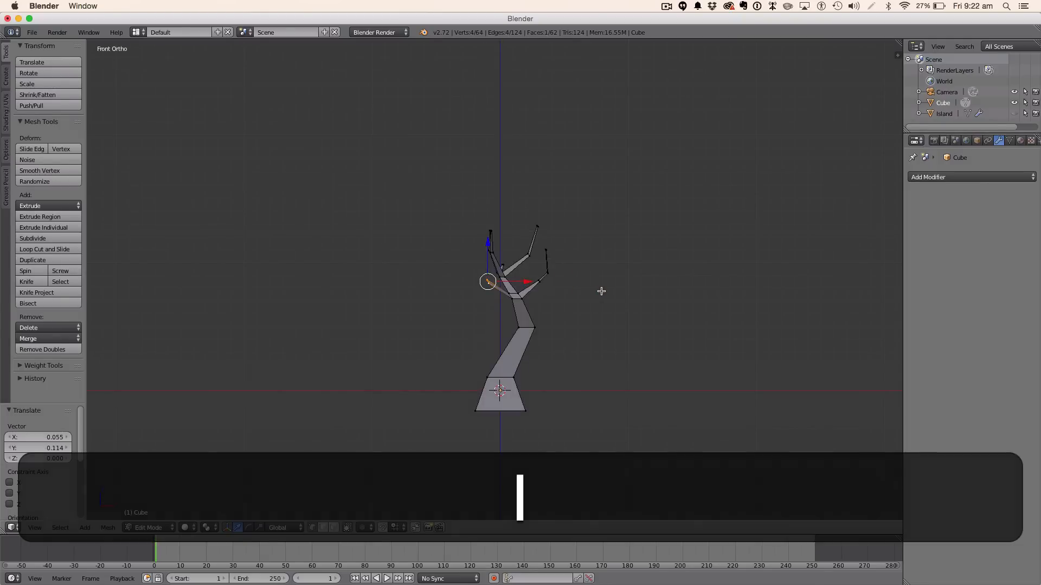
scroll(602, 291, up, 8)
key(g)
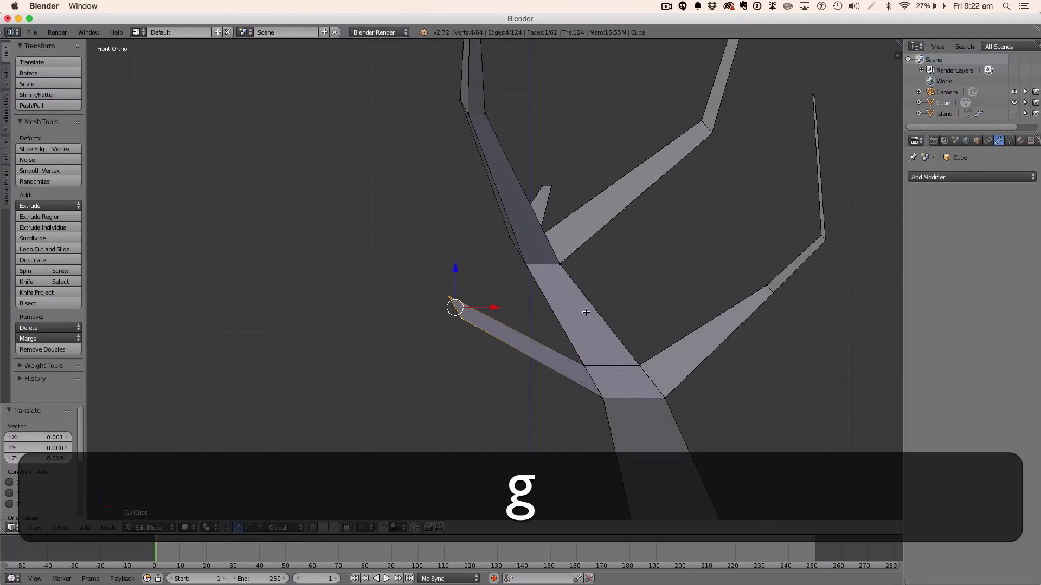
middle_drag(586, 312, 758, 327)
key(s)
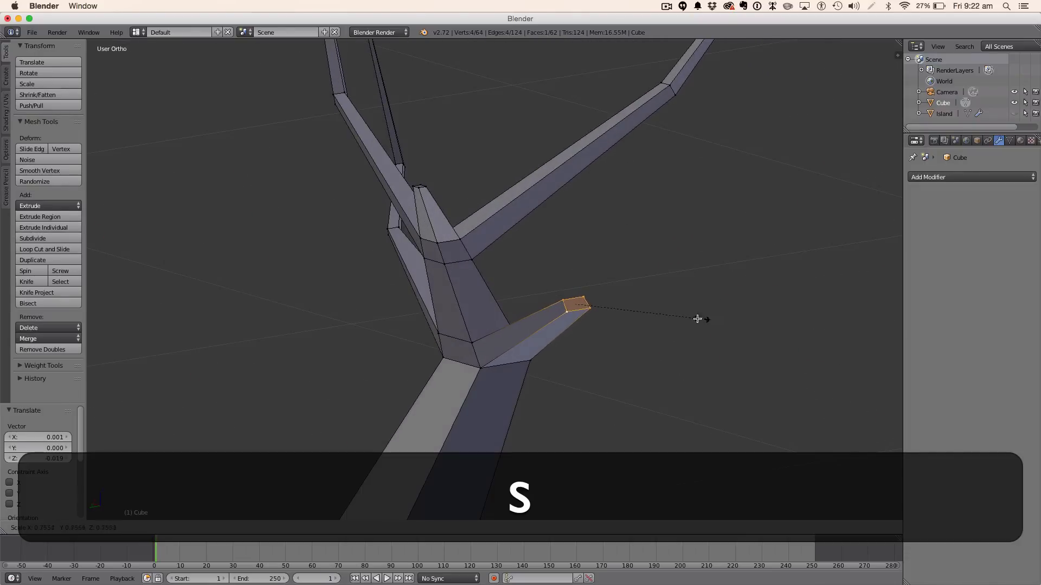
click(667, 312)
Step: Clear the mesh selection and examine the shape of the trunk and all its branches in Object Mode from above and from the front
key(Tab)
key(1)
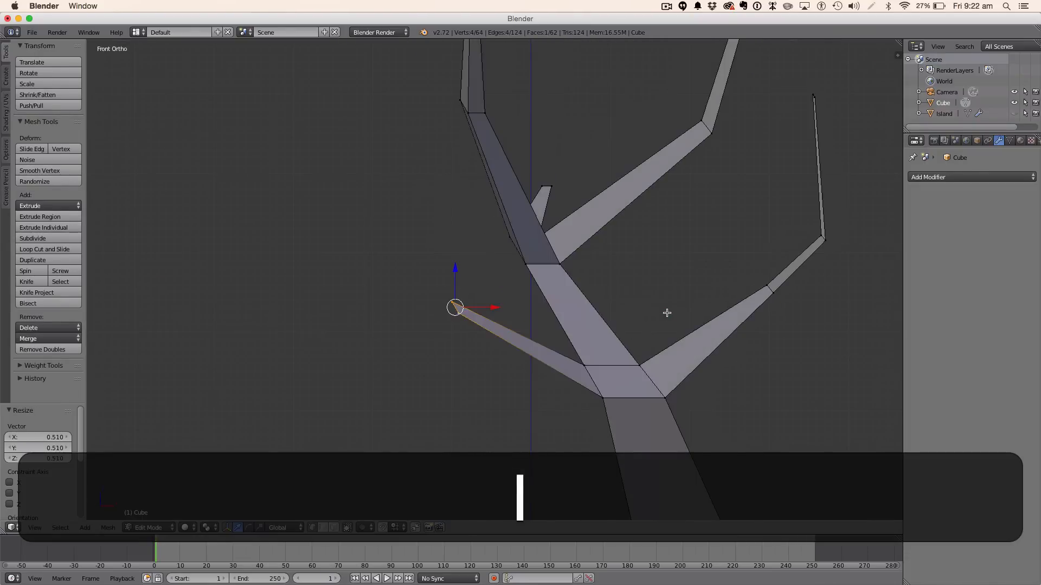
key(z)
scroll(667, 313, down, 4)
key(z)
key(Tab)
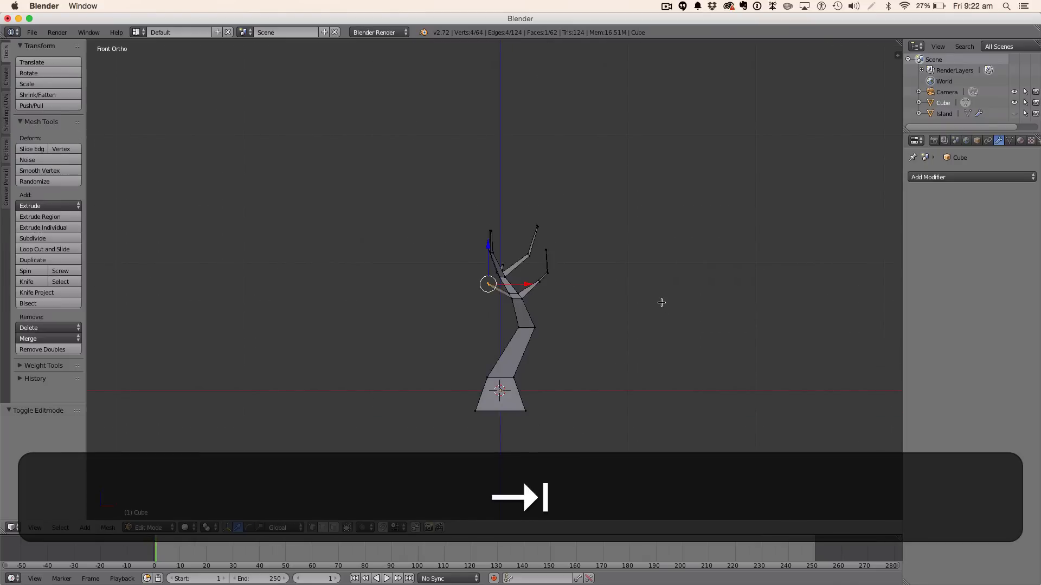
key(Tab)
middle_drag(584, 320, 629, 396)
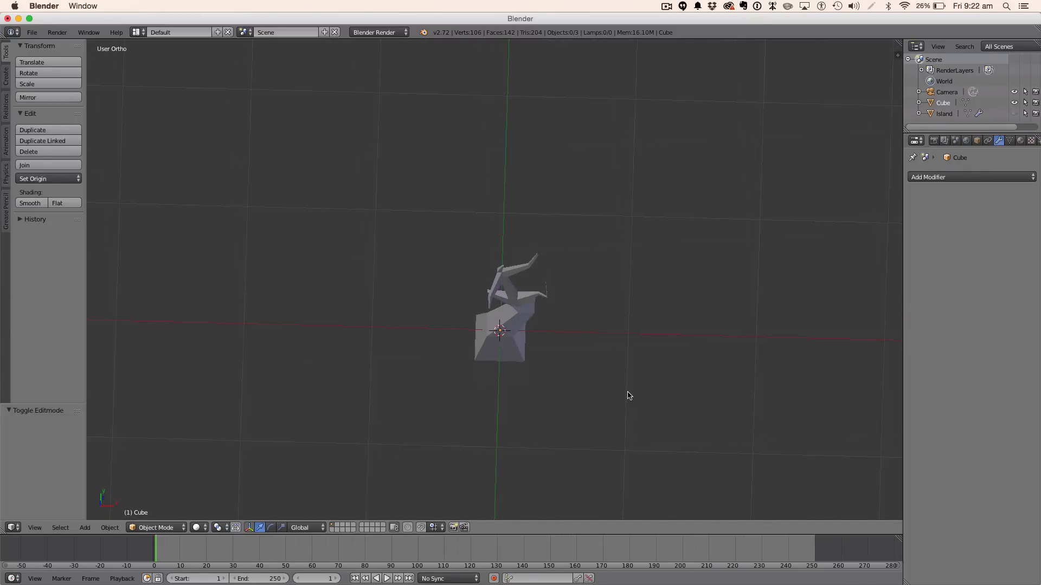
key(Tab)
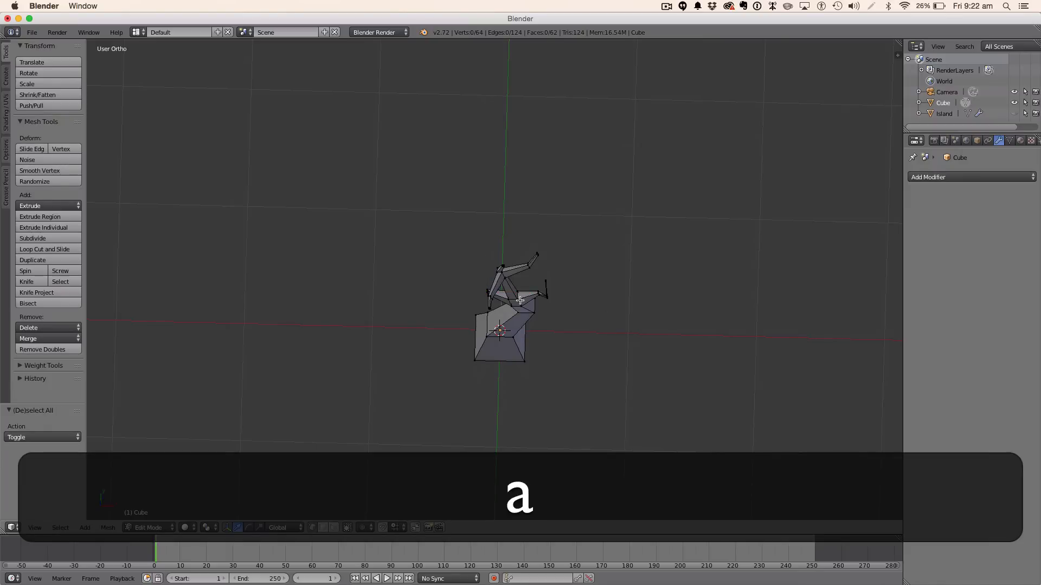
scroll(520, 300, up, 7)
key(Tab)
key(KP_1)
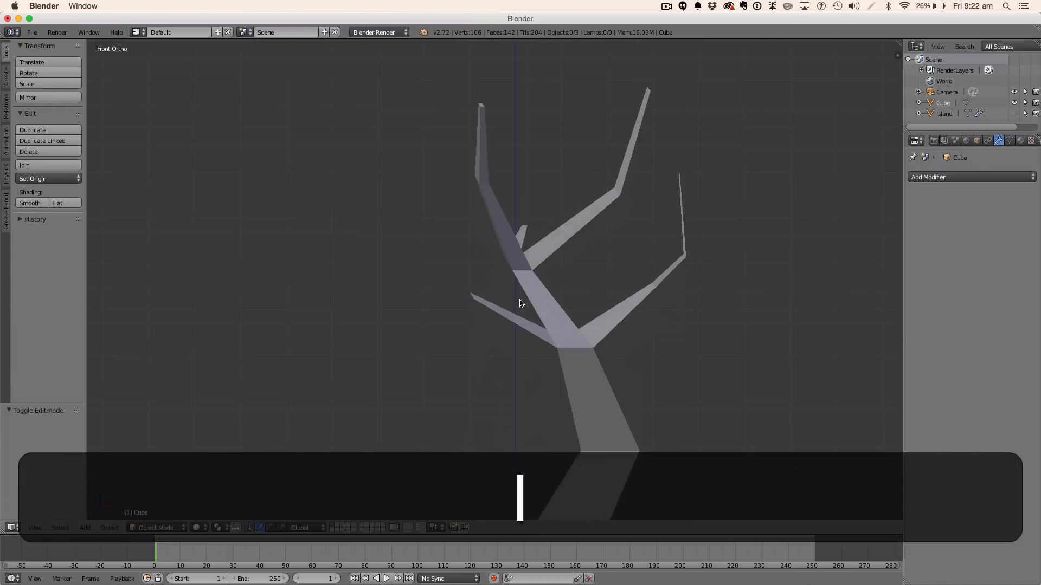
Step: Add an ico sphere with 2 subdivisions and size 1.000 at the trunk's origin
scroll(519, 301, down, 5)
key(shift+a)
mouse_move(520, 299)
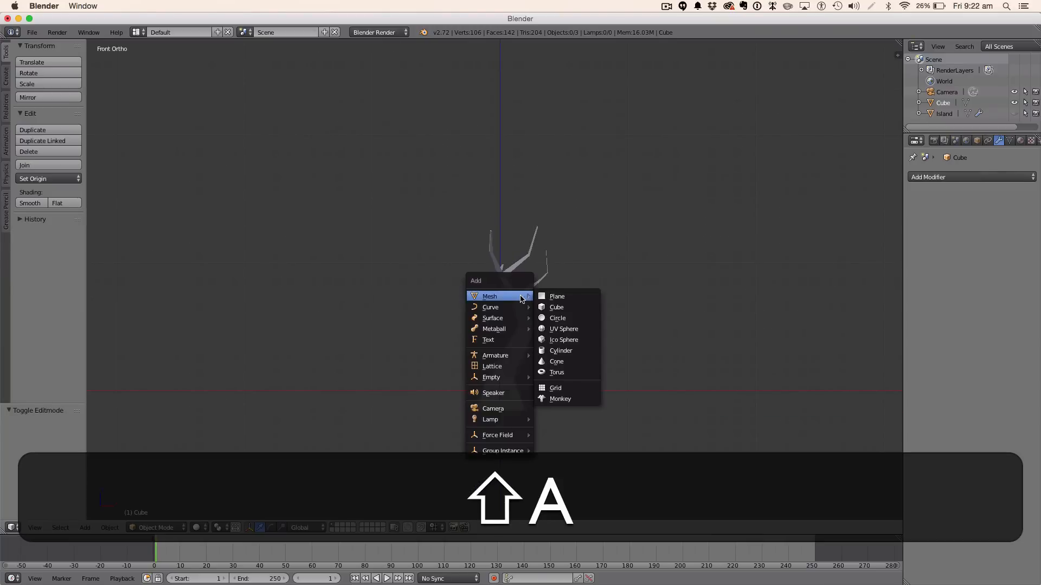
click(566, 340)
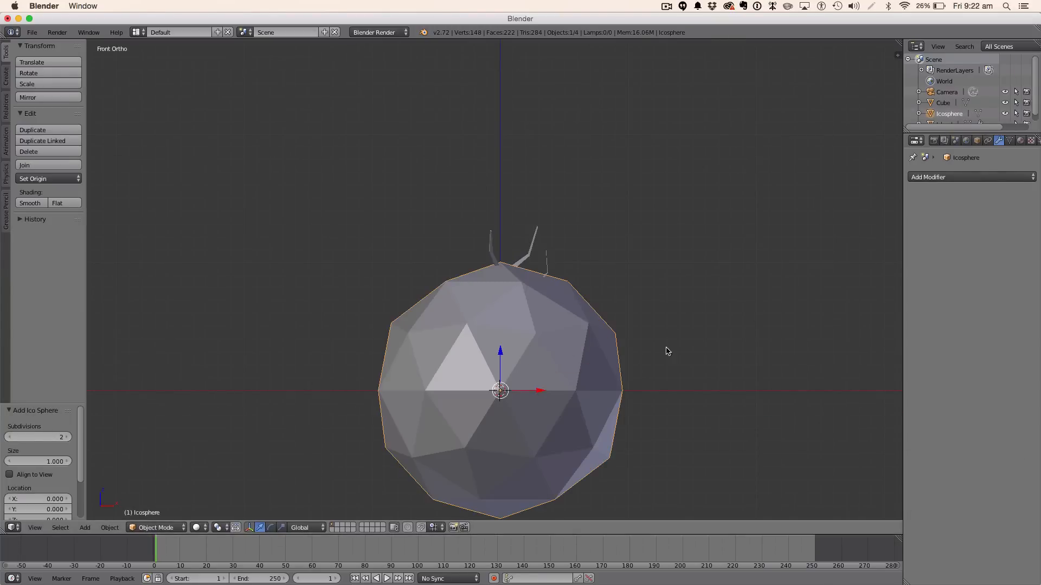
Step: Scale the ico sphere down to about the width of the branches and raise it about 0.952 in Z over them
key(s)
click(561, 384)
drag(500, 355, 493, 233)
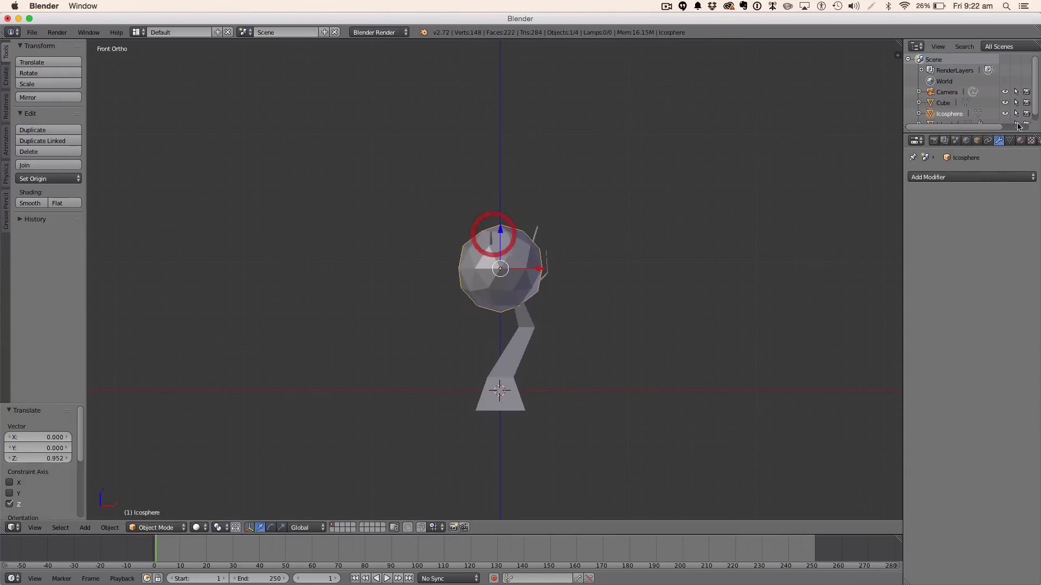
Step: Add a Decimate modifier to the ico sphere, set its collapse ratio to about 0.3807 and apply it
click(988, 178)
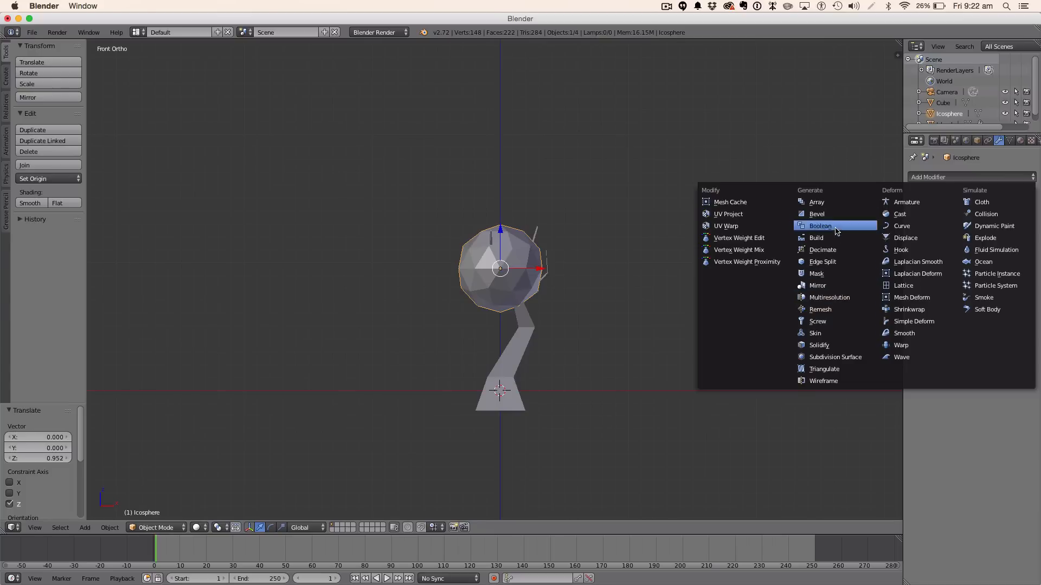
click(829, 250)
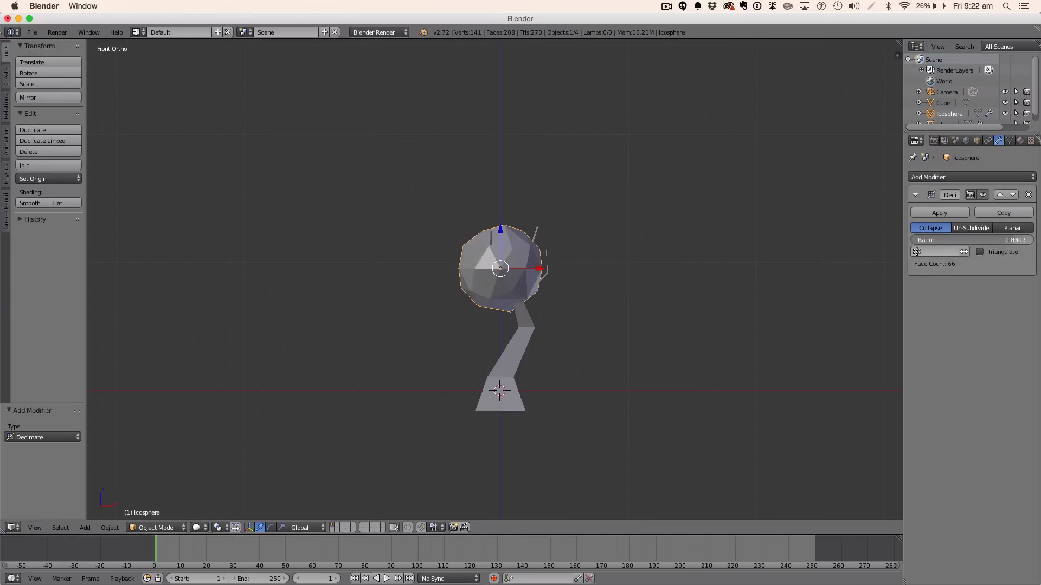
drag(985, 241, 957, 240)
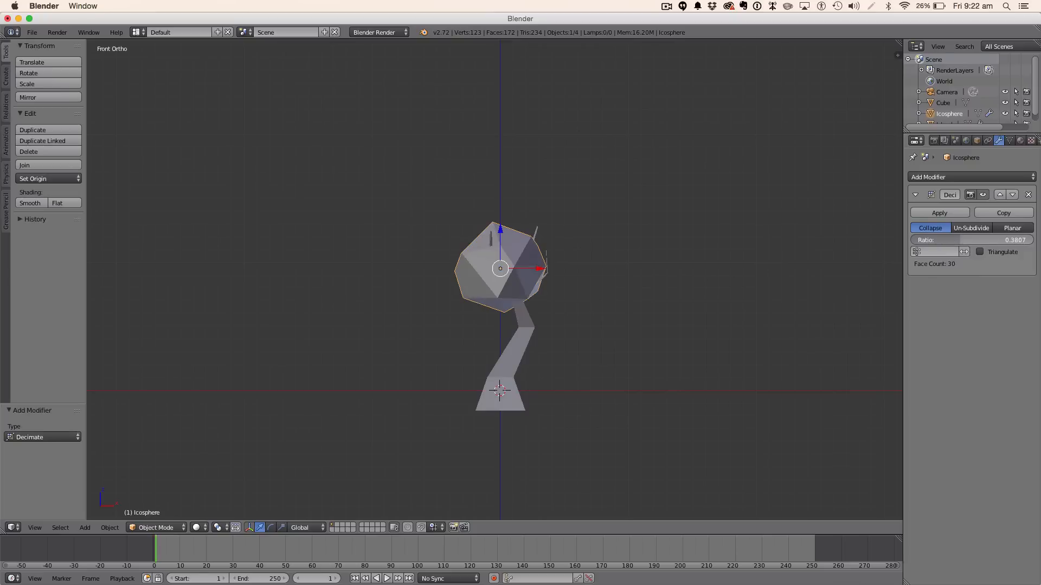
click(941, 212)
scroll(500, 234, up, 3)
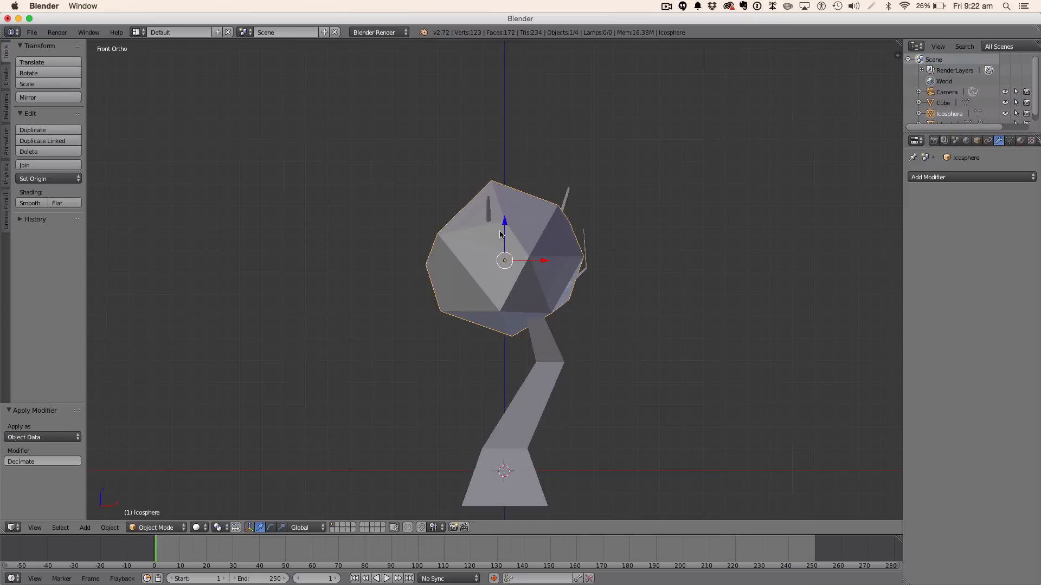
Step: Raise the decimated sphere about 0.551 in Z, scale it by about -0.132 and place it on the short central branch tip
scroll(504, 217, down, 3)
drag(480, 128, 477, 93)
key(s)
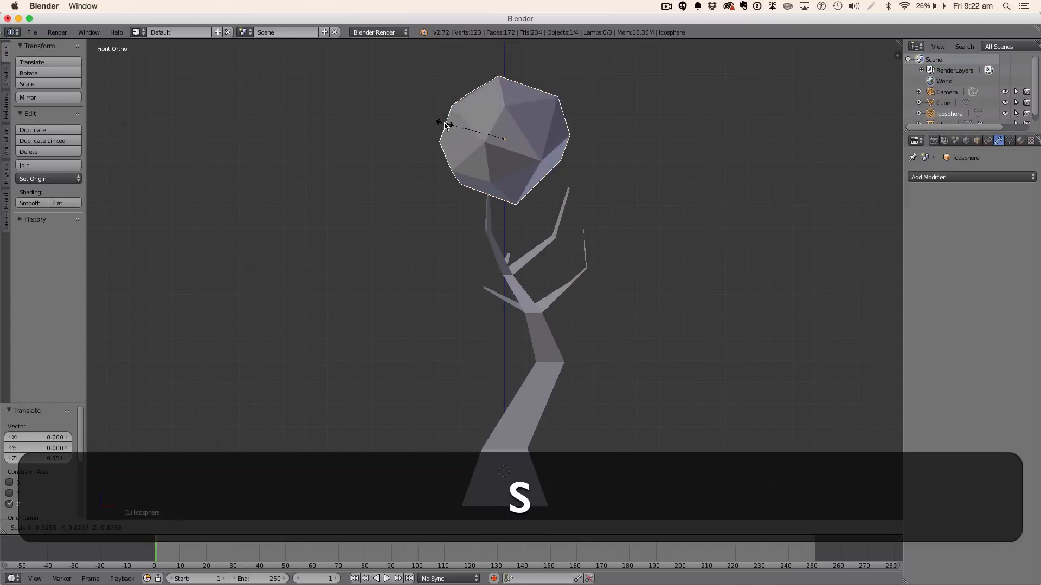
click(499, 134)
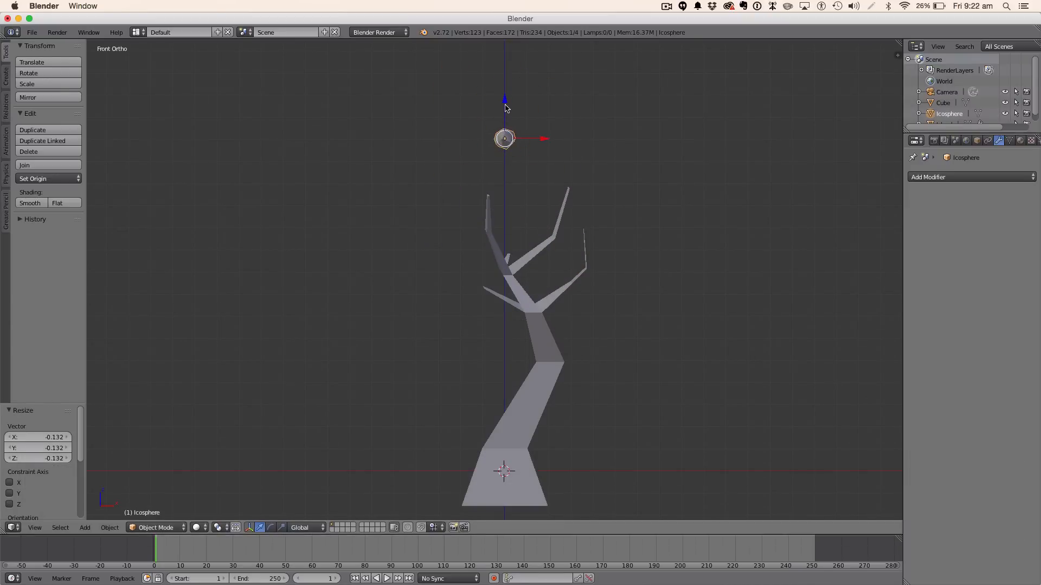
key(g)
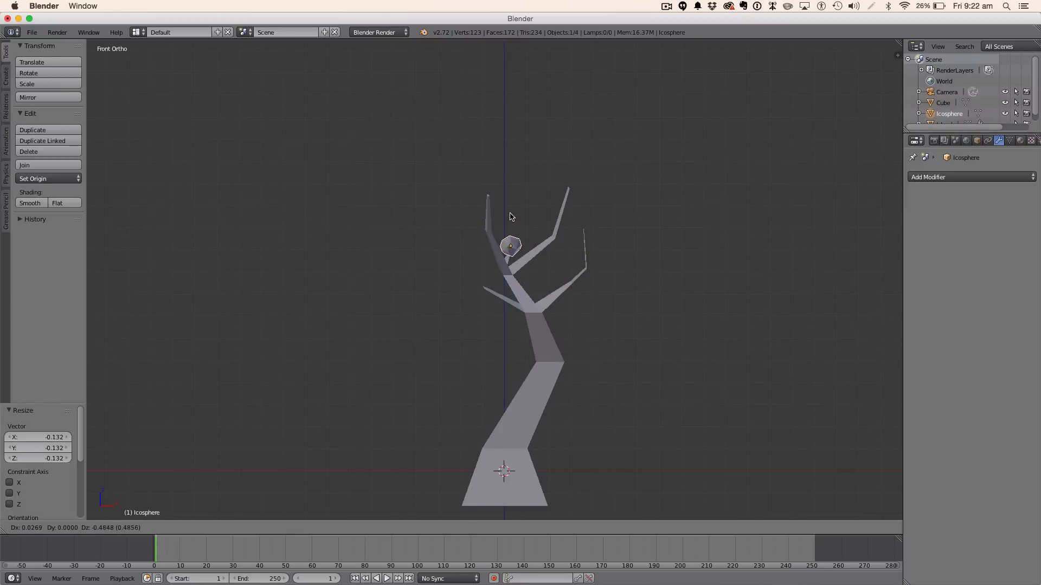
click(511, 214)
Step: Duplicate the small sphere twice in front view, placing one copy on each of the two right-hand branch tips
key(shift+d)
click(510, 216)
key(g)
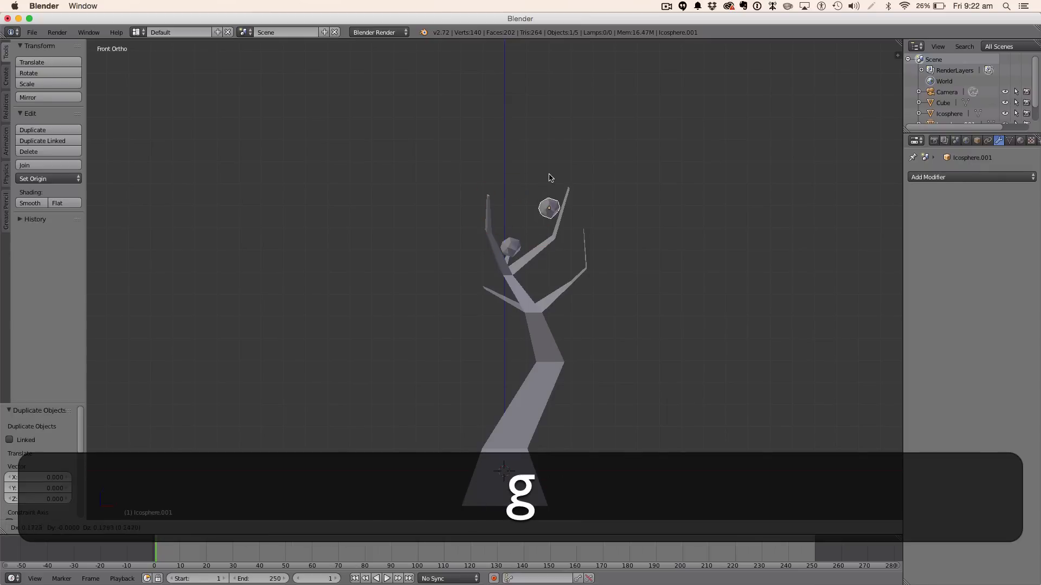
click(570, 156)
key(shift+d)
click(570, 155)
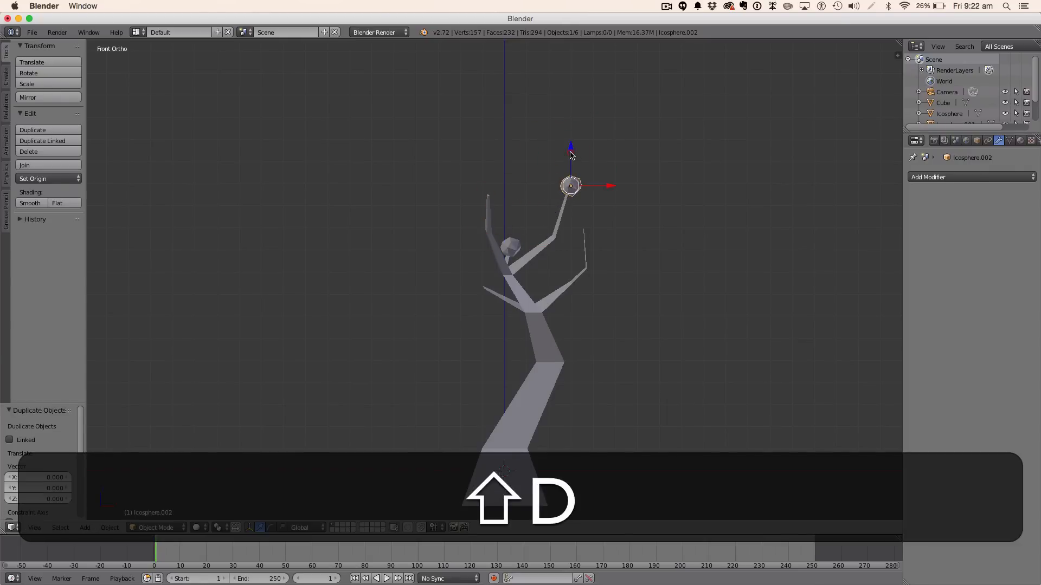
key(g)
click(585, 196)
Step: Duplicate the sphere twice more, placing copies on the lower-left and upper-left branch tips in front view
key(shift+d)
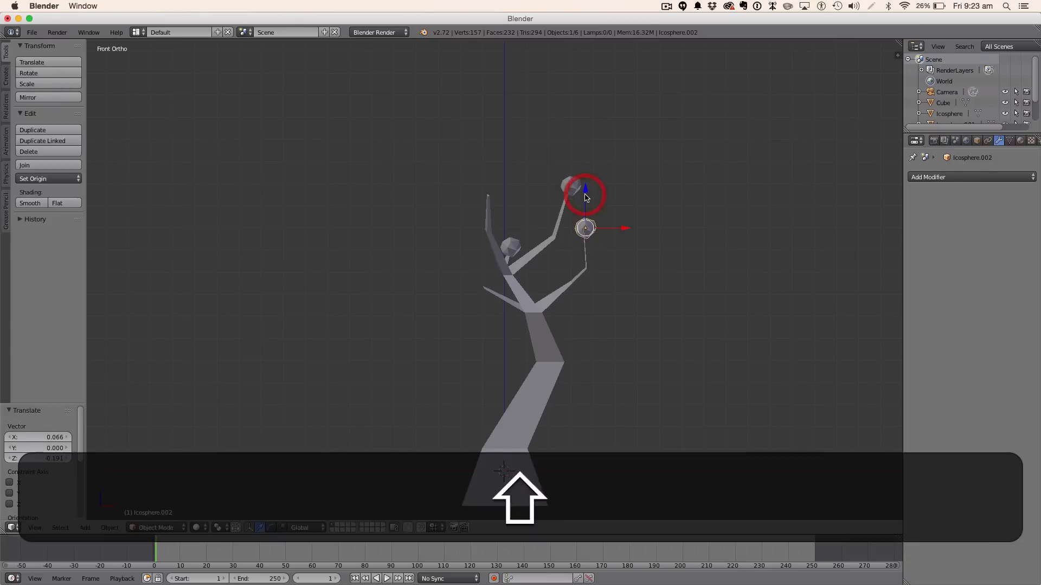
click(586, 197)
key(g)
click(481, 254)
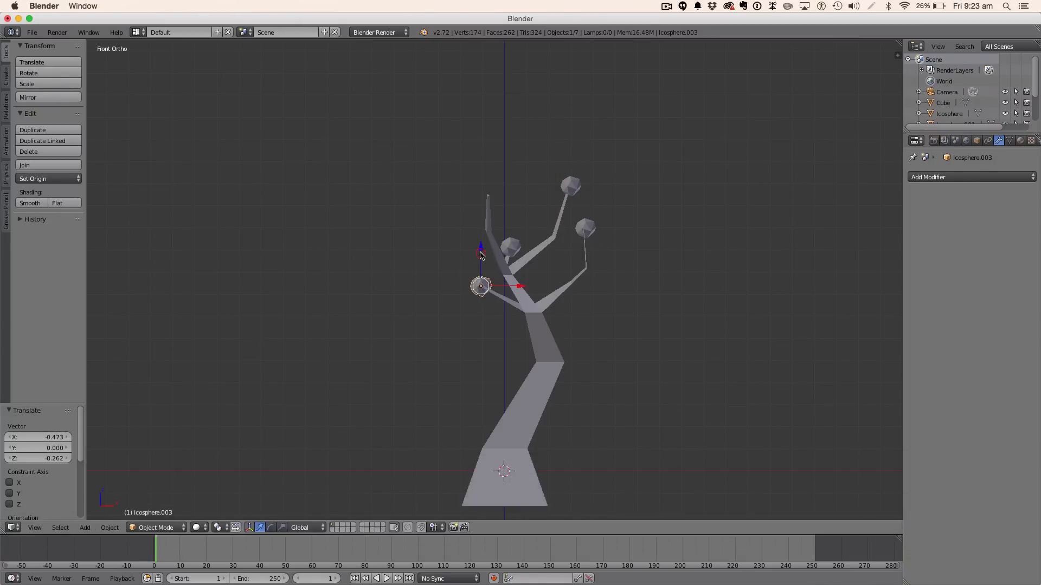
key(shift+d)
click(481, 255)
key(g)
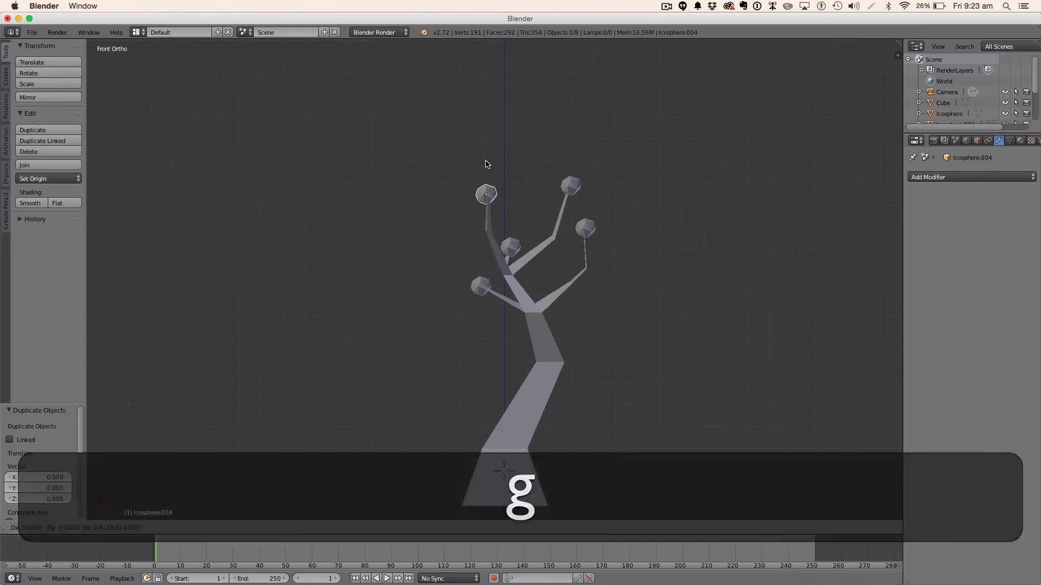
click(488, 163)
Step: Move the upper-left branch's sphere about -0.300 and a further -0.056 in Y onto its branch tip
mouse_move(528, 167)
middle_down()
mouse_move(564, 190)
mouse_move(707, 193)
mouse_move(618, 204)
middle_up()
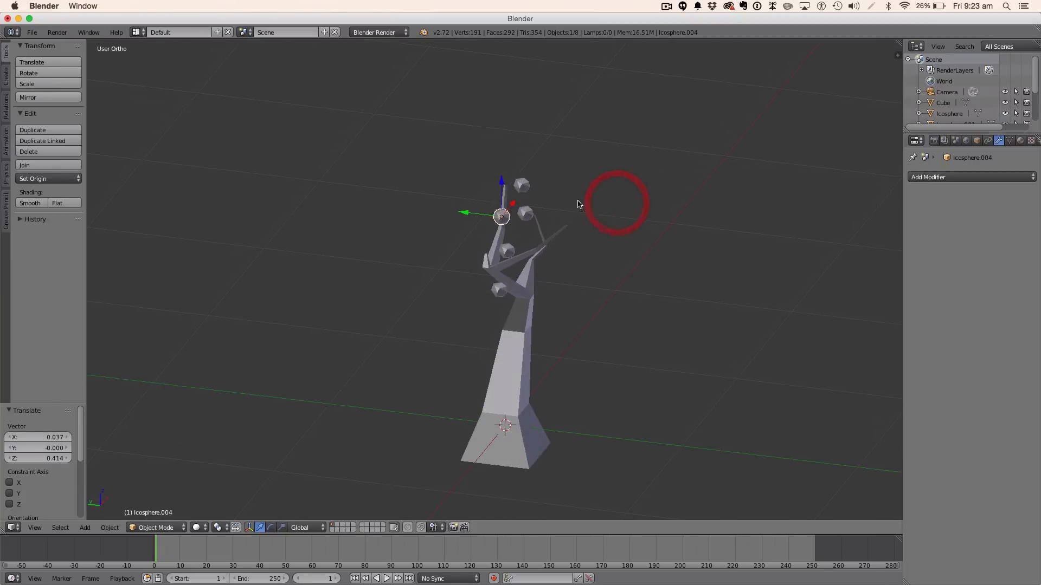
drag(460, 211, 513, 216)
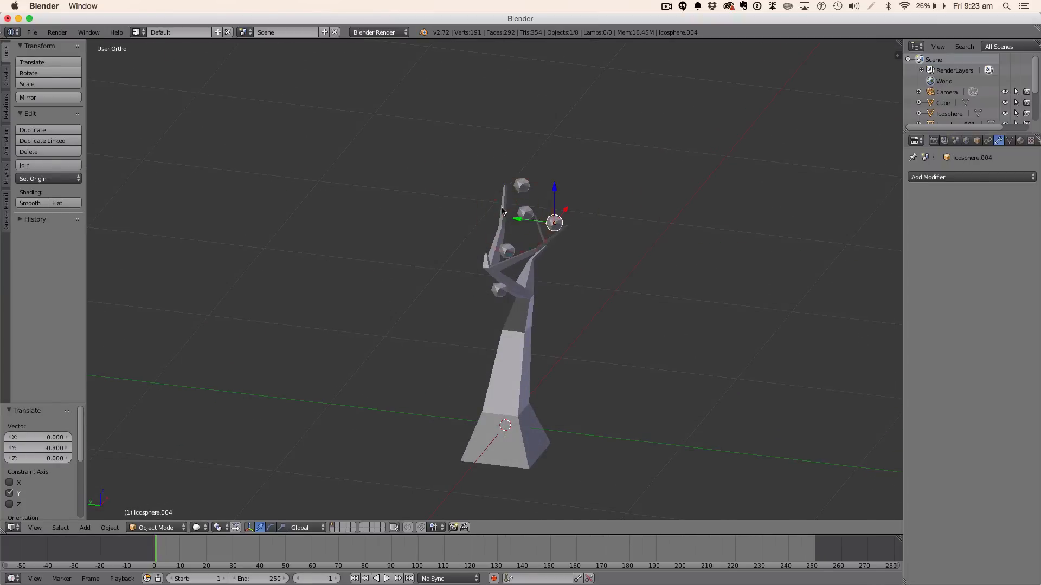
key(KP_7)
drag(491, 319, 490, 330)
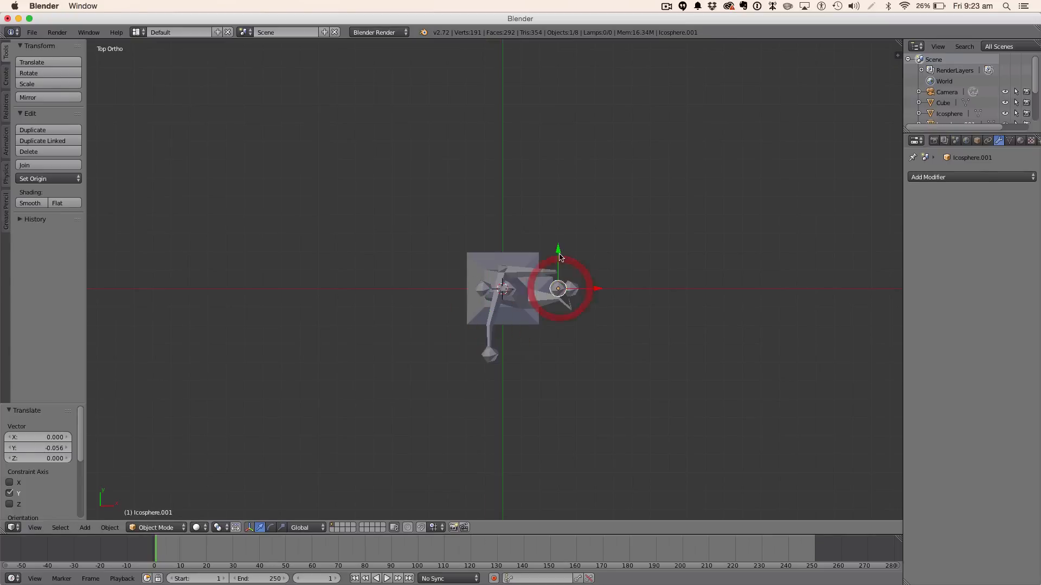
Step: Align the other spheres with their branch tips in Y, shifting the central one about 0.116 and the lower-left one about -0.060
drag(560, 257, 520, 216)
scroll(505, 292, up, 4)
middle_drag(520, 217, 536, 187)
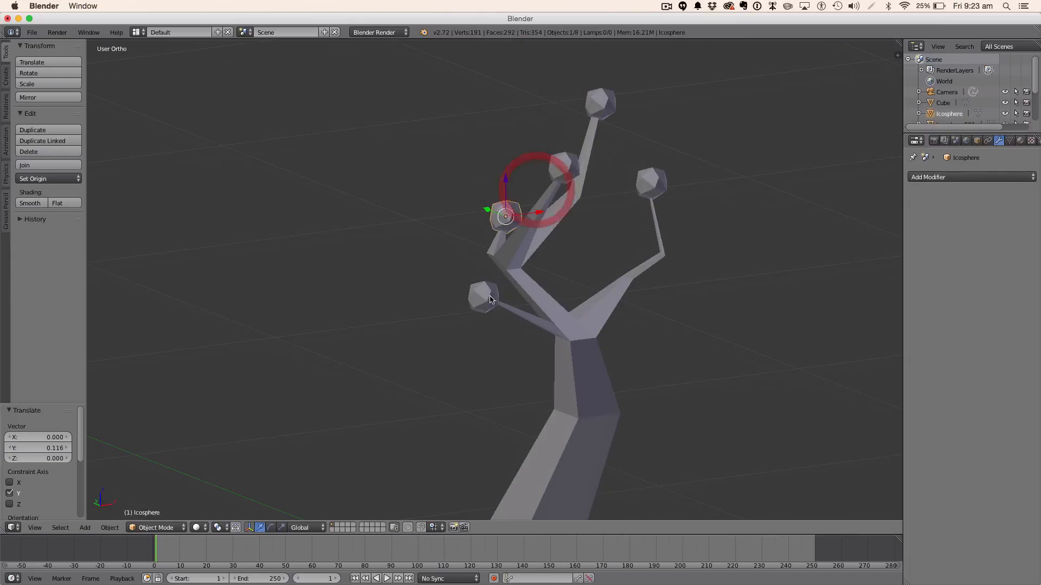
drag(469, 293, 483, 302)
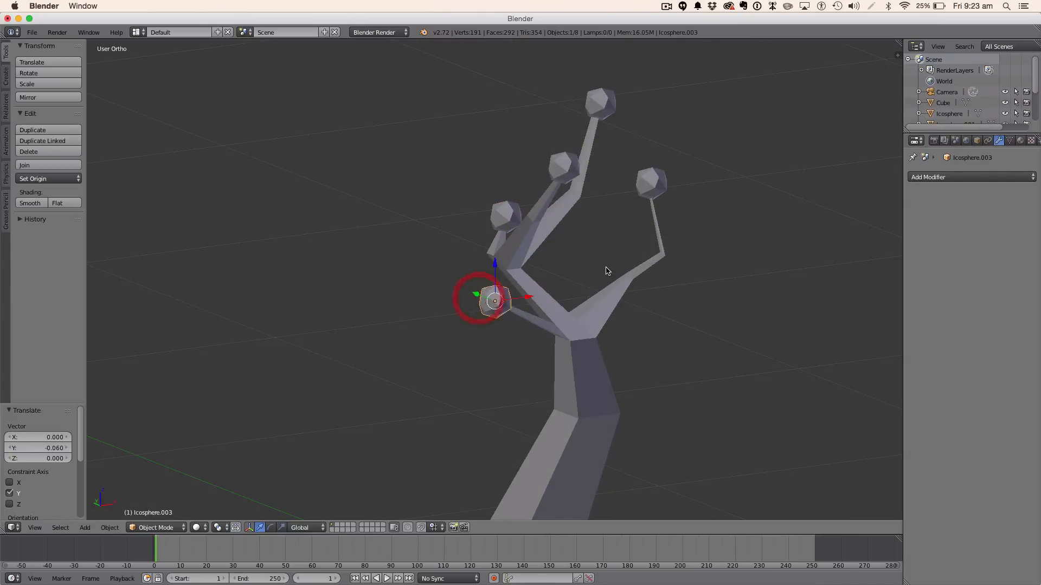
Step: Scale up the sphere on the outward-reaching branch to about 4.104
middle_drag(609, 271, 688, 258)
scroll(541, 204, down, 3)
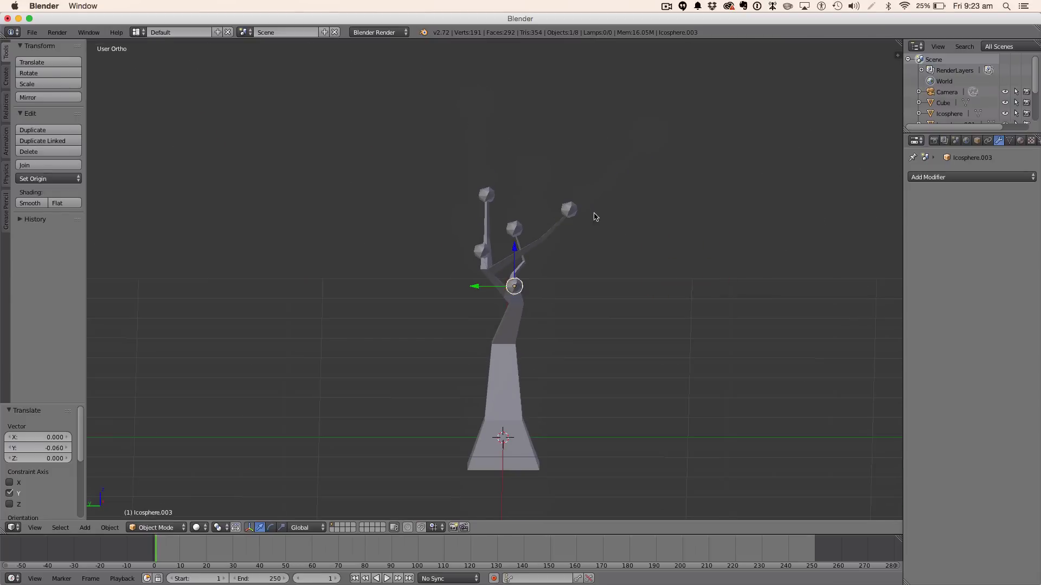
key(s)
click(678, 238)
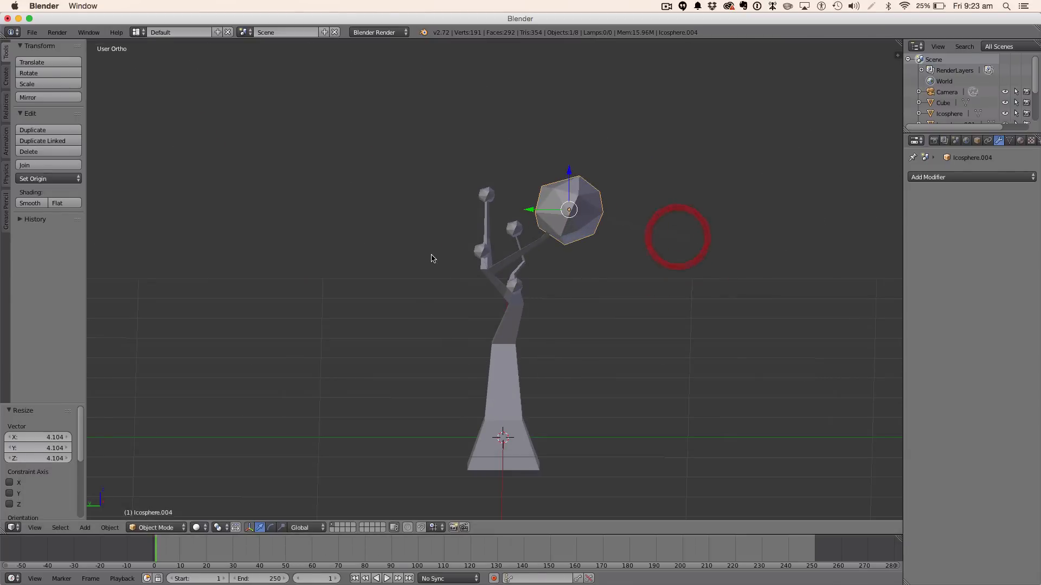
Step: Scale up the short central branch's sphere to about 3.081 and the highest branch's sphere to about 4.536
key(s)
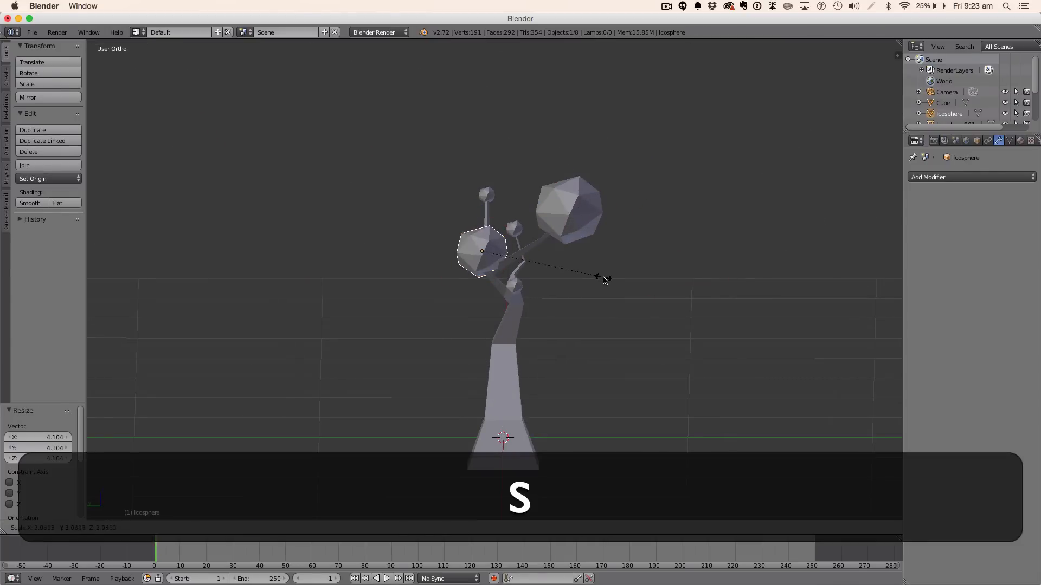
click(604, 279)
right_click(488, 198)
key(s)
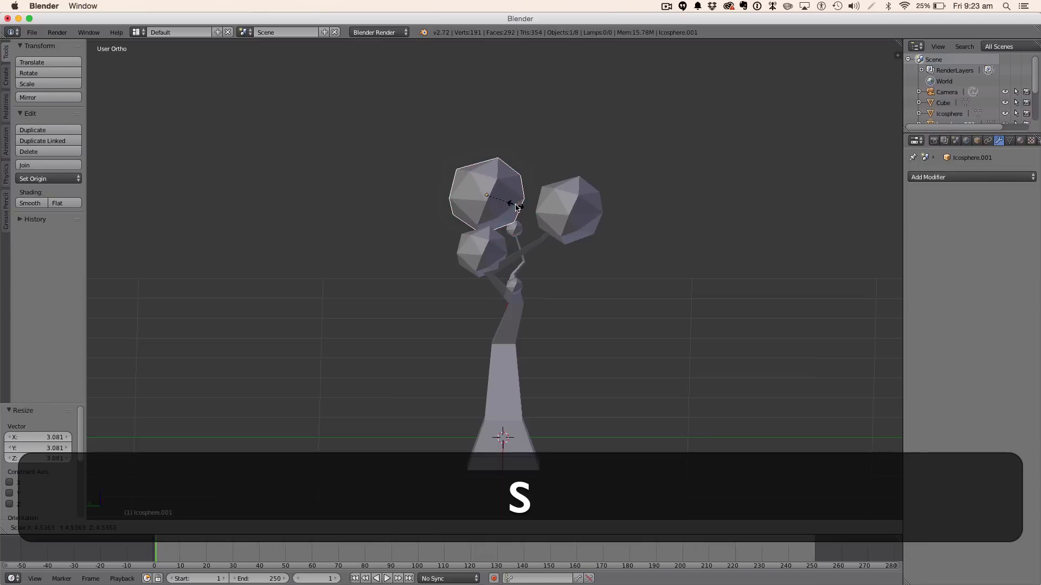
click(515, 205)
Step: Enlarge the lower-left branch's sphere to about 2.507 and the remaining small sphere to about 4.881
mouse_move(515, 205)
middle_down()
mouse_move(456, 203)
mouse_move(463, 247)
middle_up()
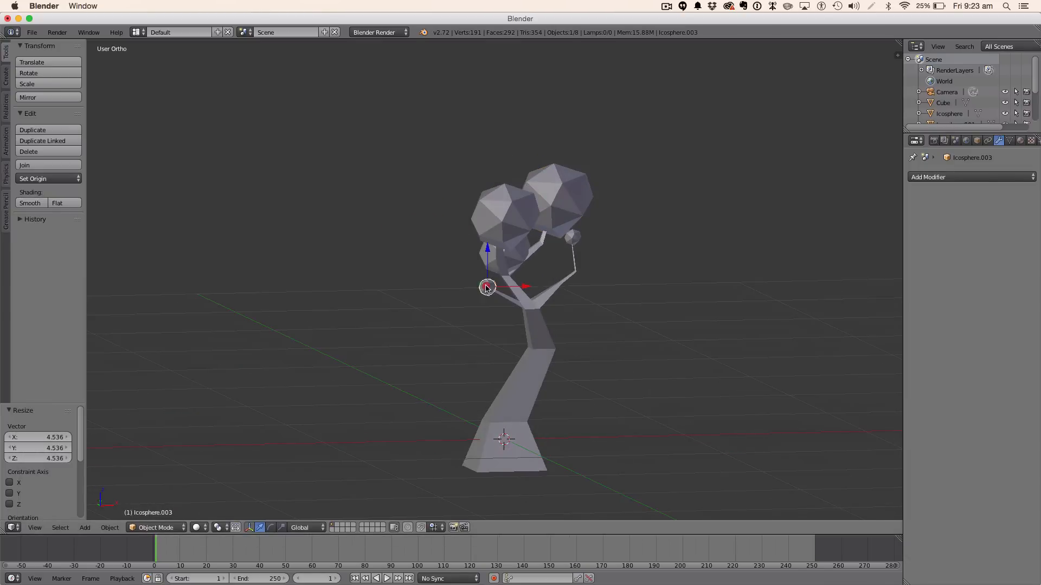
key(s)
click(568, 250)
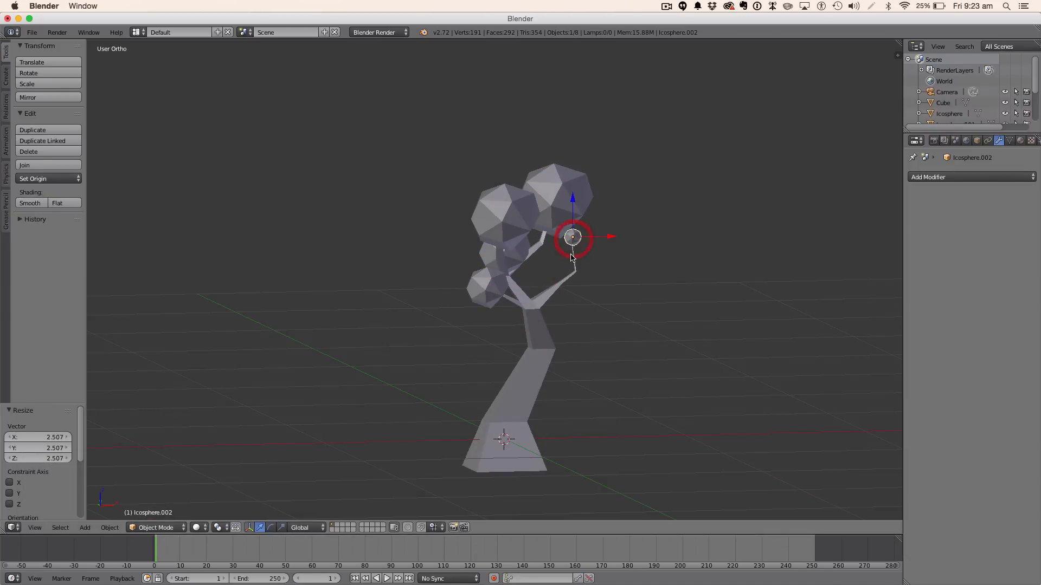
key(s)
click(627, 263)
Step: Duplicate the central branch's sphere, offset the copy about 0.031, -0.110, 0.063 among the branches and rescale it
mouse_move(627, 263)
middle_down()
mouse_move(653, 279)
mouse_move(782, 270)
mouse_move(639, 248)
mouse_move(641, 309)
mouse_move(797, 281)
mouse_move(808, 231)
mouse_move(743, 260)
mouse_move(631, 257)
middle_up()
right_click(501, 247)
key(shift+d)
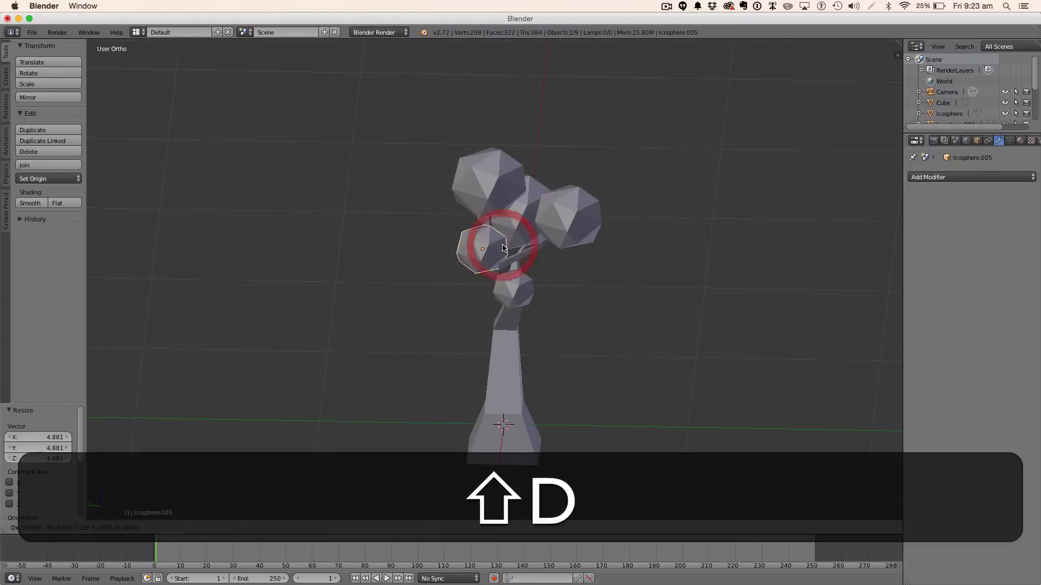
key(g)
click(500, 226)
key(s)
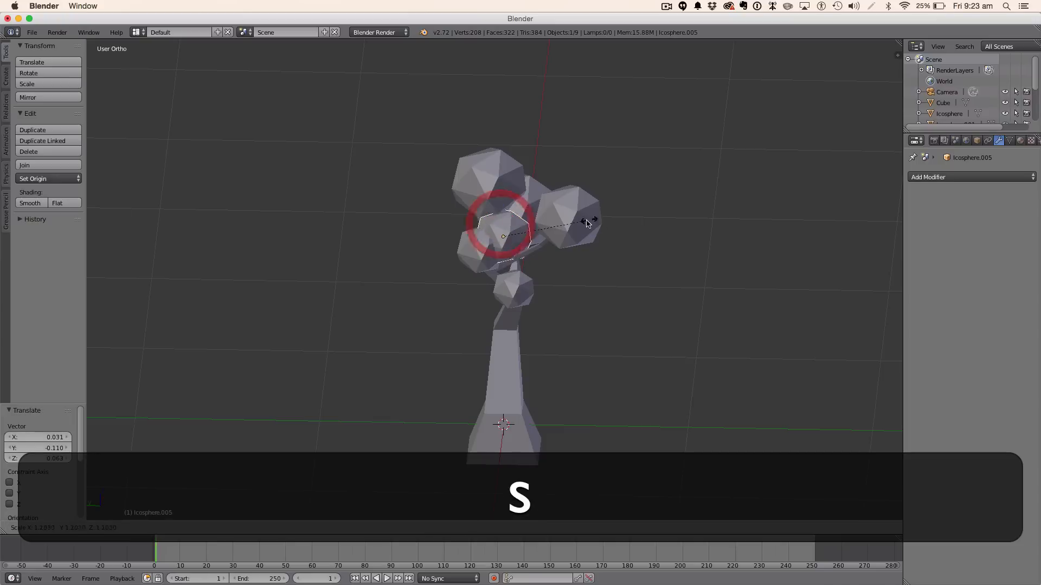
click(551, 228)
Step: Duplicate the new filler sphere, move the copy toward the large outer sphere, rescale it and clear the selection
key(shift+d)
right_click(551, 228)
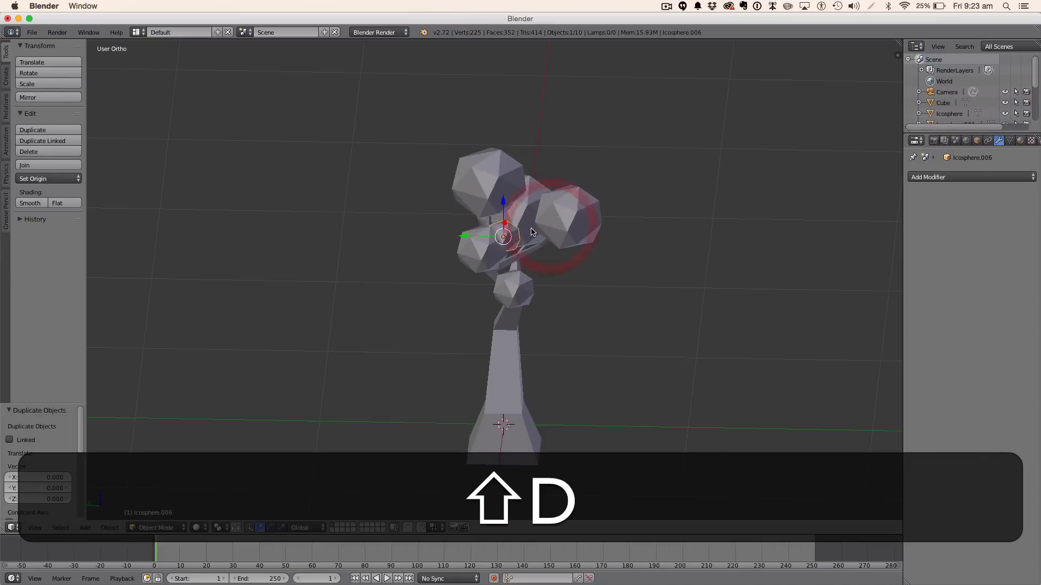
key(g)
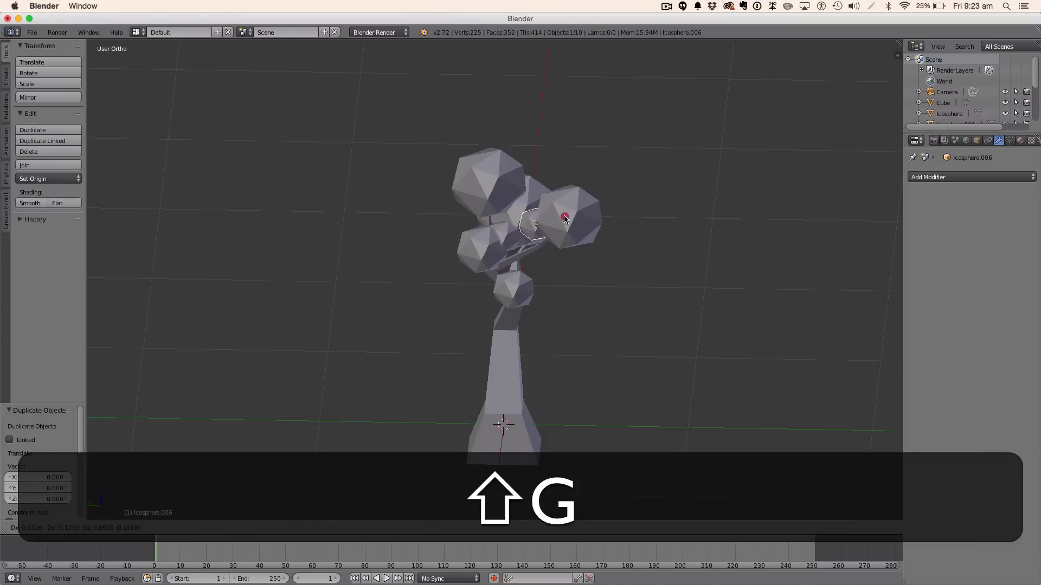
click(564, 218)
key(s)
click(576, 216)
key(a)
Step: Duplicate the upper filler sphere, offset it about -0.102, 0.049, -0.071, shrink it, reposition it between the clusters and deselect it
middle_drag(576, 216, 674, 249)
right_click(498, 221)
key(shift+d)
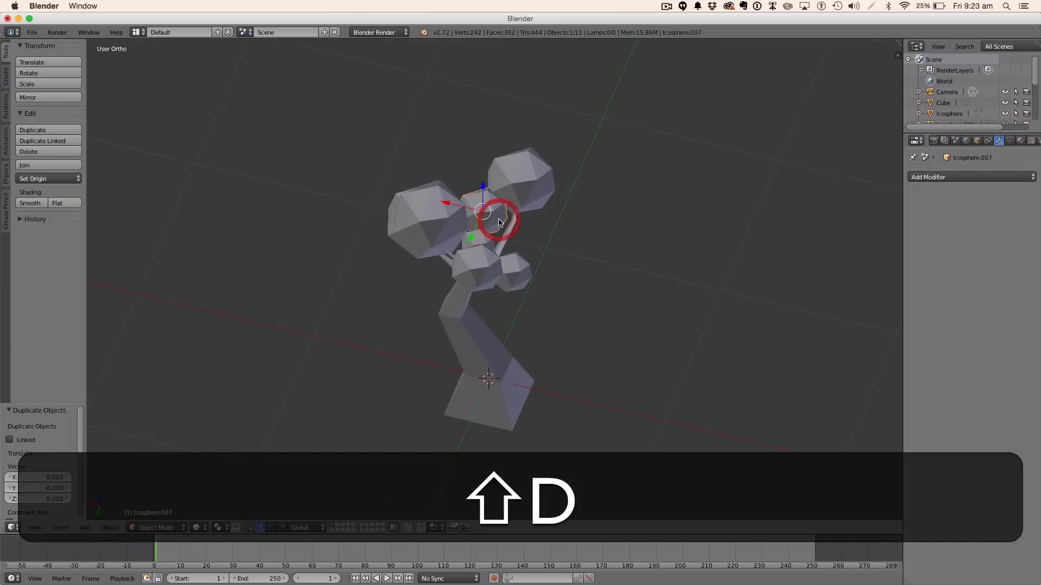
key(g)
click(511, 238)
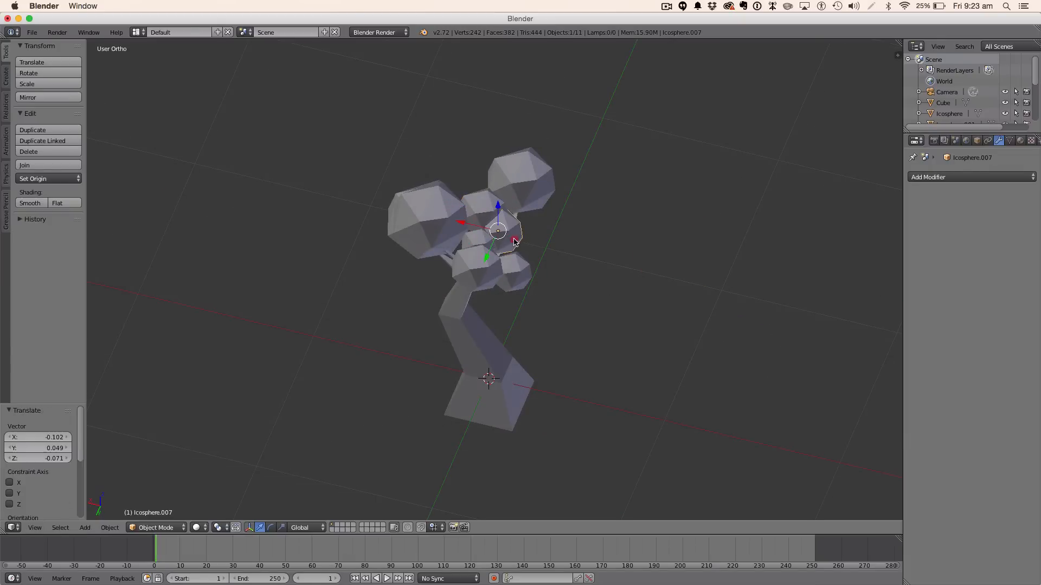
key(s)
click(540, 233)
mouse_move(540, 232)
middle_down()
mouse_move(493, 241)
mouse_move(465, 163)
mouse_move(425, 156)
mouse_move(352, 176)
mouse_move(497, 237)
mouse_move(552, 221)
middle_up()
key(g)
click(490, 244)
key(a)
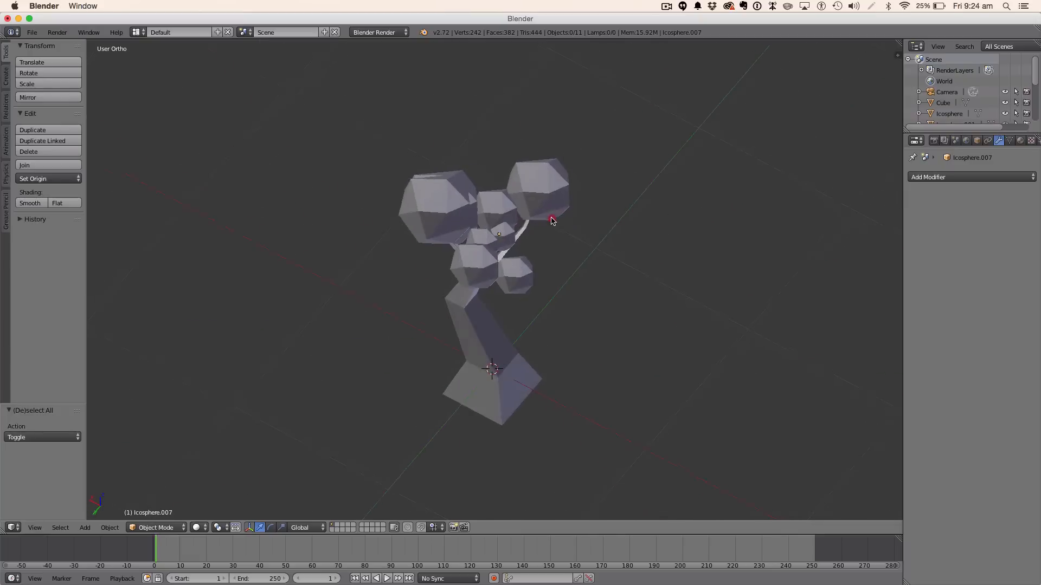
Step: Duplicate the small inner sphere, move the copy beside the cluster under the largest sphere, scale it to about 1.275 and deselect it
right_click(484, 243)
key(shift+d)
key(g)
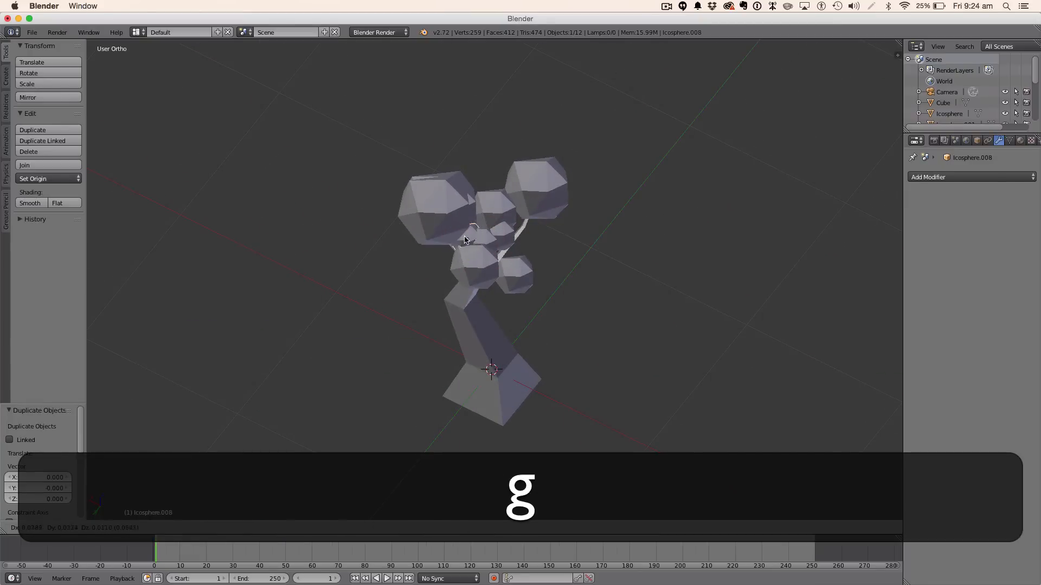
click(459, 249)
key(s)
click(488, 248)
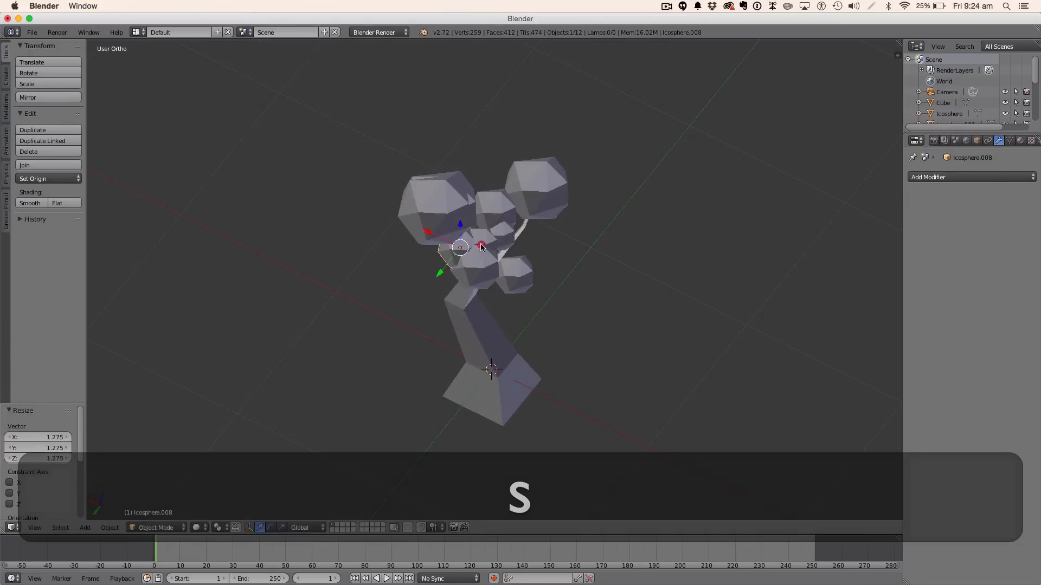
key(a)
Step: Duplicate the lowest foliage sphere, offset the copy about 0.095, -0.013, 0.088 toward the tree's middle and raise it about 0.099 in Z
mouse_move(477, 232)
middle_down()
mouse_move(557, 230)
mouse_move(531, 163)
mouse_move(321, 179)
mouse_move(464, 226)
middle_up()
right_click(514, 267)
key(shift+d)
click(516, 267)
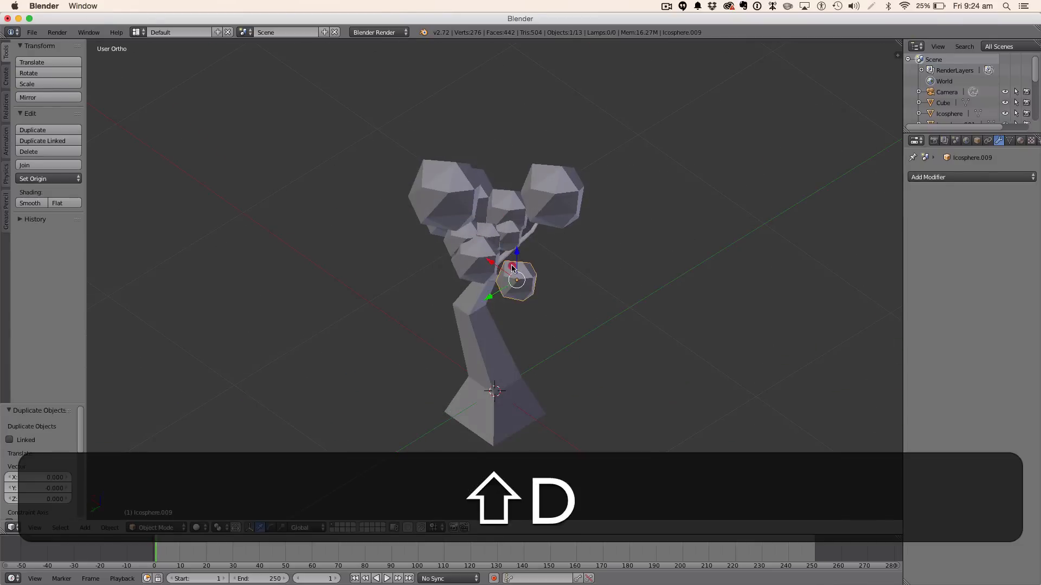
key(g)
click(502, 243)
middle_drag(518, 244, 504, 210)
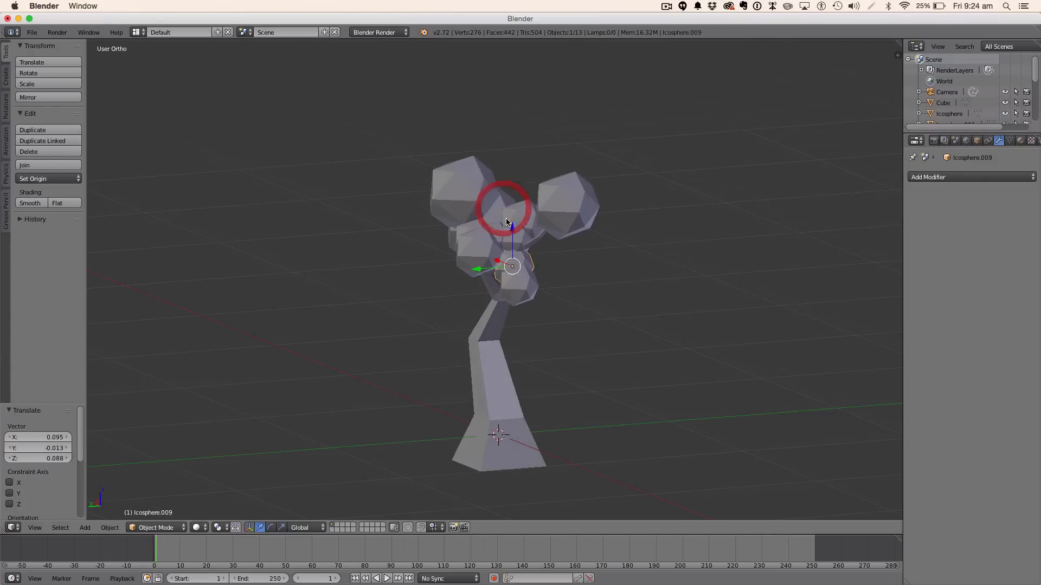
drag(510, 227, 510, 209)
middle_drag(535, 239, 464, 266)
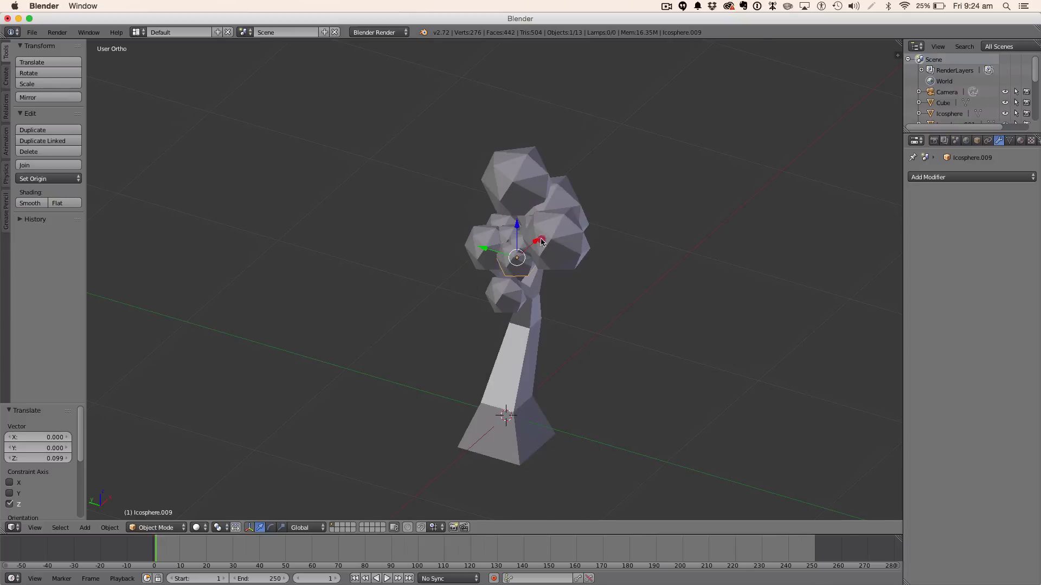
Step: Move the newest foliage sphere about -0.071 in X, nudge it into the lower cluster, enlarge it and deselect it
drag(541, 243, 525, 243)
middle_drag(524, 243, 600, 247)
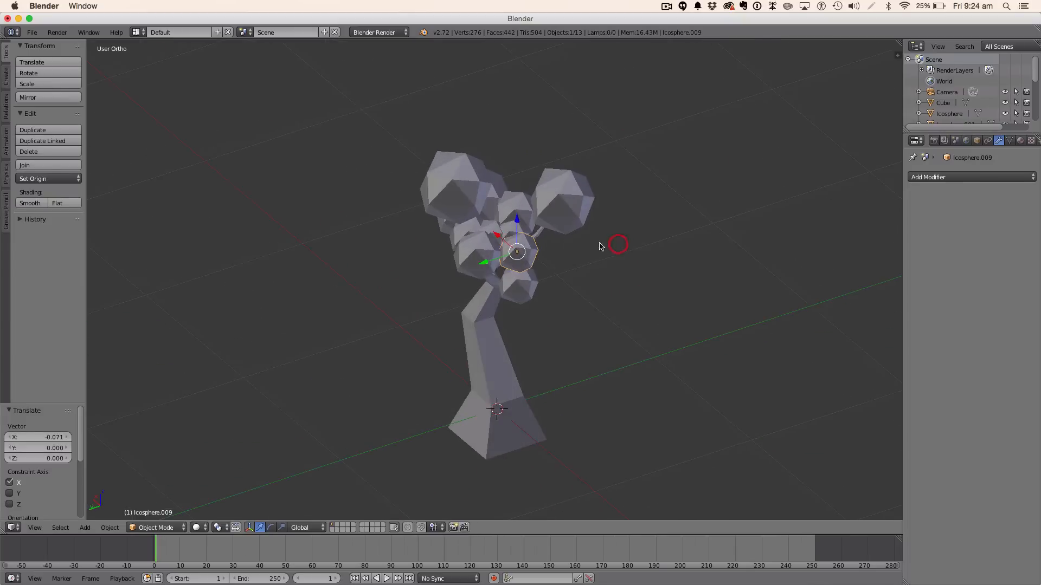
drag(497, 257, 511, 228)
key(s)
click(538, 238)
key(a)
scroll(556, 238, up, 1)
middle_drag(555, 241, 614, 263)
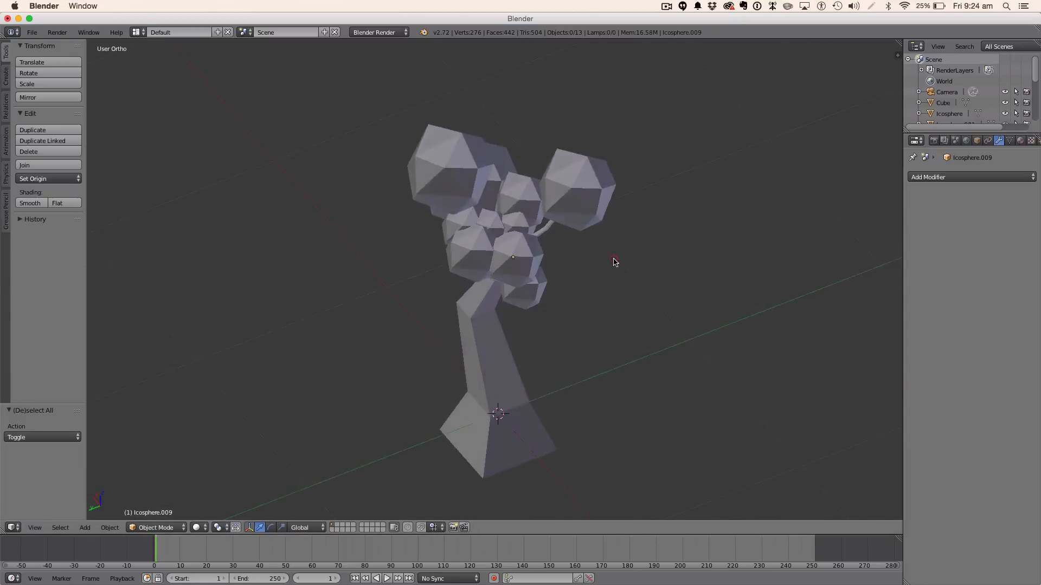
scroll(614, 262, down, 3)
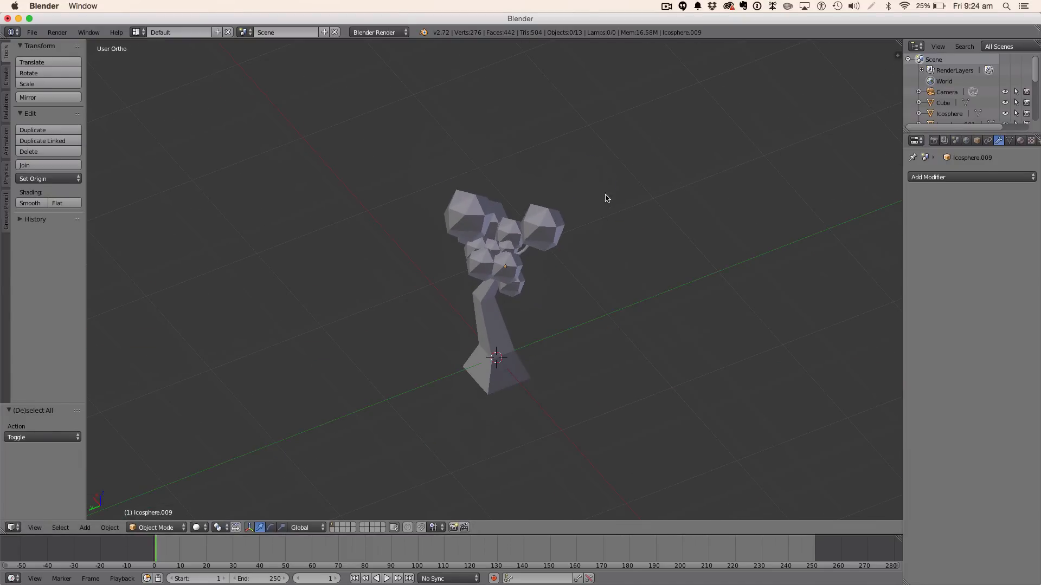
click(666, 6)
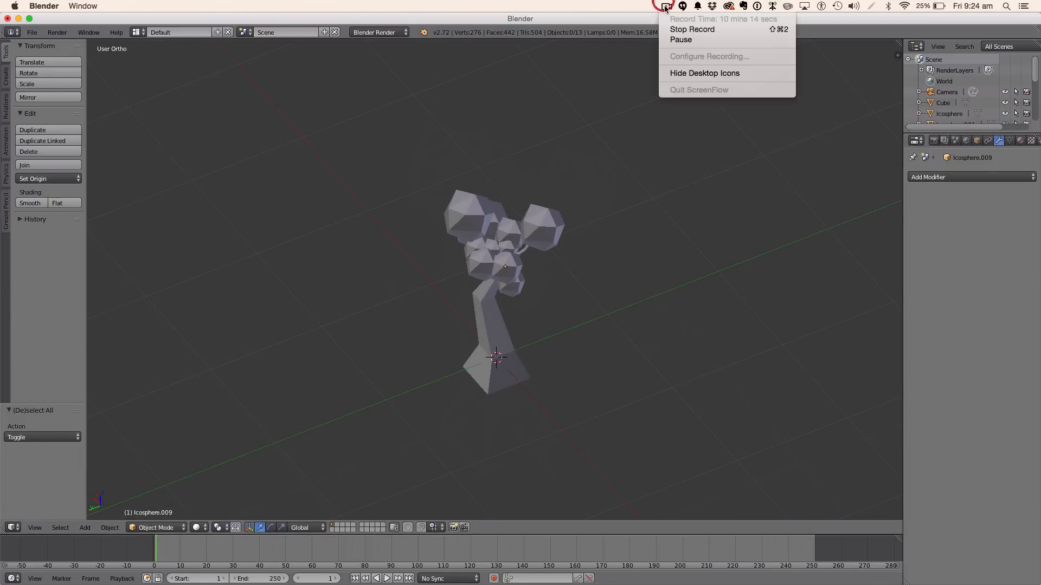
click(676, 40)
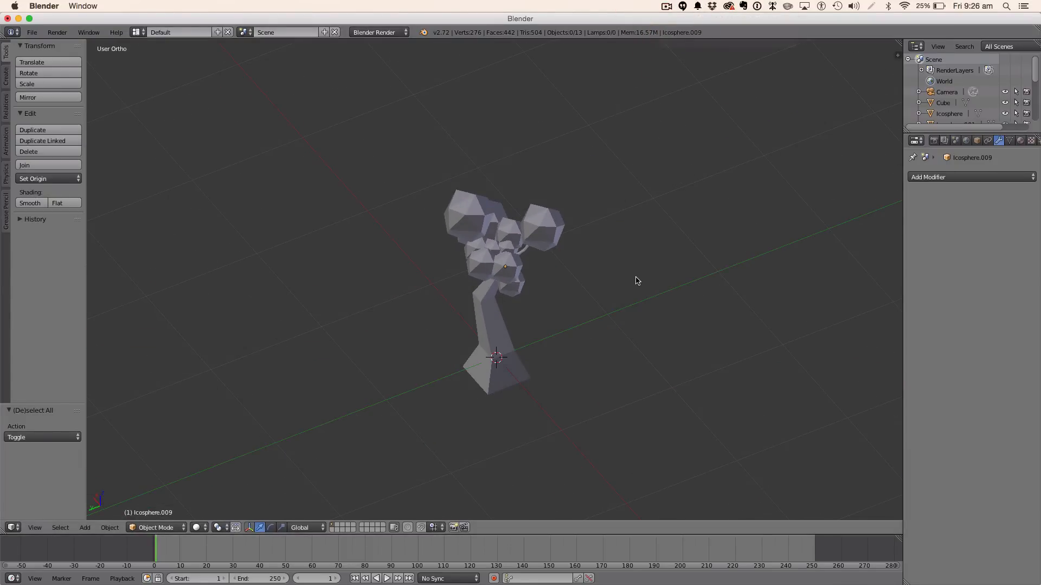
scroll(635, 277, up, 4)
middle_drag(636, 279, 505, 269)
scroll(504, 269, down, 4)
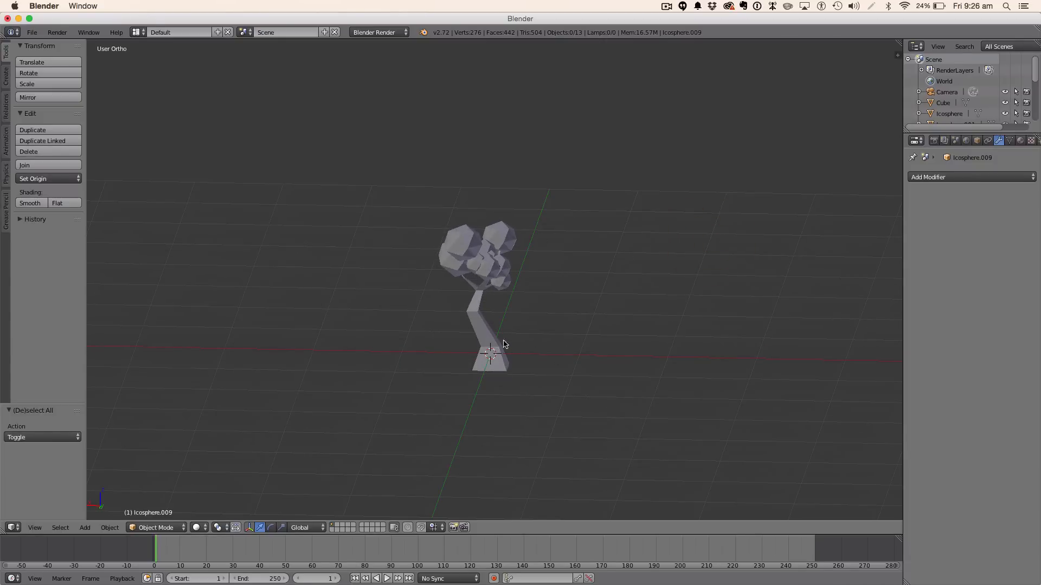
Step: Try to join the trunk and all foliage spheres into one object, and undo the join
key(a)
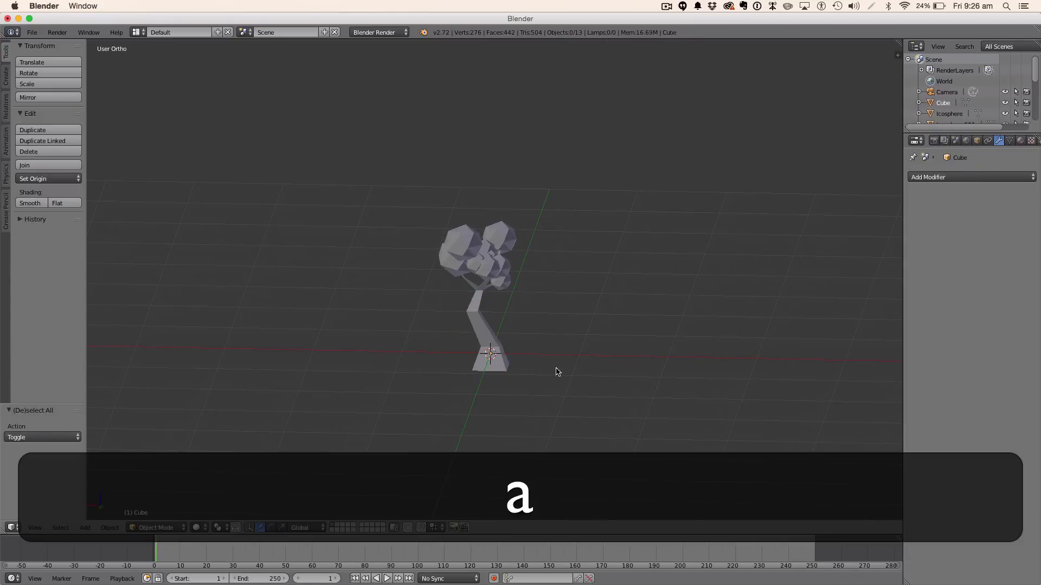
key(b)
drag(588, 391, 408, 145)
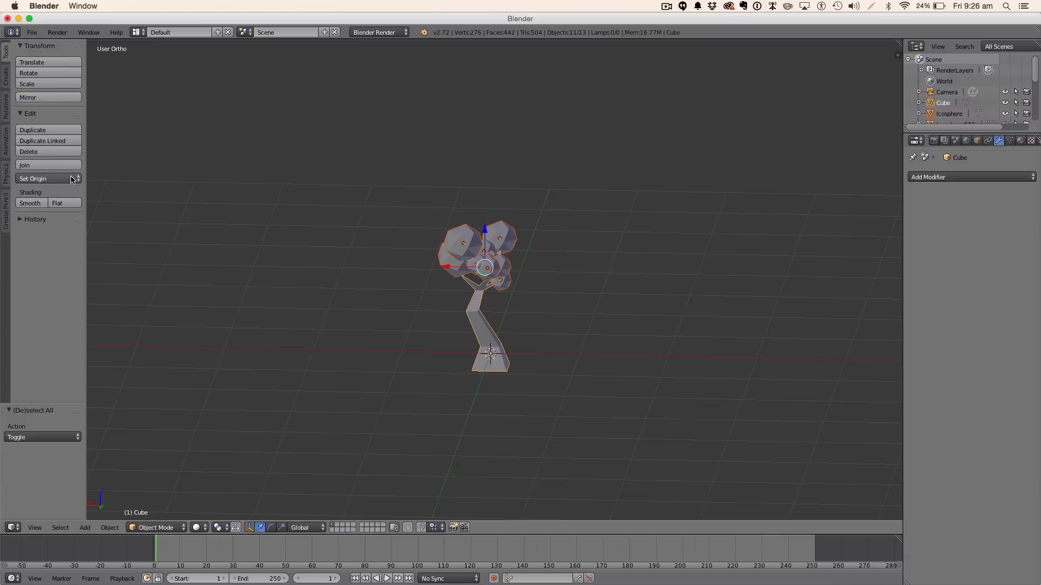
key(a)
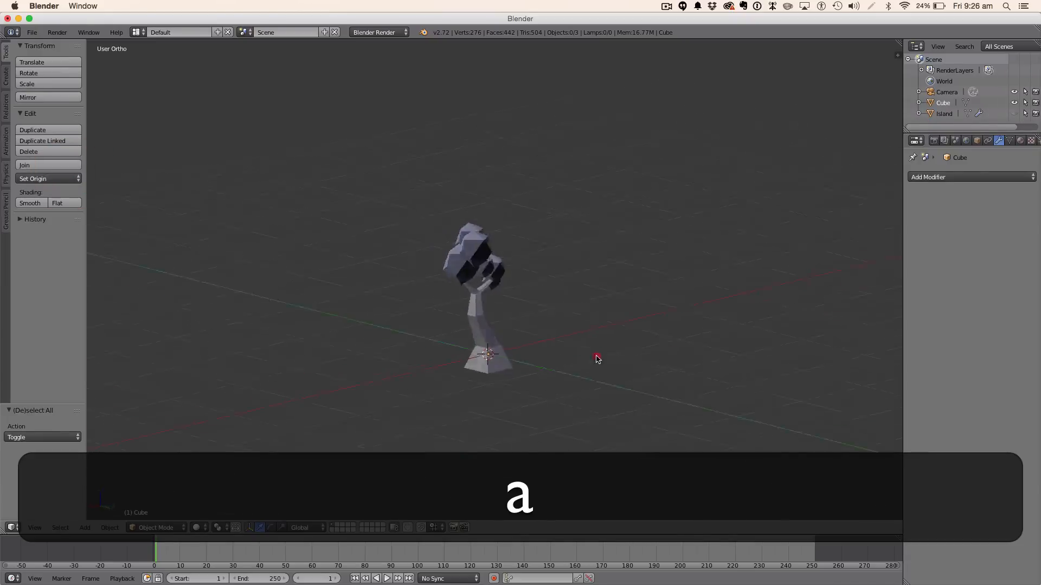
middle_drag(596, 359, 807, 363)
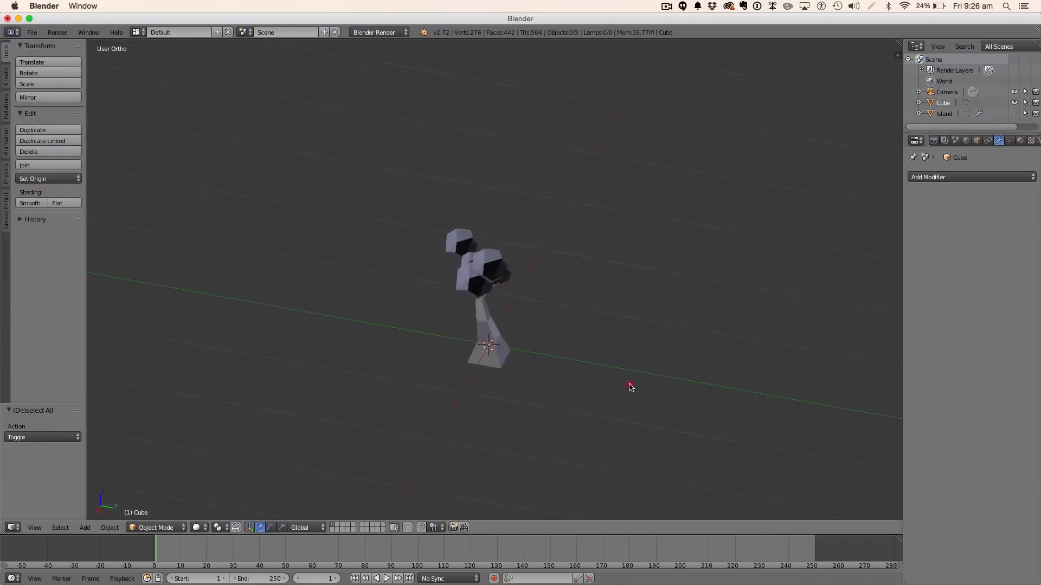
key(ctrl+z)
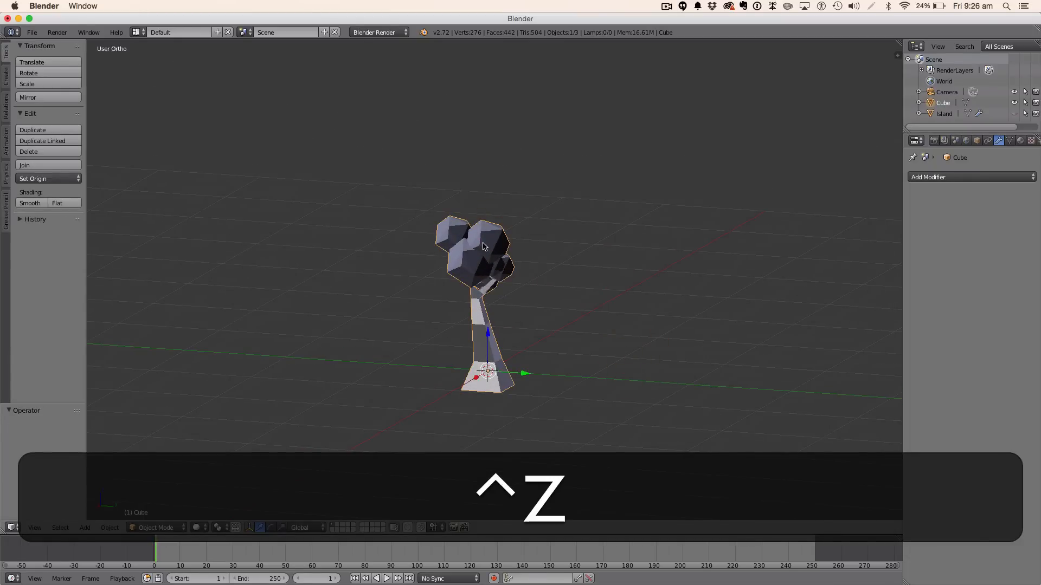
key(ctrl+z)
Step: Rotate the lower front foliage sphere about -64.9° and turn the large sphere next to it to vary their facets
right_click(484, 244)
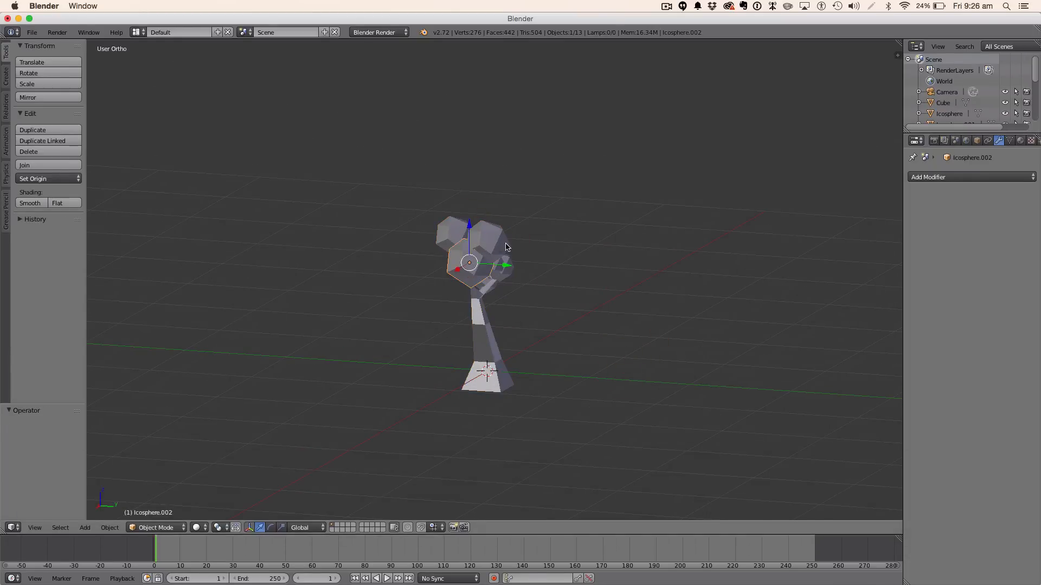
middle_drag(506, 247, 552, 284)
key(r)
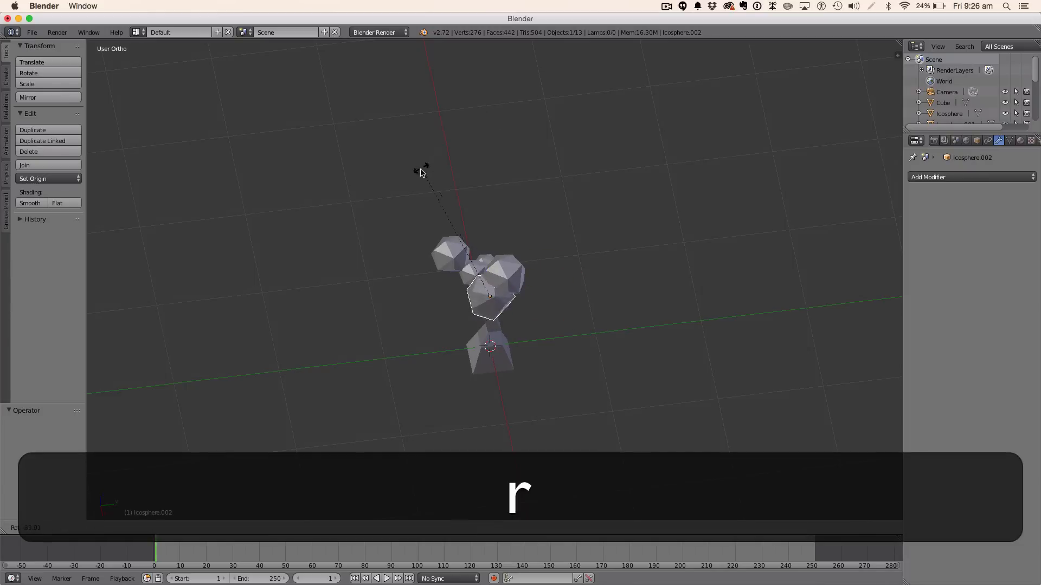
click(410, 209)
key(r)
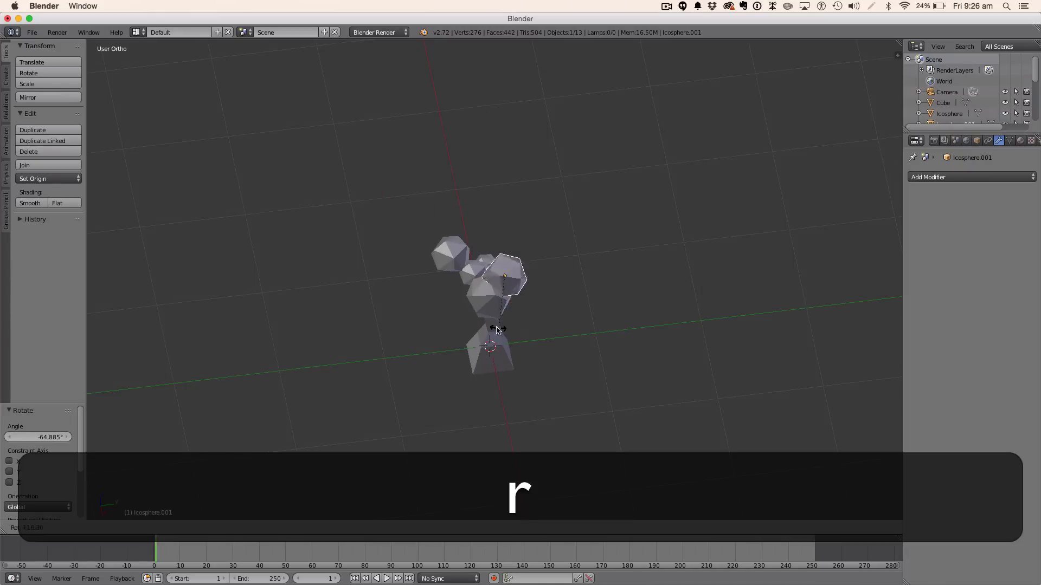
click(453, 298)
Step: Rotate the small inner foliage sphere about -94.5° and the separate outer sphere about 106.9°
key(r)
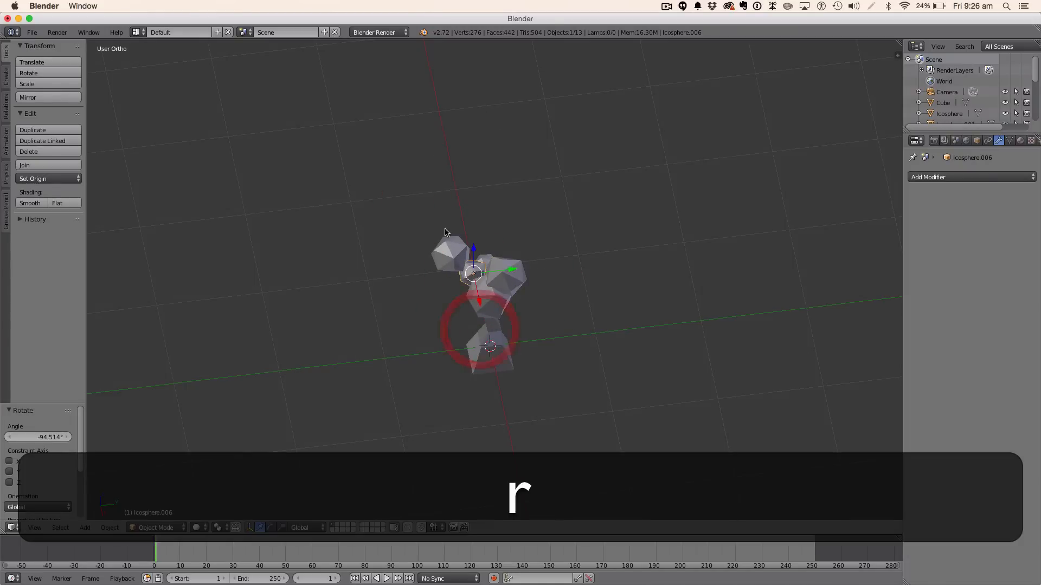
right_click(448, 246)
key(r)
click(524, 322)
Step: Select the large lower foliage sphere on the outer side of the canopy for rotation
middle_drag(556, 304, 458, 267)
right_click(443, 270)
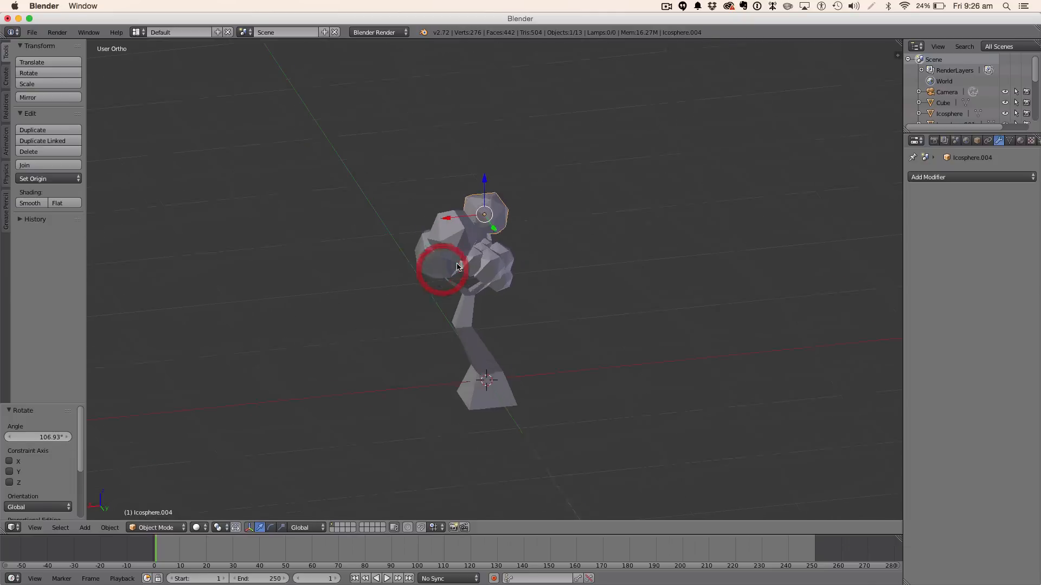
Step: Rotate three of the canopy icospheres individually, turning Icosphere.008 by about 75° and giving the other two different orientations
scroll(457, 267, up, 2)
right_click(461, 260)
key(r)
click(381, 259)
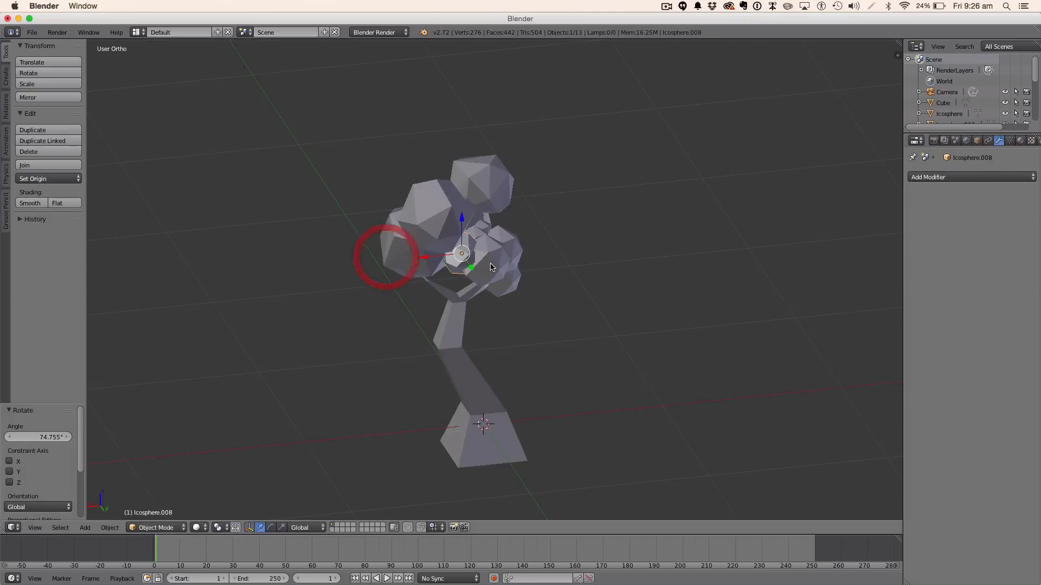
right_click(488, 263)
key(r)
right_click(511, 290)
key(r)
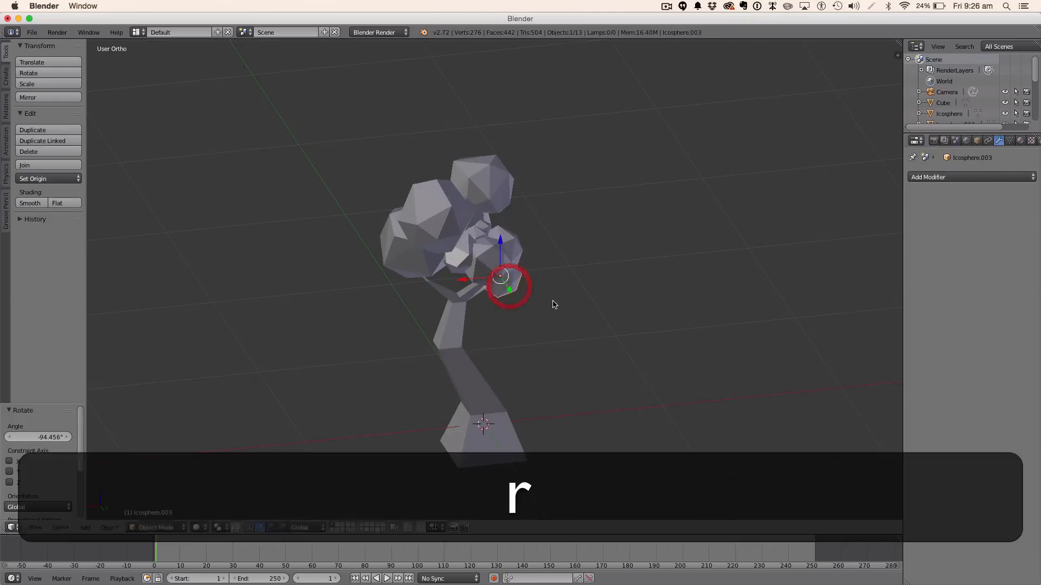
click(492, 191)
Step: Rotate the remaining canopy icospheres one by one to vary their facets, turning Icosphere.009 by about 95°
right_click(499, 228)
key(r)
click(512, 309)
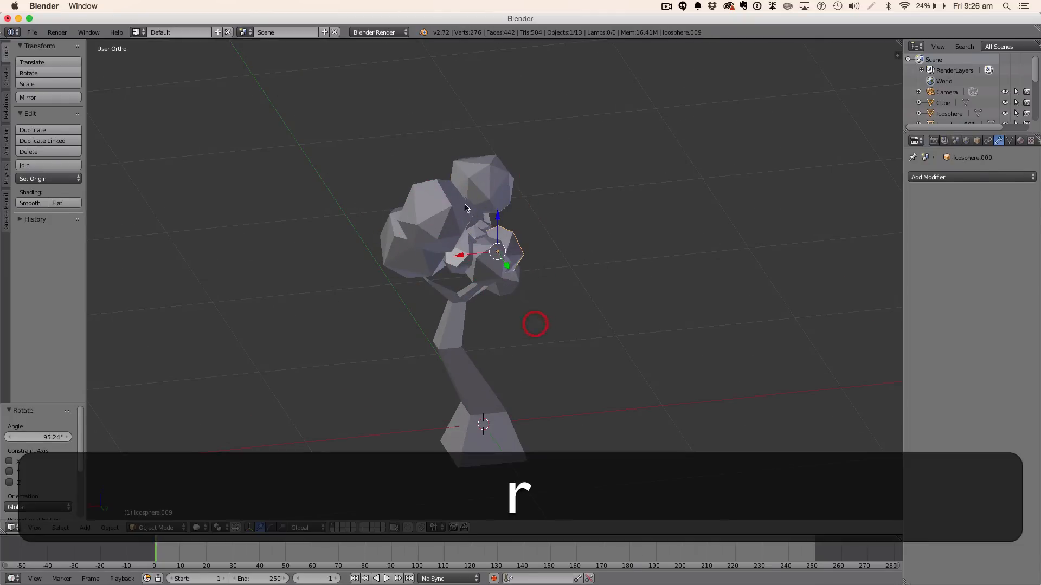
key(r)
click(489, 335)
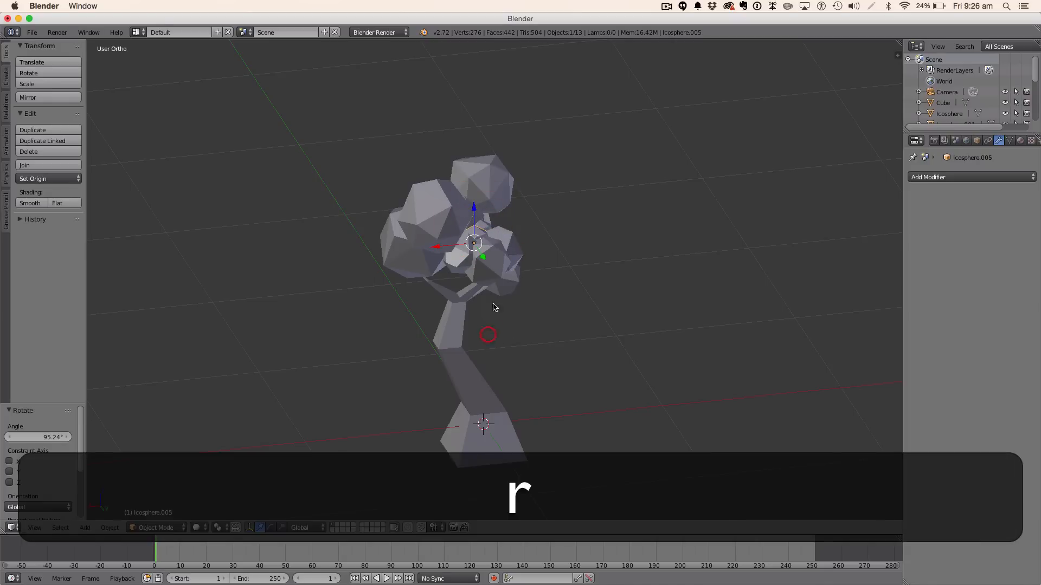
right_click(484, 226)
key(r)
middle_drag(514, 348, 461, 258)
key(r)
right_click(524, 211)
key(r)
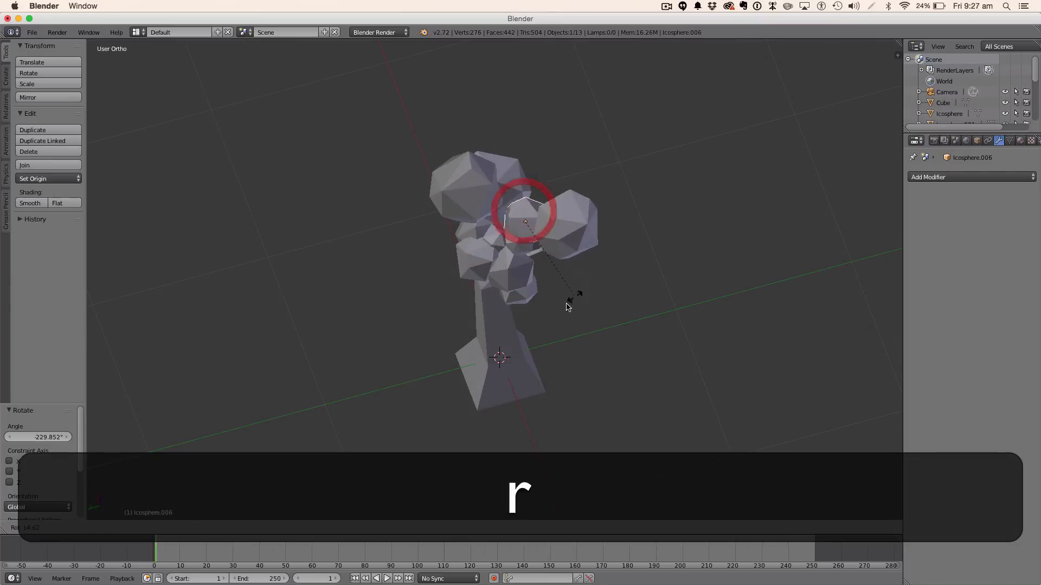
Step: Box-select the trunk and all the leaf icospheres and join them into a single object
key(a)
middle_drag(517, 330, 736, 255)
scroll(736, 255, down, 4)
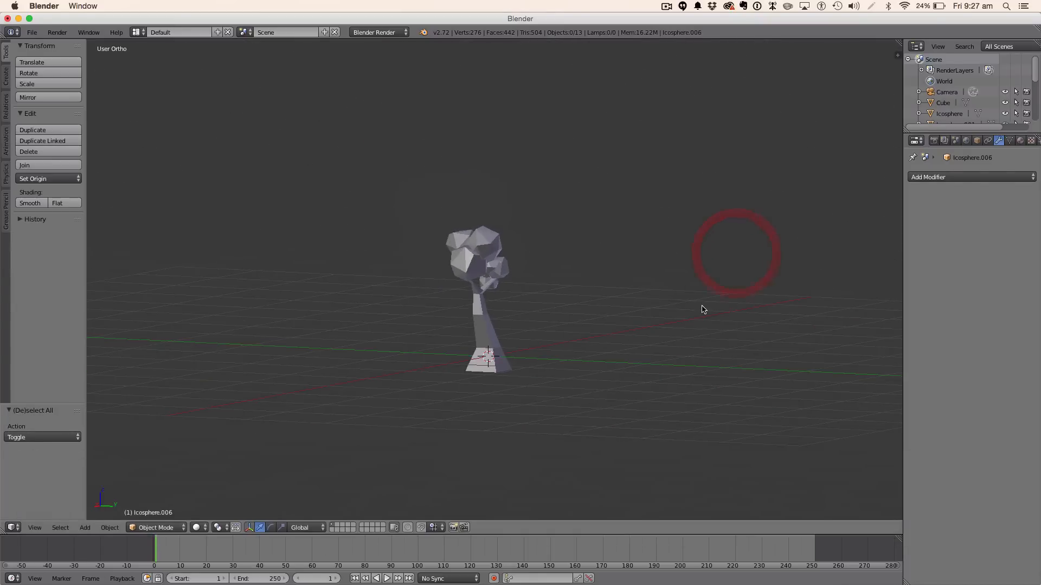
key(b)
drag(708, 404, 316, 163)
middle_drag(316, 163, 417, 235)
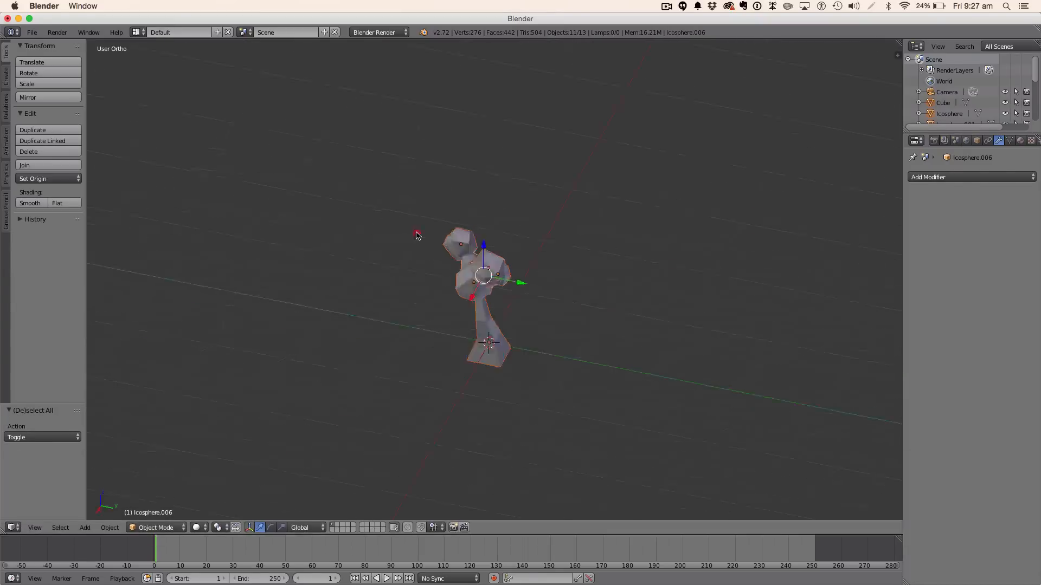
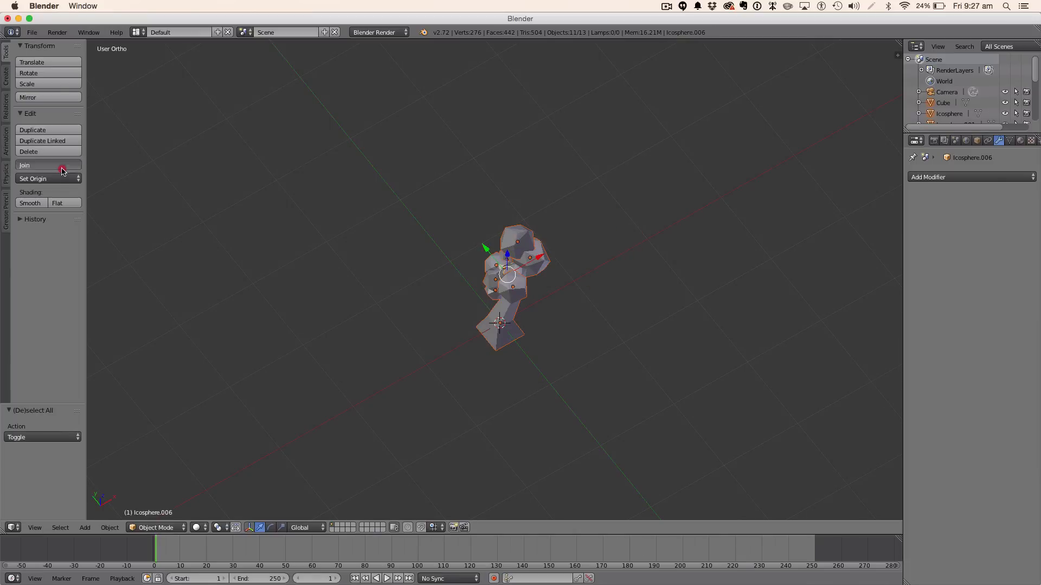
click(61, 166)
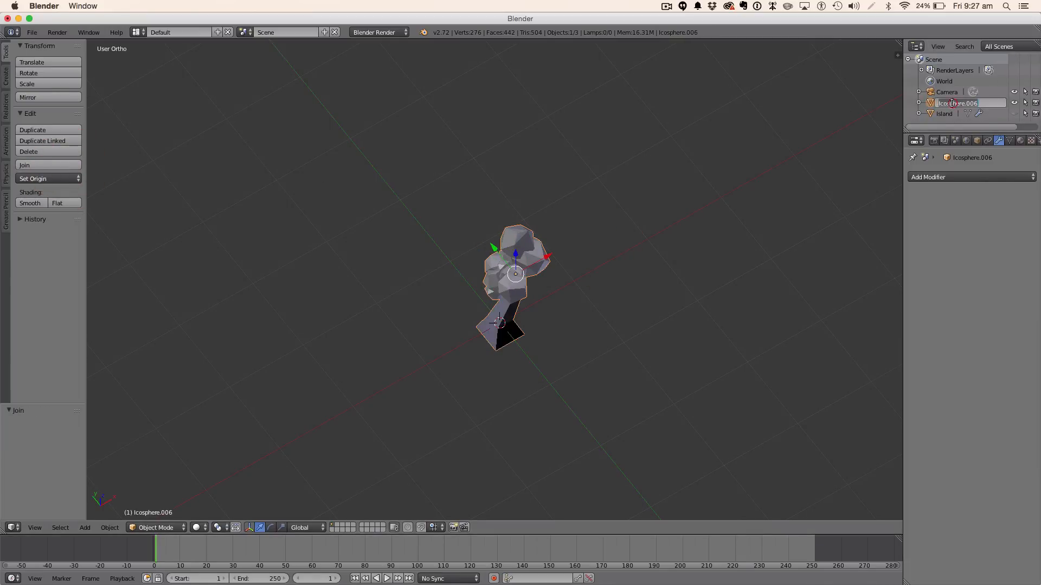
Step: Rename the joined object to Tree and deselect it
key(shift)
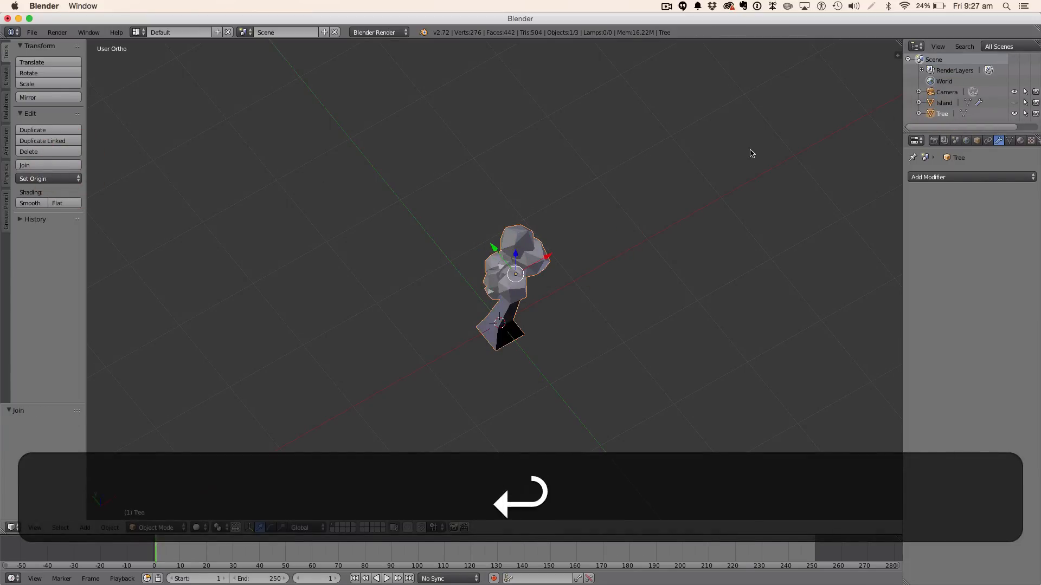
key(a)
scroll(647, 165, up, 3)
middle_drag(647, 165, 532, 174)
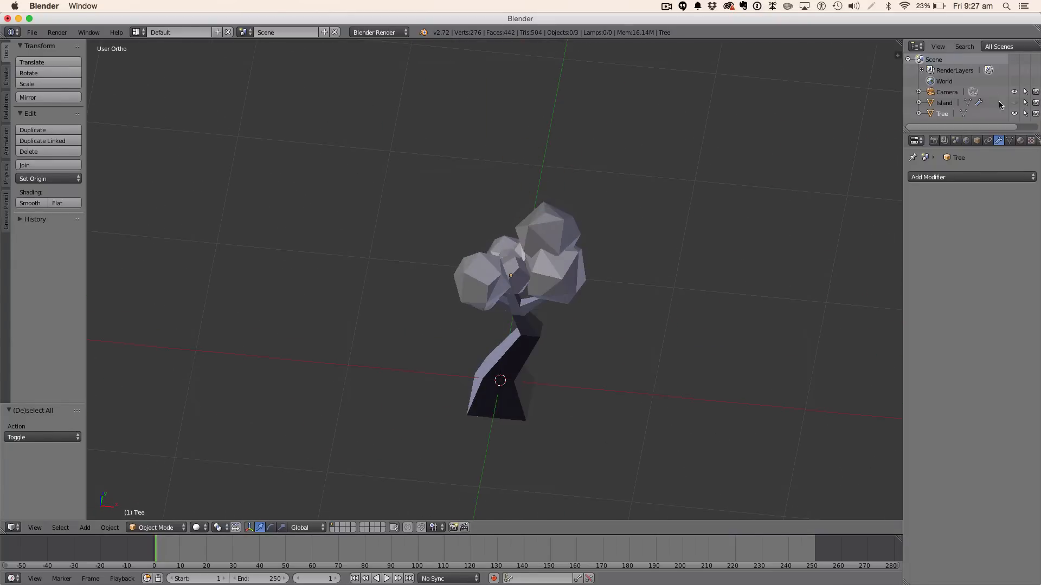
Step: Unhide the Island object and raise the tree about 0.79 along Z so it stands on the island
click(1016, 102)
middle_drag(720, 201, 864, 158)
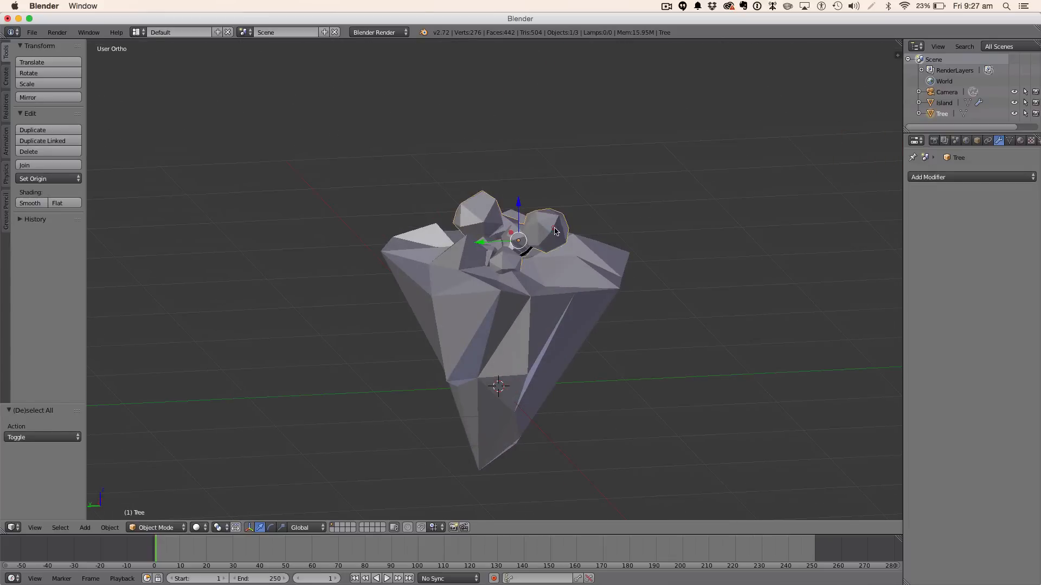
drag(526, 220, 530, 108)
middle_drag(547, 217, 618, 260)
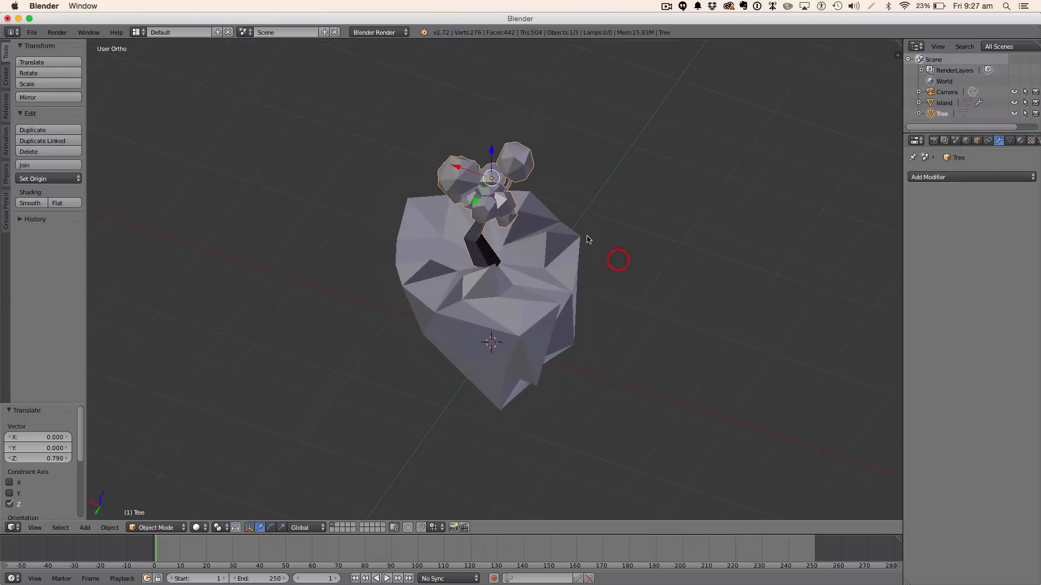
Step: Move the tree about -0.495 along Y and 0.309 along X towards the island's edge
middle_drag(564, 217, 717, 233)
drag(510, 201, 463, 204)
middle_drag(464, 204, 539, 189)
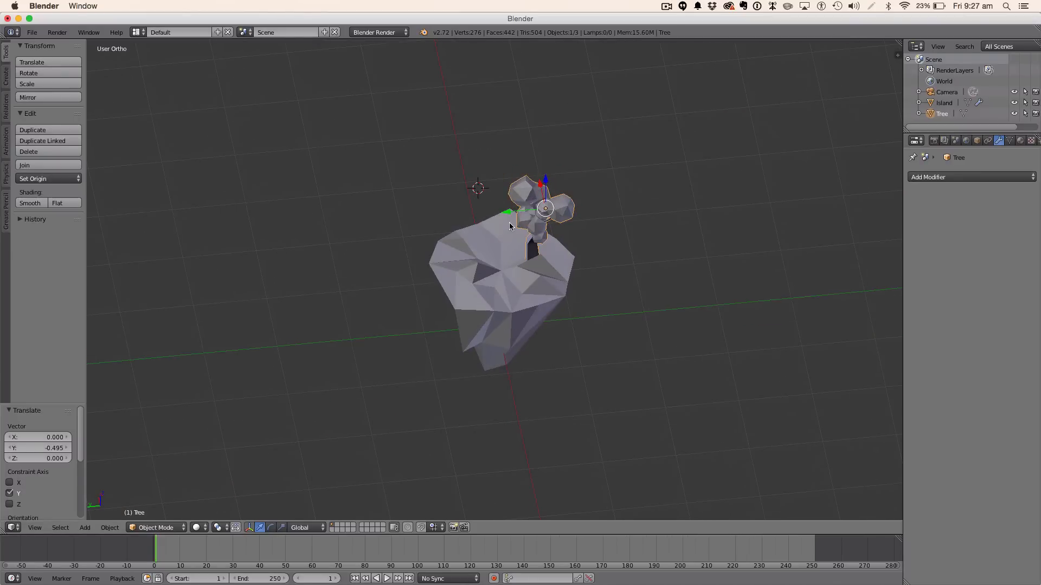
middle_drag(510, 226, 625, 222)
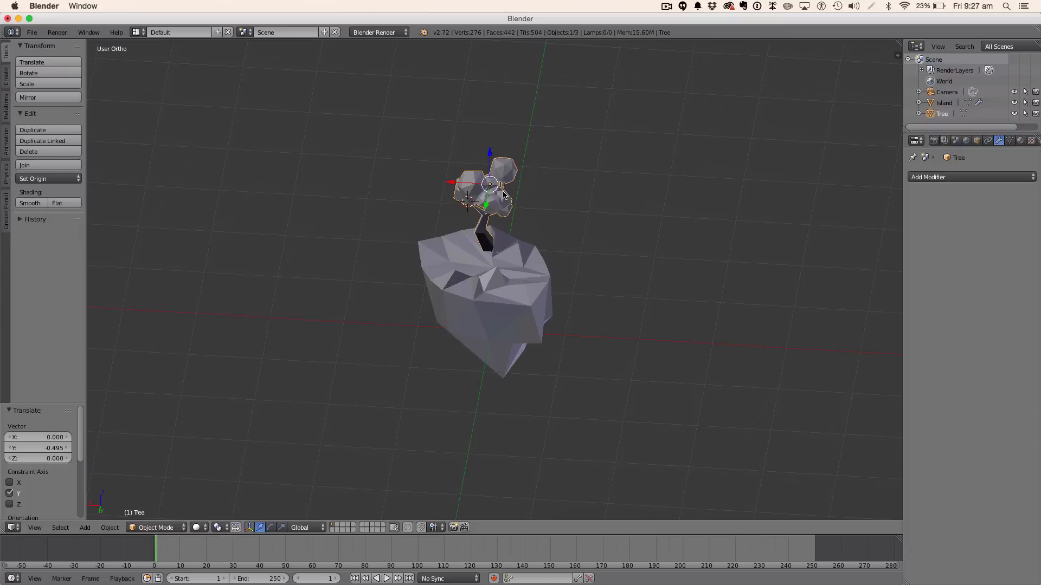
drag(443, 186, 421, 189)
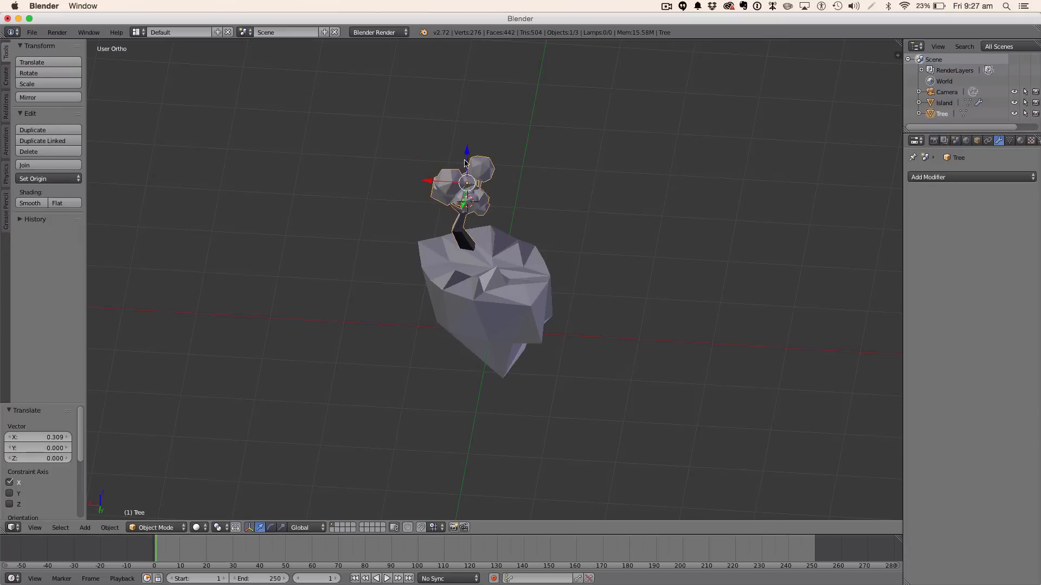
Step: Adjust the tree's height along Z on the island and rotate it around the Z axis
mouse_move(468, 162)
mouse_down()
mouse_move(470, 135)
mouse_move(477, 145)
mouse_up()
middle_drag(524, 158, 659, 128)
key(a)
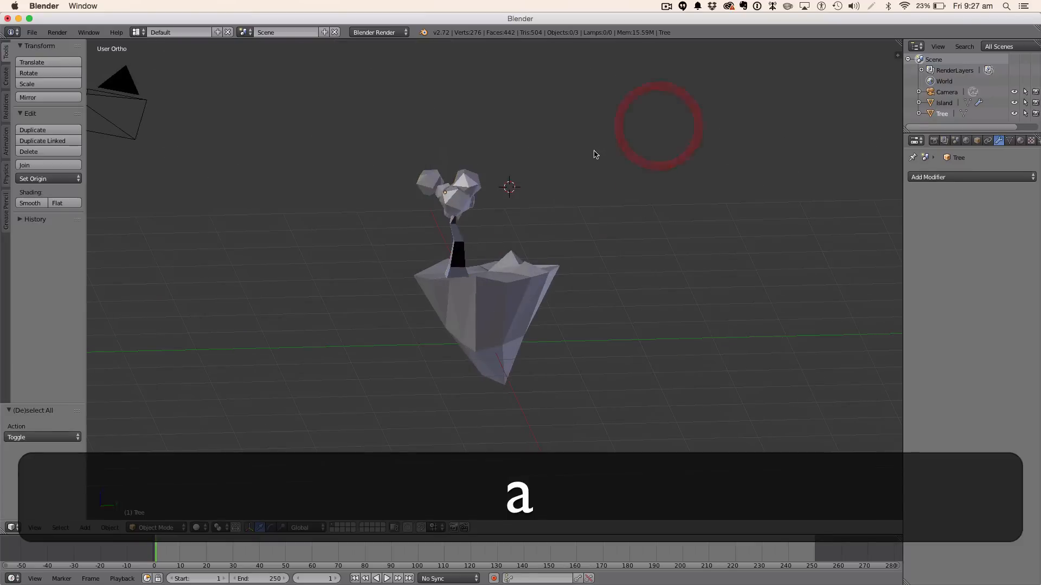
middle_drag(594, 156, 667, 165)
key(z)
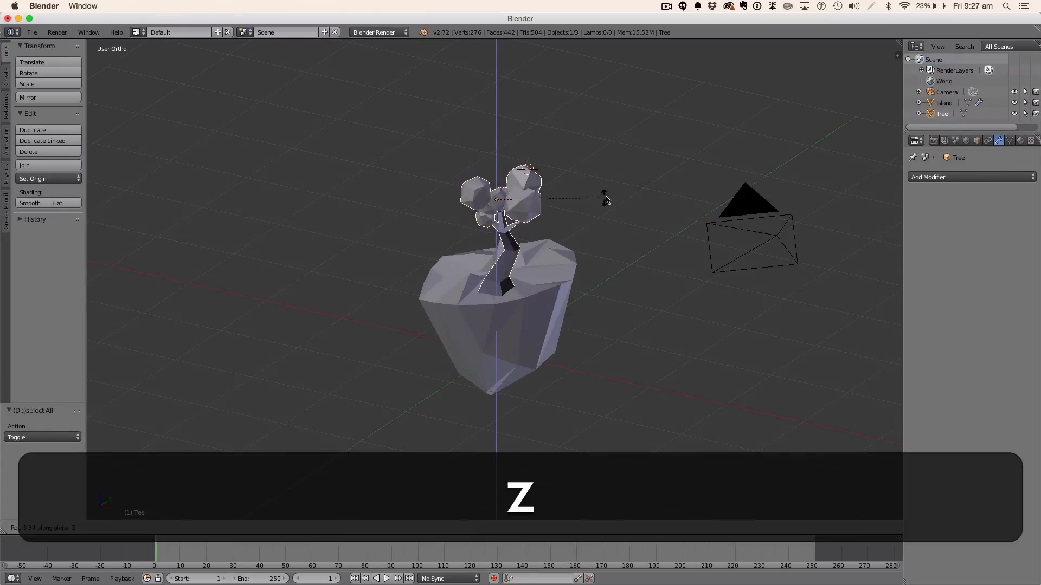
click(607, 127)
Step: Duplicate the tree in place
middle_drag(568, 164, 658, 191)
key(shift+d)
right_click(668, 190)
key(g)
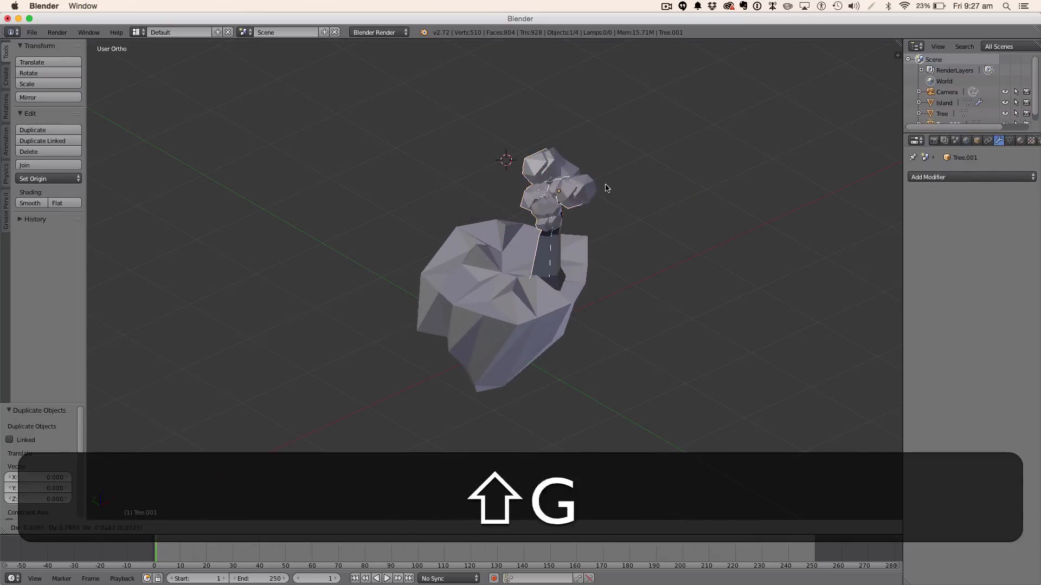
right_click(534, 130)
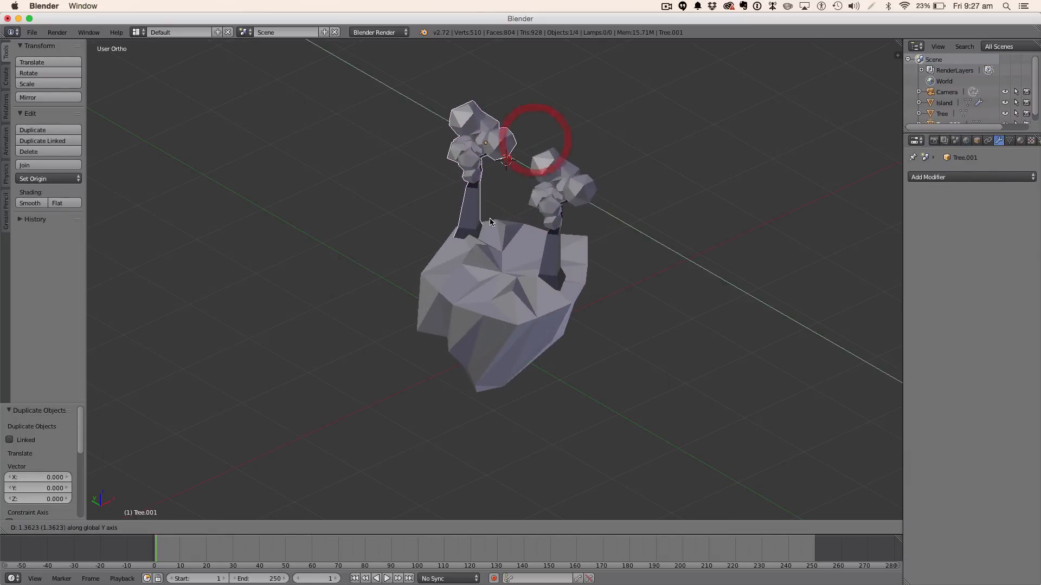
right_click(493, 223)
key(ctrl+z)
middle_drag(508, 234, 592, 237)
key(shift+d)
right_click(591, 234)
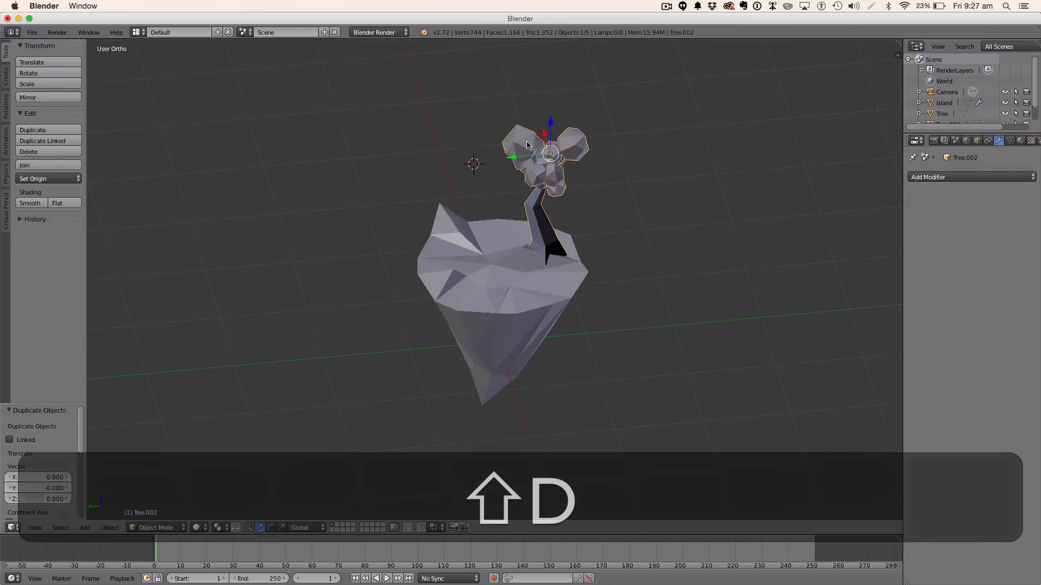
scroll(935, 91, down, 2)
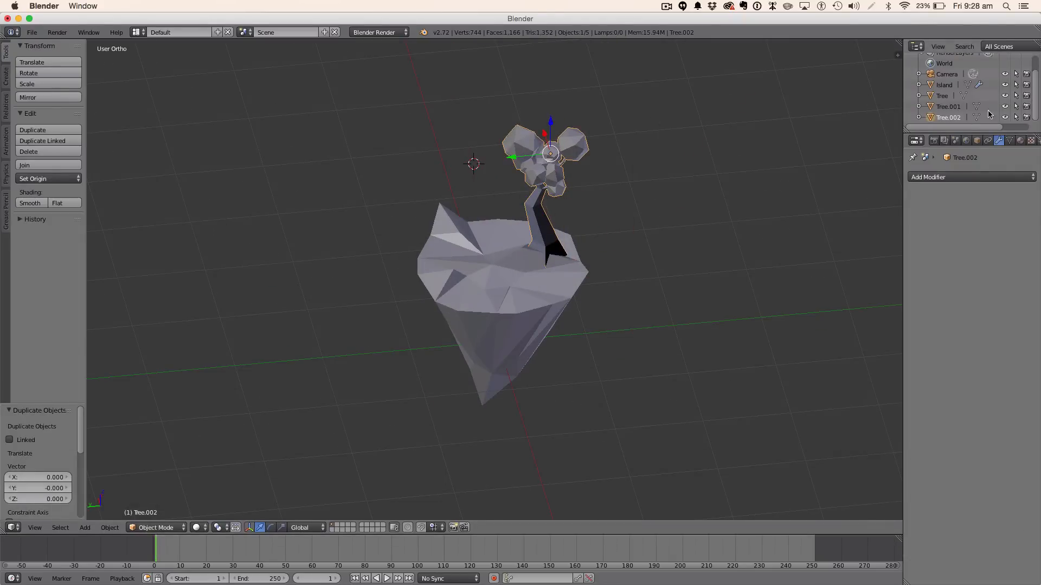
key(x)
click(644, 162)
Step: Move the duplicate tree to the other side of the island and rotate it about 43° around the Z axis
right_click(572, 166)
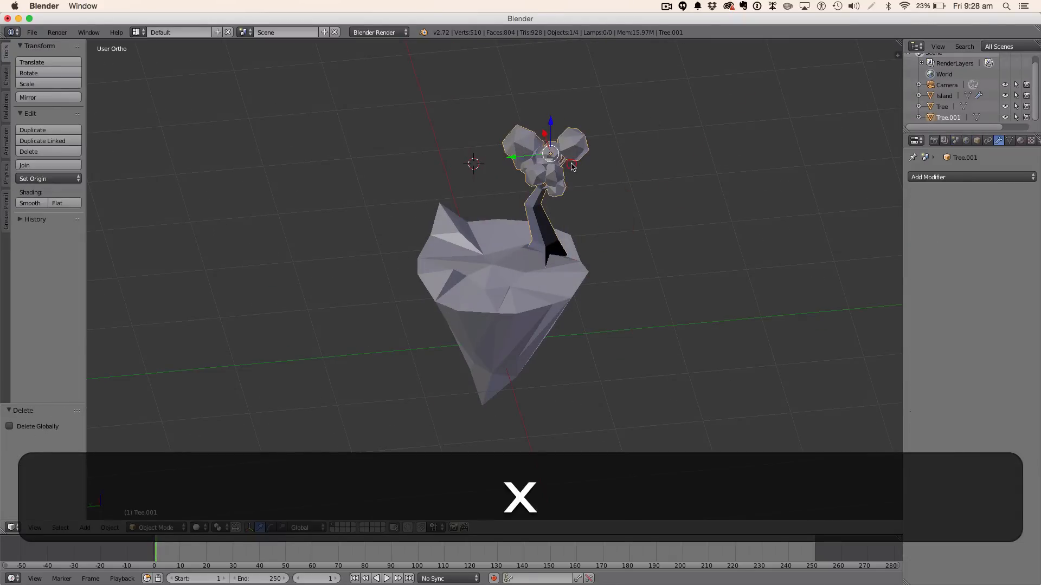
drag(508, 160, 458, 171)
key(r)
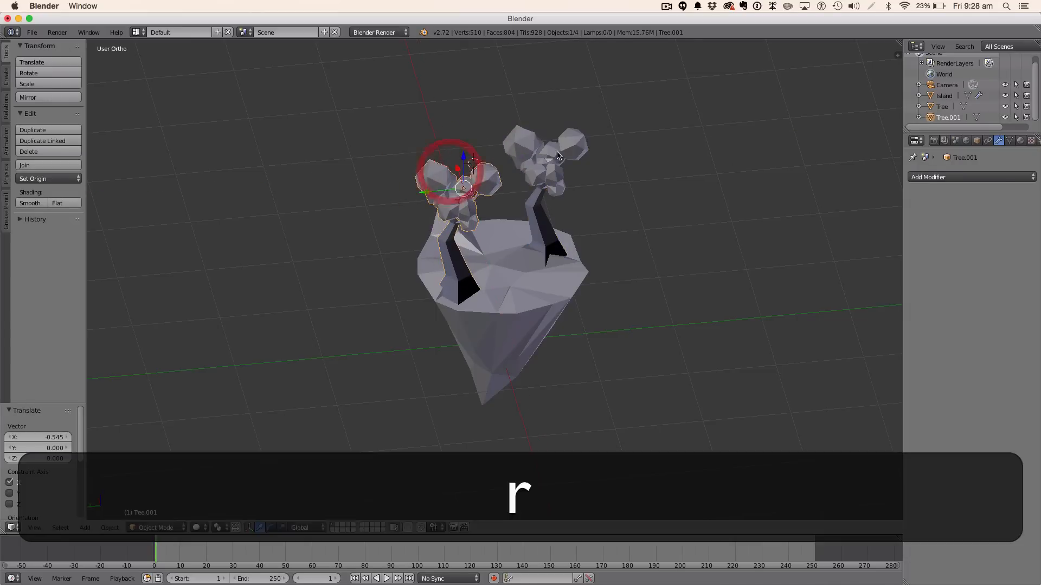
key(z)
click(495, 124)
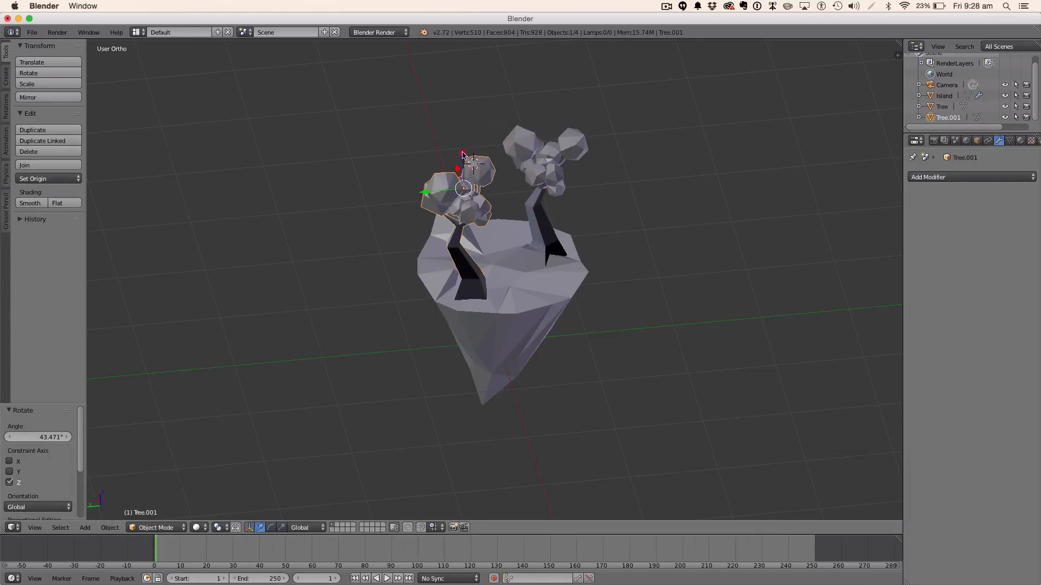
key(a)
middle_drag(460, 151, 653, 193)
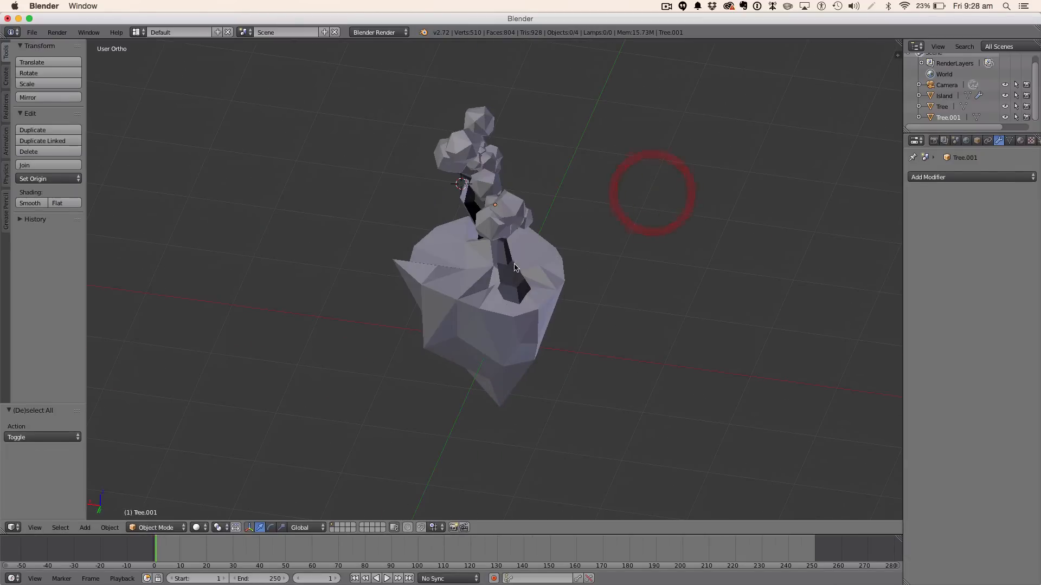
Step: Scale the duplicate tree to about 0.7 along Z and lower it onto the island's surface
click(514, 266)
key(s)
key(z)
click(627, 278)
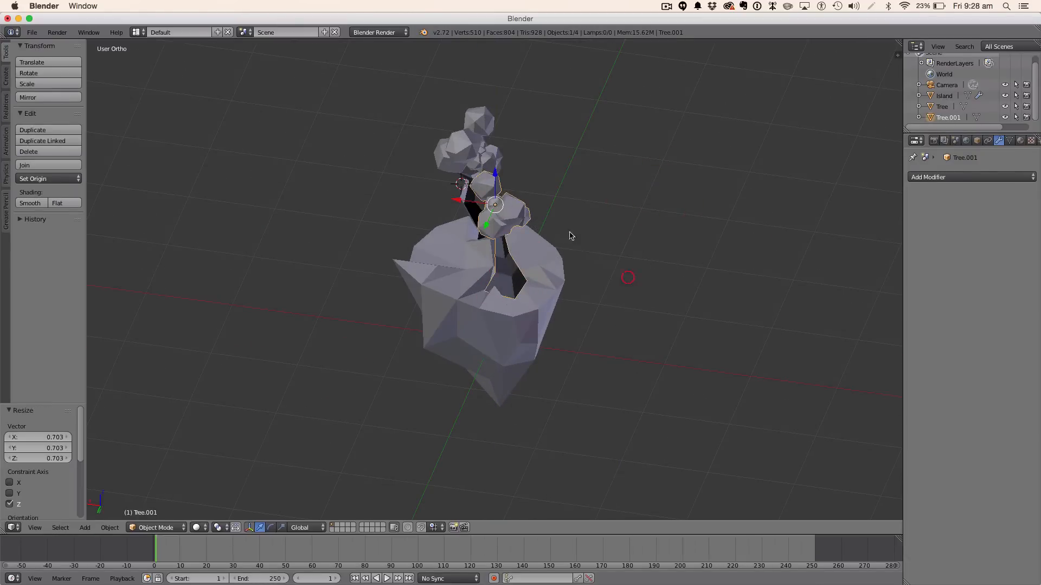
drag(493, 173, 491, 191)
key(a)
middle_drag(559, 201, 715, 176)
Step: Shorten the duplicate tree further by scaling it to about 0.64 along Z, and deselect it
right_click(544, 192)
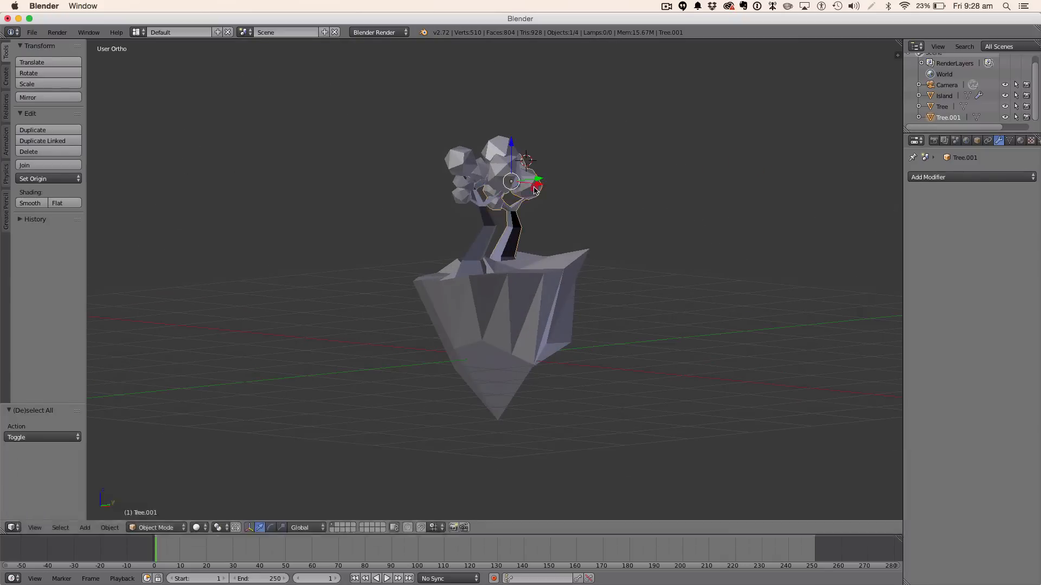
key(s)
key(z)
click(525, 183)
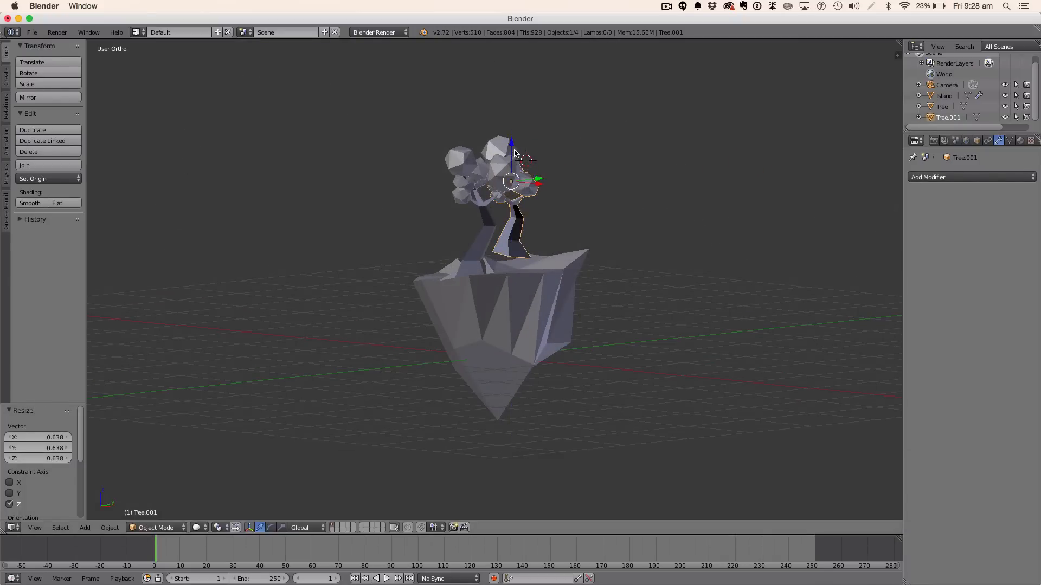
key(a)
middle_drag(515, 163, 731, 228)
Step: Reset the 3D cursor's location to 0 on all three axes
key(n)
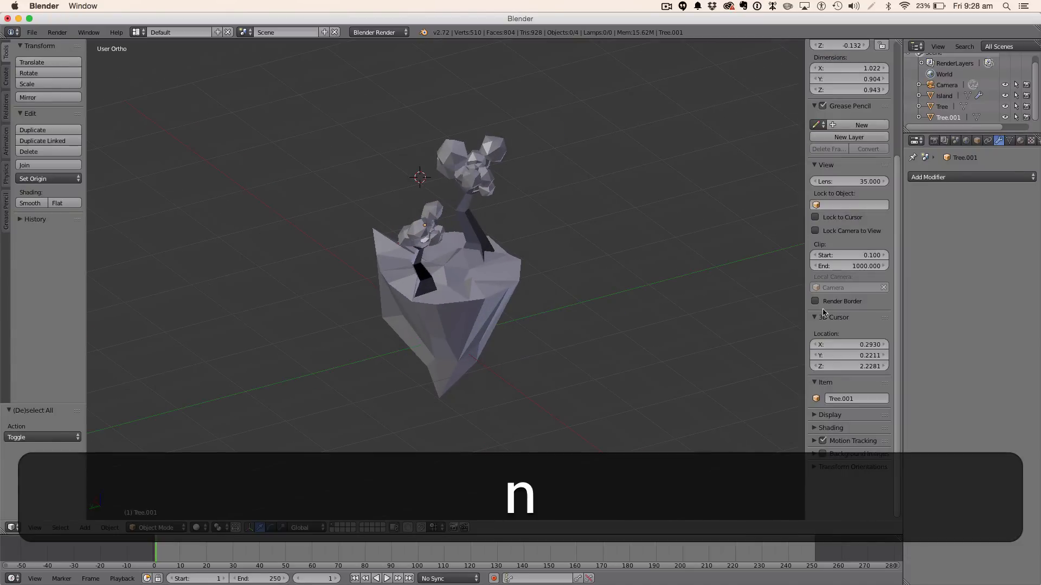
text(0)
key(Tab)
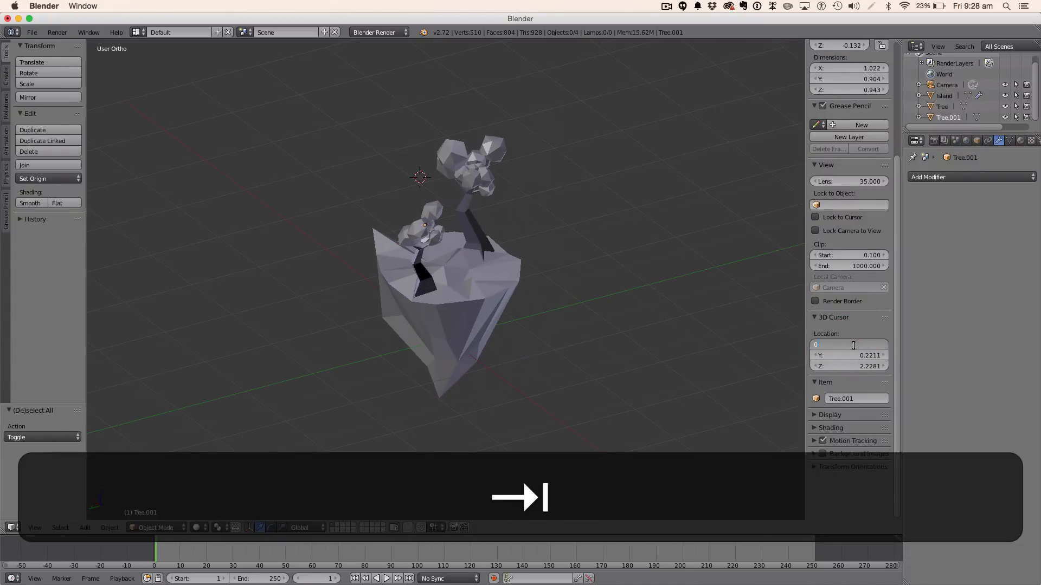
text(0)
key(Tab)
key(n)
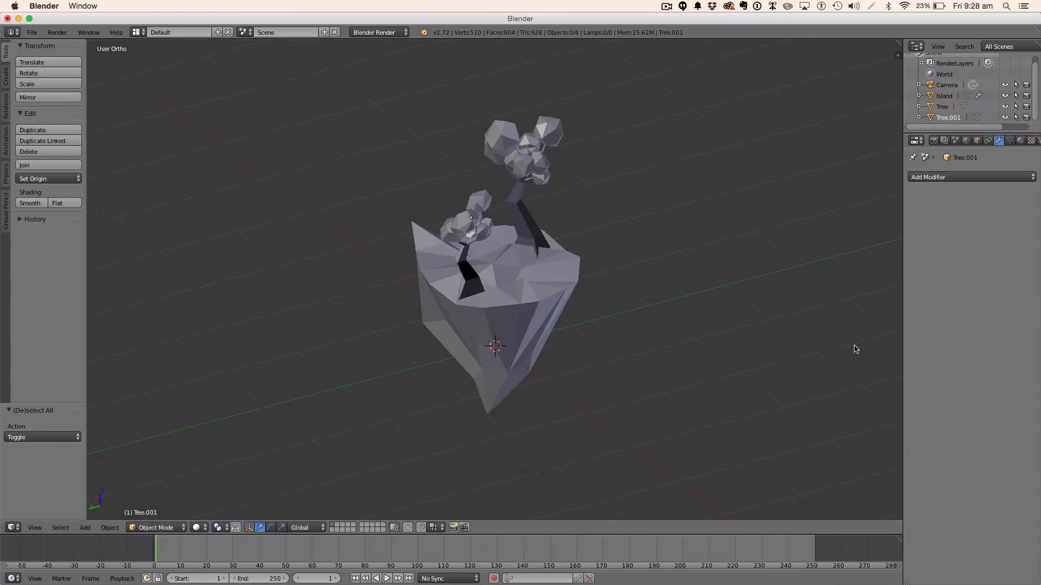
Step: Add a cube mesh at the 3D cursor and raise it 1.8 along Z above the island
key(shift+a)
mouse_move(557, 238)
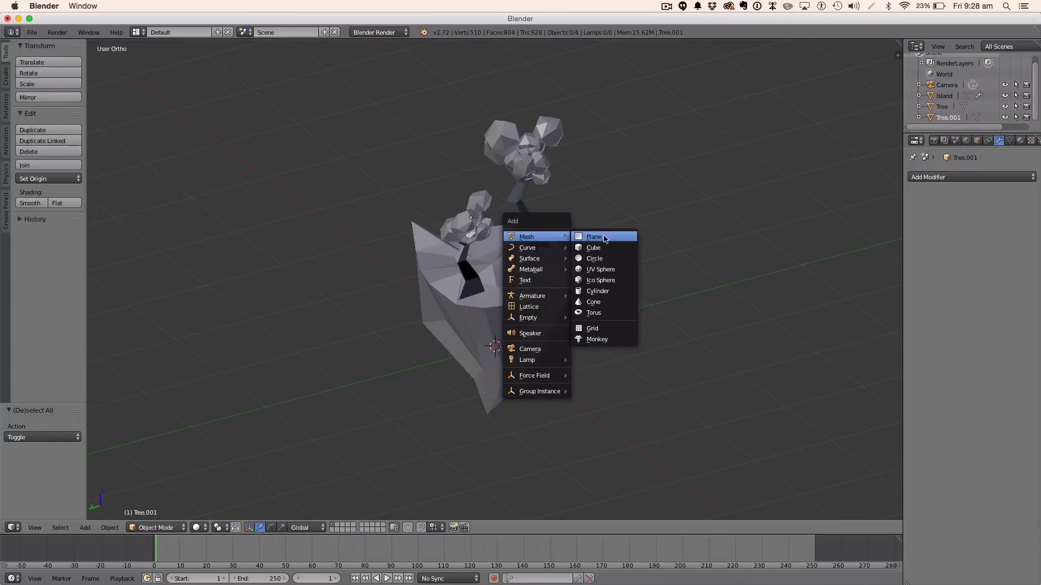
click(612, 249)
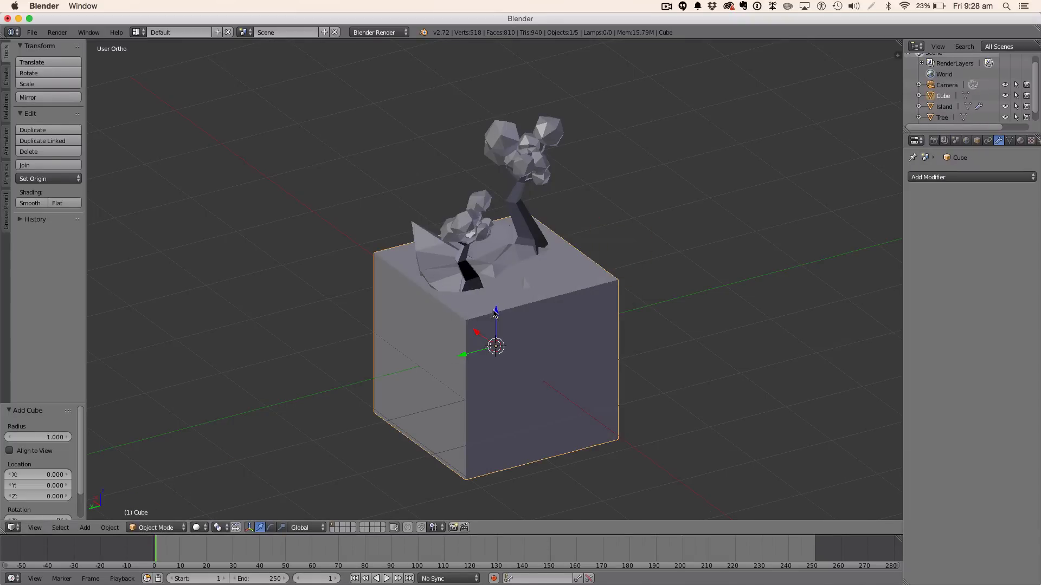
drag(494, 313, 458, 163)
Step: Flatten the cube to about 0.08 along Z, and shrink it in X and Y by about 0.135 and a further 0.586
key(s)
key(z)
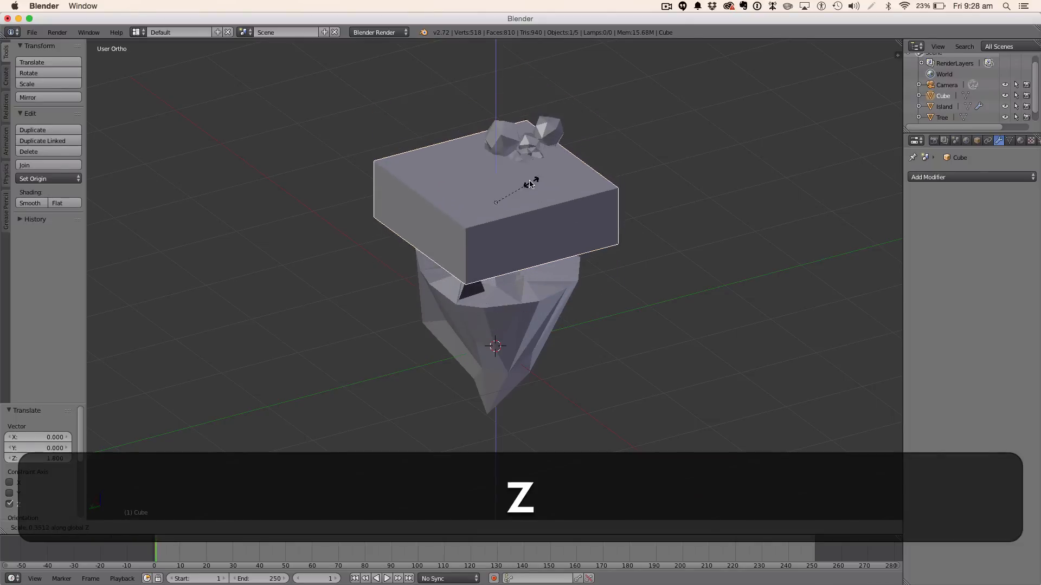
click(601, 193)
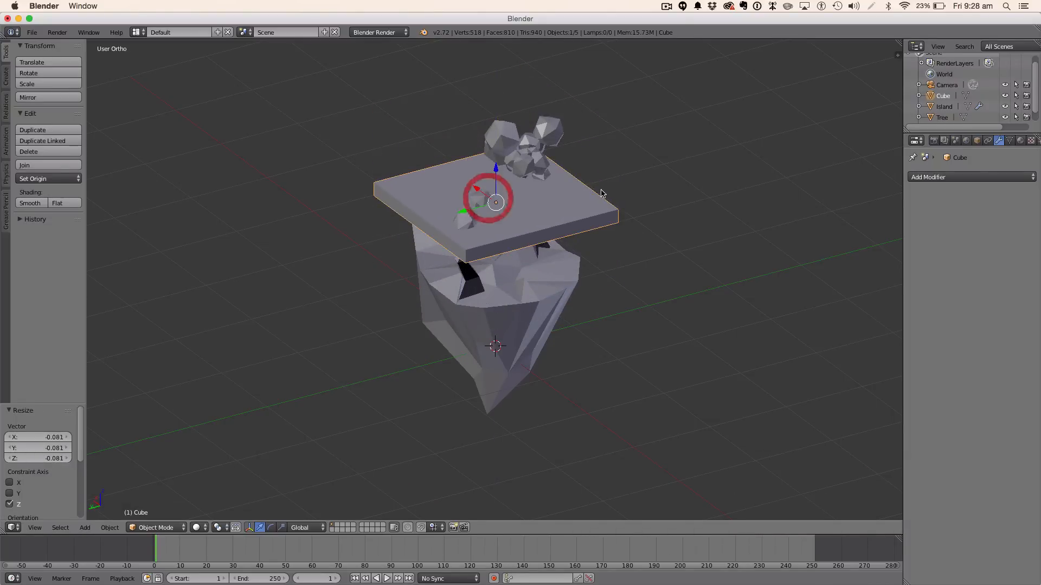
key(shift)
key(s)
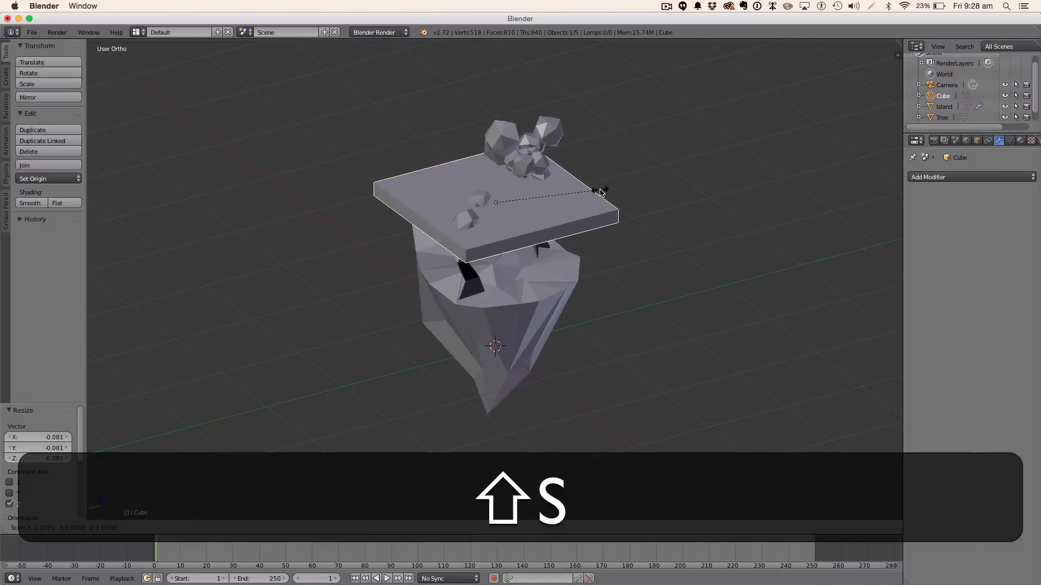
key(shift+z)
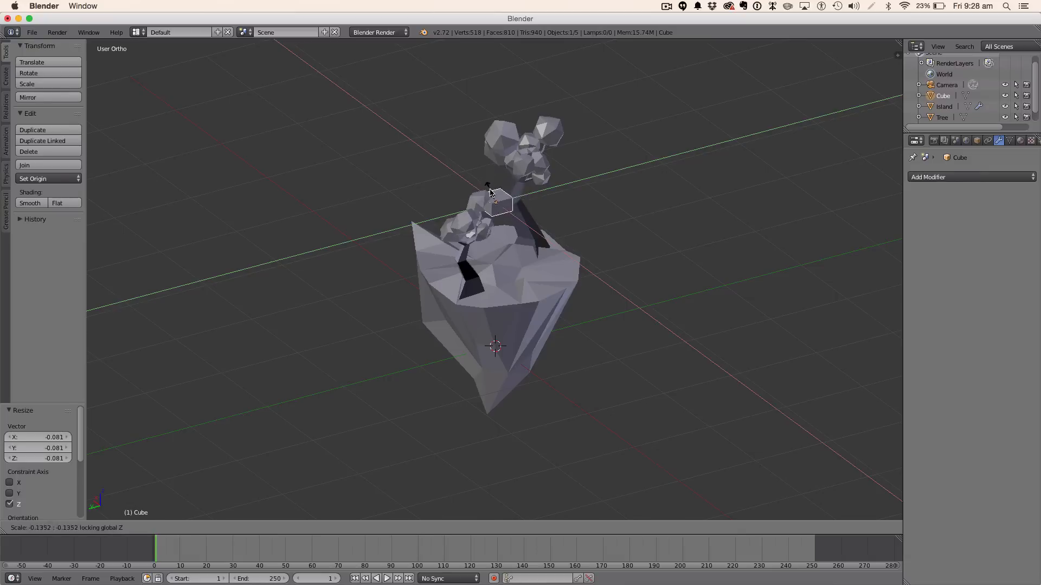
click(490, 193)
key(s)
key(shift+z)
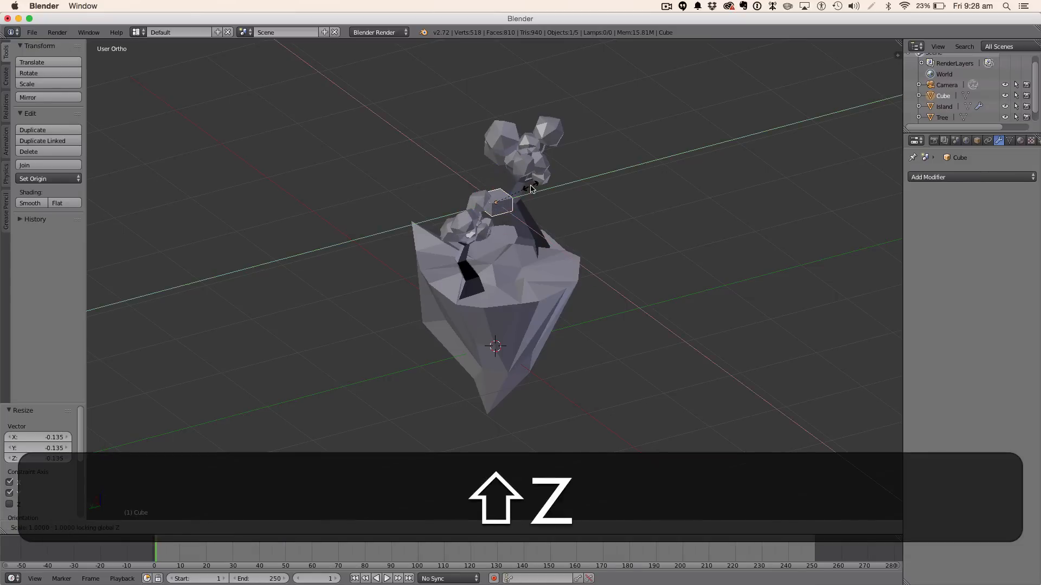
click(505, 186)
Step: Scale the small cube to about 0.129 along Z and lower it about 0.75 onto the island's surface
key(s)
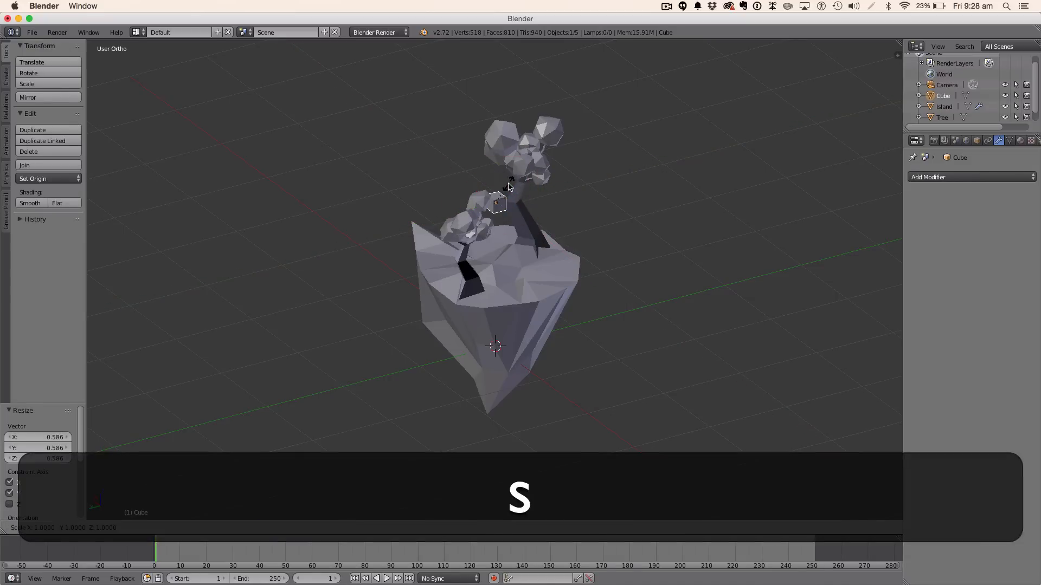
click(498, 204)
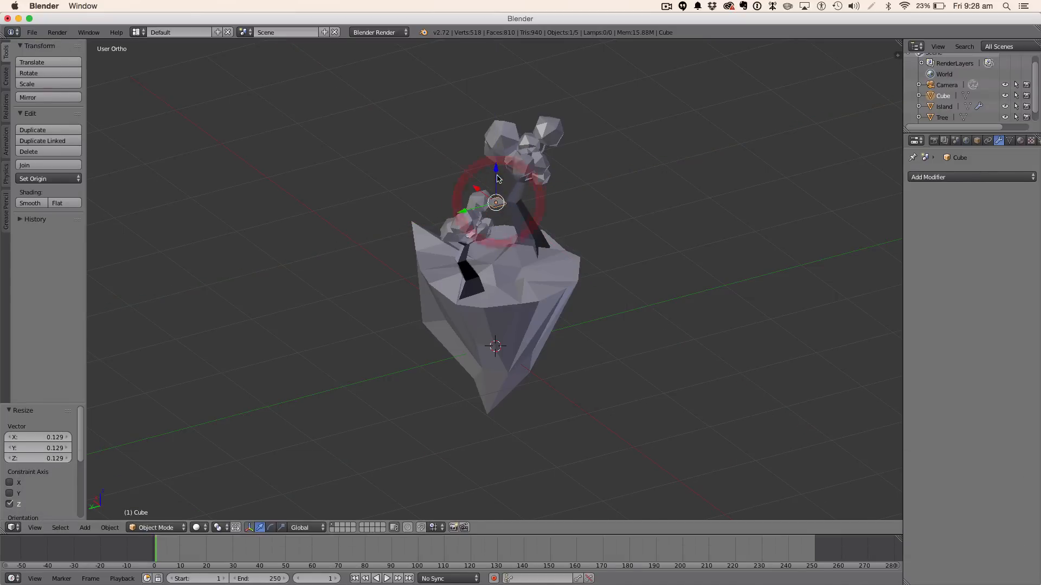
drag(494, 176, 493, 236)
Step: Thicken the flattened cube along Z
key(s)
key(z)
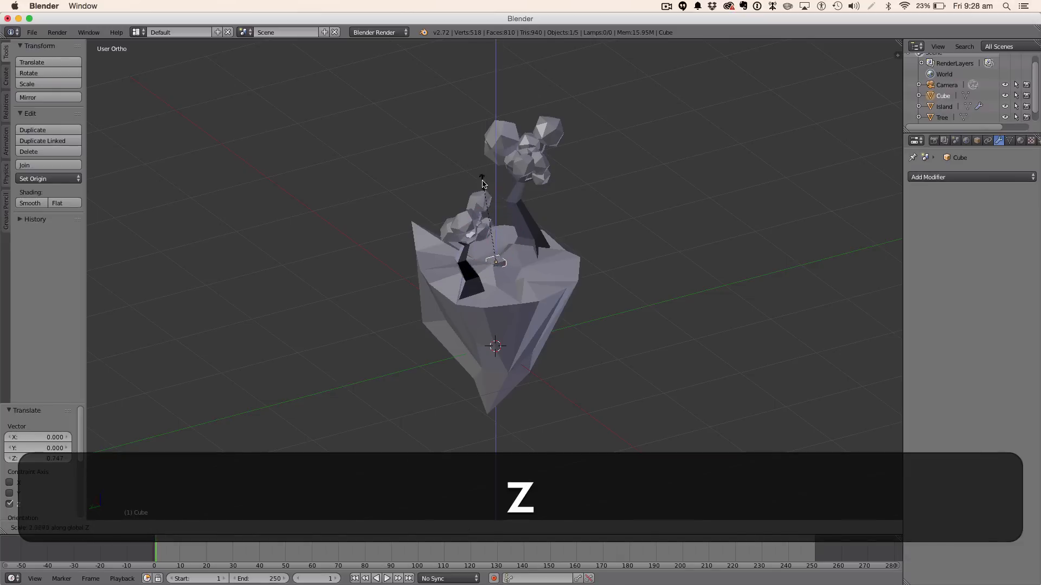
click(482, 183)
Step: Stretch the cube along X by a factor of about -14.45 into a long bar, and lower it 0.121 along Z
key(s)
key(x)
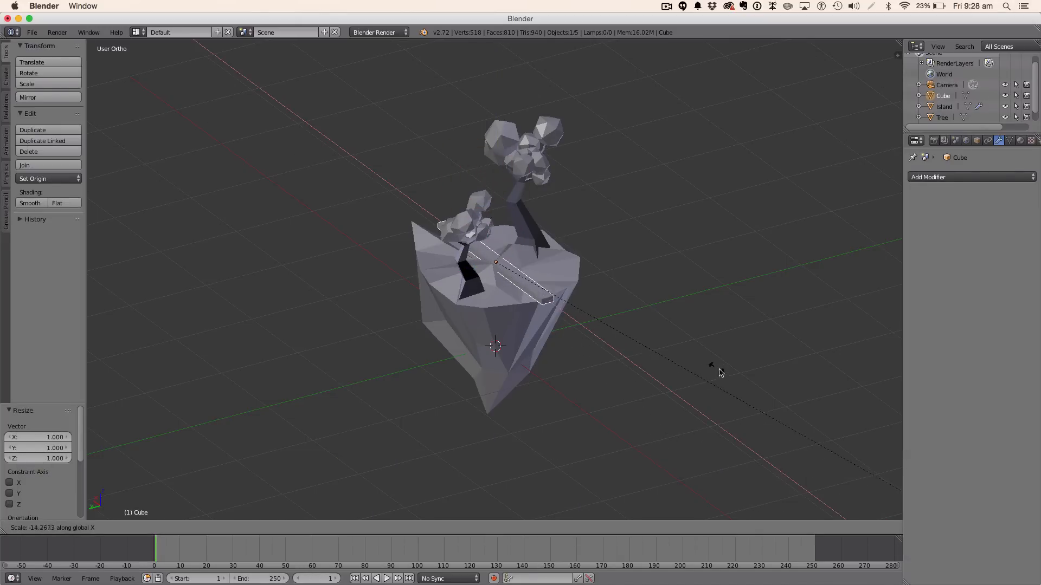
click(724, 373)
middle_drag(608, 302, 664, 279)
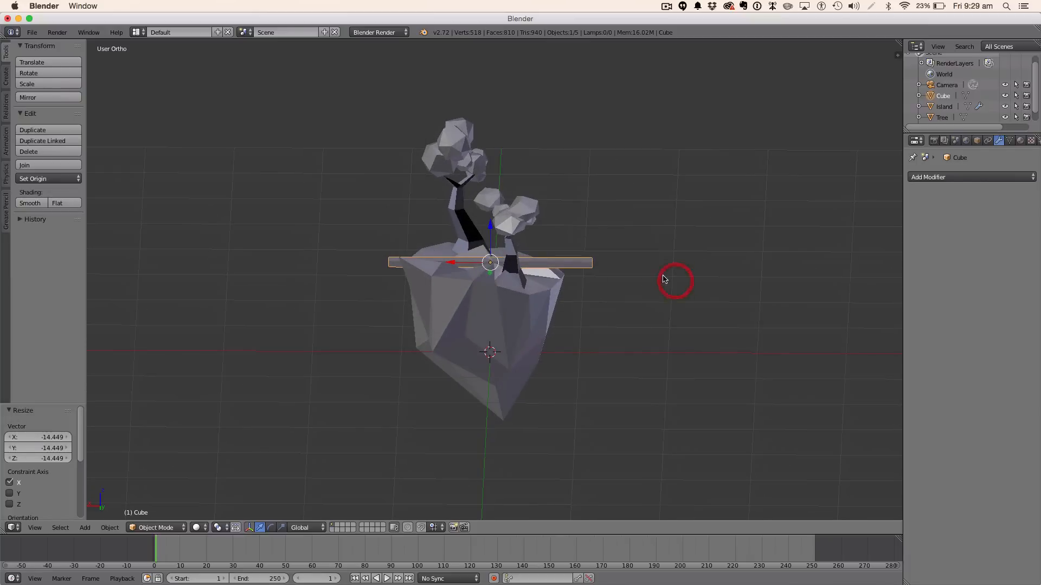
drag(490, 228, 490, 238)
key(r)
key(z)
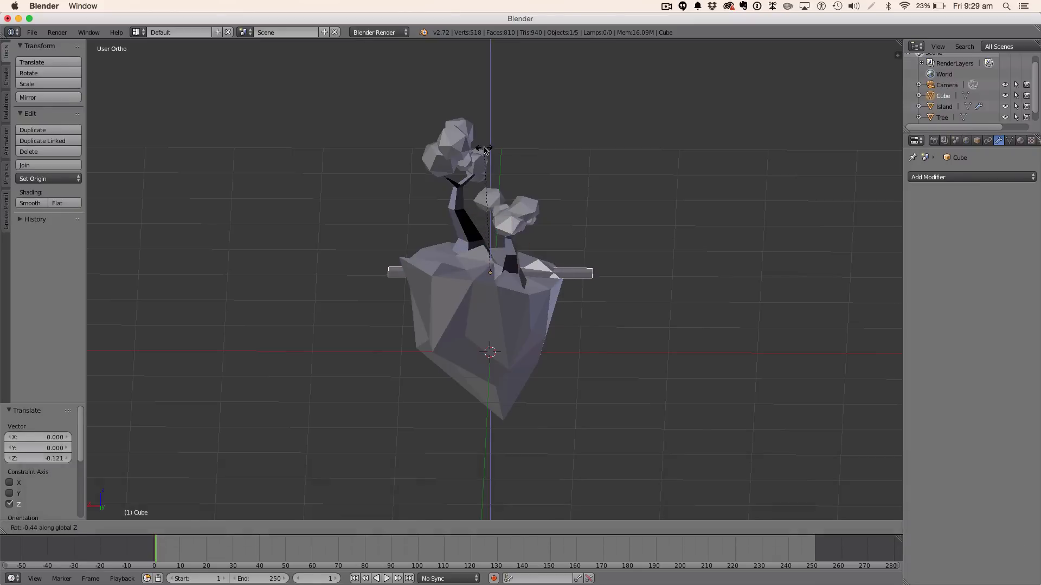
click(477, 151)
key(ctrl+z)
Step: Make the long bar taller by scaling it to about 2.162 along Z
key(s)
key(z)
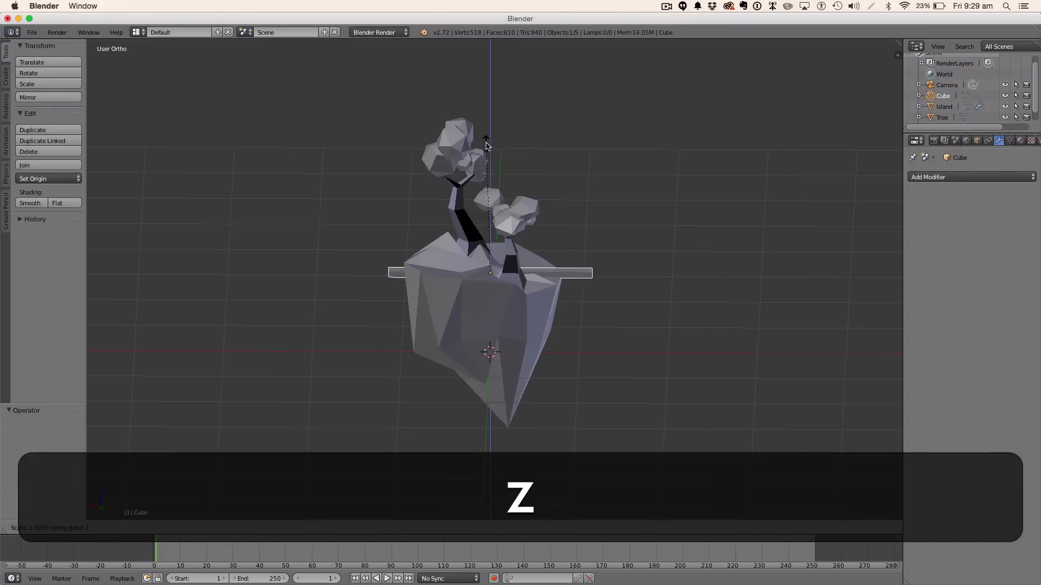
click(515, 476)
Step: Tilt the bar by rotating it about -5.36 degrees around the global Y axis
middle_drag(516, 477, 639, 453)
scroll(590, 394, up, 2)
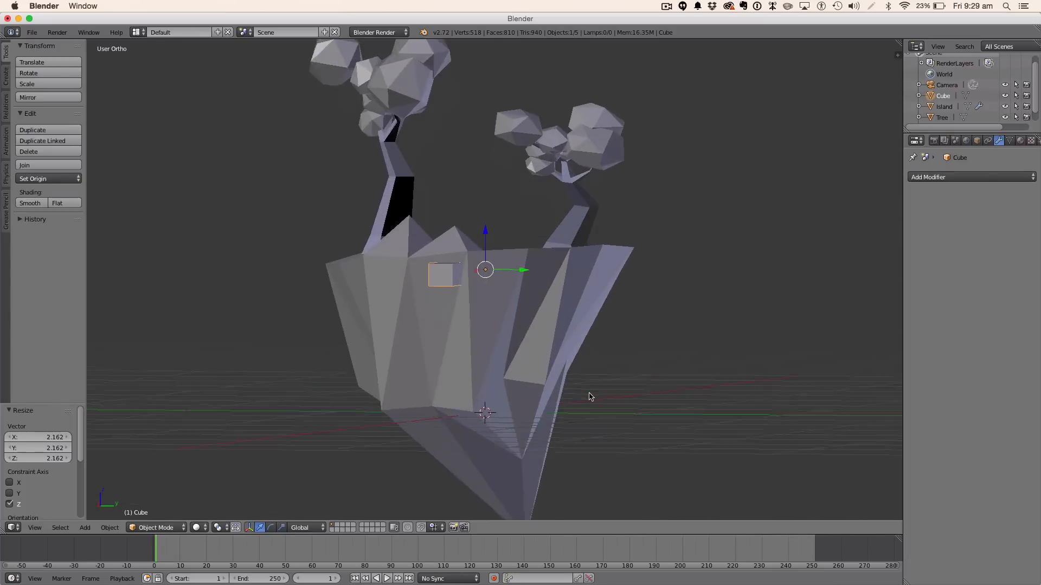
middle_drag(589, 395, 511, 400)
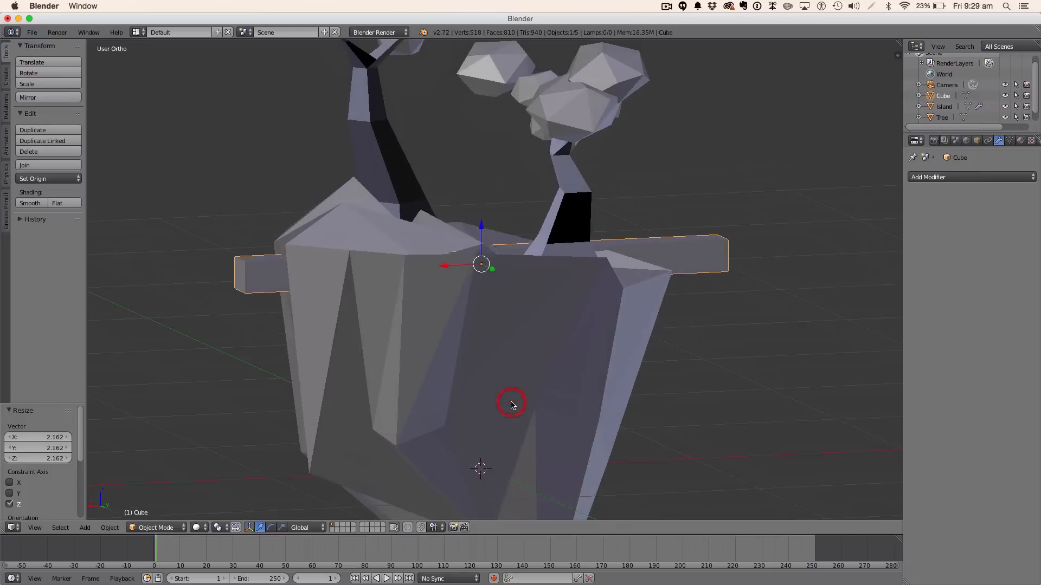
key(r)
key(z)
key(x)
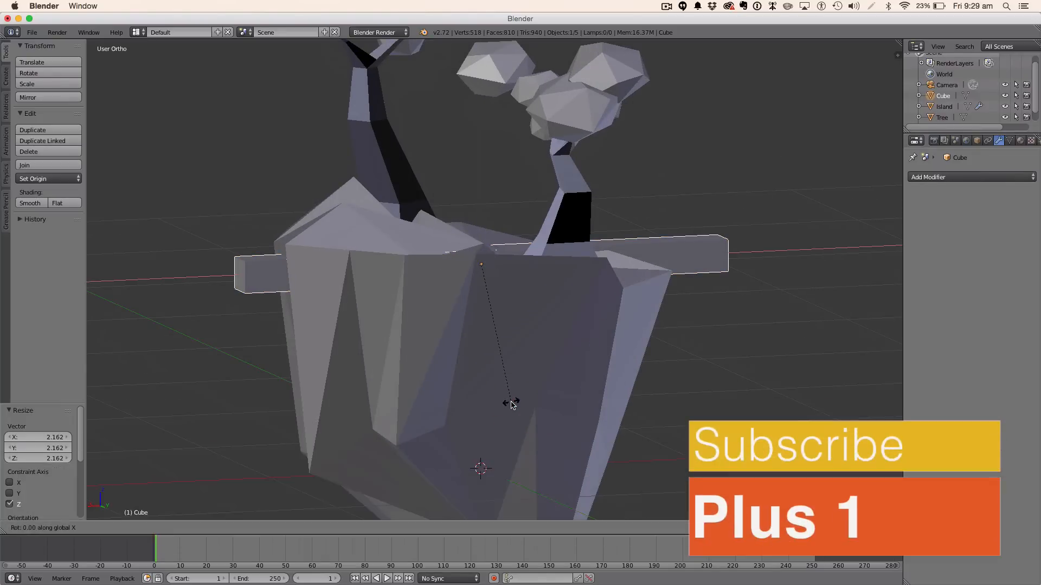
key(y)
click(499, 418)
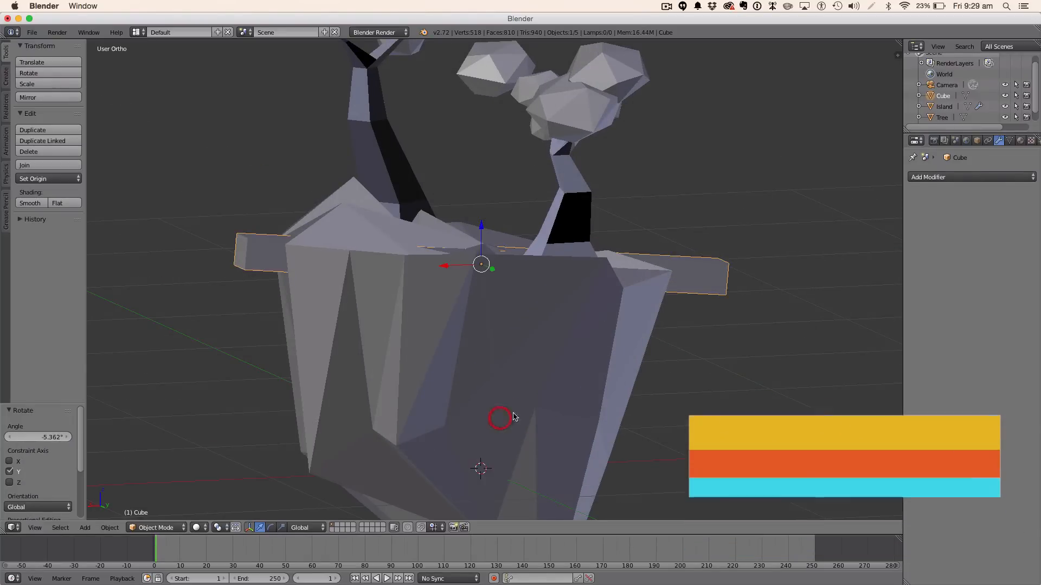
Step: Raise the bar 0.045 along Z, tilt it about 4 degrees further around Y in the same direction, and deselect it
middle_drag(499, 418, 553, 434)
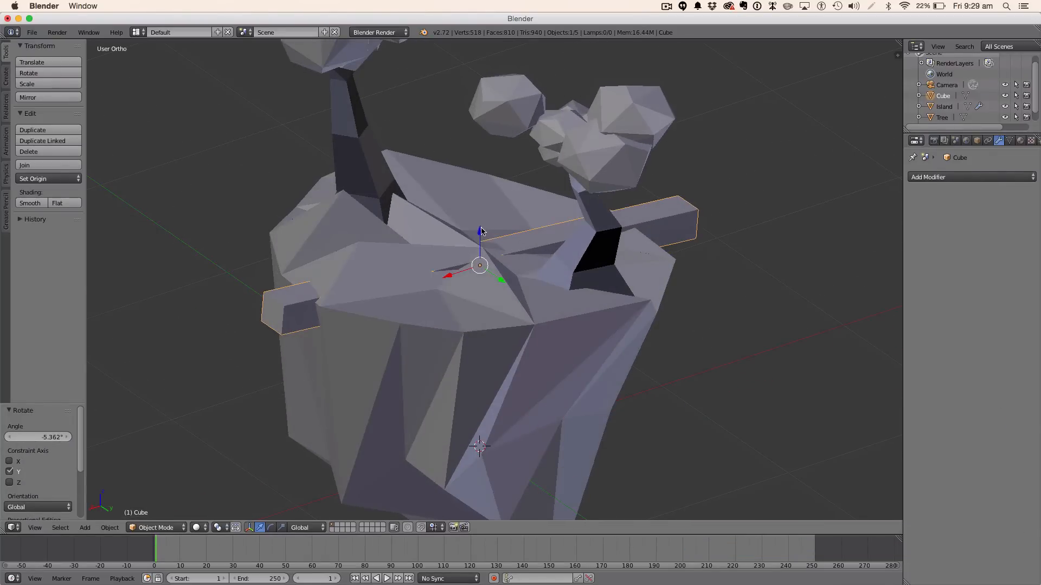
drag(481, 231, 472, 220)
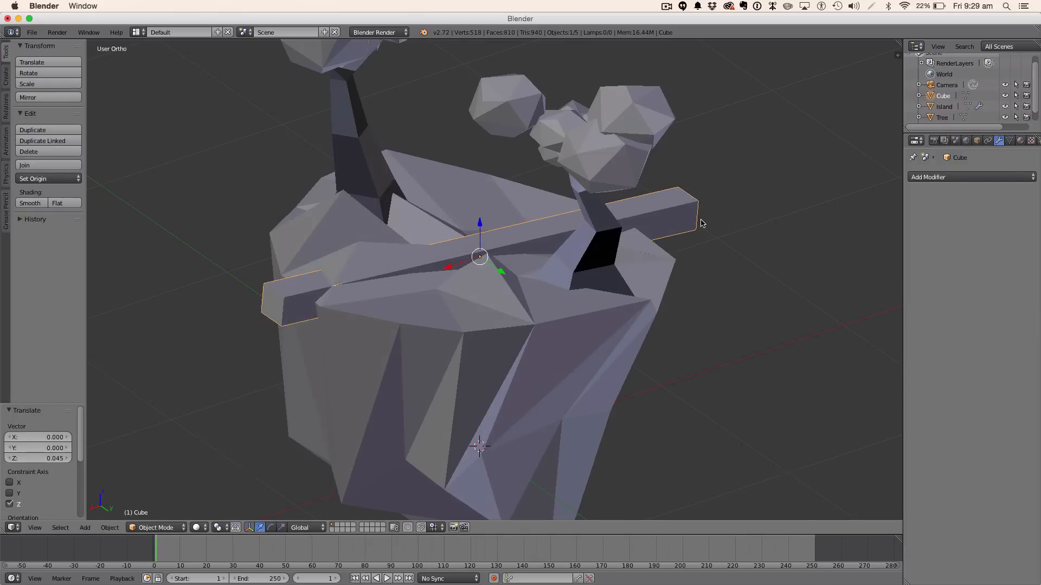
key(r)
key(x)
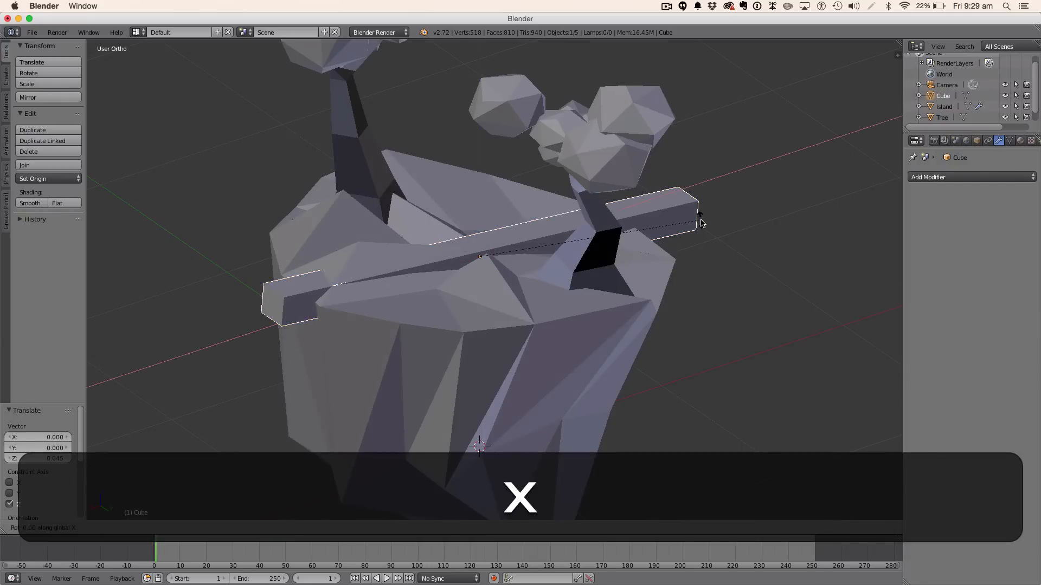
key(y)
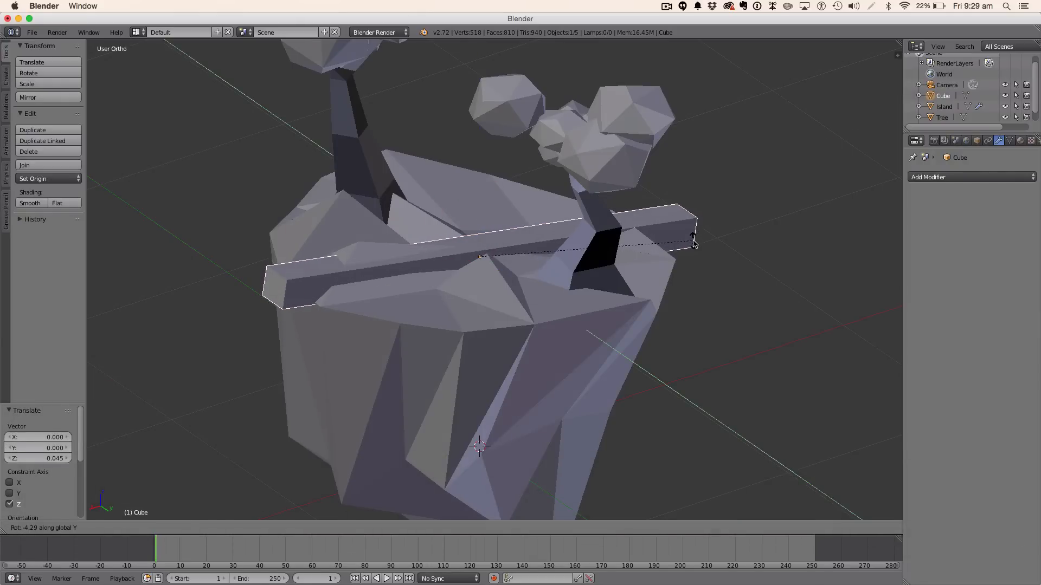
click(692, 238)
key(a)
Step: Widen the bar slightly by scaling it along the Y axis, and deselect it
middle_drag(692, 239, 716, 255)
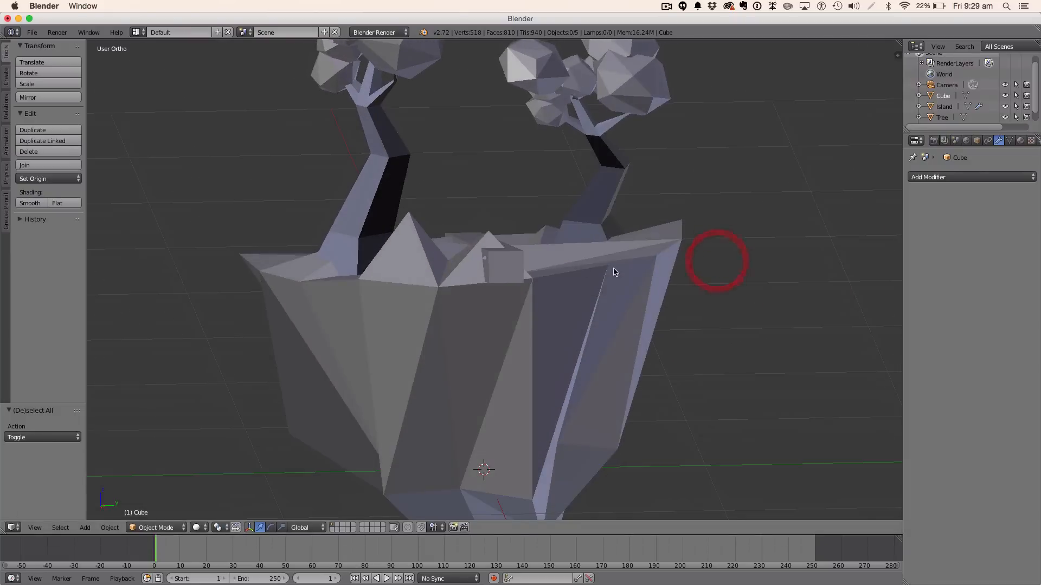
right_click(514, 274)
key(s)
key(x)
key(y)
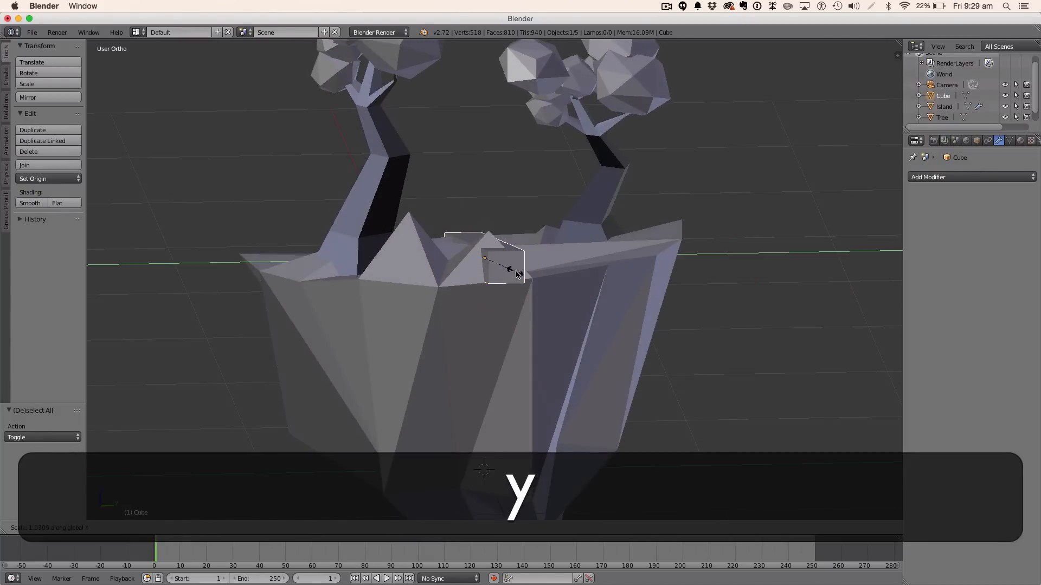
click(531, 272)
key(a)
Step: In front view, open the bar's mesh for editing in wireframe and select the four vertices at its raised end
middle_drag(606, 283, 654, 290)
right_click(652, 282)
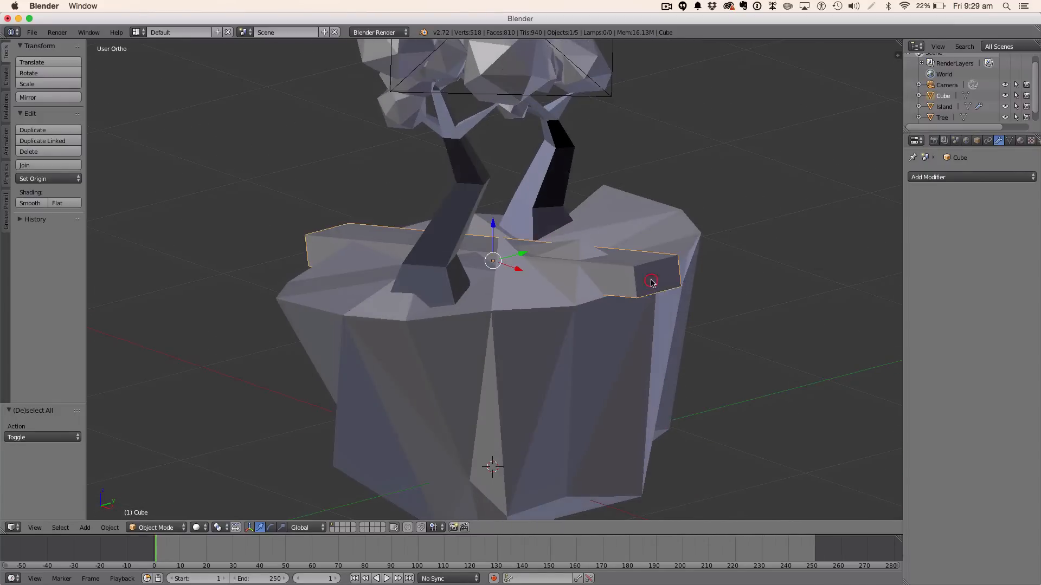
key(KP_1)
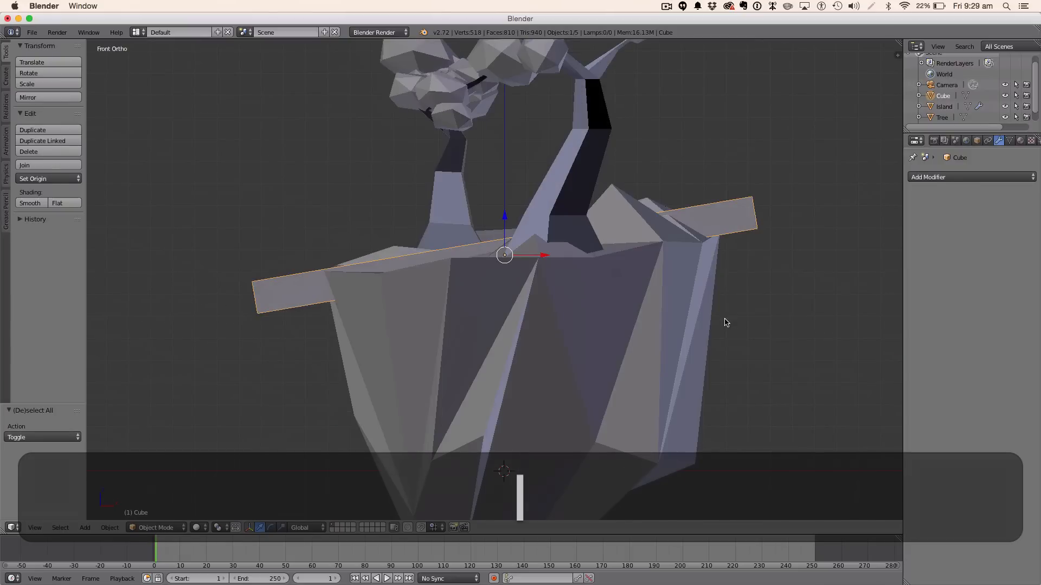
key(Tab)
key(Tab)
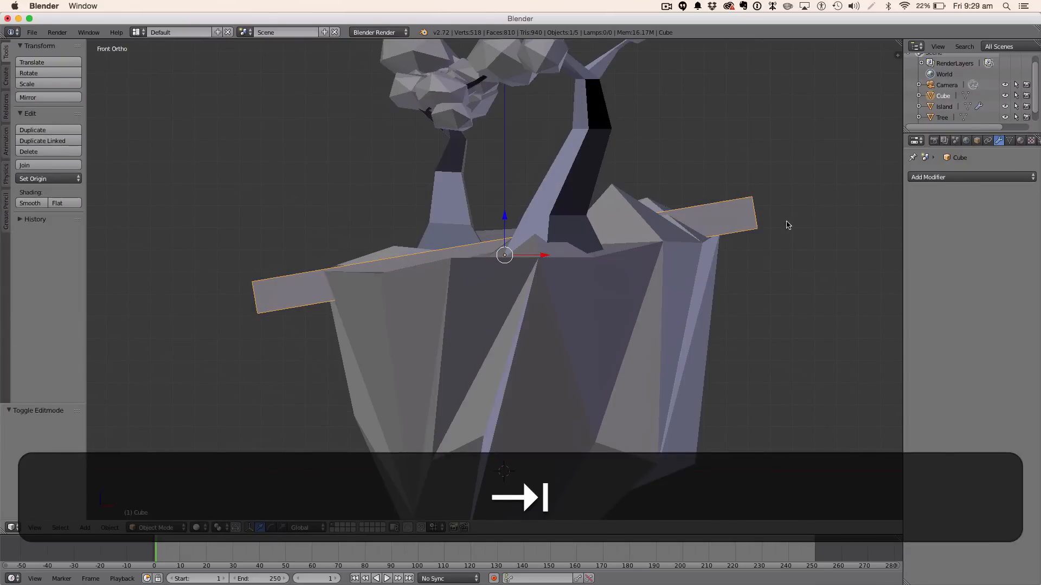
key(a)
key(Tab)
key(z)
key(a)
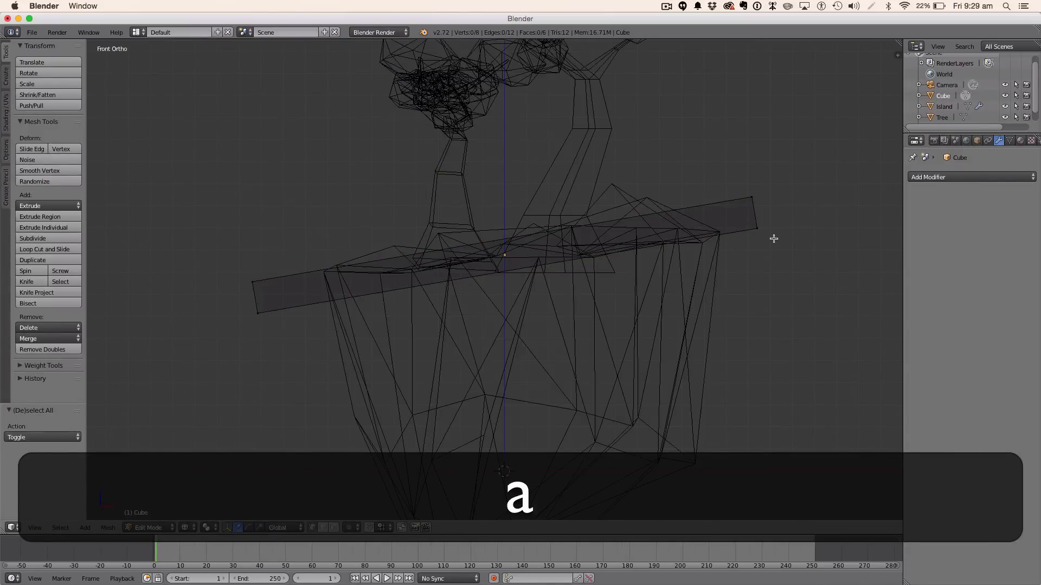
key(b)
drag(770, 281, 750, 97)
key(s)
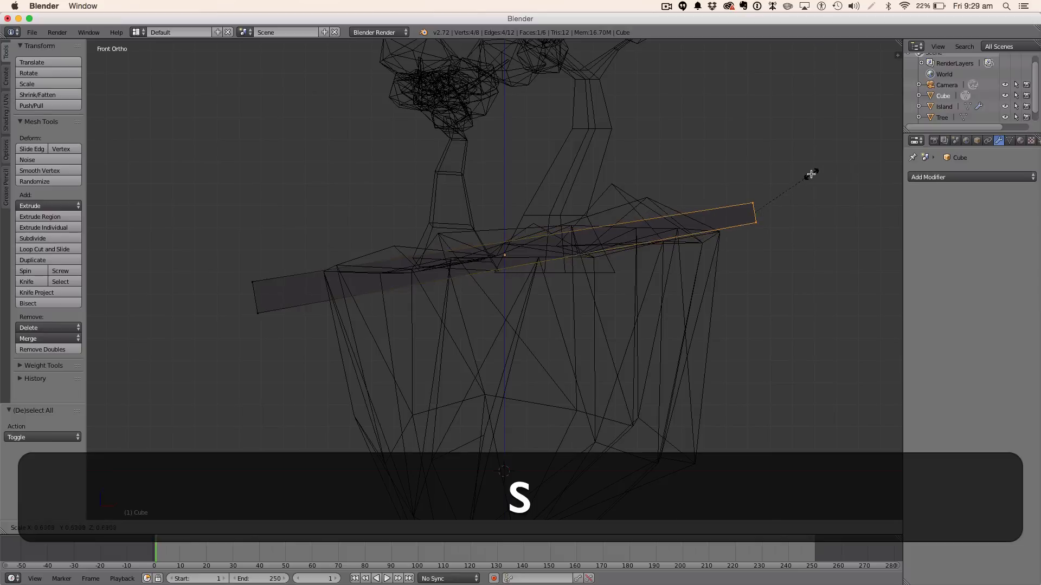
click(815, 167)
key(ctrl+z)
key(e)
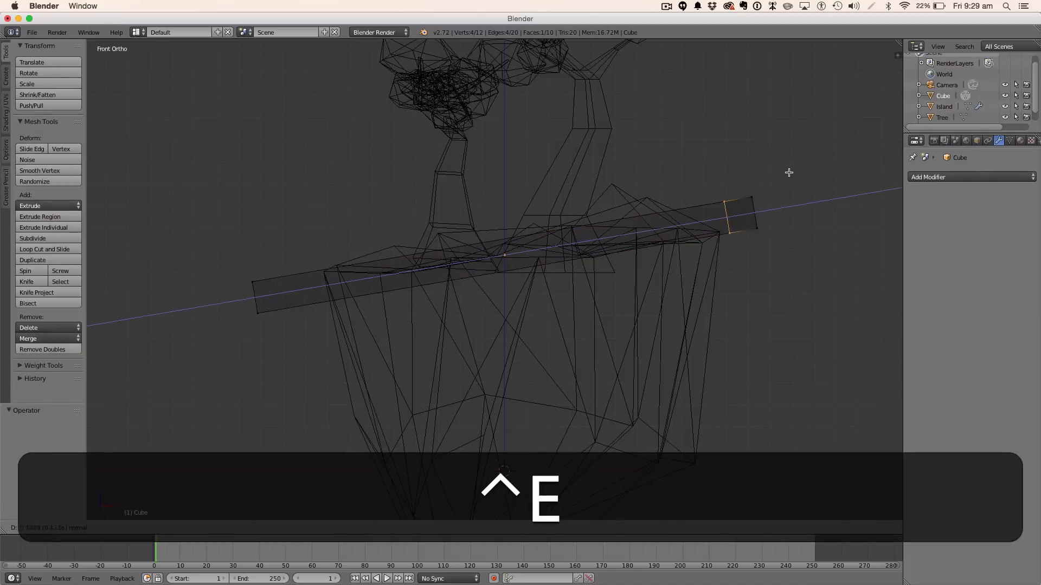
click(791, 173)
key(ctrl+z)
Step: Move the bar's raised end -0.144 along X, and pull it down and inward to meet the island's edge
key(g)
key(x)
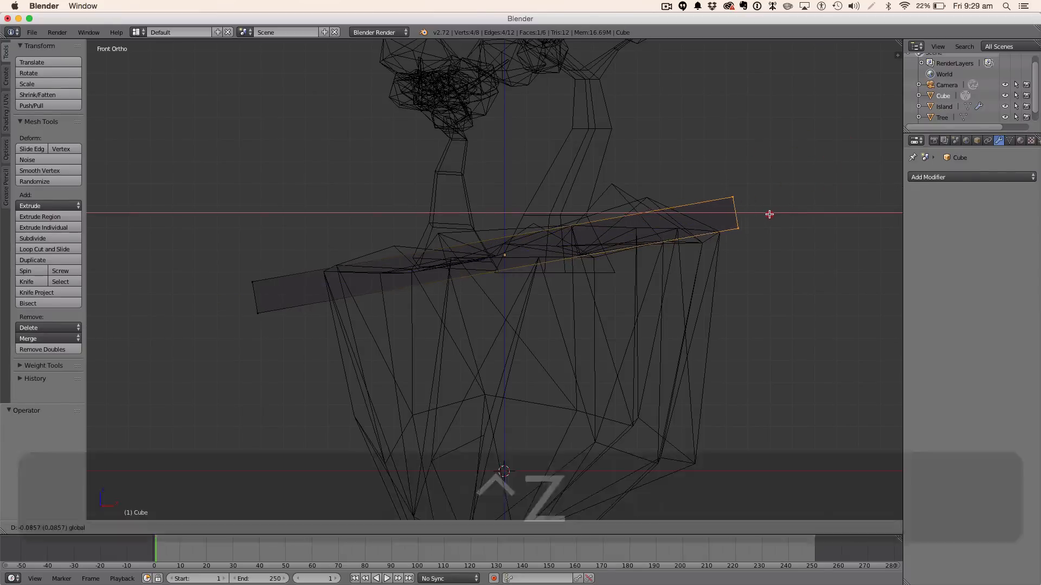
click(757, 225)
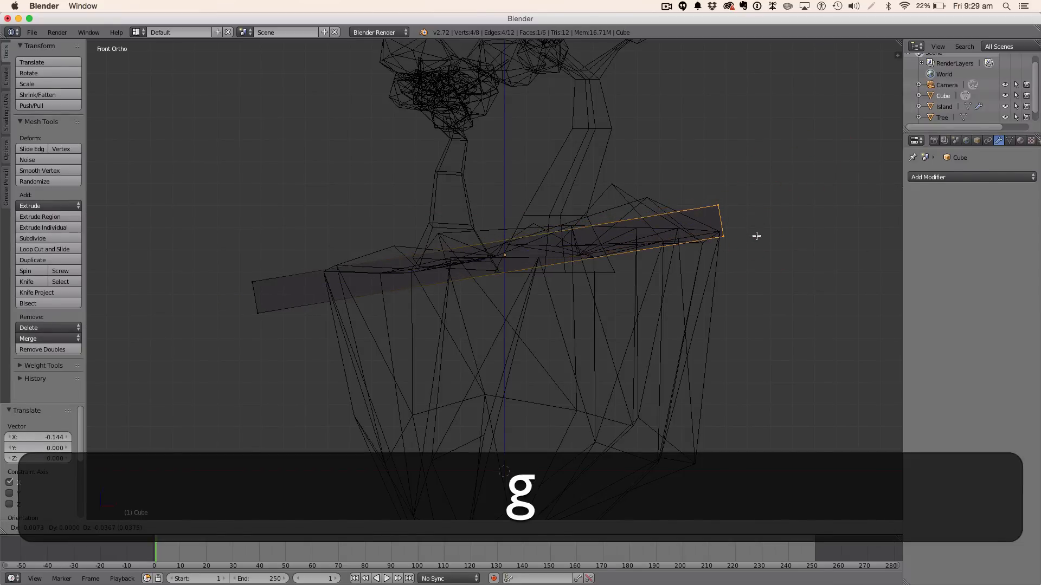
click(755, 236)
Step: Move the vertices of the bar's lower end inward about 0.32 to the island's edge, and return to object mode with solid shading
key(a)
key(b)
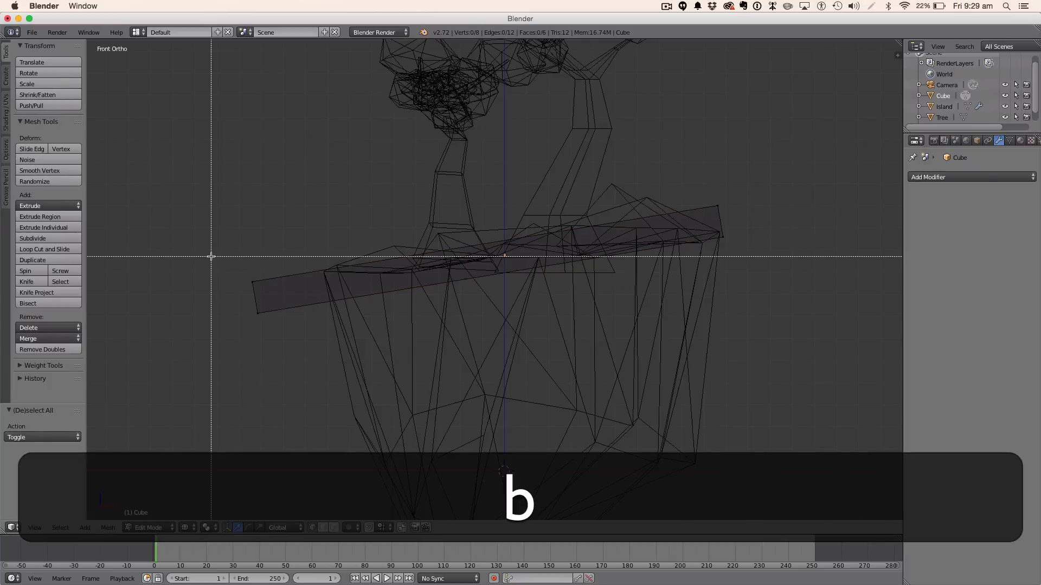
drag(210, 256, 310, 377)
key(g)
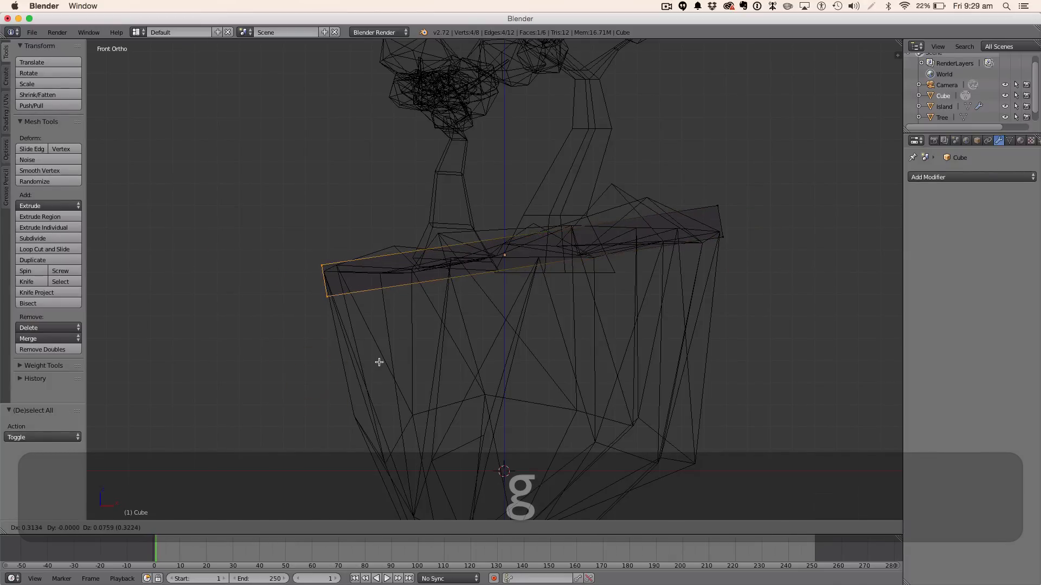
click(376, 363)
key(Tab)
key(z)
Step: Extrude the bar's raised end face outward by about 0.016 past the island's edge
mouse_move(409, 364)
middle_down()
mouse_move(553, 365)
mouse_move(583, 397)
middle_up()
right_click(583, 322)
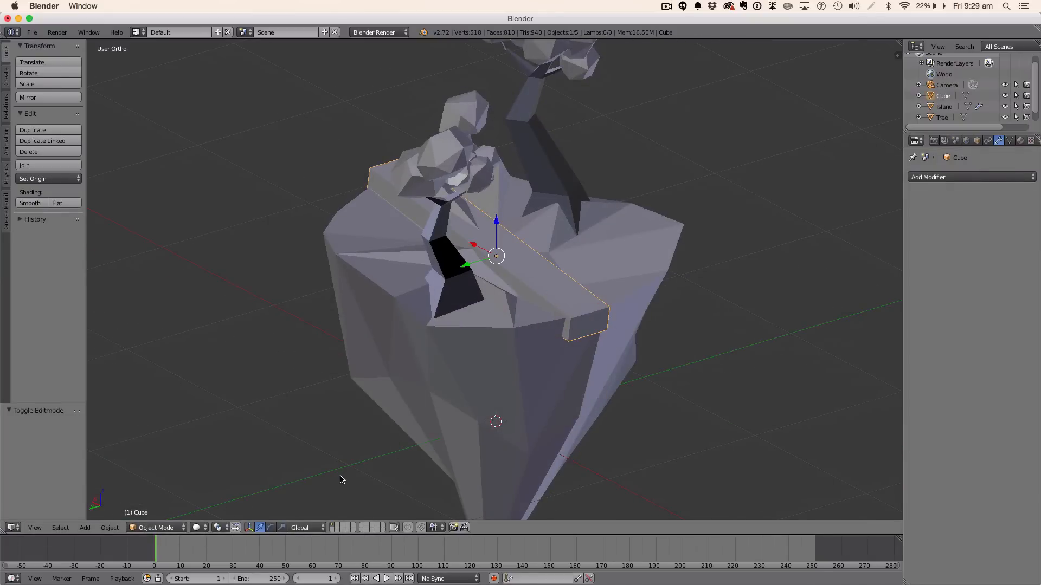
key(Tab)
key(Tab)
key(e)
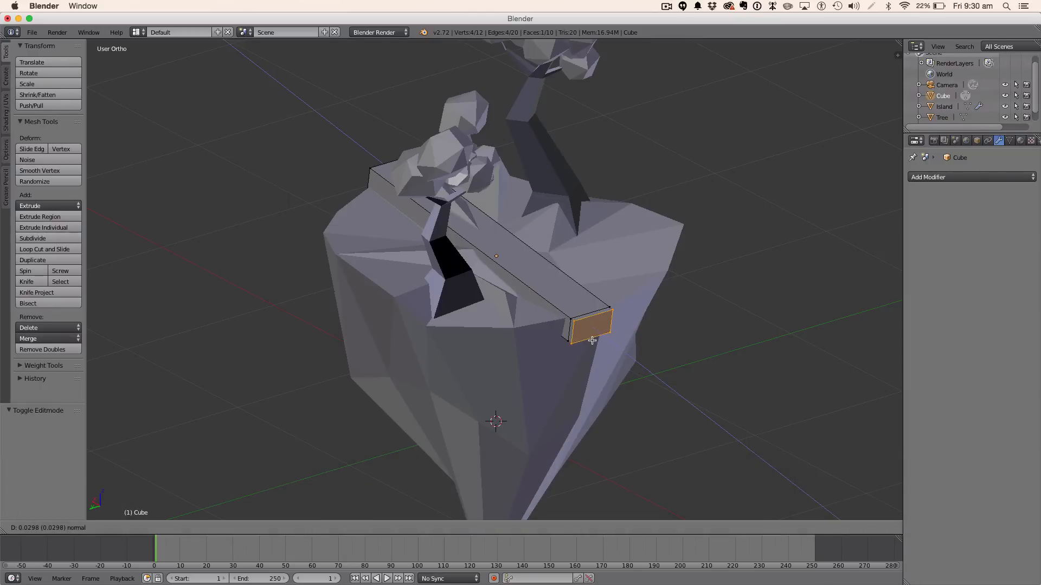
click(591, 339)
middle_drag(591, 339, 676, 321)
key(r)
key(x)
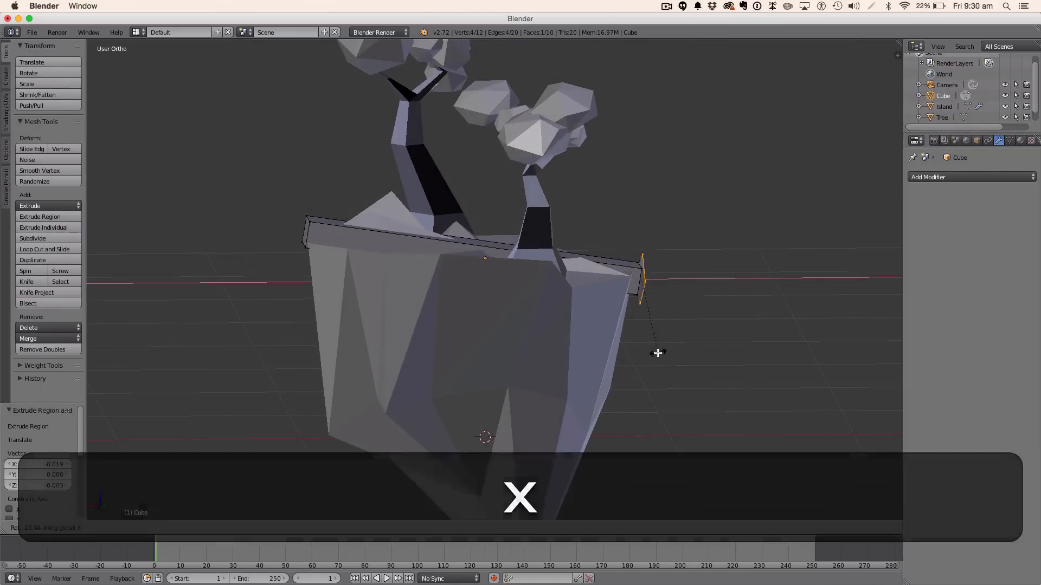
click(655, 347)
key(ctrl+z)
Step: Rotate the extruded end face about -84° around the global Y axis and move it down about 0.16 below the bar's end
key(r)
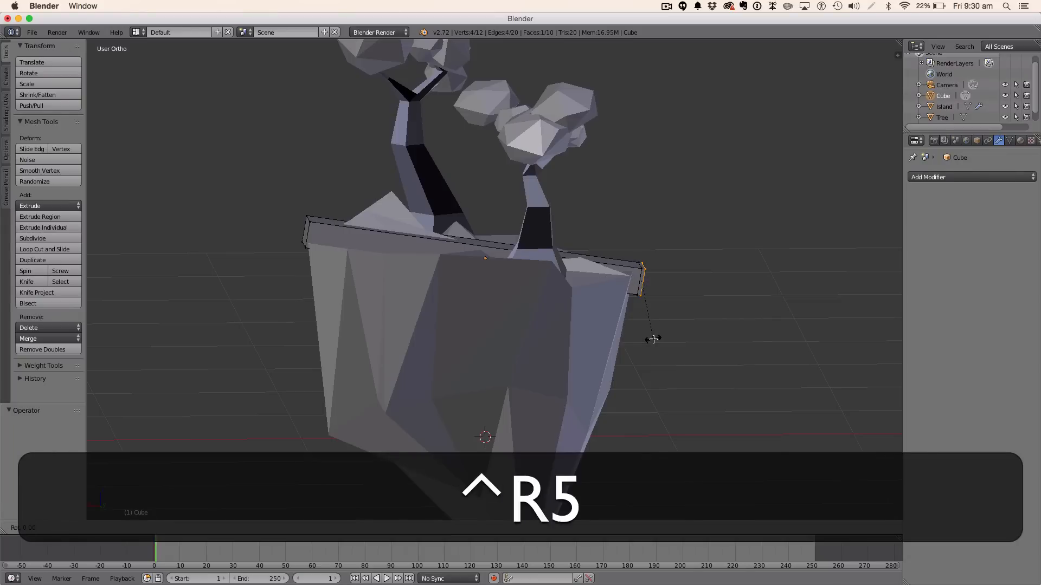
key(y)
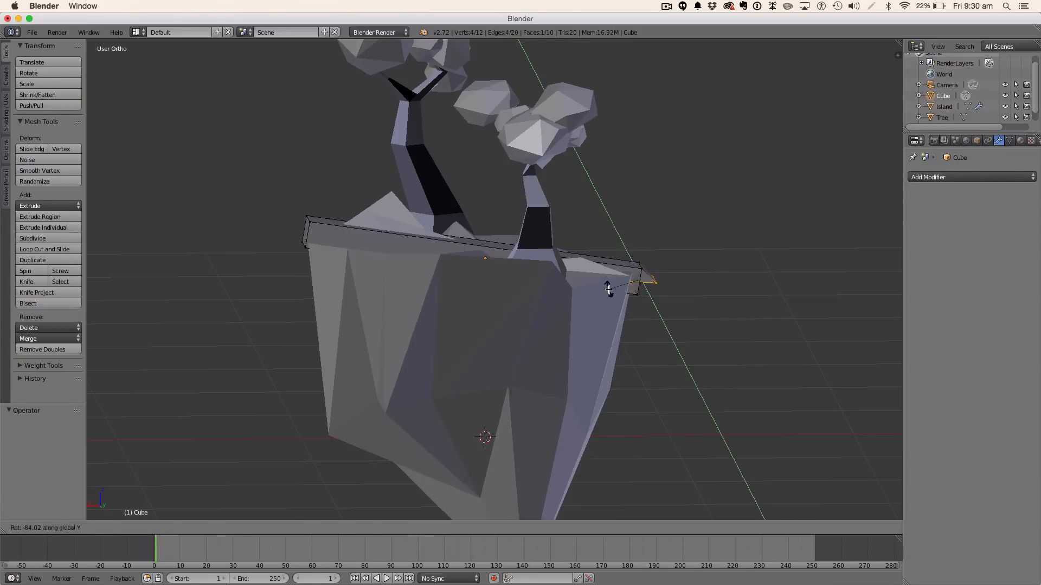
click(609, 290)
key(g)
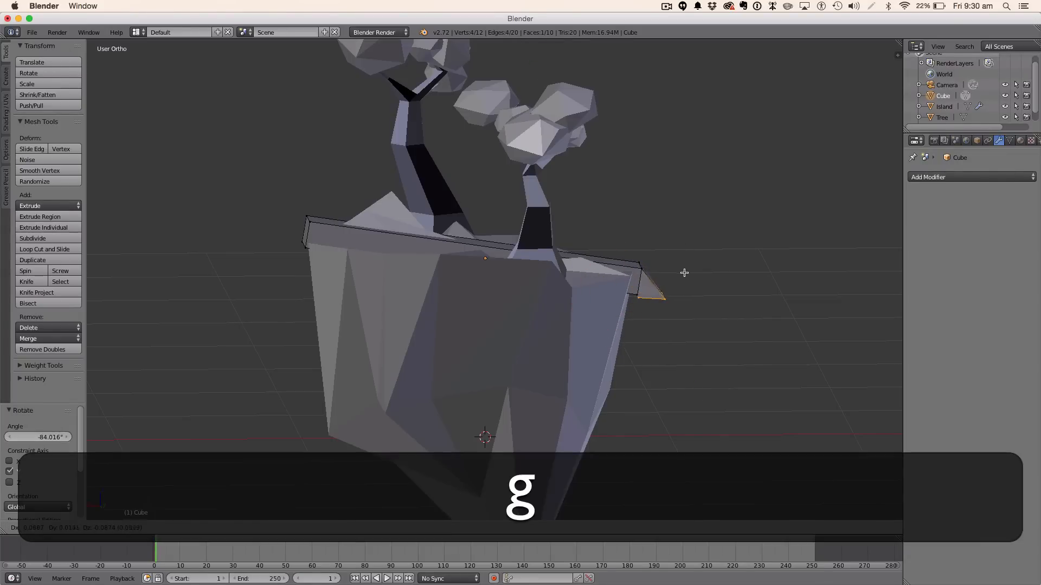
click(676, 285)
Step: Extrude the tilted end face about 1.15 downward beside the island and scale its lower end down
key(e)
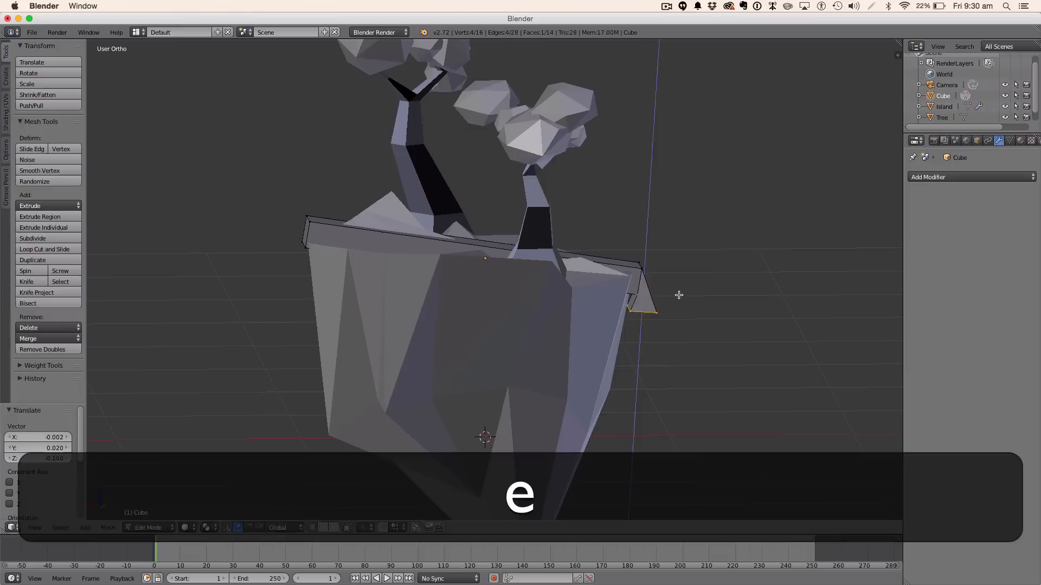
click(628, 496)
scroll(725, 421, down, 4)
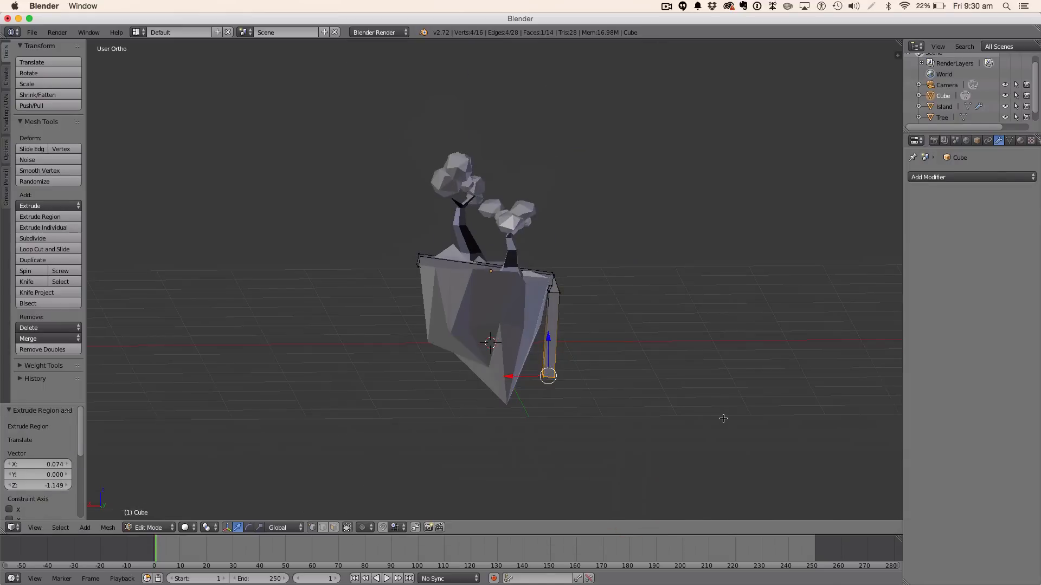
key(s)
click(592, 416)
key(e)
click(561, 489)
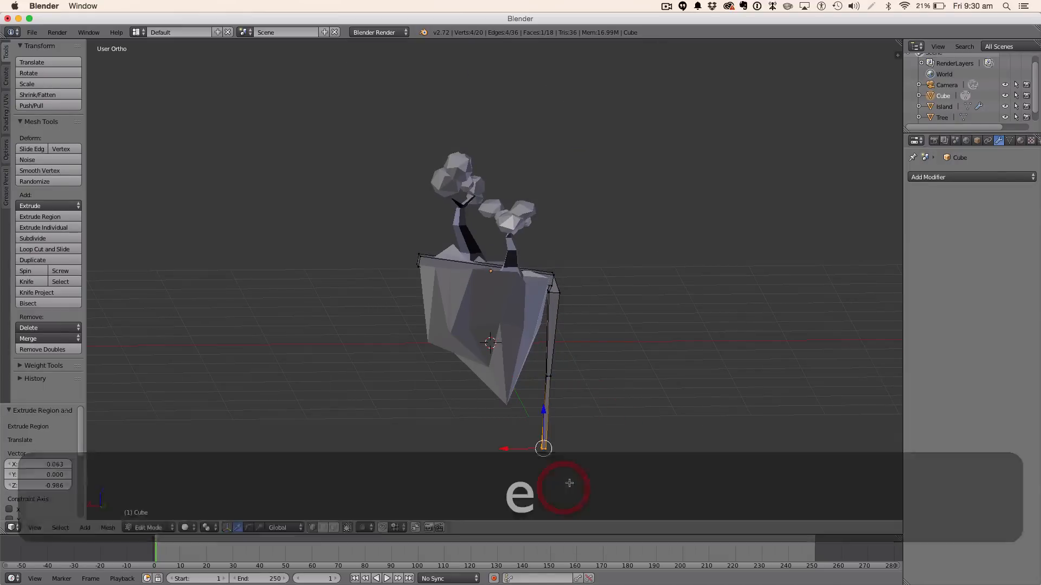
key(g)
click(559, 480)
key(a)
key(ctrl+a)
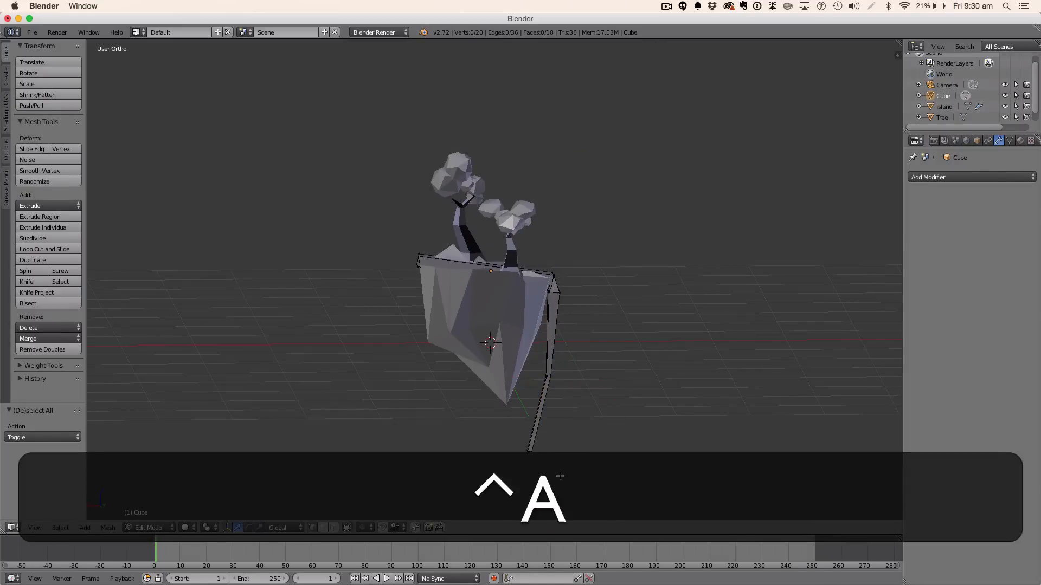
key(ctrl+z)
Step: Move the hanging leg's lower end about 0.64 further down and 0.22 along X, scale it smaller, and clear the selection
key(g)
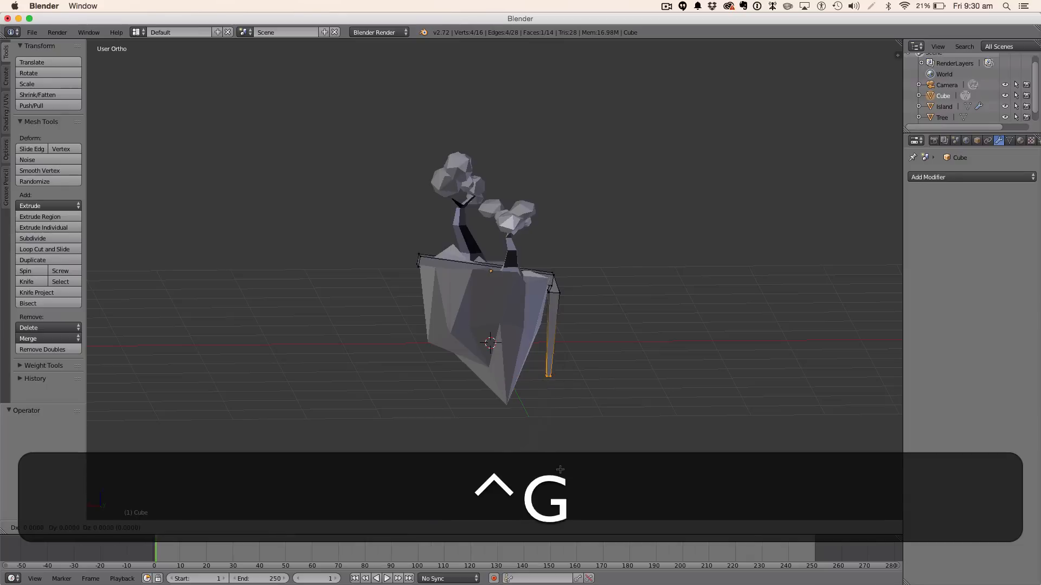
click(544, 42)
key(s)
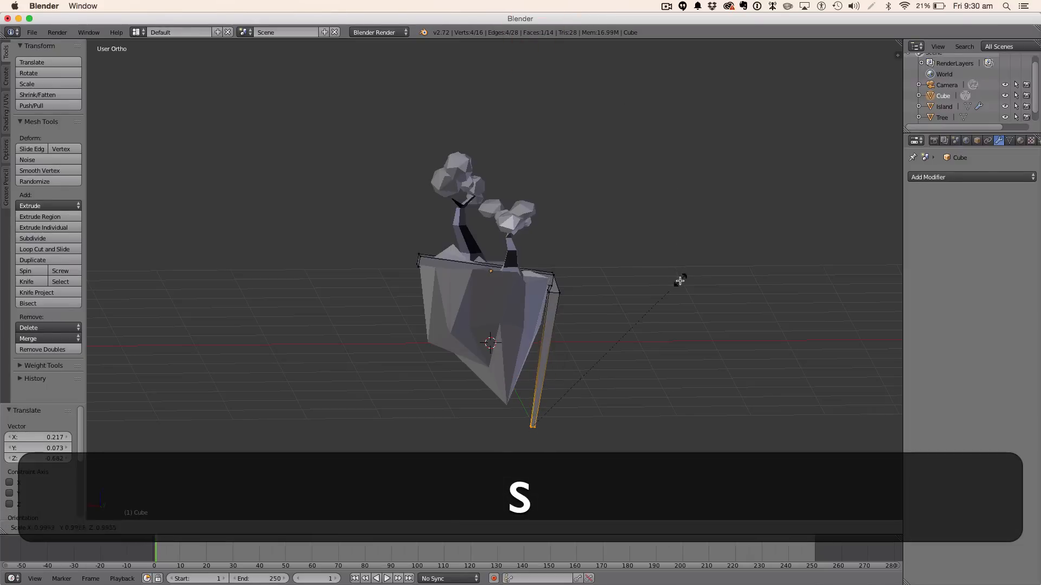
click(613, 304)
key(a)
Step: Extrude the bar's opposite end face outward about 0.03 and rotate it about 121° around the Y axis to face downward
scroll(450, 277, up, 3)
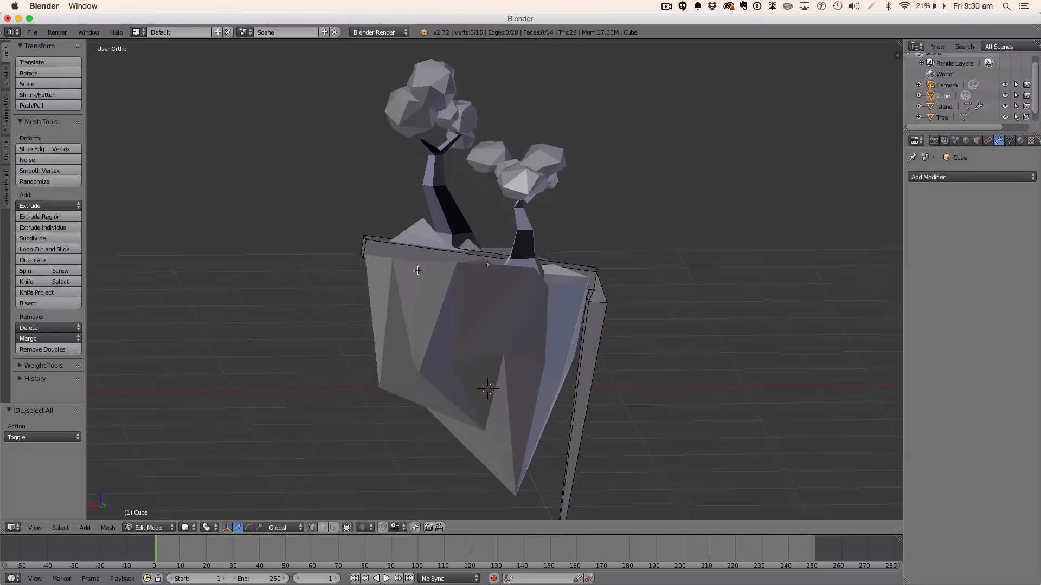
middle_drag(450, 276, 451, 284)
shift+right_click(370, 254)
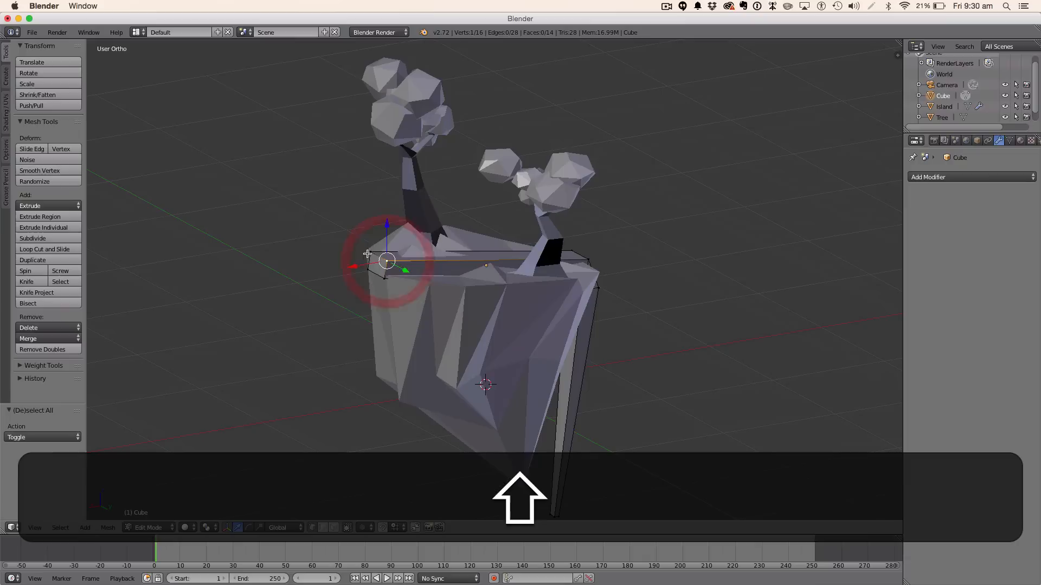
key(e)
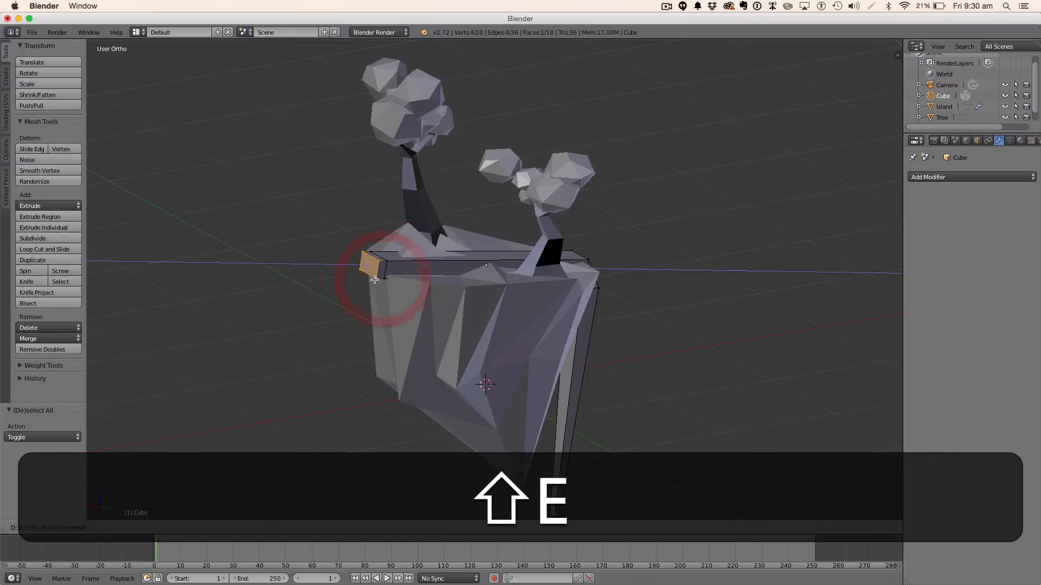
click(381, 279)
key(r)
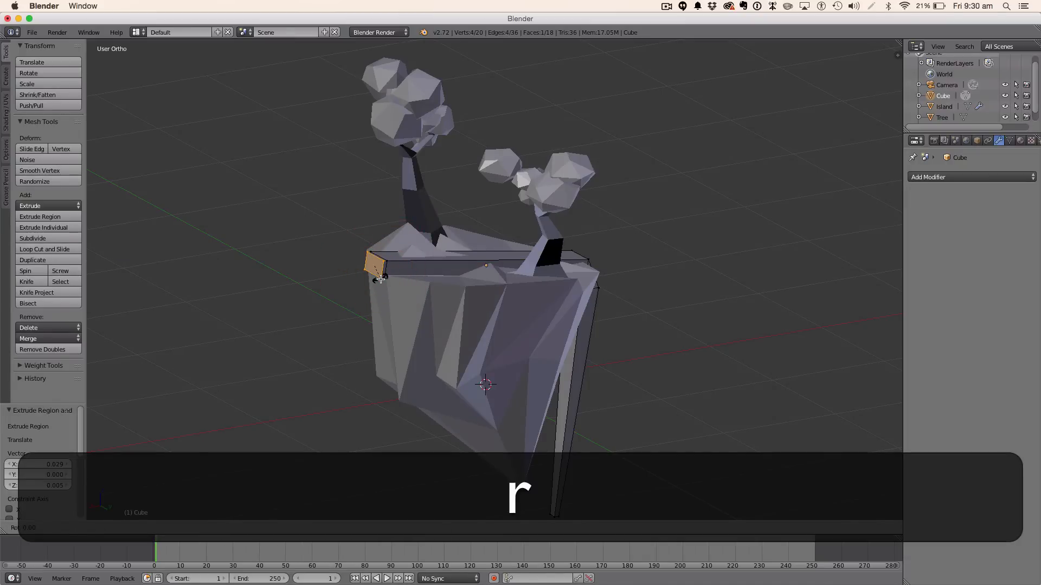
key(y)
click(384, 252)
Step: Extrude the rotated face about 0.42 downward, and move its end 0.253 along X and a further 0.323 down
key(e)
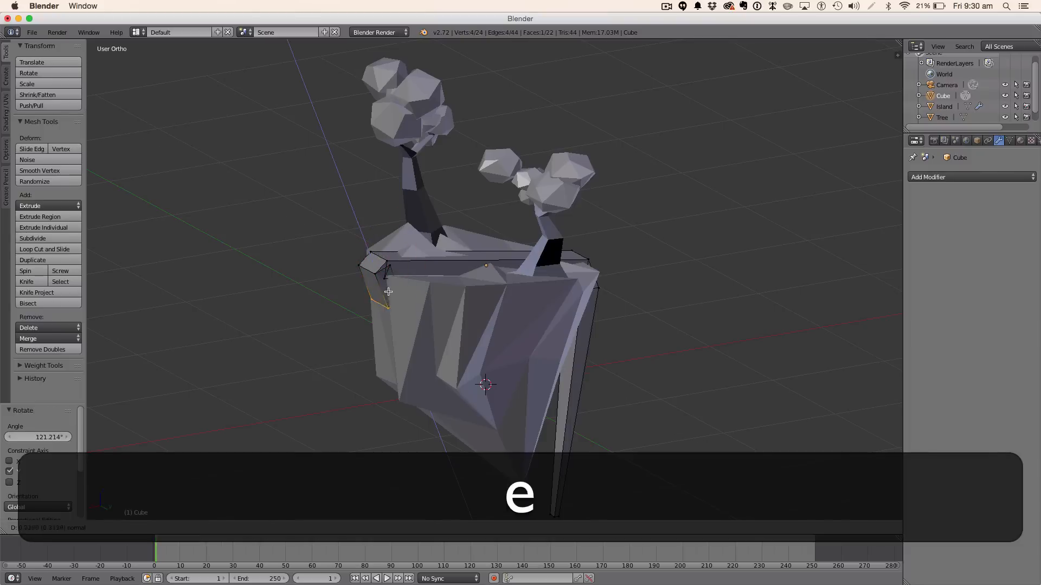
click(405, 303)
key(g)
click(381, 347)
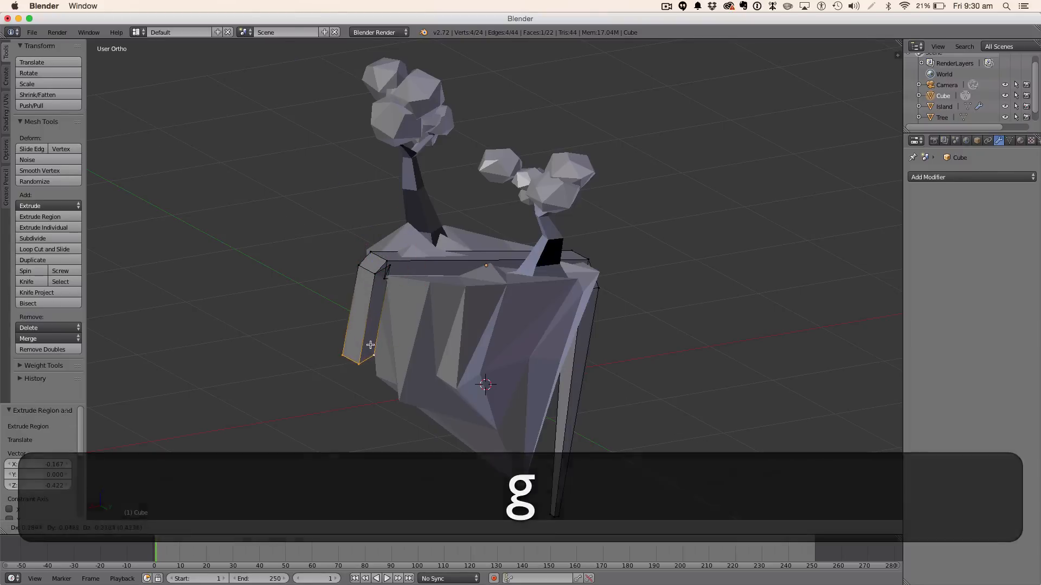
Step: In front view, lower the second leg's end by about 1.465, scale it smaller, and return to object mode with solid shading
scroll(386, 337, down, 2)
key(KP_1)
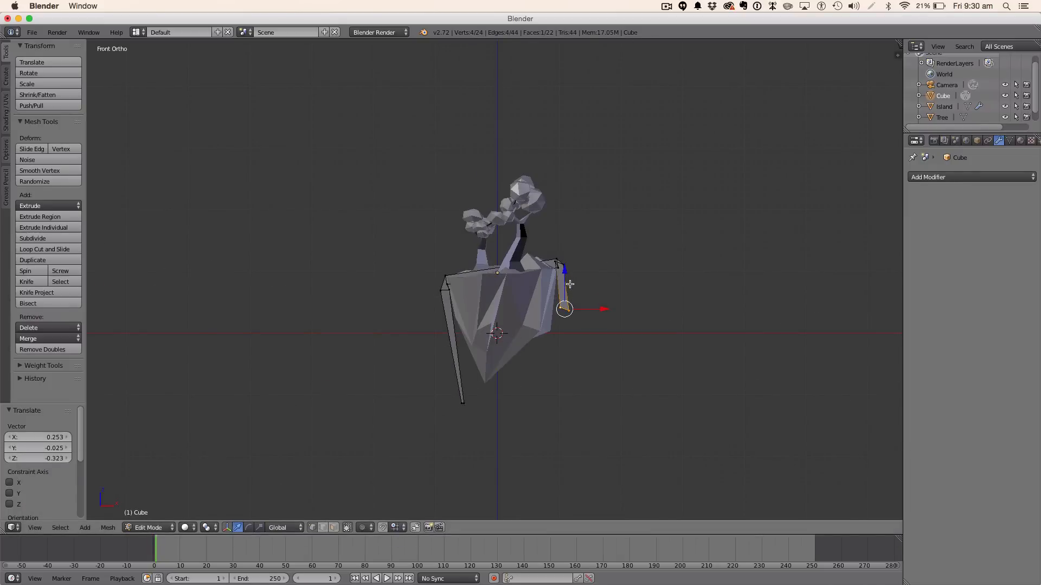
key(g)
click(564, 370)
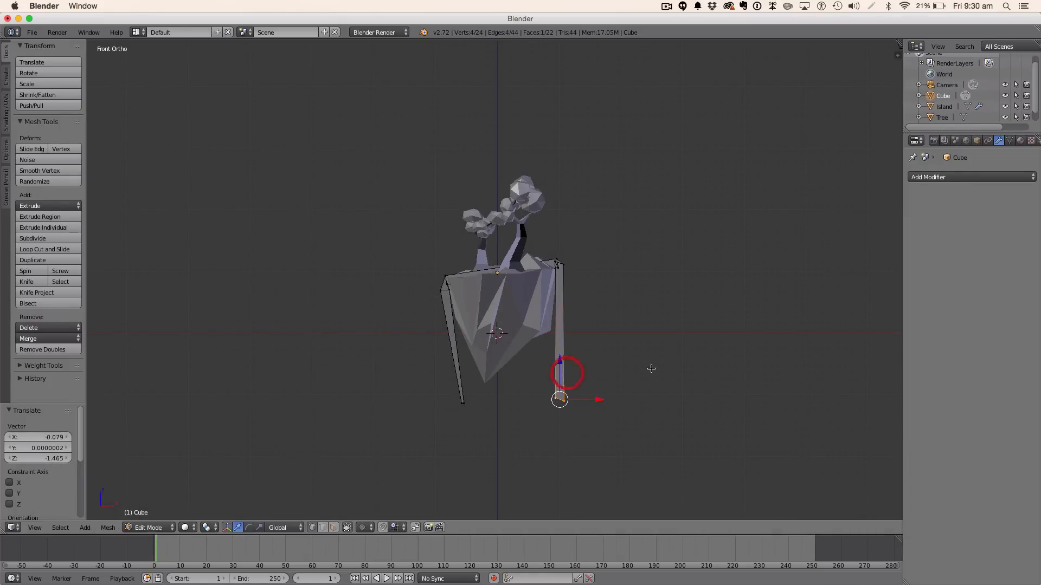
key(s)
click(589, 377)
key(Tab)
key(z)
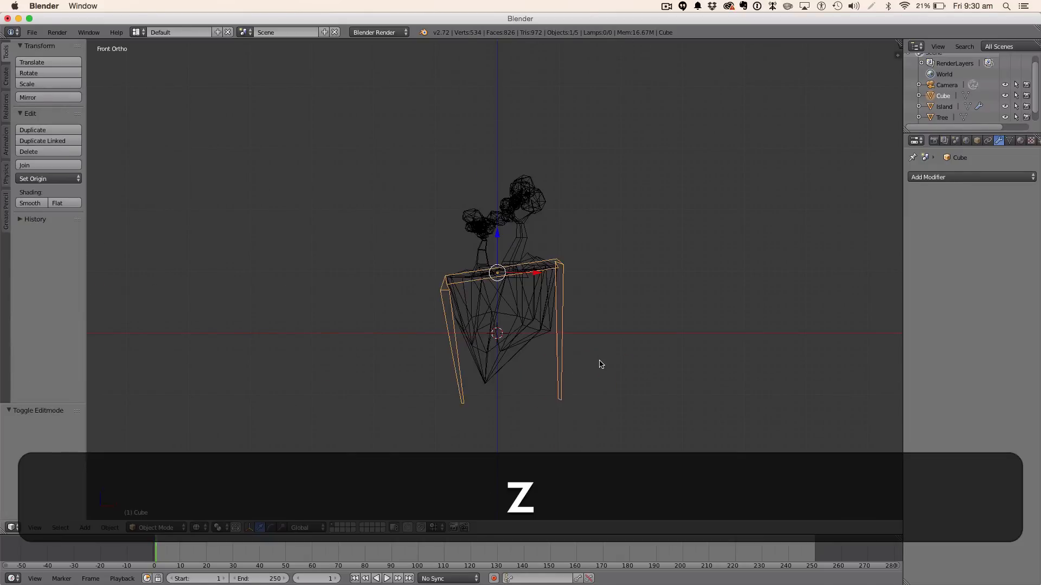
key(z)
Step: Subdivide the whole bar mesh four times and return to object mode
middle_drag(587, 362, 657, 372)
scroll(658, 372, up, 6)
key(Tab)
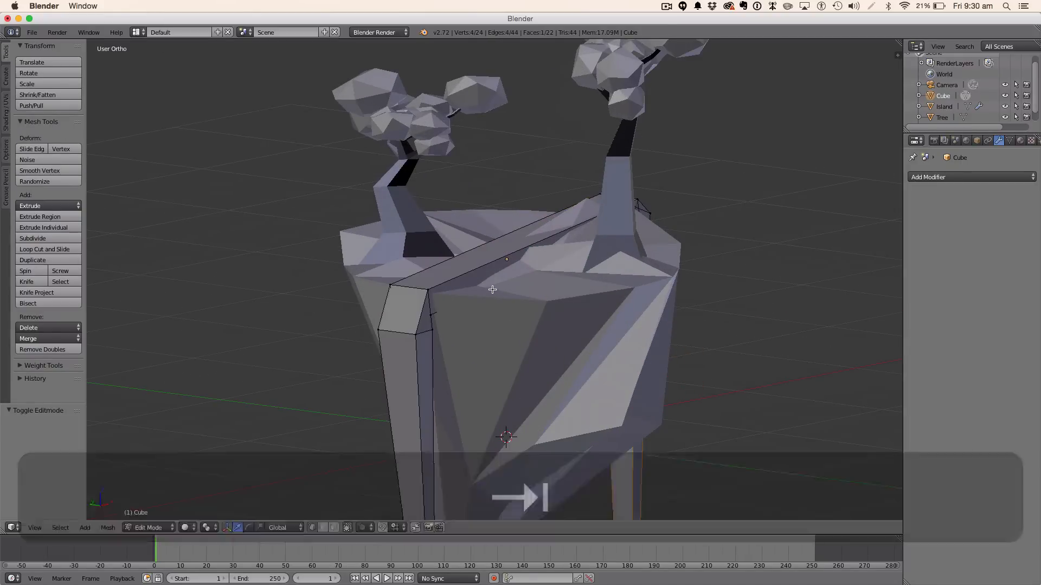
key(a)
key(w)
click(484, 278)
key(w)
click(485, 277)
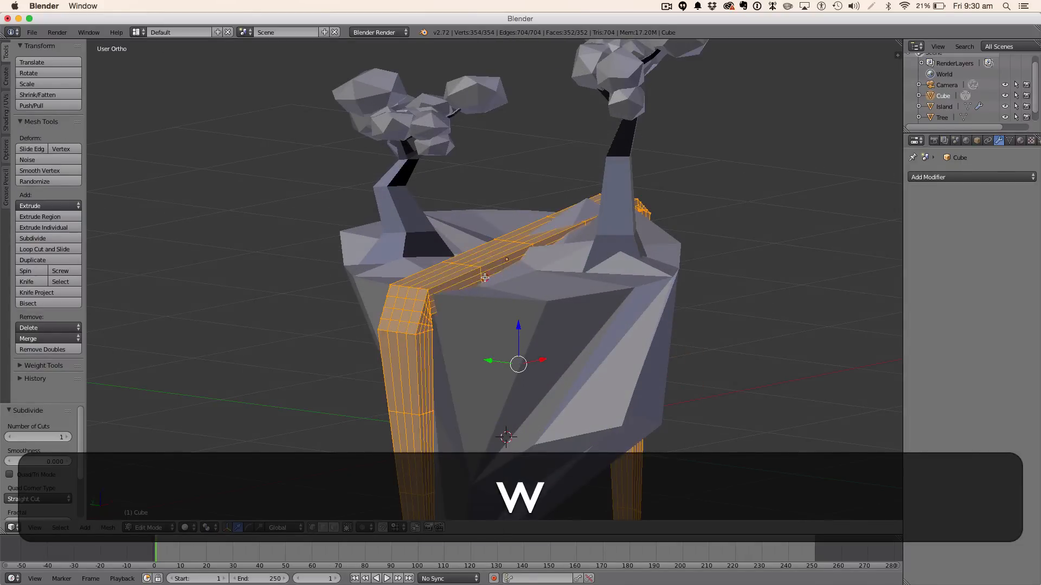
key(w)
click(484, 277)
key(w)
click(485, 277)
key(Tab)
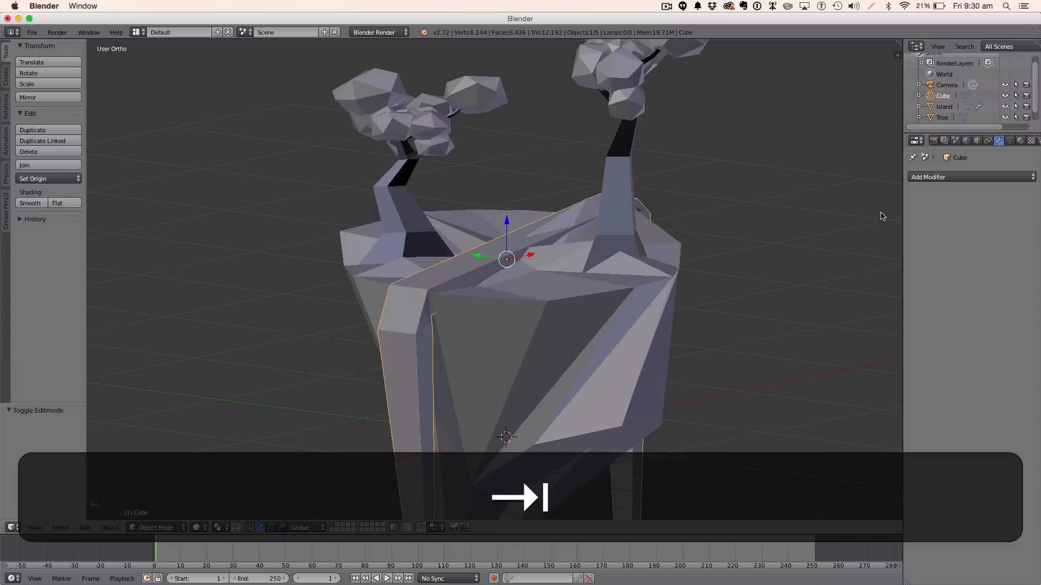
Step: Add a Displace modifier to the bar using the Low Poly Distort texture
click(922, 178)
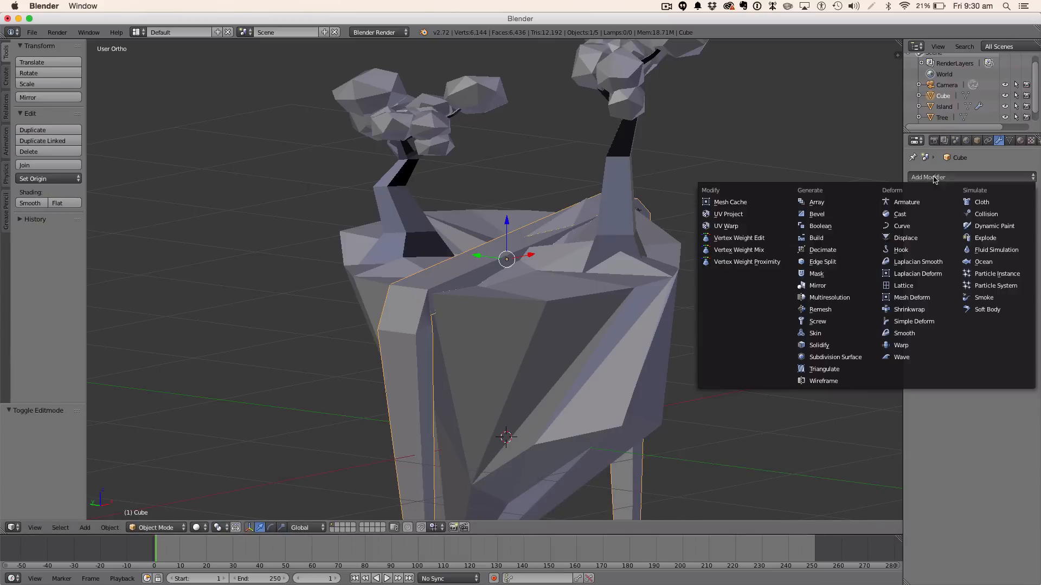
click(904, 239)
click(917, 239)
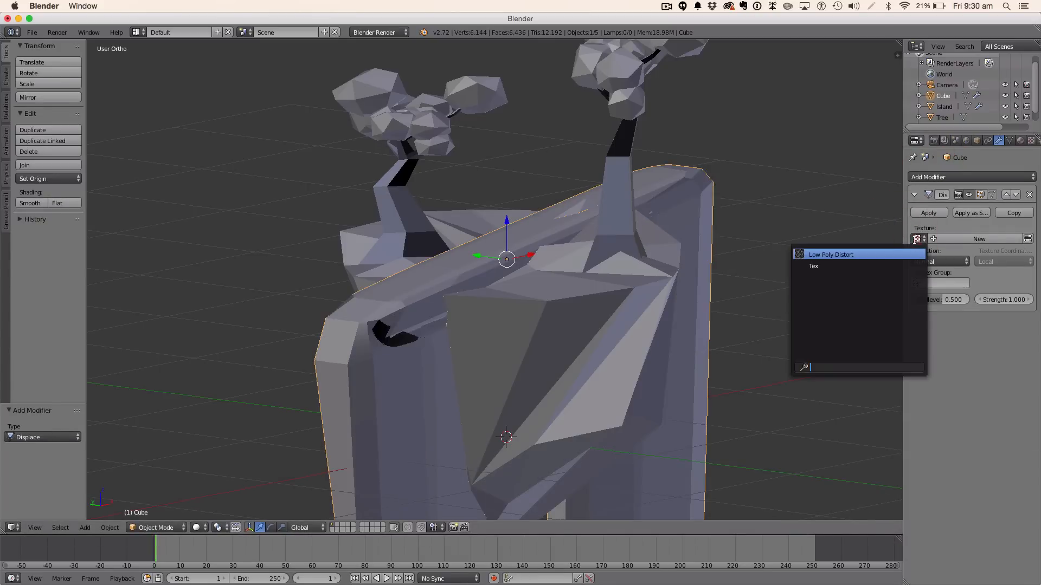
click(890, 254)
Step: Set the Displace modifier's midlevel to 0 and its strength to 0.1
drag(941, 304, 917, 305)
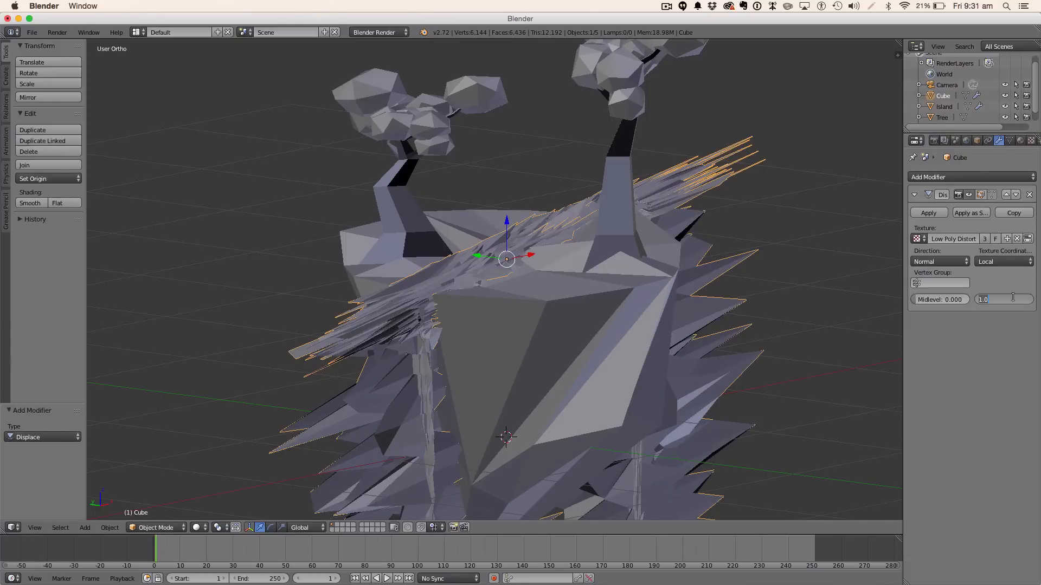
text(0.1)
key(Return)
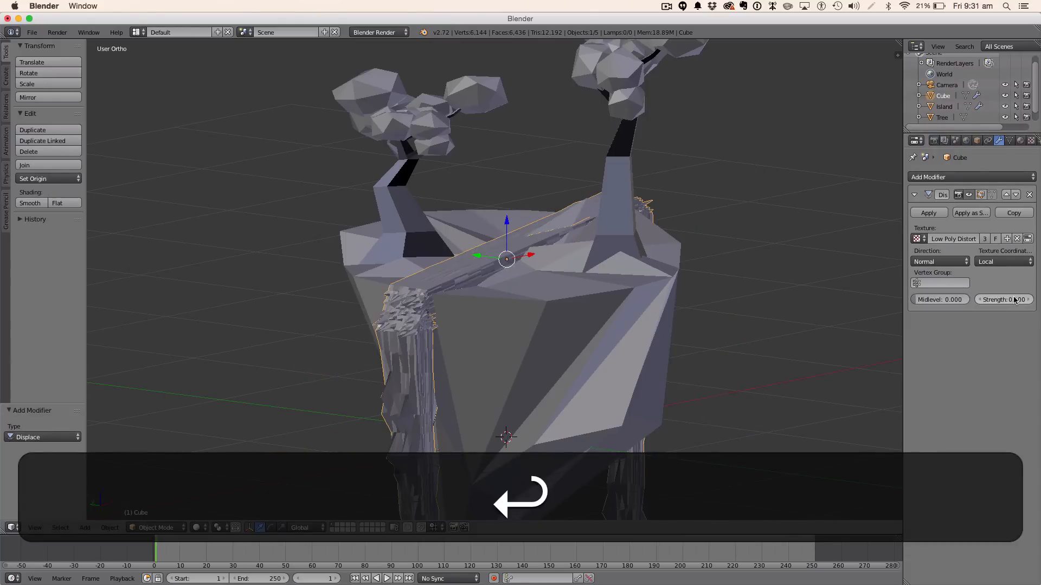
Step: Add a Decimate modifier to the bar and reduce its collapse ratio to about 0.0275
middle_drag(746, 344, 694, 324)
click(948, 177)
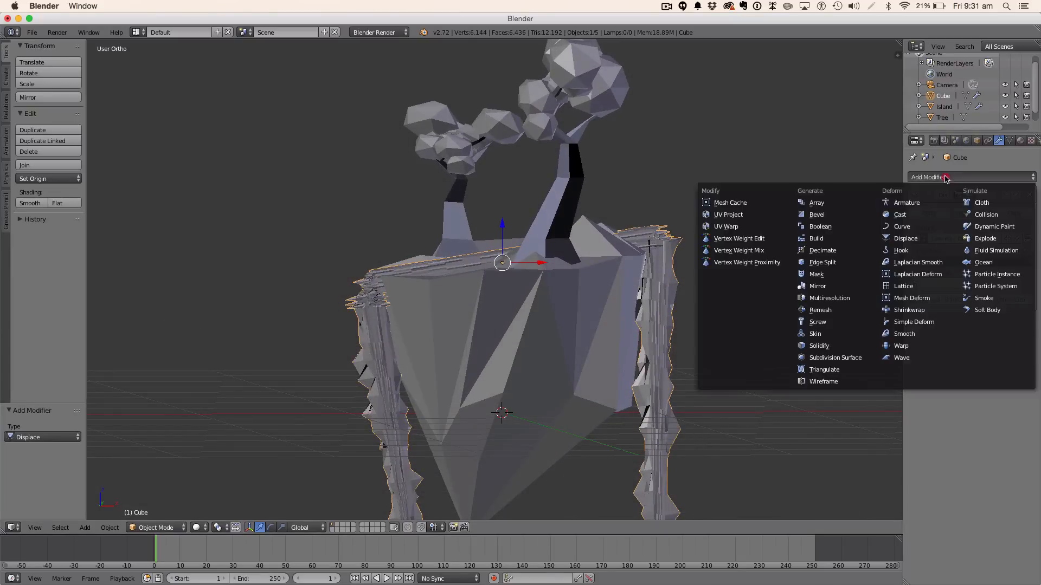
click(814, 255)
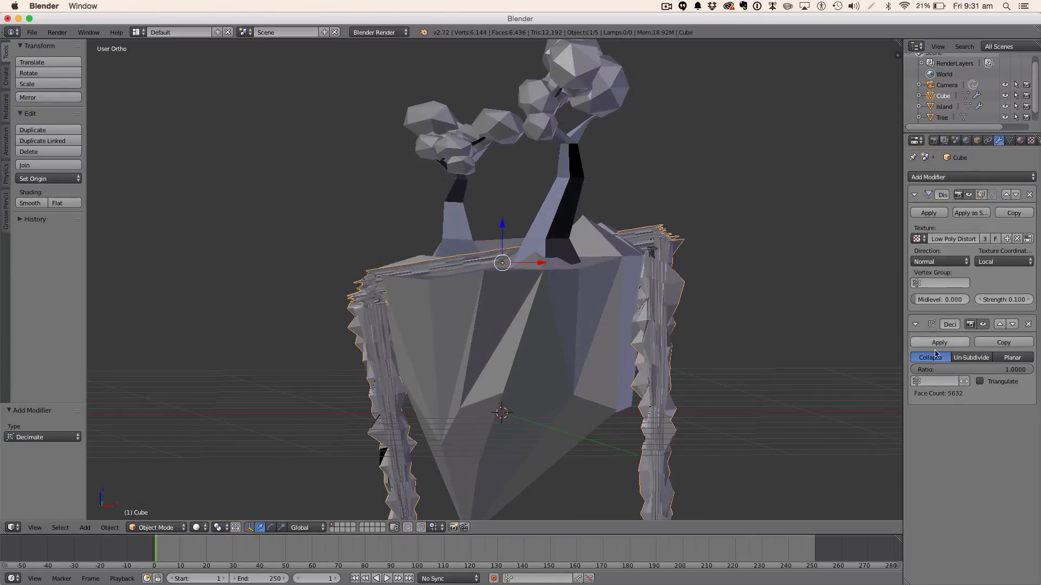
drag(938, 370, 786, 369)
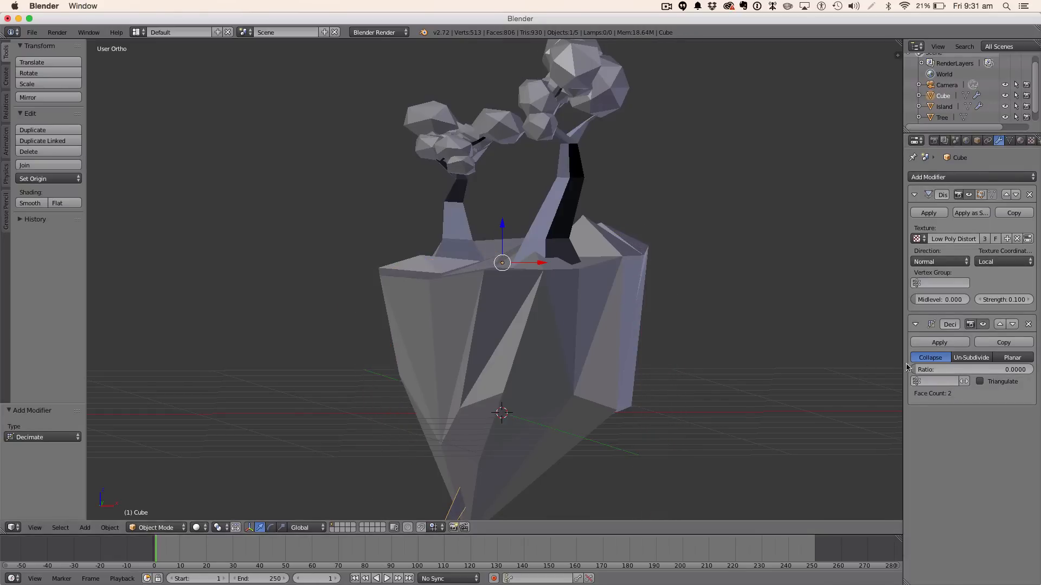
drag(913, 369, 917, 370)
Step: Inspect the decimated bar from several sides and raise the Decimate ratio to about 0.087
middle_drag(613, 271, 662, 344)
scroll(725, 250, down, 5)
scroll(629, 307, up, 8)
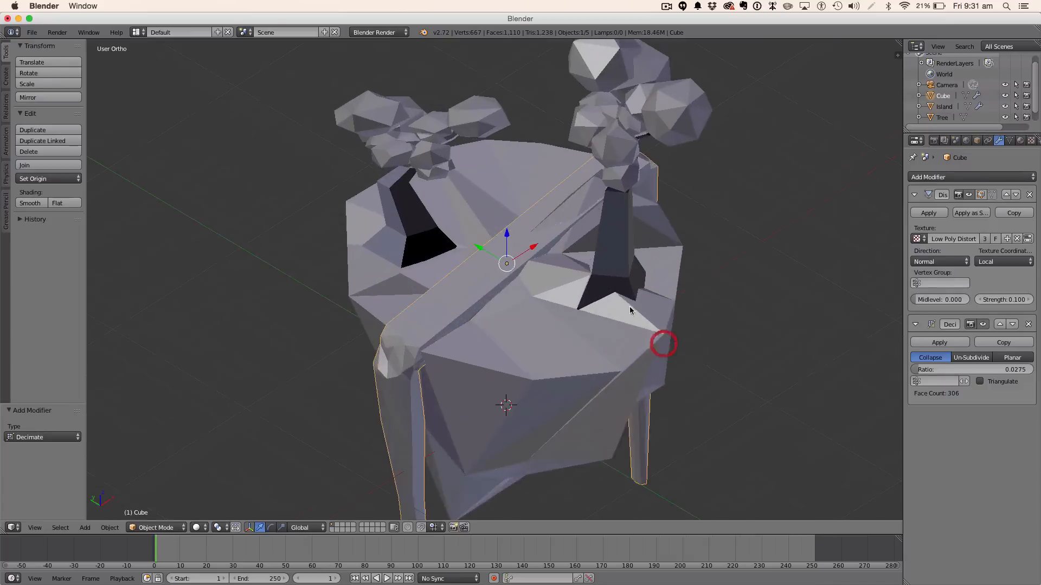
middle_drag(598, 285, 714, 249)
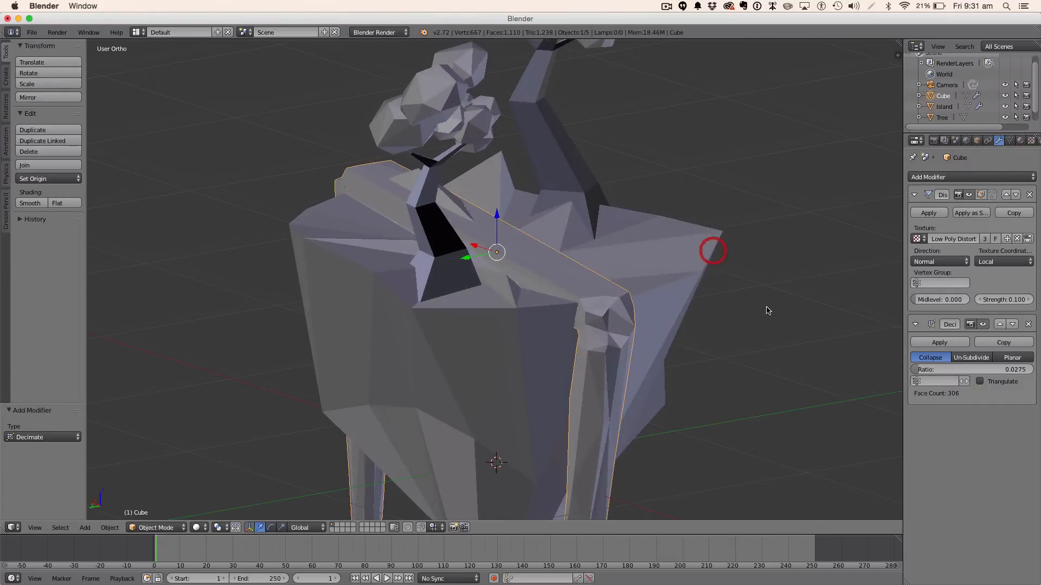
drag(939, 369, 973, 369)
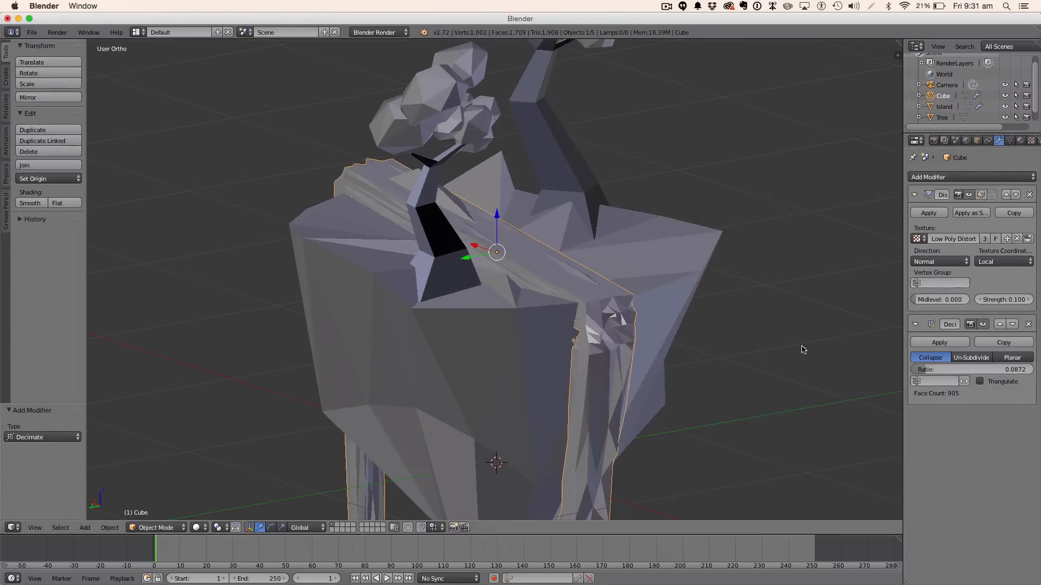
Step: Set the bar's Displace strength to 0.05 and check the shape of its hanging ends
middle_drag(801, 348, 746, 352)
scroll(699, 304, down, 4)
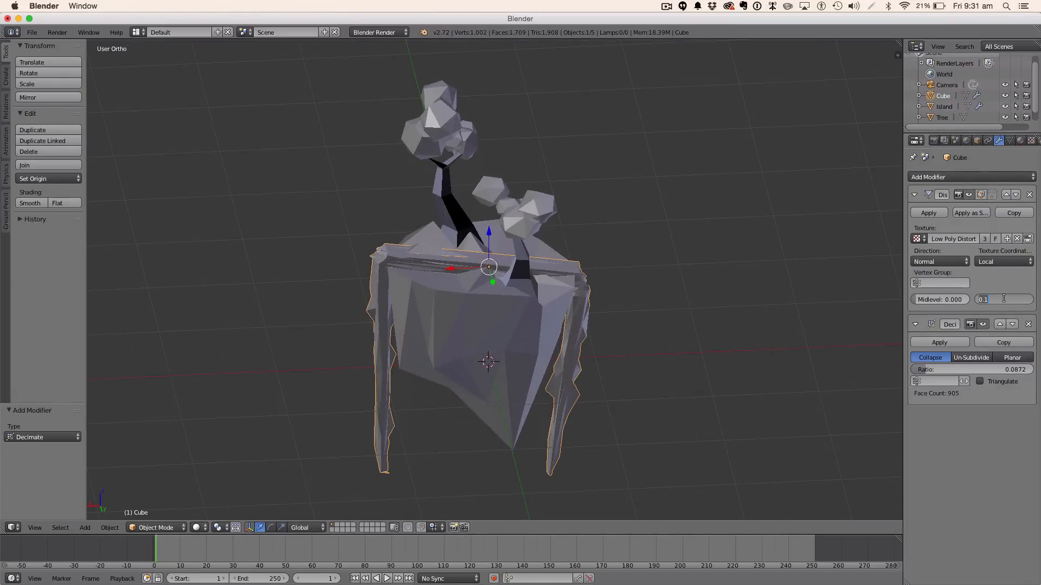
text(0.05)
key(Return)
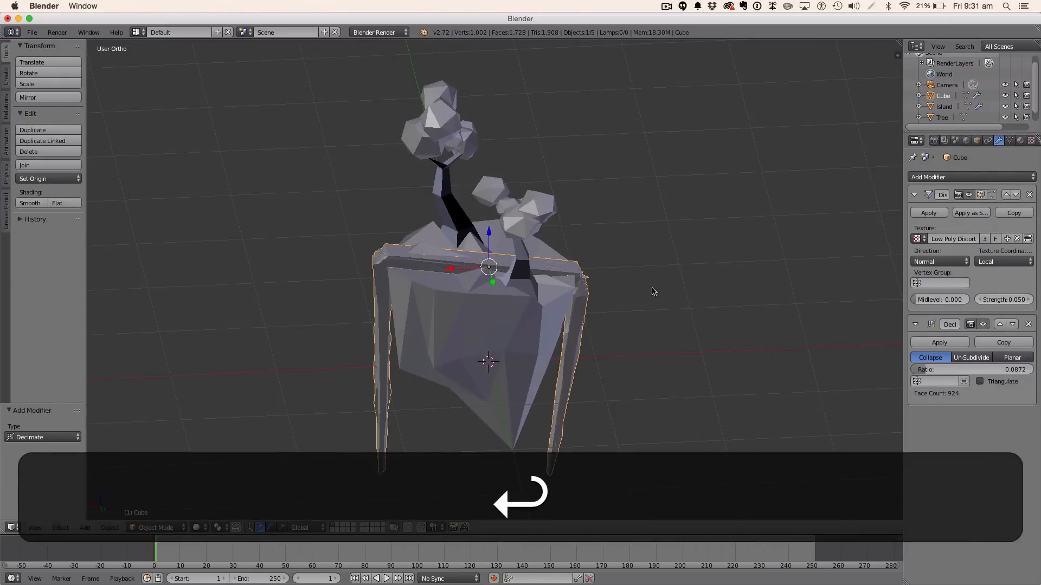
mouse_move(721, 339)
middle_down()
mouse_move(824, 332)
mouse_move(635, 293)
mouse_move(655, 358)
mouse_move(699, 347)
mouse_move(718, 321)
middle_up()
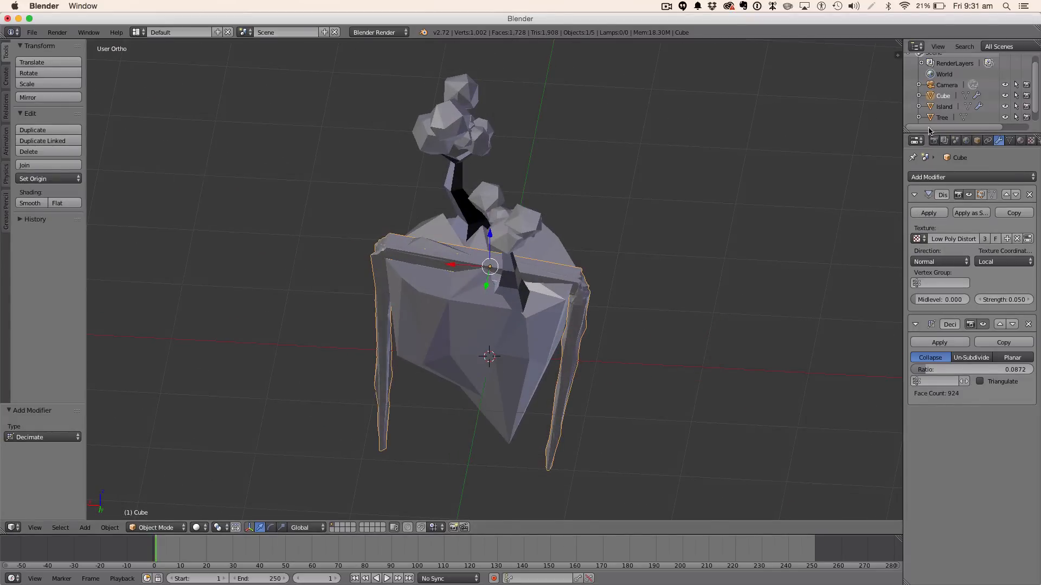
Step: Rename the bar object Cube in the scene outline as Water
double_click(942, 96)
text(T)
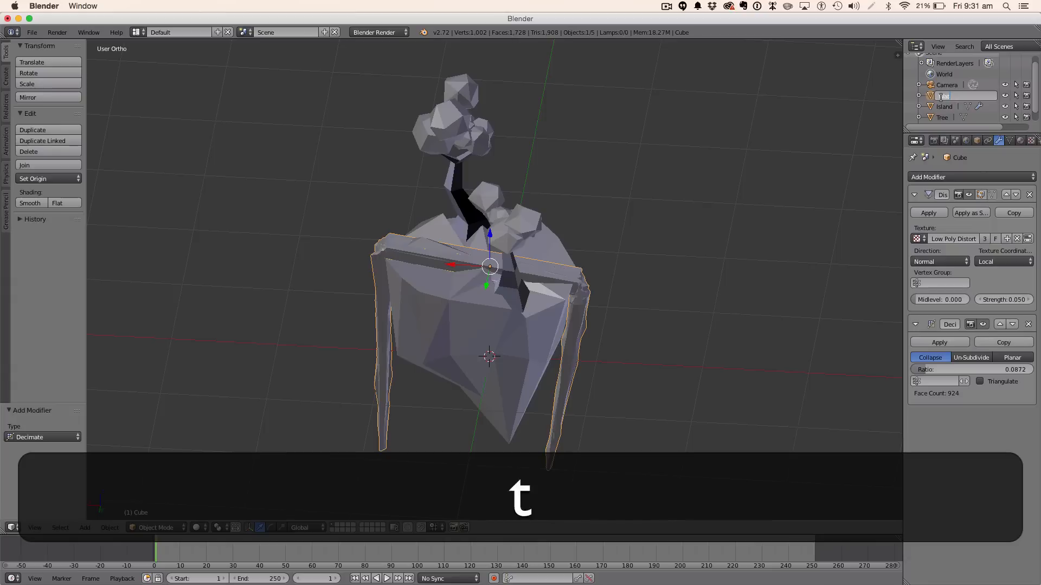
key(Return)
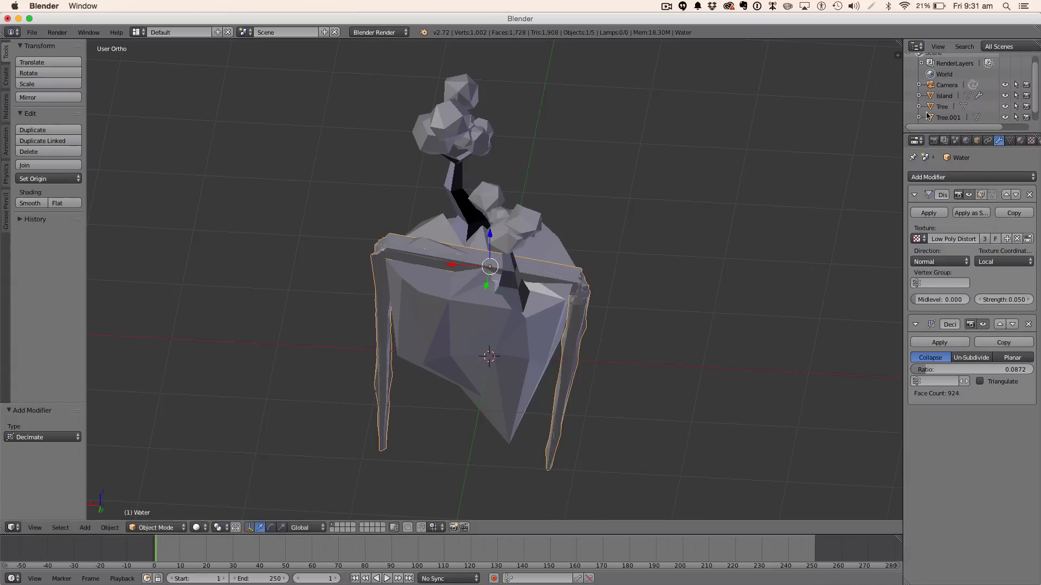
middle_drag(587, 225, 699, 230)
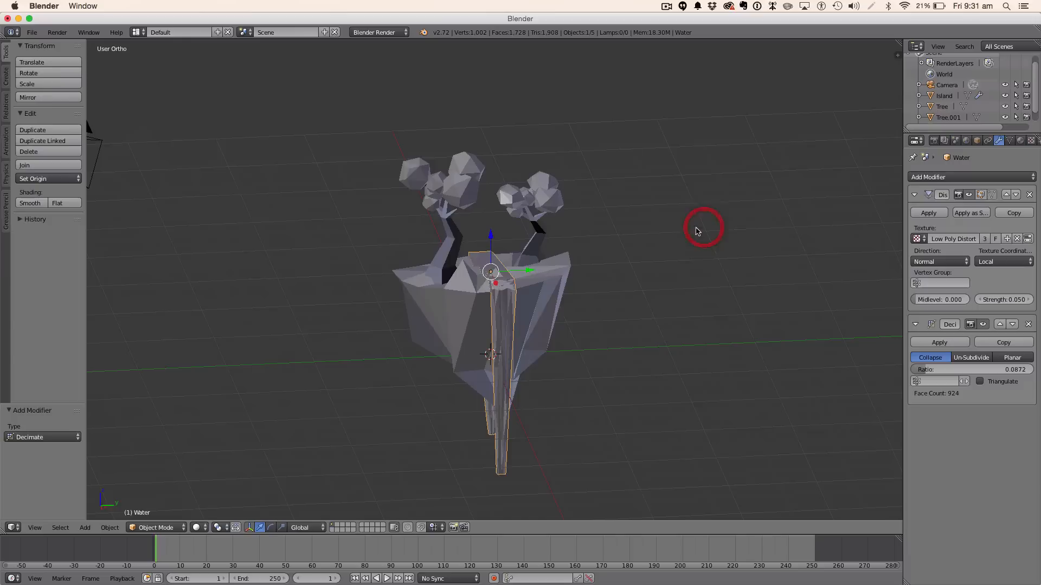
scroll(673, 236, up, 5)
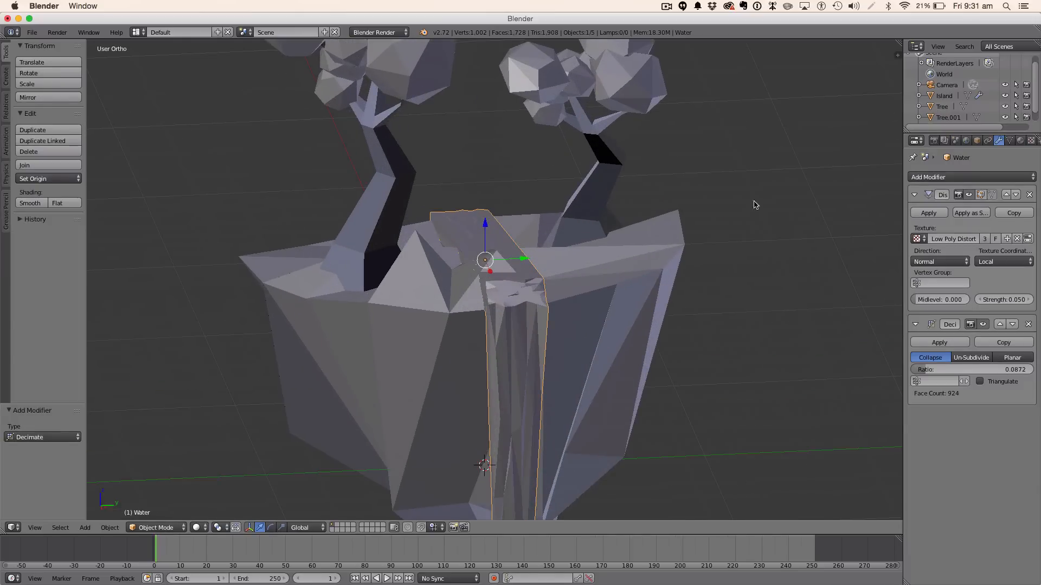
click(655, 5)
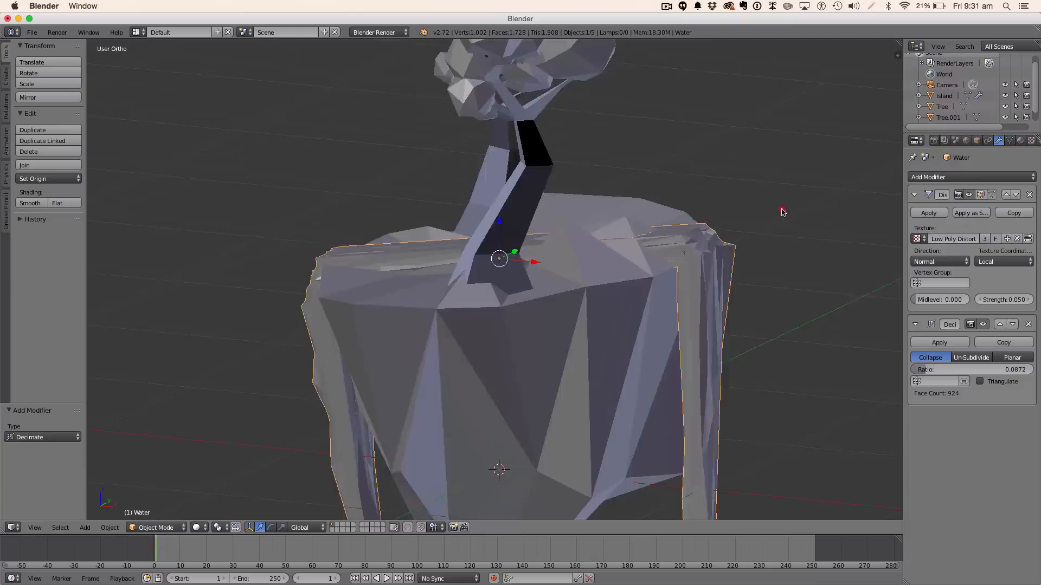
middle_drag(783, 211, 897, 203)
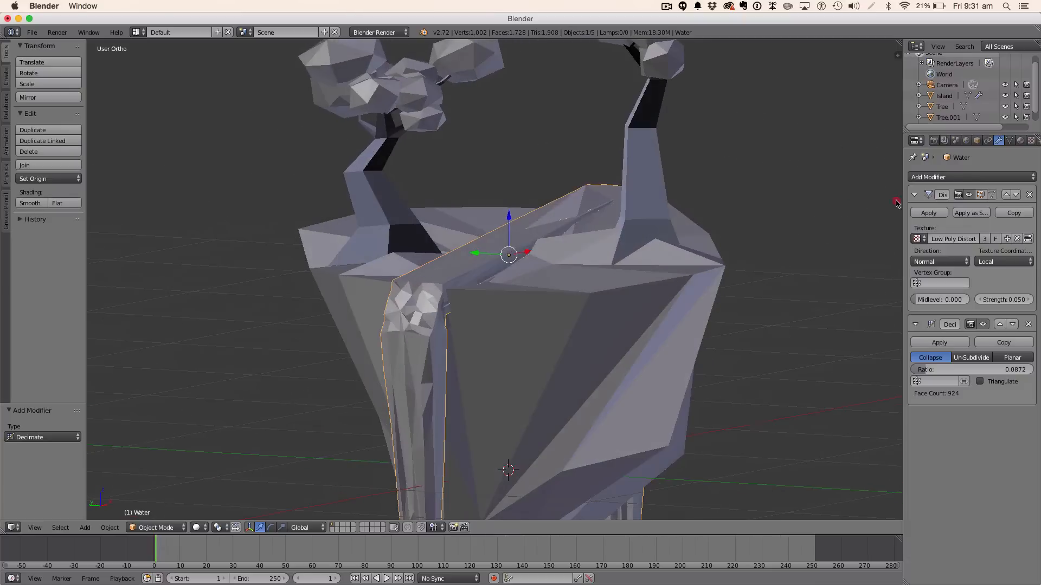
Step: Select the island, show its material settings and switch the render engine to Cycles Render
right_click(636, 324)
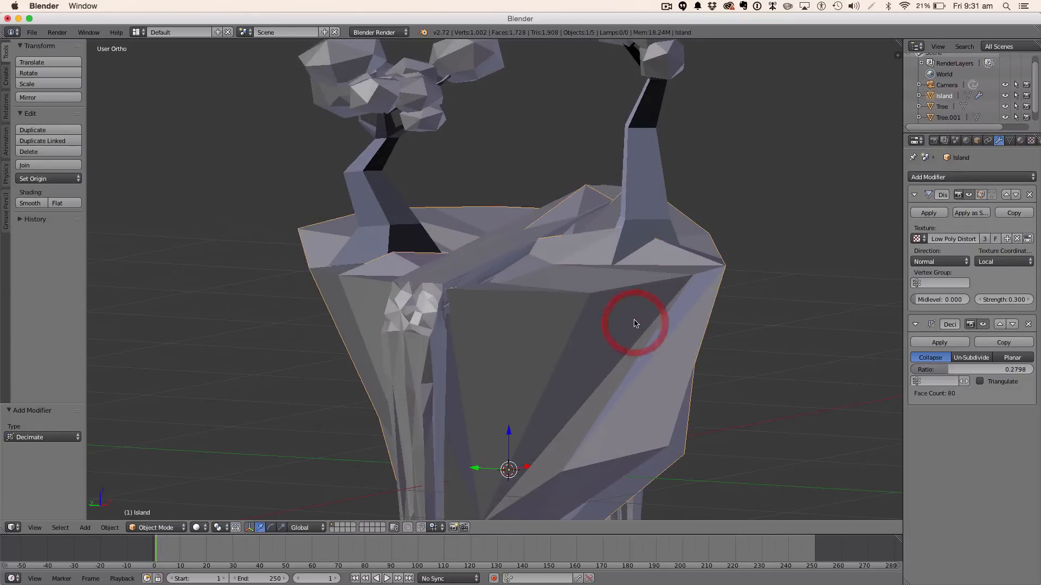
scroll(635, 324, down, 4)
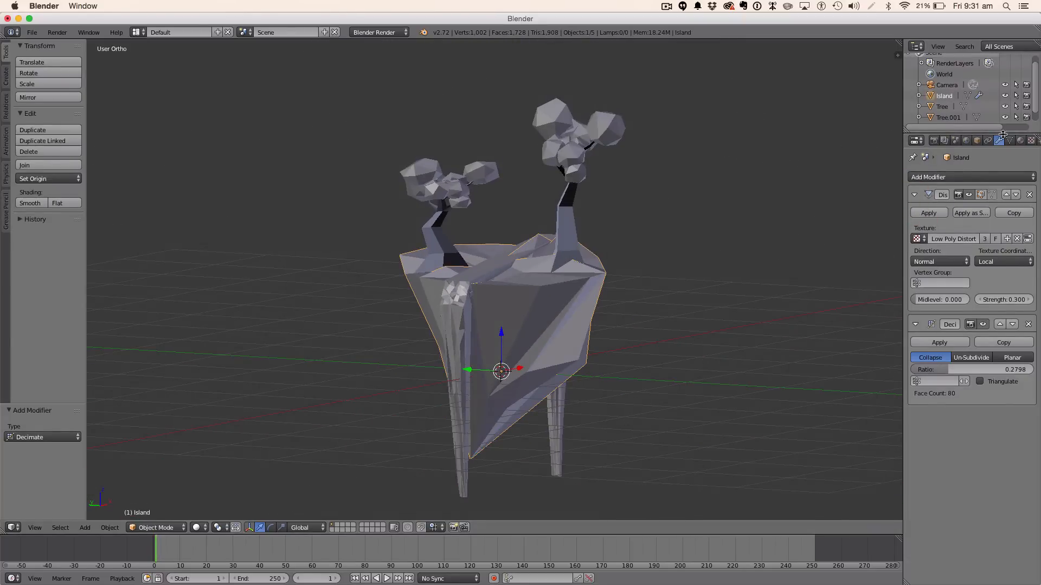
click(1019, 144)
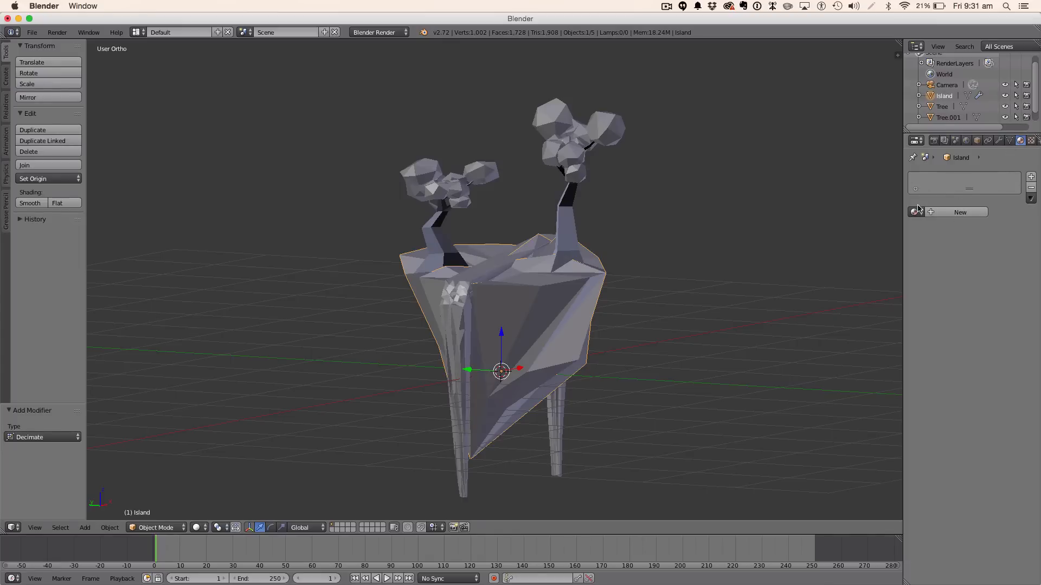
click(391, 33)
click(387, 67)
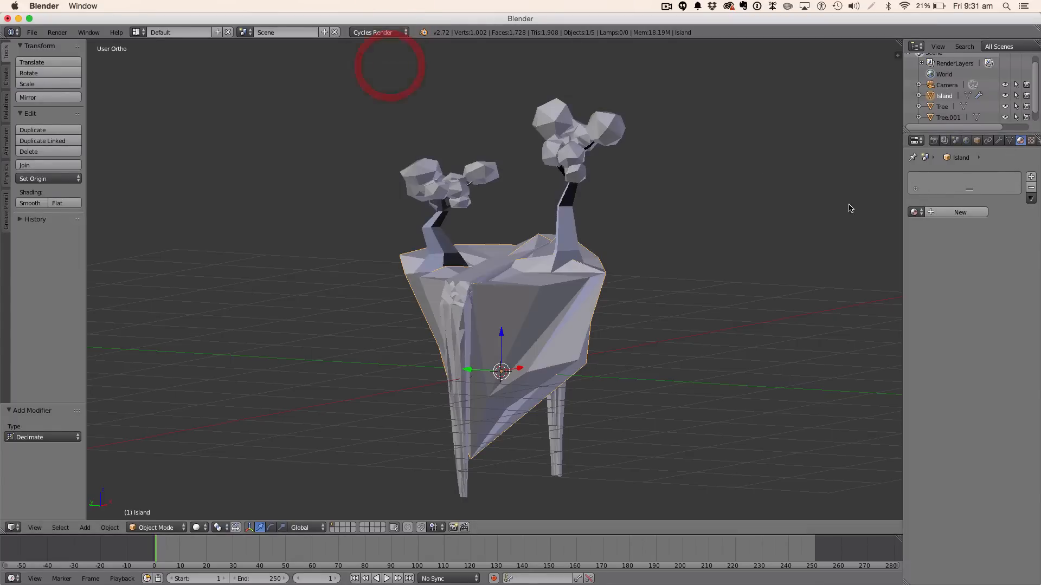
Step: Create a new material for the island and name it Ground
click(964, 215)
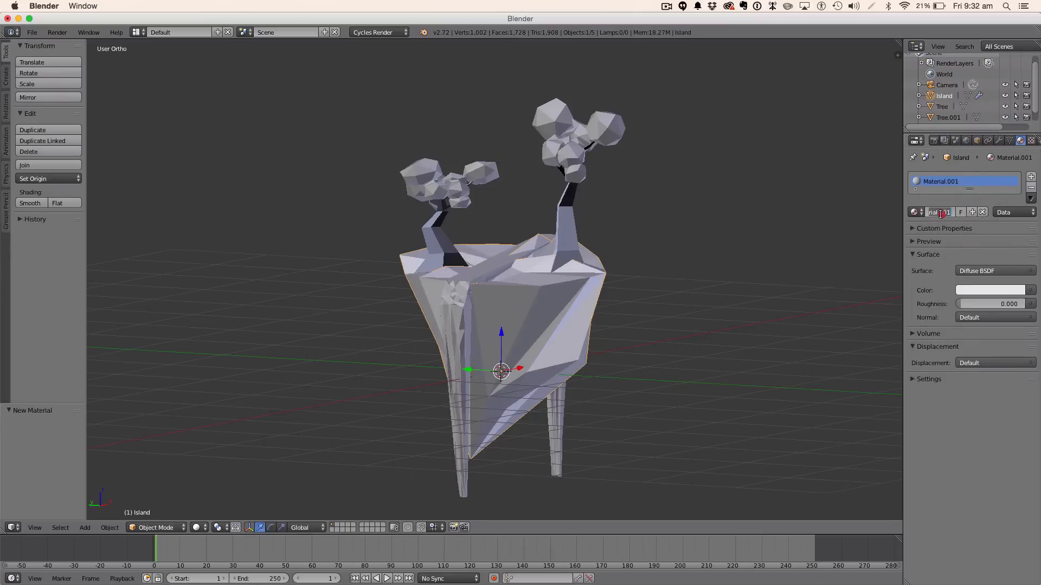
text(Gro)
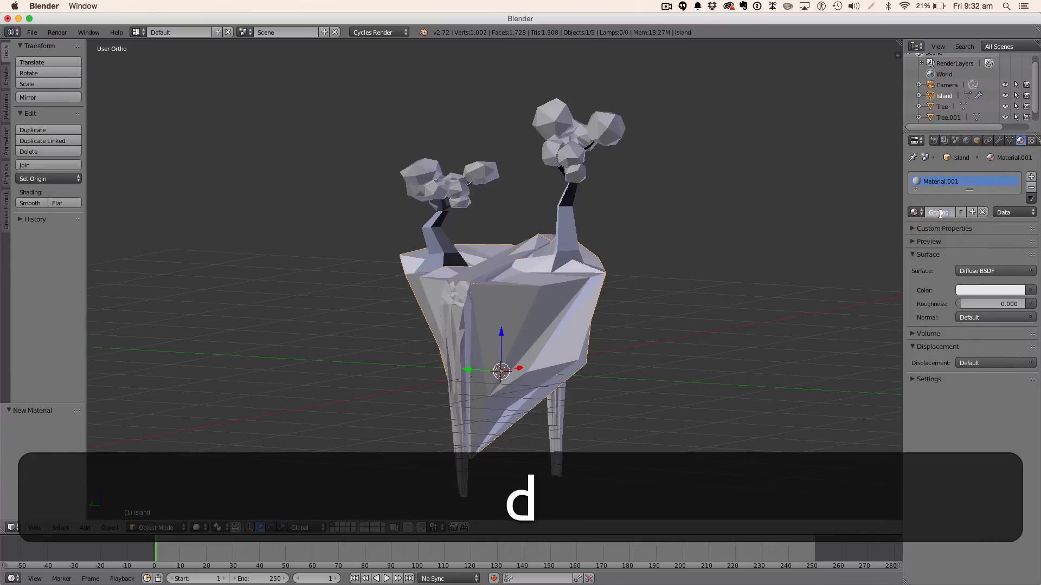
text(und)
key(Return)
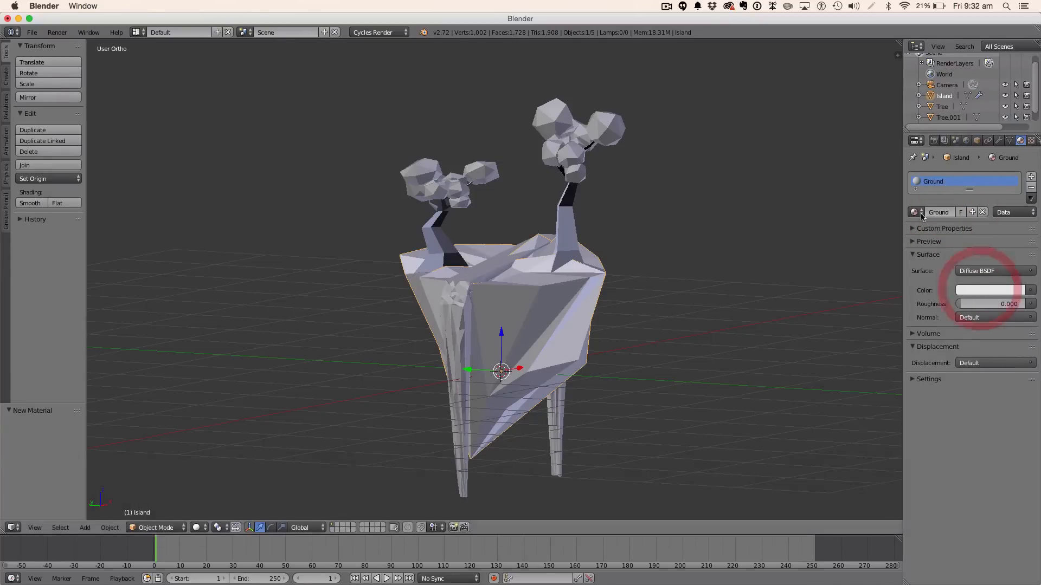
Step: Set the Ground material's diffuse colour to a dark greyish brown
click(974, 291)
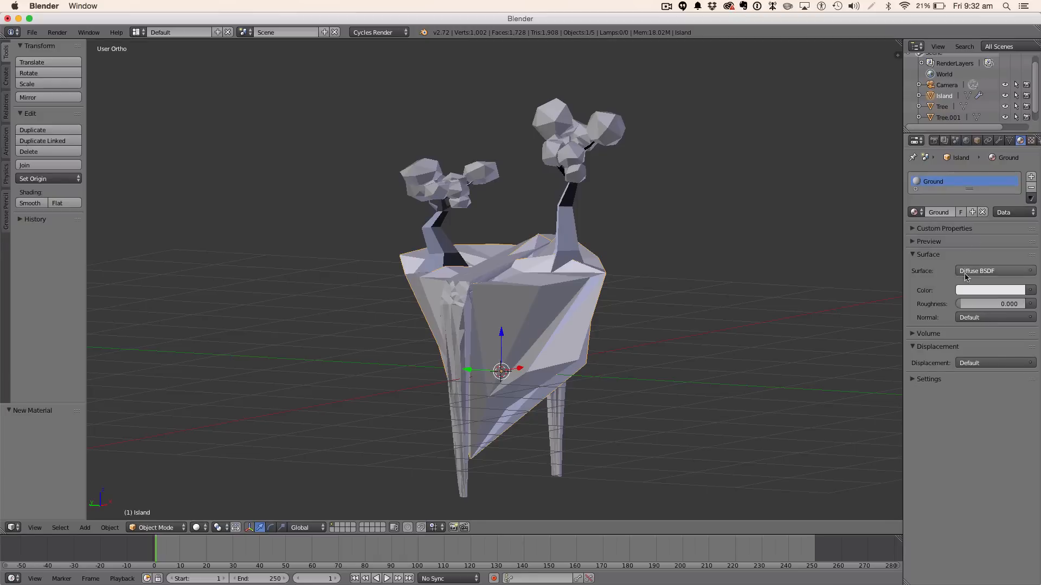
click(968, 291)
click(962, 198)
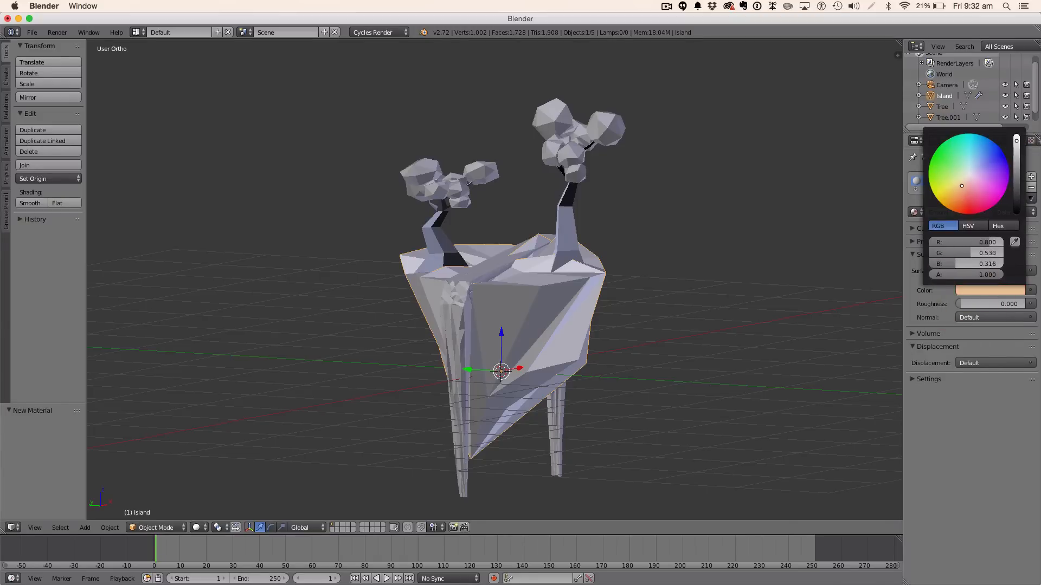
mouse_move(1017, 175)
mouse_down()
mouse_move(1016, 160)
mouse_move(1017, 172)
mouse_up()
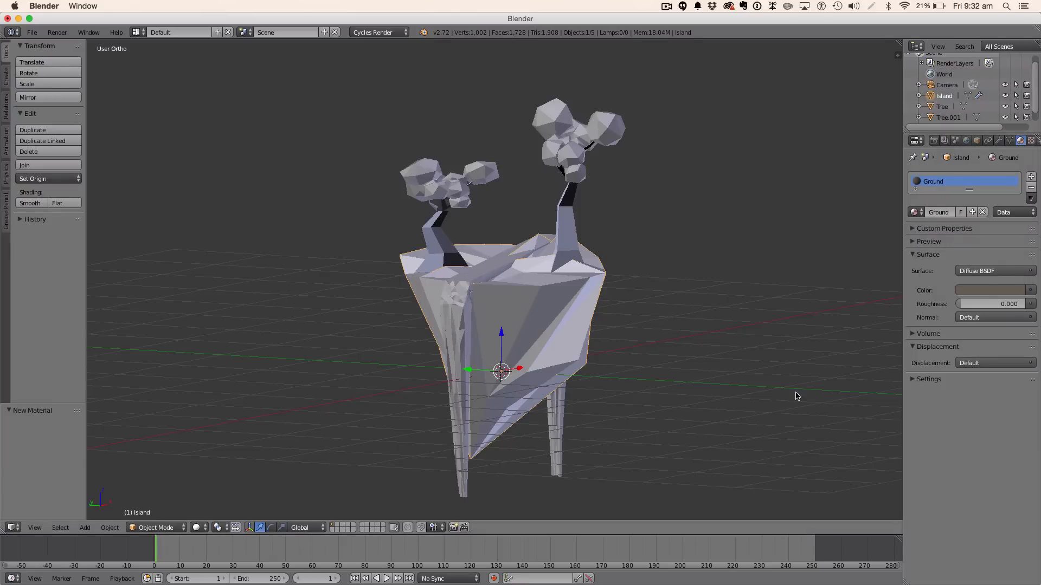
Step: Match the Ground material's viewport colour to its diffuse colour by sampling the brown swatch
click(928, 379)
click(928, 407)
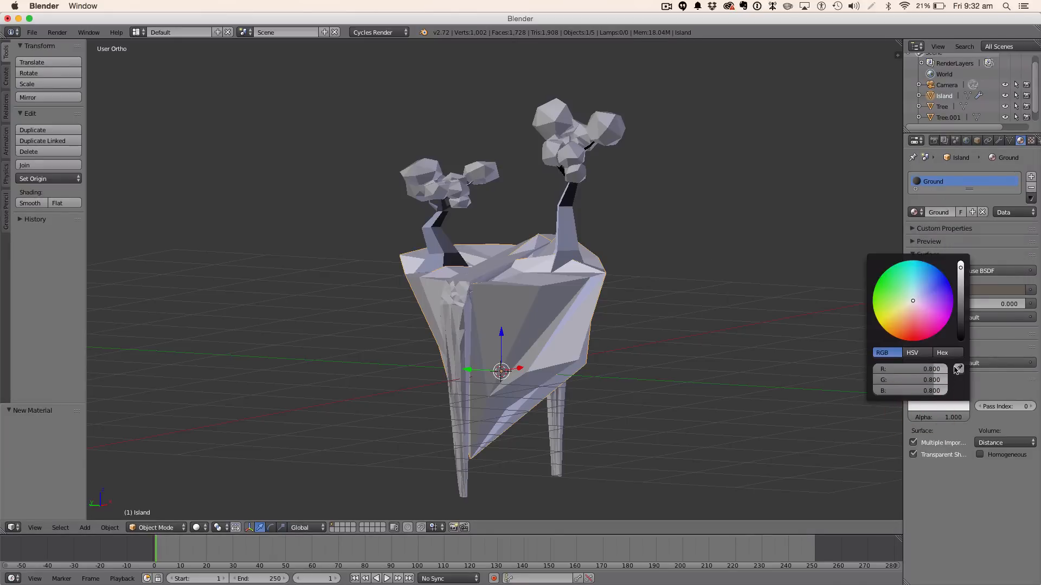
click(957, 370)
click(971, 289)
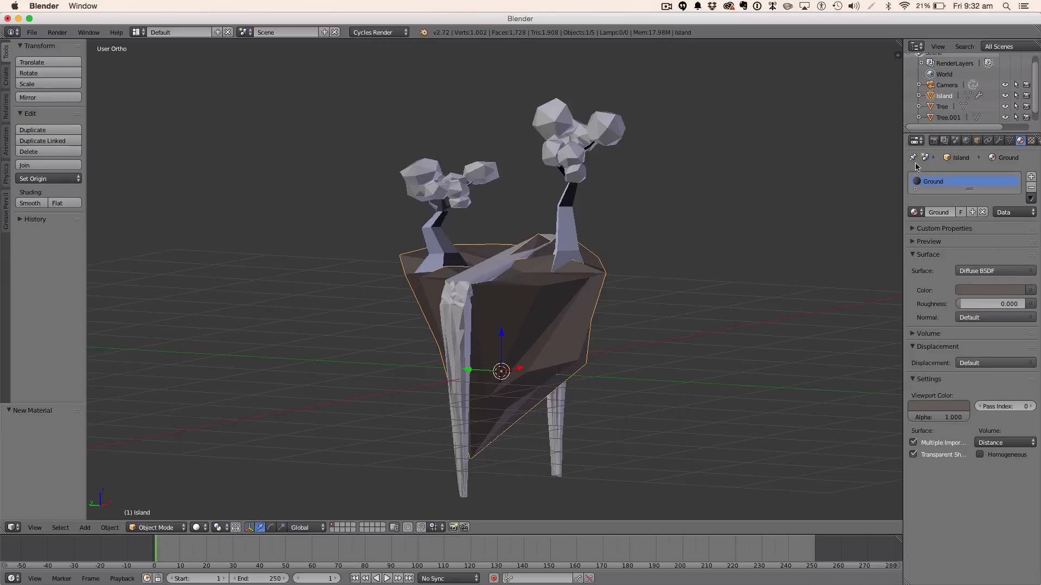
Step: Add a second material slot to the island with a new material named Grass
click(1031, 177)
click(944, 214)
double_click(934, 215)
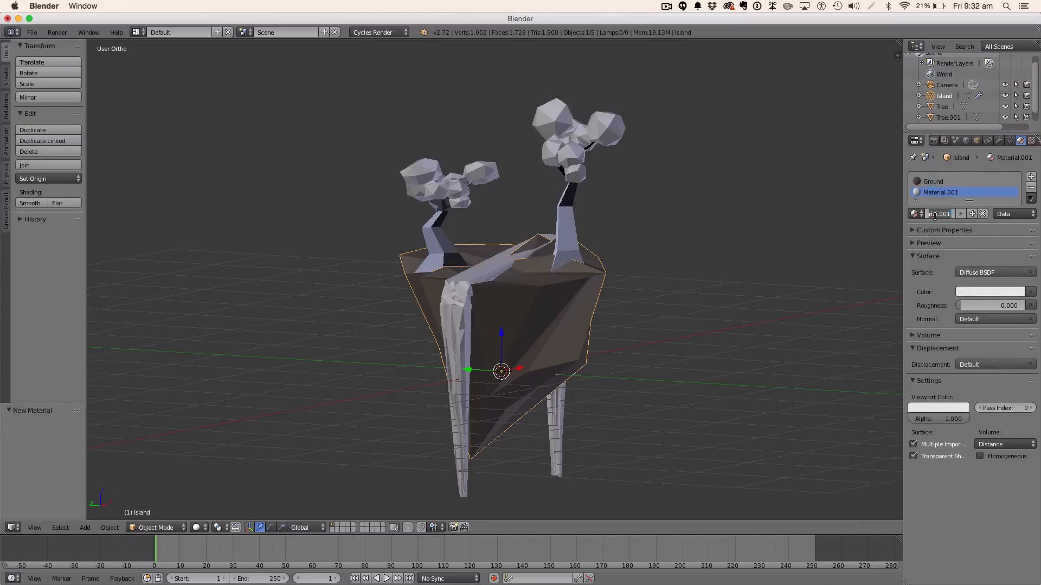
text(Grass)
key(Return)
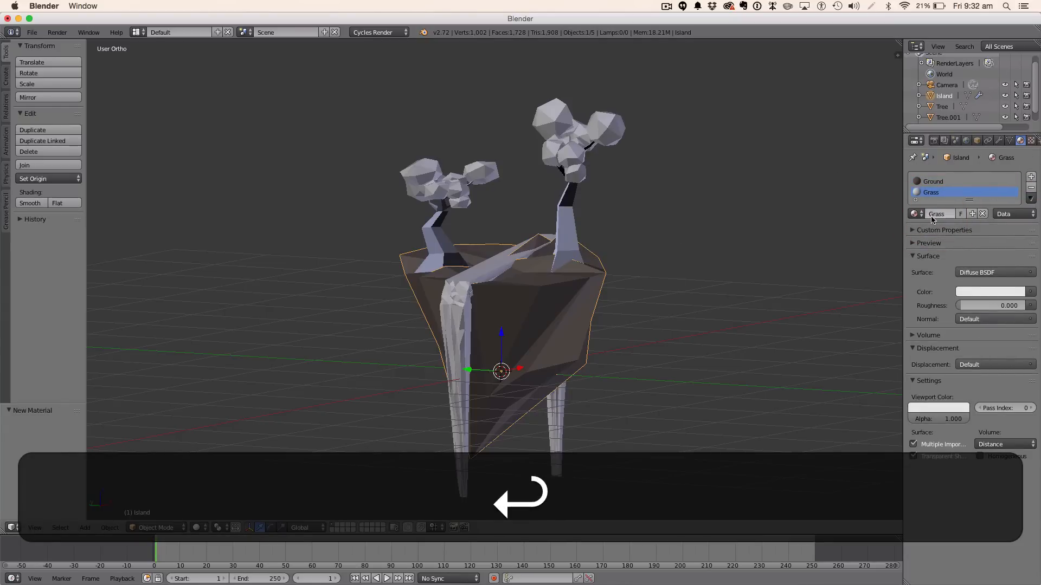
Step: Set the Grass material's diffuse colour to bright green and sample the same green for its viewport colour
click(964, 292)
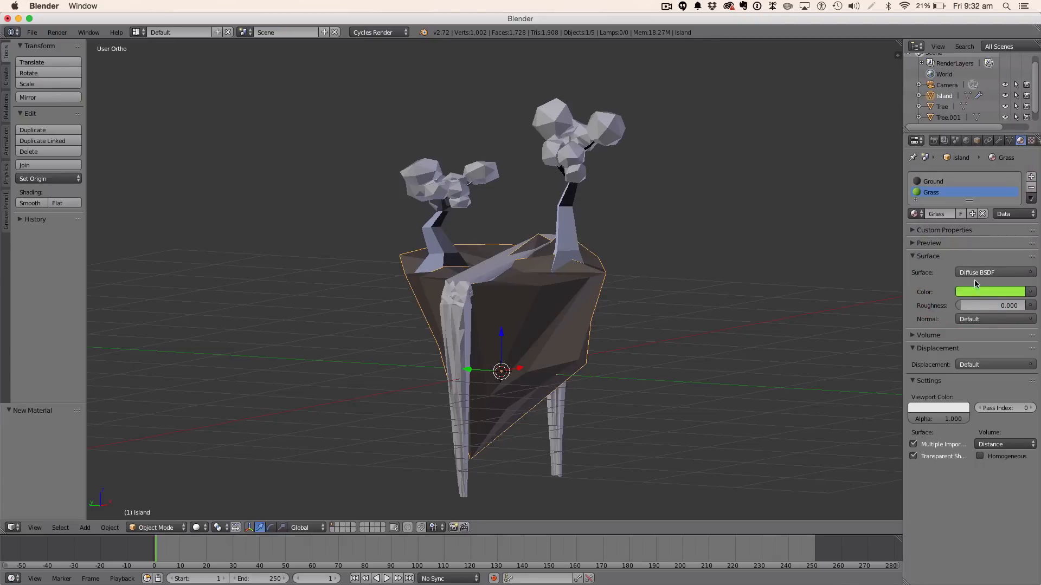
click(944, 409)
click(960, 367)
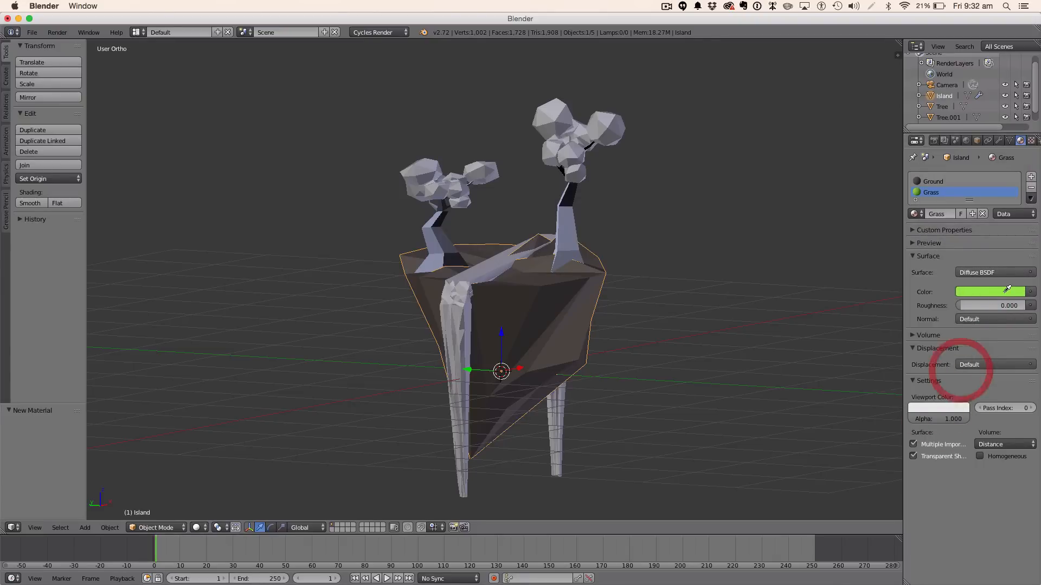
click(1004, 291)
Step: Assign the Grass material to the selected top faces of the island in Edit Mode, and return to Object Mode
scroll(617, 317, up, 3)
key(Tab)
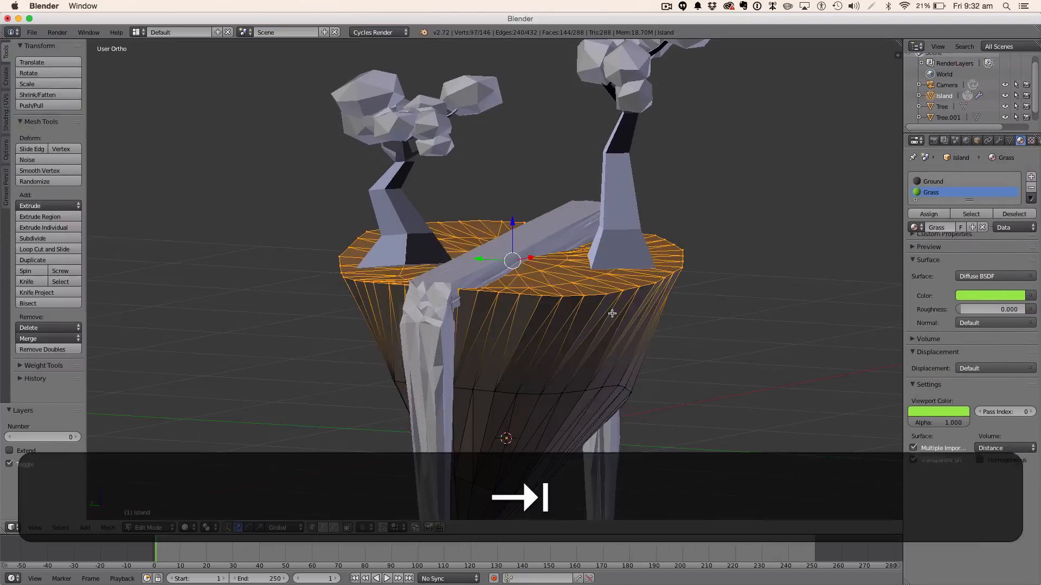
middle_drag(612, 312, 640, 355)
click(929, 214)
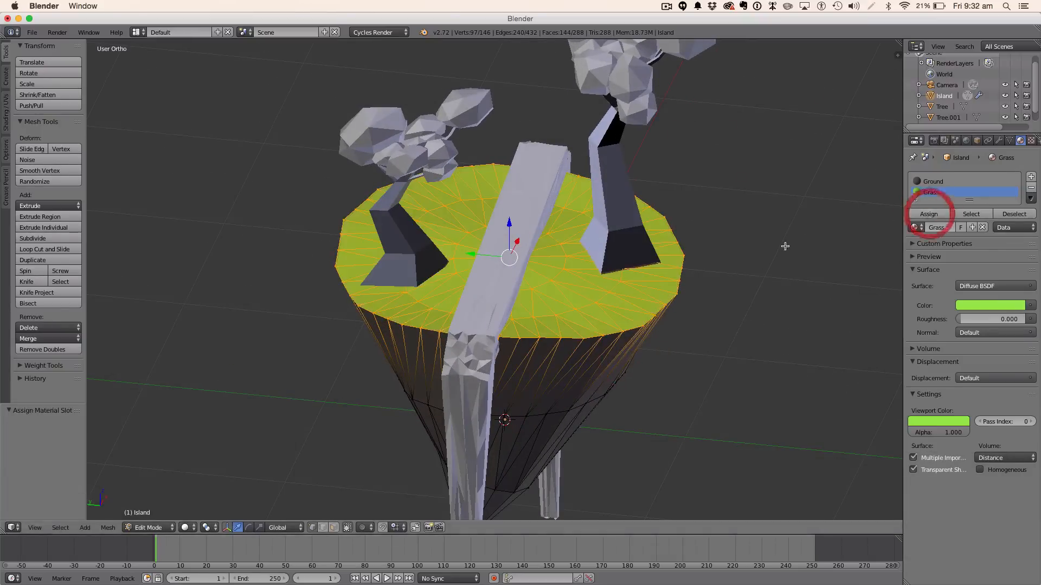
key(Tab)
middle_drag(784, 235, 710, 228)
Step: Edit the island mesh again, clear the selection and switch to face selection
key(Tab)
scroll(664, 274, down, 3)
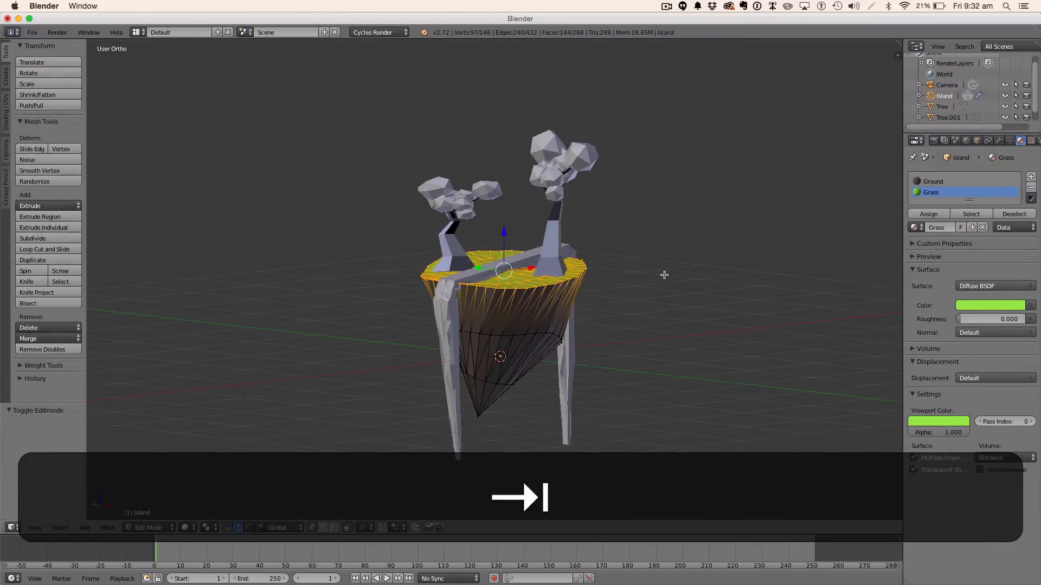
scroll(656, 290, up, 4)
scroll(650, 305, down, 1)
key(a)
scroll(658, 290, up, 1)
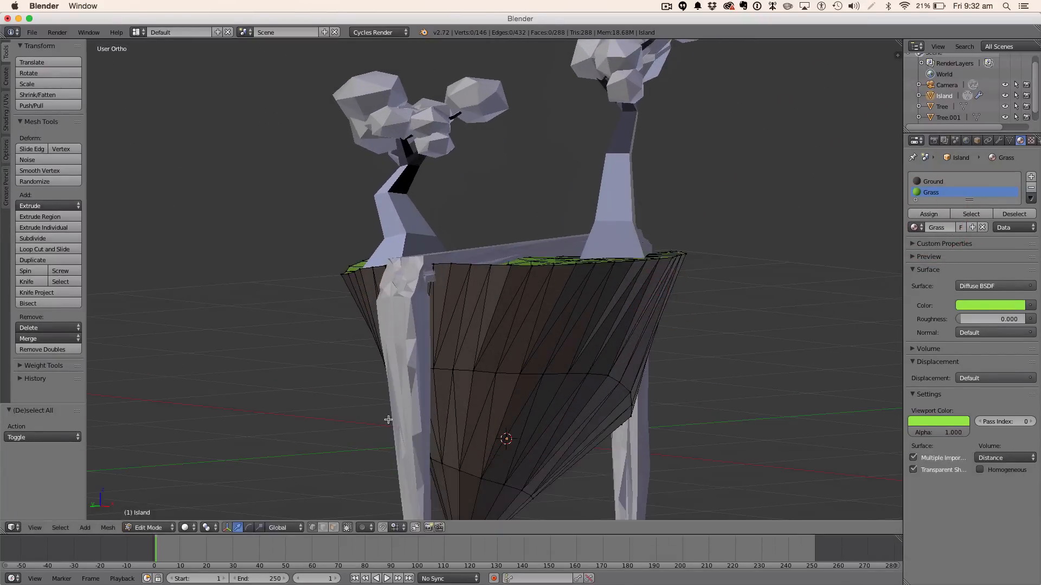
click(329, 531)
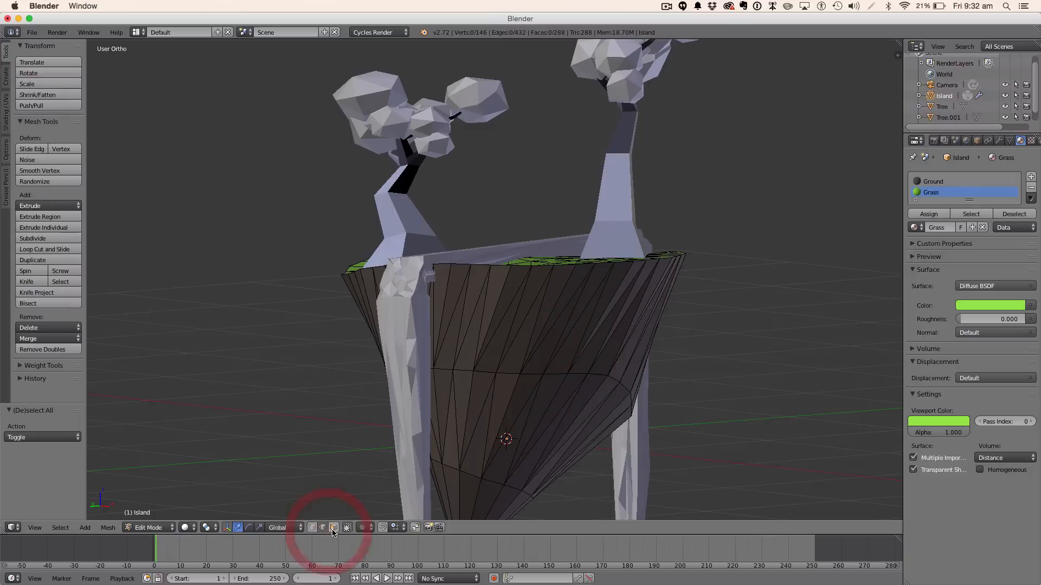
key(c)
drag(511, 379, 523, 407)
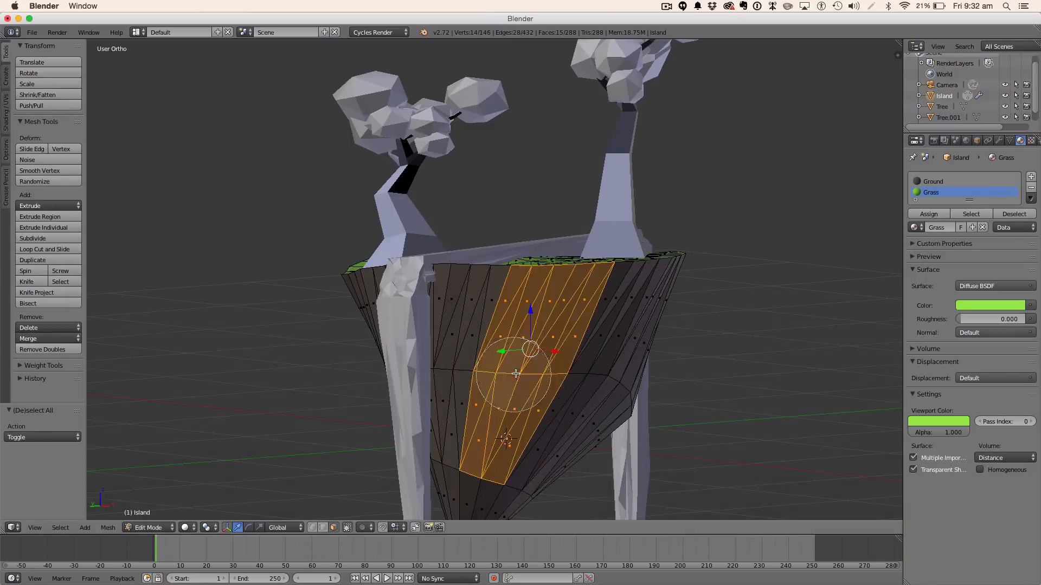
key(Escape)
key(a)
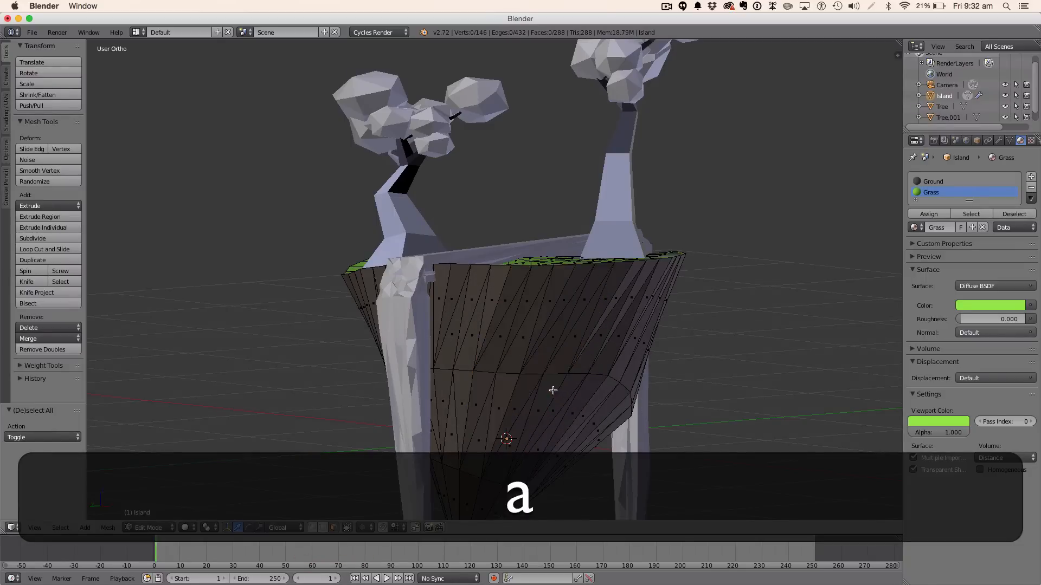
Step: Circle-select a small patch of faces in the middle band of the island's side and assign Grass to it
key(c)
click(535, 401)
key(Escape)
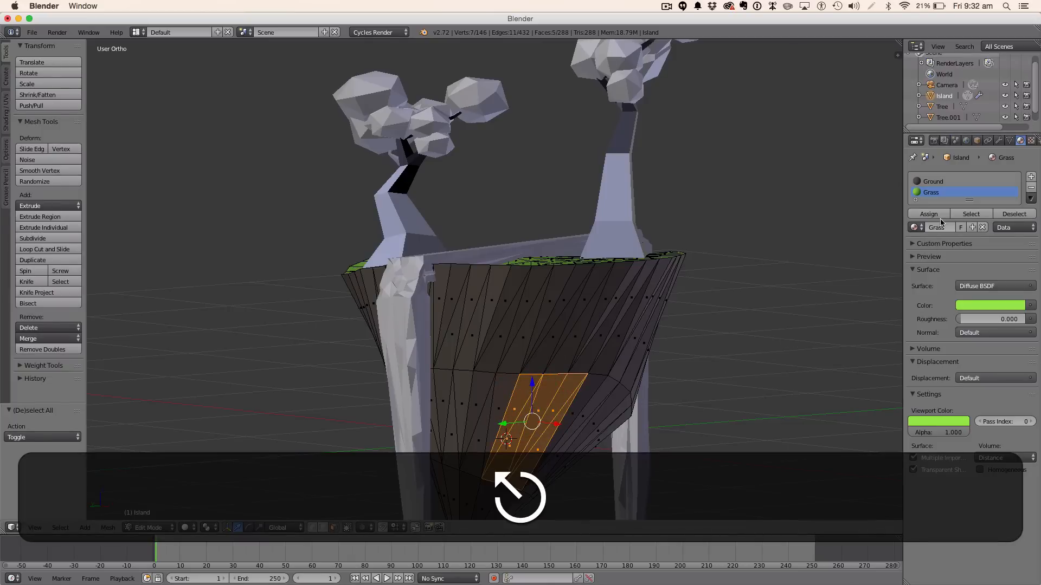
click(932, 213)
key(a)
Step: Circle-select a patch of upper side faces just below the tree on another side and assign Grass to it
mouse_move(608, 409)
middle_down()
mouse_move(688, 400)
mouse_move(669, 397)
middle_up()
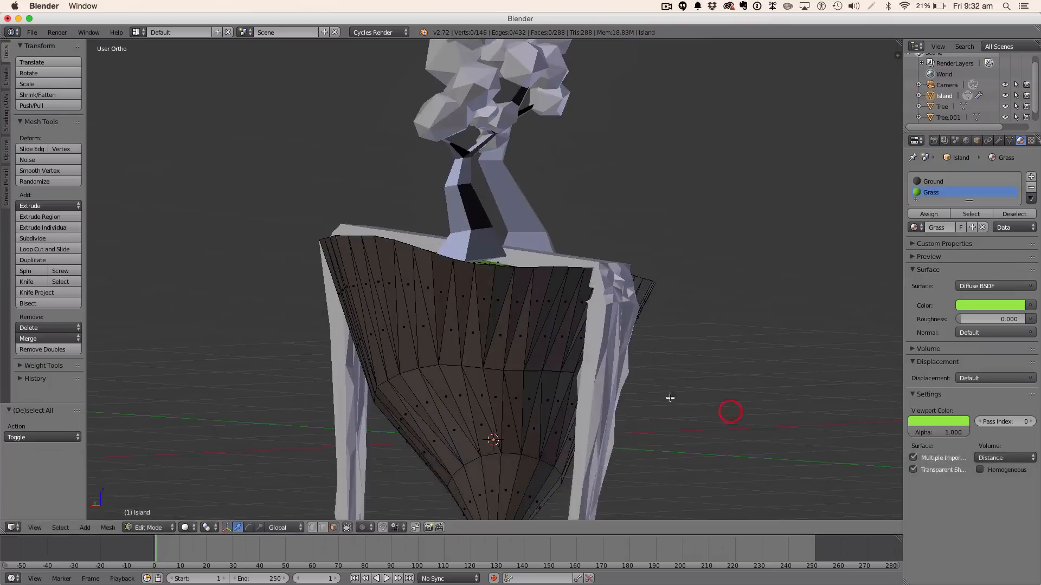
key(c)
drag(488, 355, 481, 357)
key(Escape)
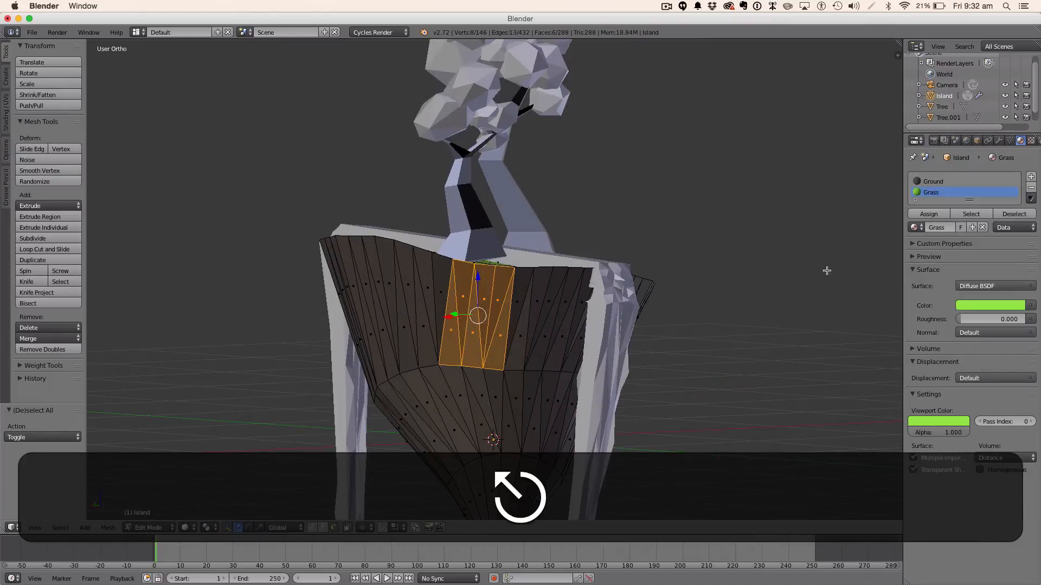
click(927, 213)
key(a)
Step: Assign Grass to a circle-selected patch of lower side faces beside the hanging water strip
middle_drag(623, 358, 725, 309)
key(c)
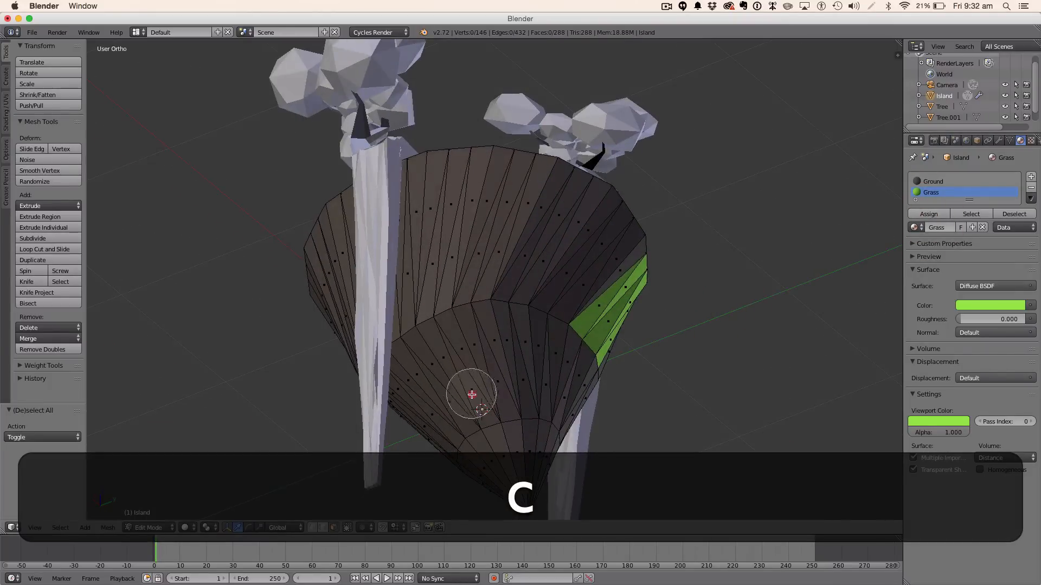
drag(471, 395, 455, 358)
key(Escape)
click(928, 213)
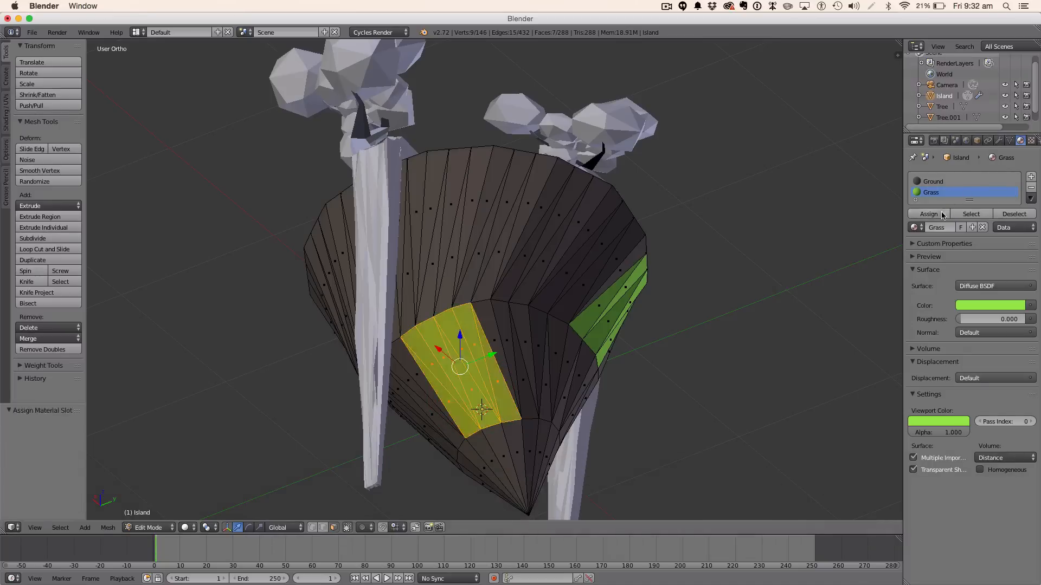
Step: Circle-select the faces around the island's bottom tip, assign Grass to them and leave mesh editing
key(Tab)
scroll(588, 427, down, 3)
middle_drag(599, 418, 434, 455)
key(Tab)
key(c)
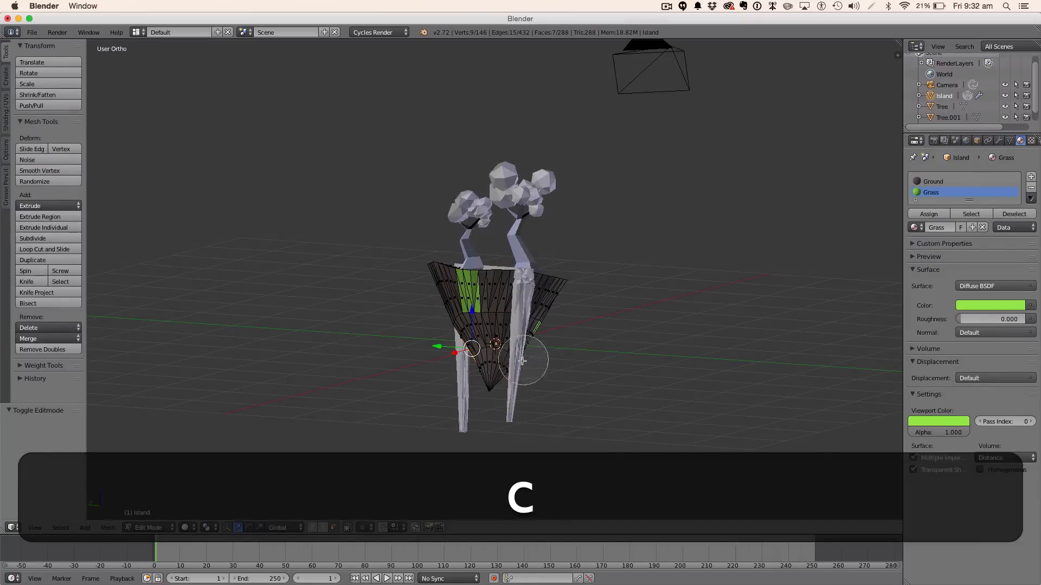
key(a)
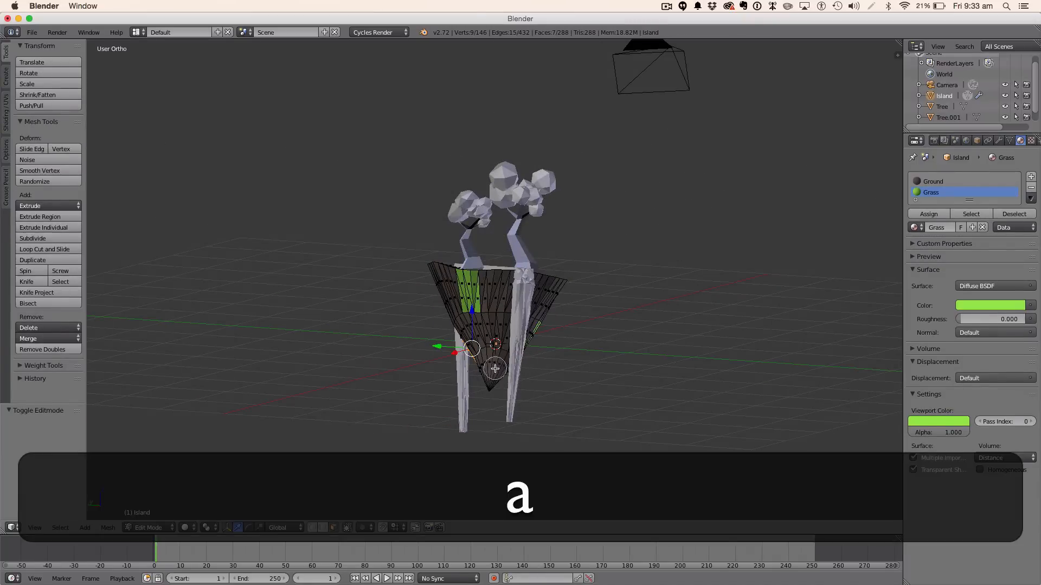
drag(493, 372, 490, 358)
key(Escape)
click(920, 220)
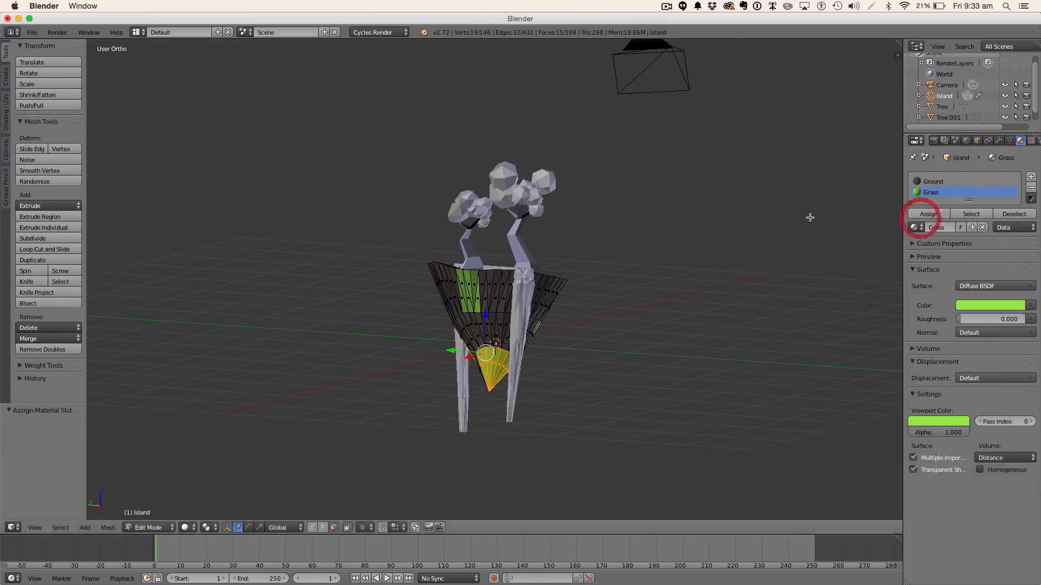
key(Tab)
Step: Select the water strip, switch to the Compositing screen layout and set the node editor to material shader nodes
middle_drag(678, 260, 597, 320)
scroll(597, 320, up, 5)
right_click(591, 291)
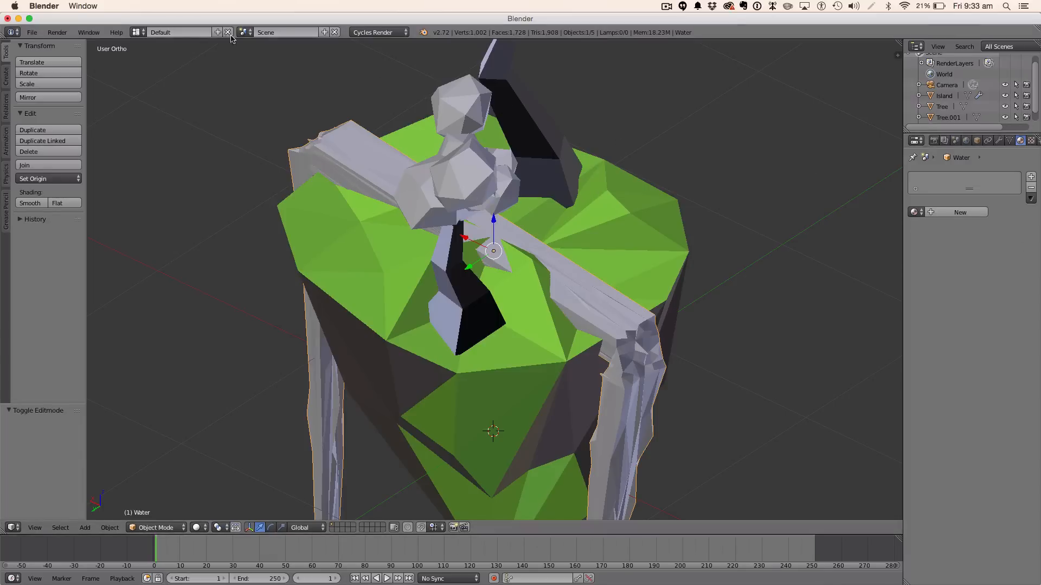
click(142, 32)
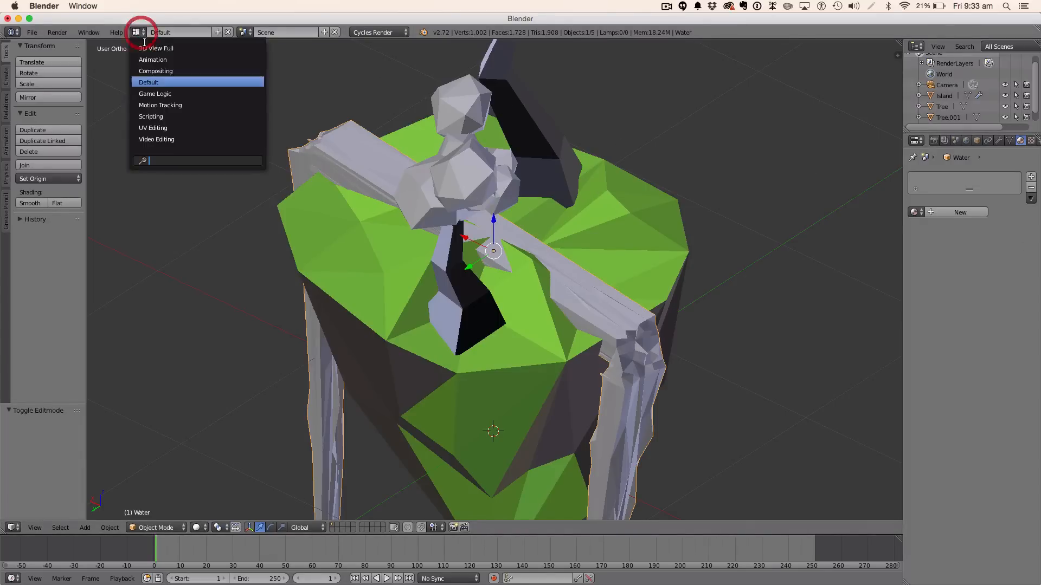
click(147, 69)
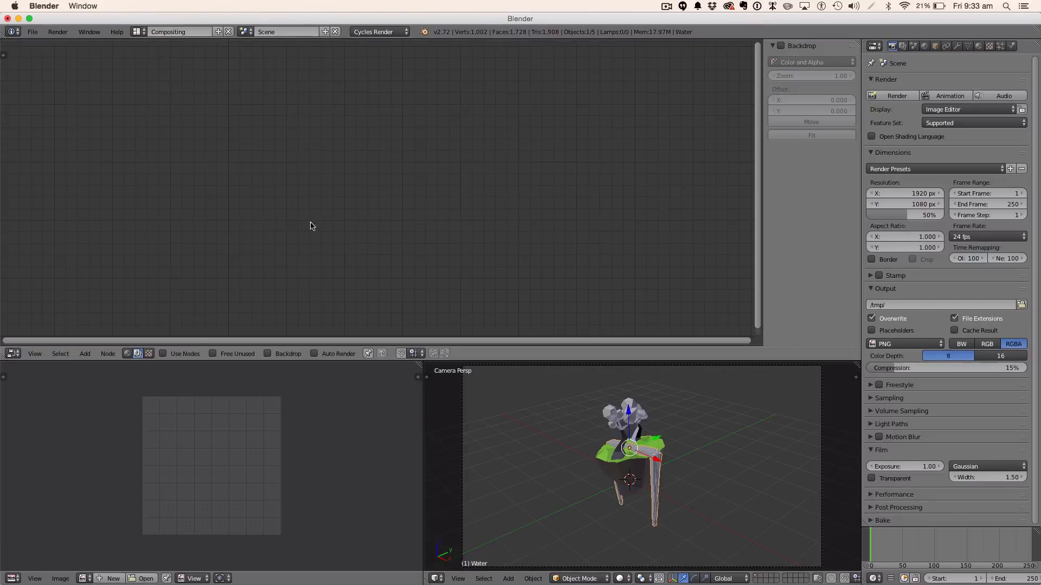
click(188, 357)
click(127, 353)
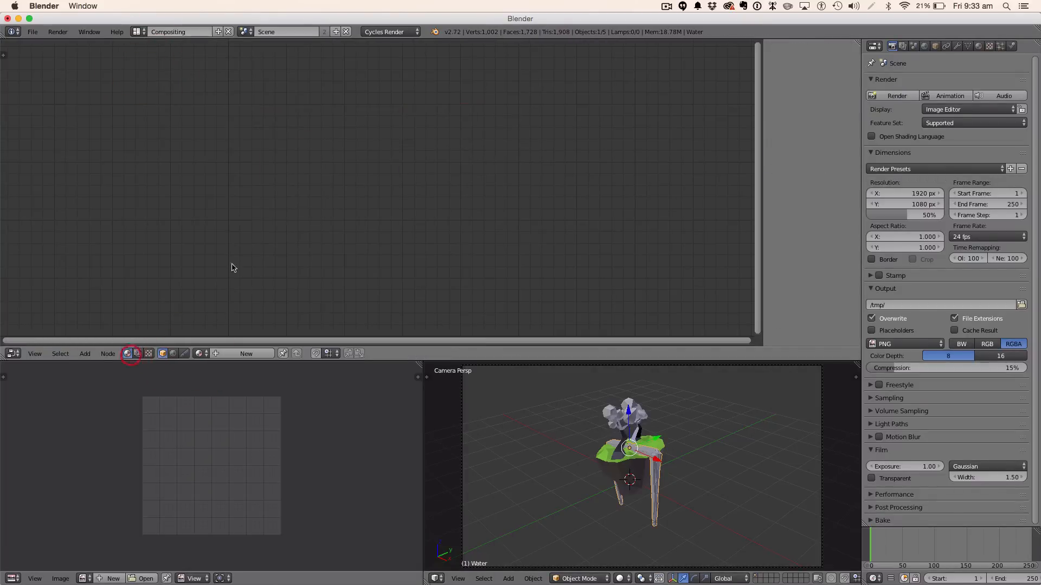
key(shift+a)
click(635, 166)
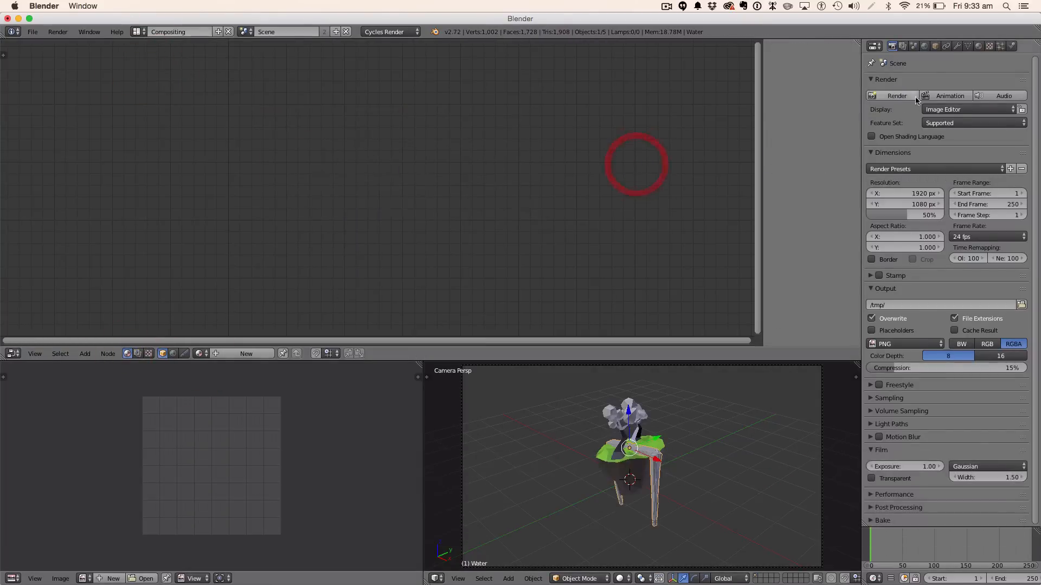
Step: Create a new material on the water strip and name it Water
click(977, 46)
click(958, 118)
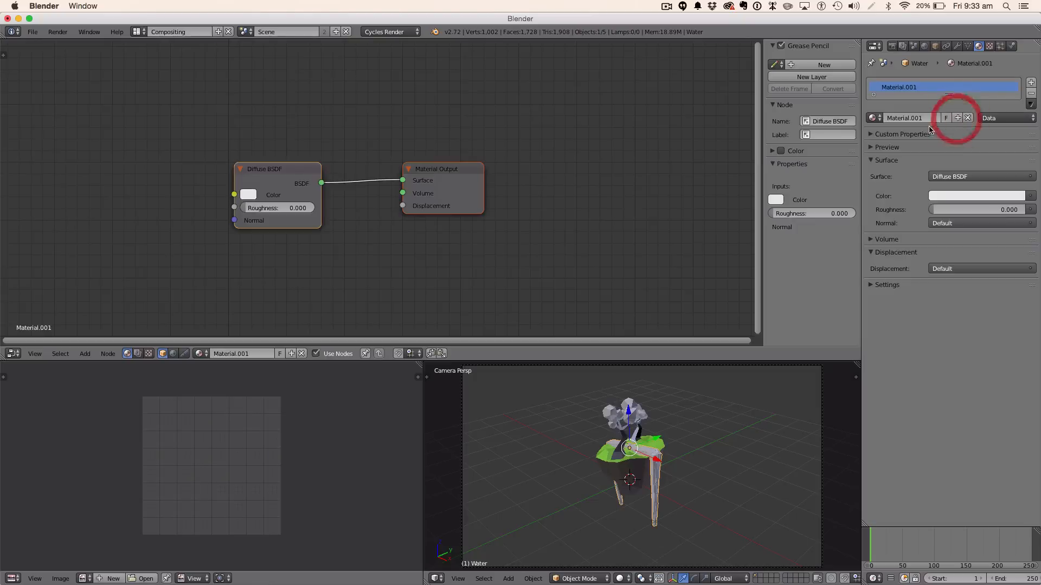
click(925, 124)
key(shift+w)
click(917, 116)
text(Water)
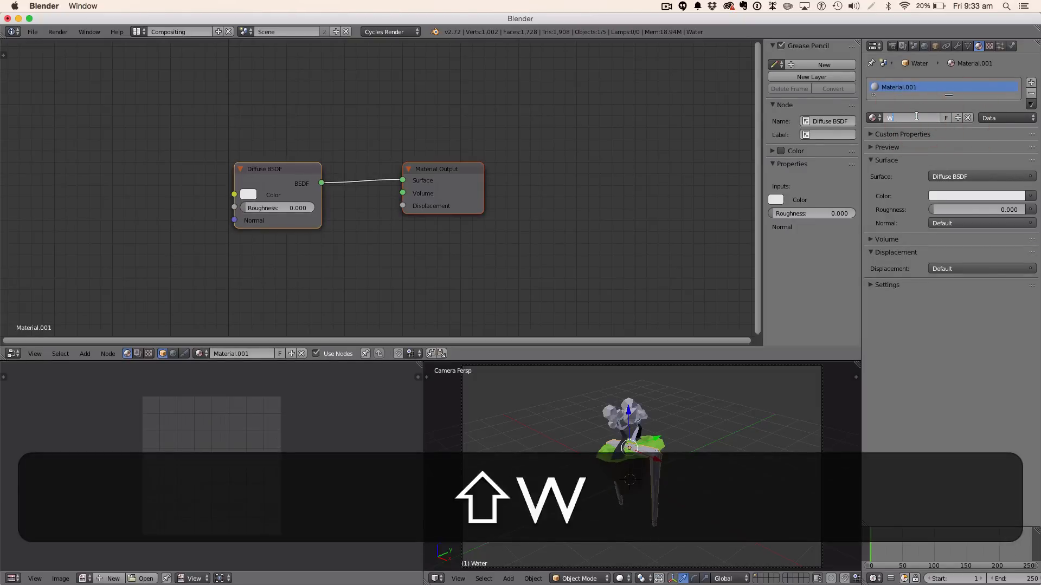
key(Return)
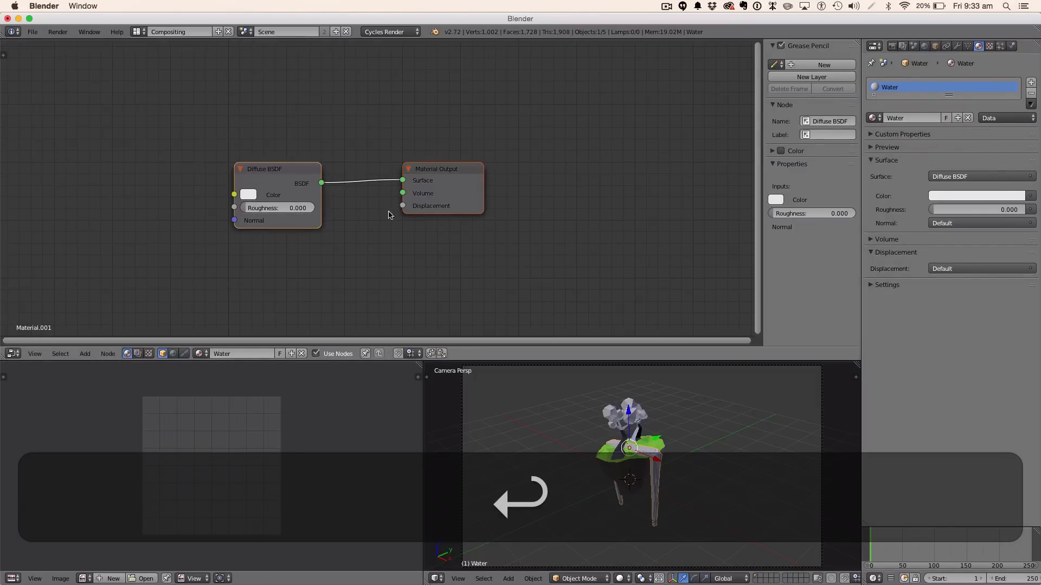
Step: Insert a Mix Shader node between the Diffuse BSDF and the Material Output, and space the nodes apart
scroll(333, 203, down, 2)
scroll(494, 234, down, 1)
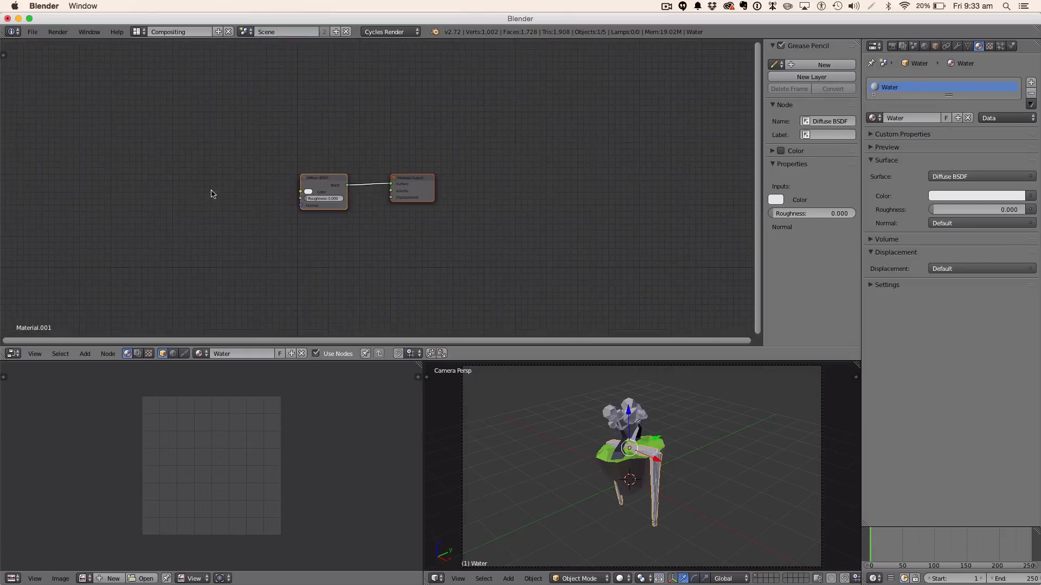
key(shift+a)
click(340, 226)
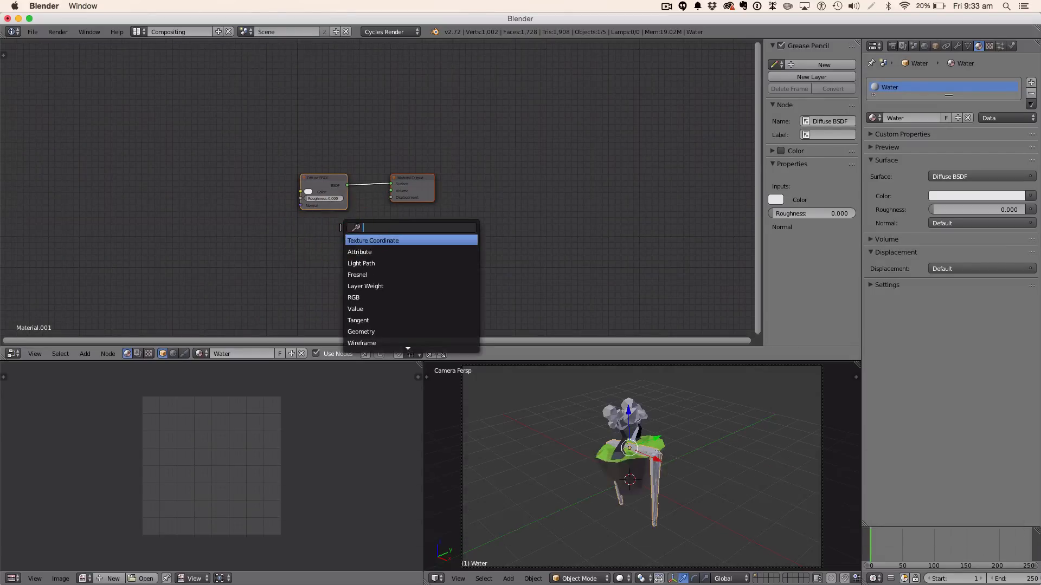
text(mix)
key(Return)
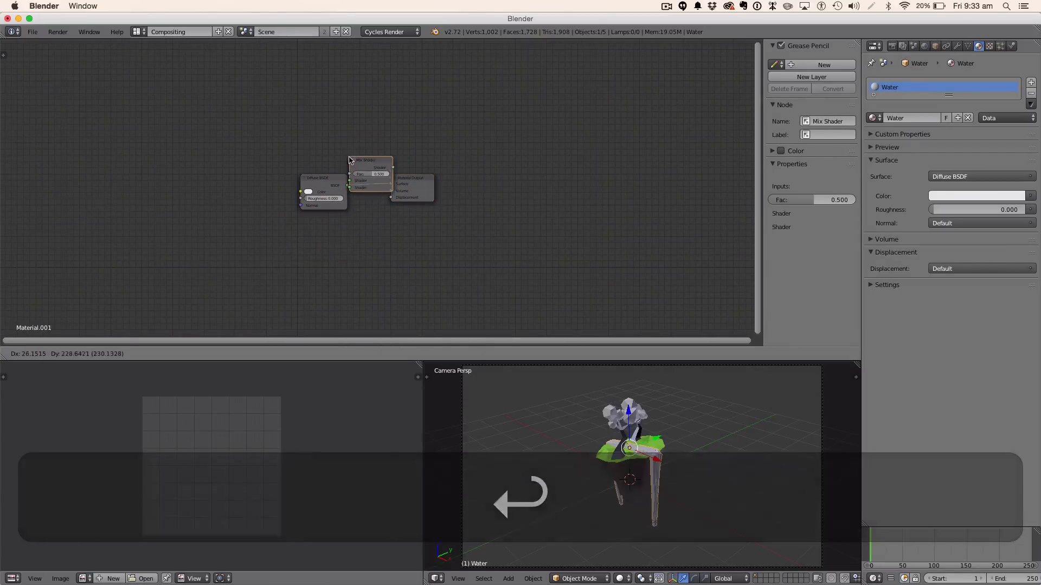
click(359, 170)
drag(407, 179, 479, 184)
click(367, 171)
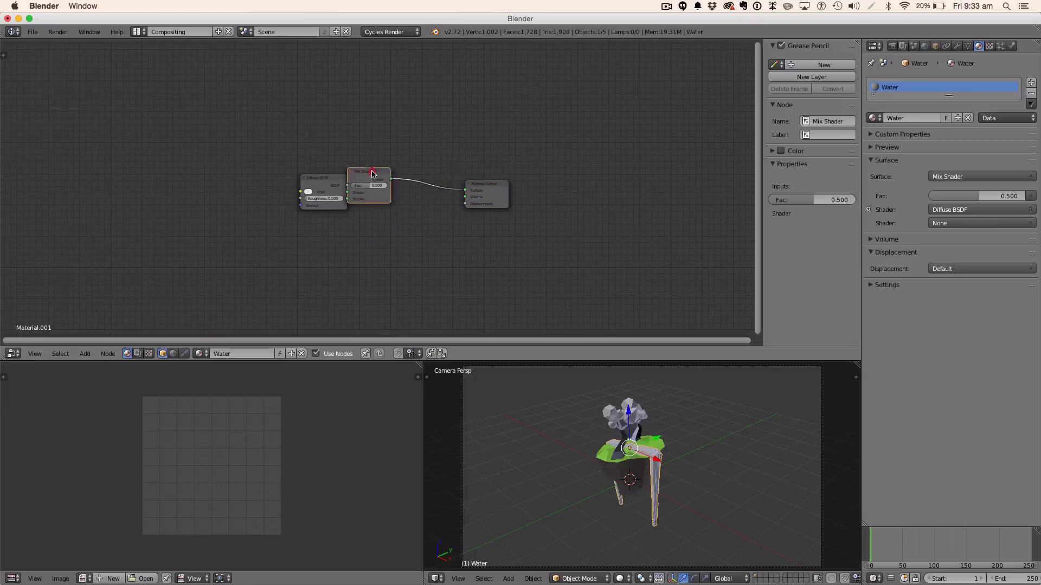
drag(367, 171, 434, 162)
Step: Add a Transparent BSDF node below the Diffuse BSDF and link it to the Mix Shader's second Shader input
key(shift+a)
click(407, 197)
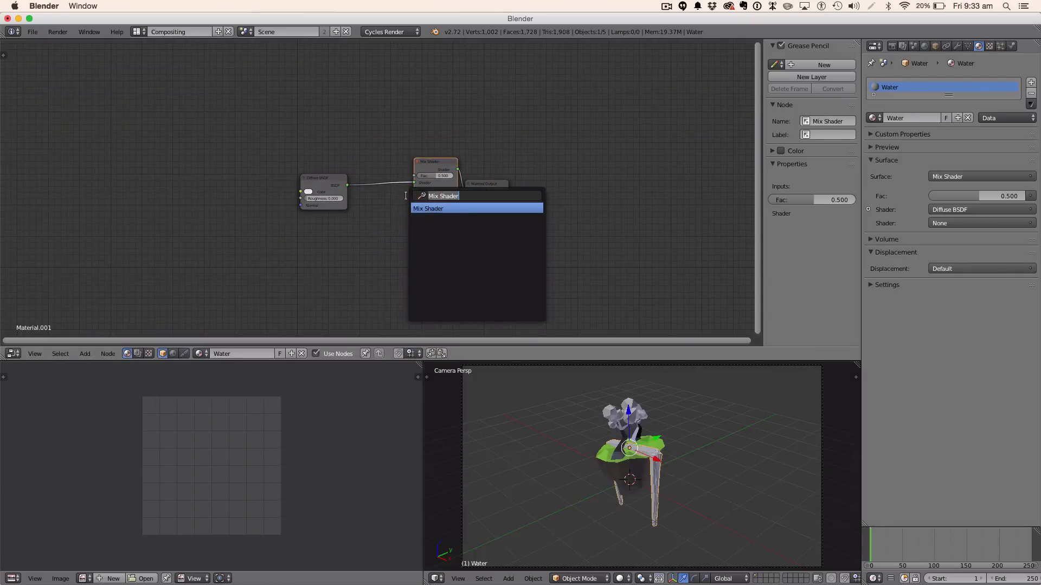
text(tran)
key(Return)
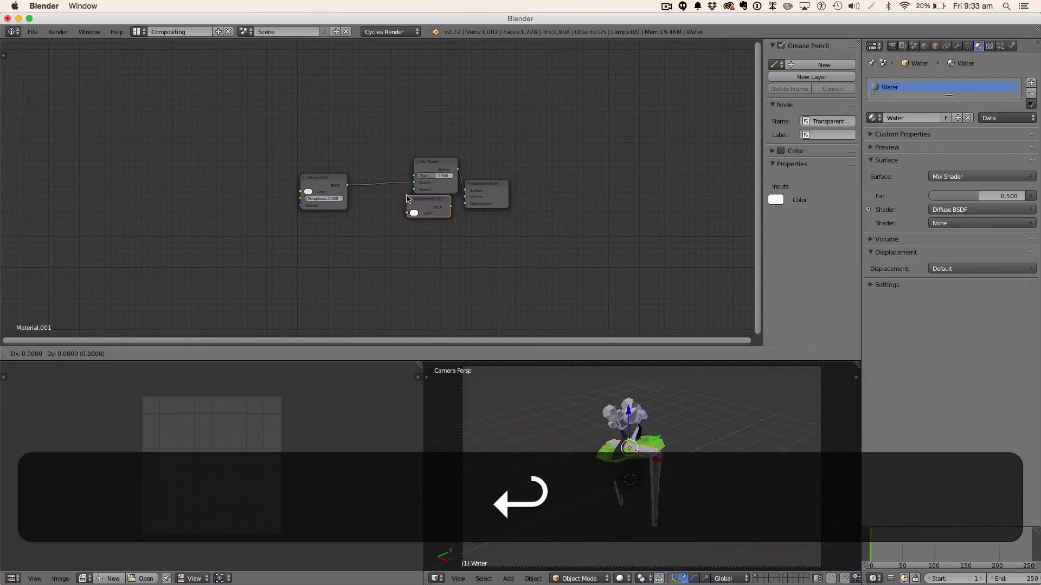
click(370, 223)
drag(414, 193, 350, 236)
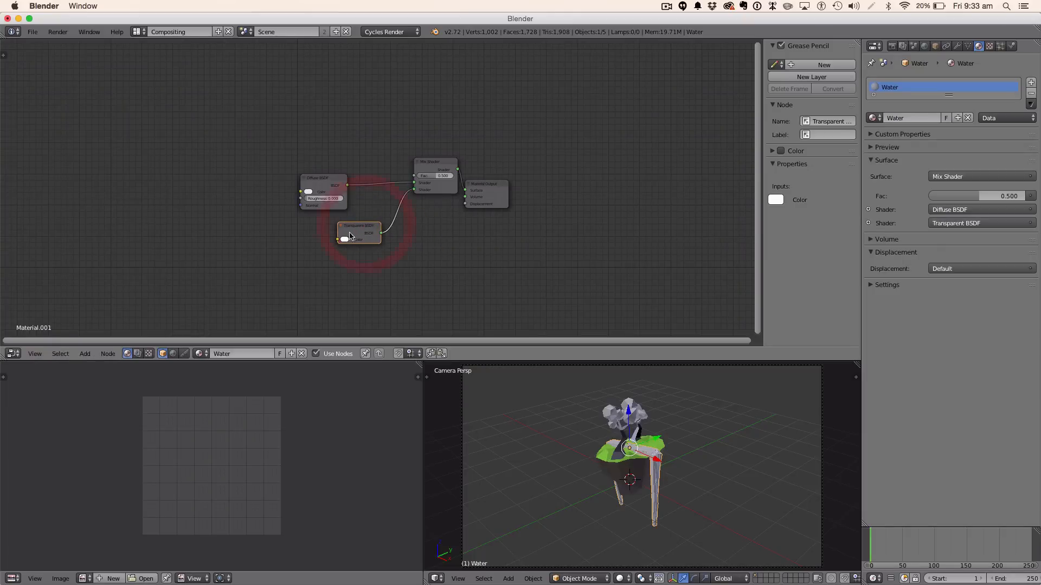
Step: Add a ColorRamp node in the free space ahead of the Diffuse BSDF
scroll(334, 213, up, 5)
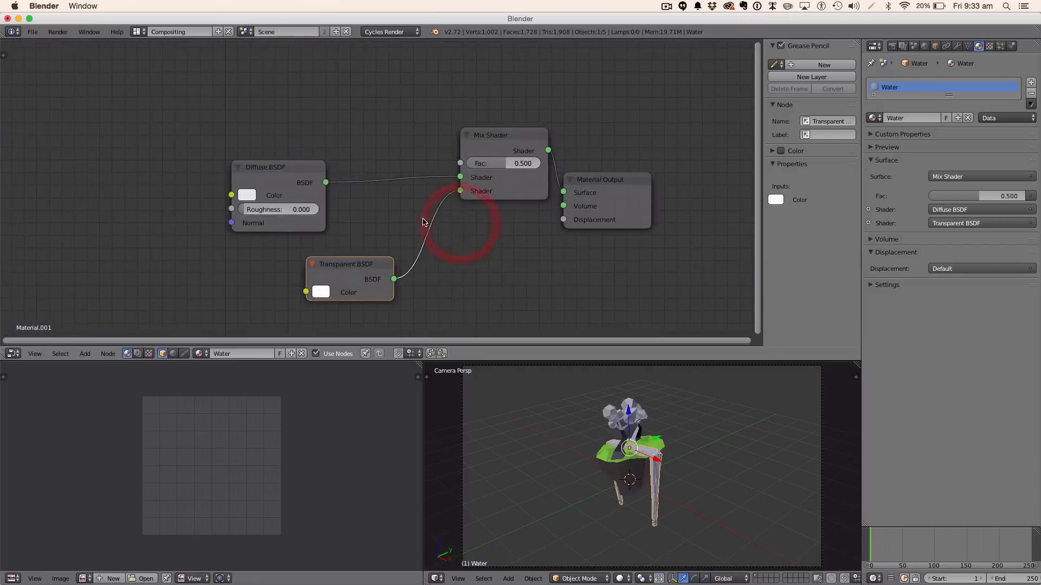
middle_drag(458, 225, 657, 212)
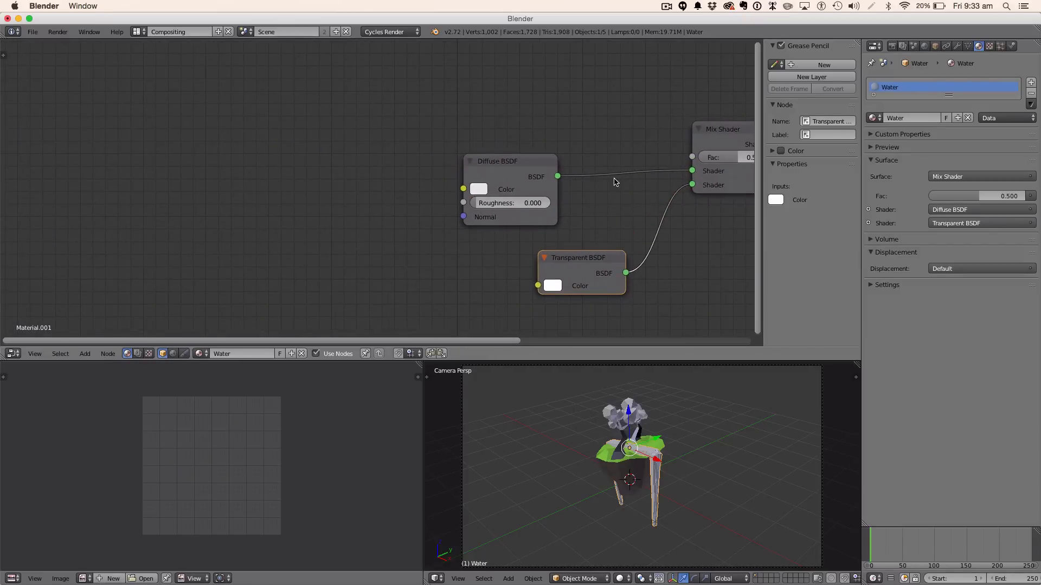
key(shift+a)
click(615, 182)
text(col)
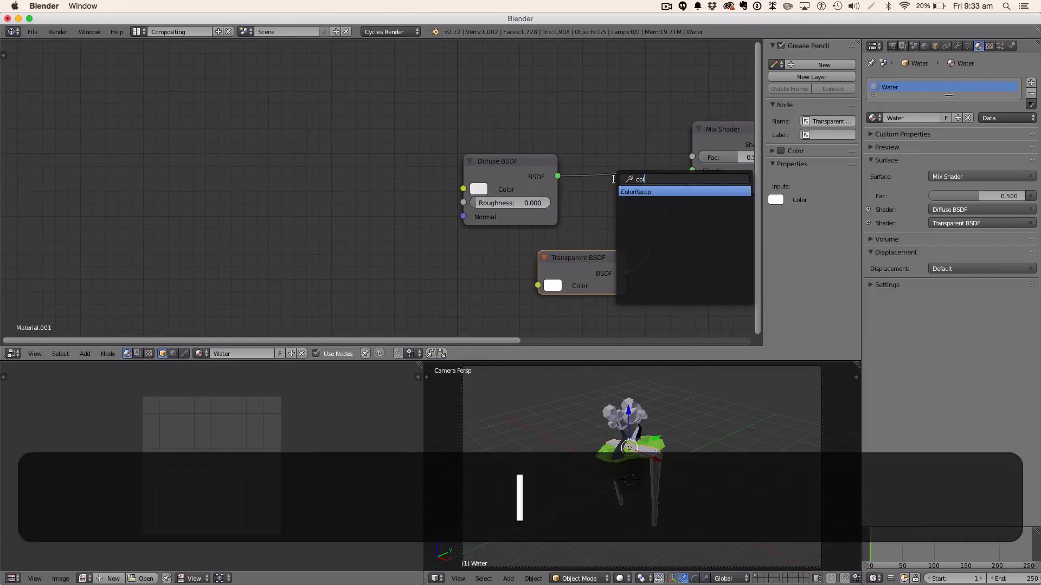
key(Return)
click(306, 167)
Step: Add a Gradient Texture node ahead of the ColorRamp
key(shift+a)
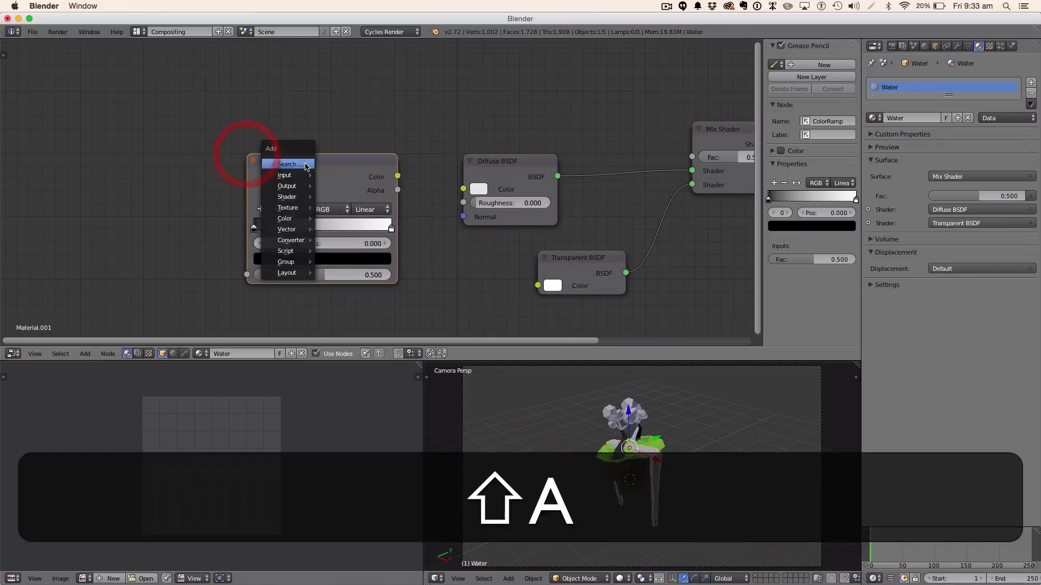
click(307, 165)
text(gras)
key(BackSpace)
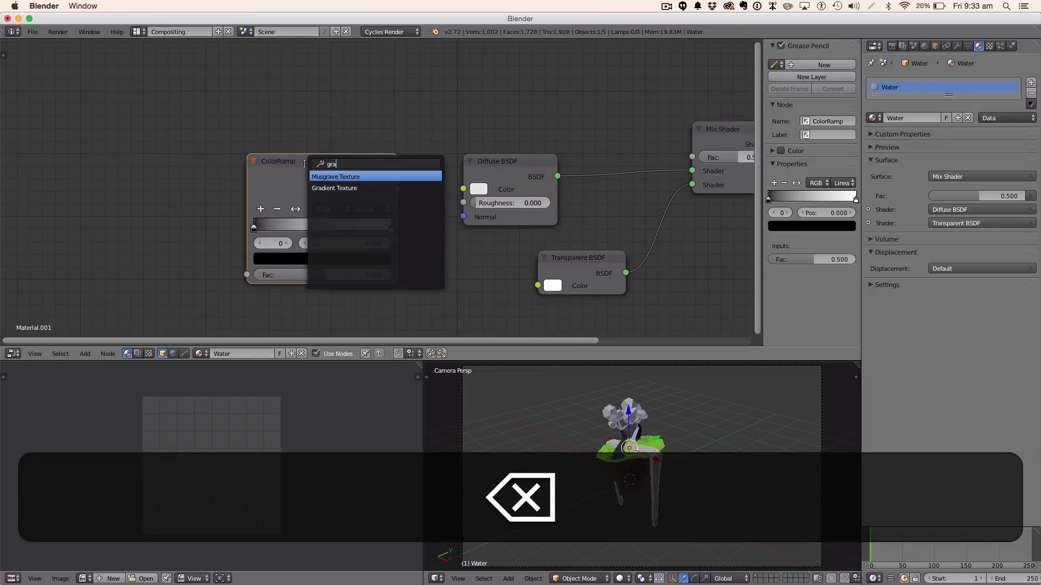
key(Down)
key(Return)
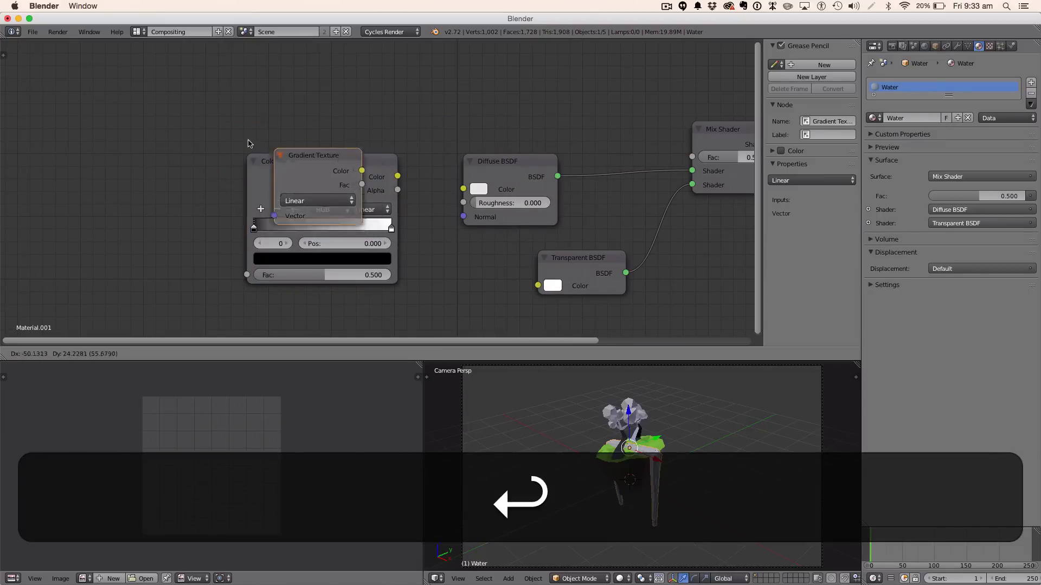
click(105, 112)
Step: Add a Texture Coordinate node at the start of the chain and move the Gradient Texture clear of it
key(shift+a)
click(110, 109)
text(te)
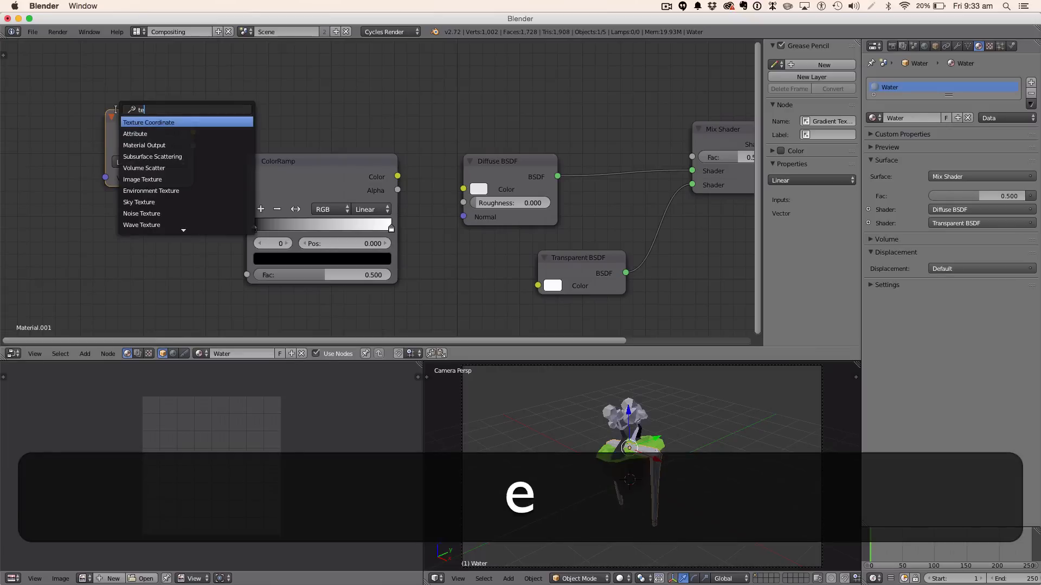
key(Return)
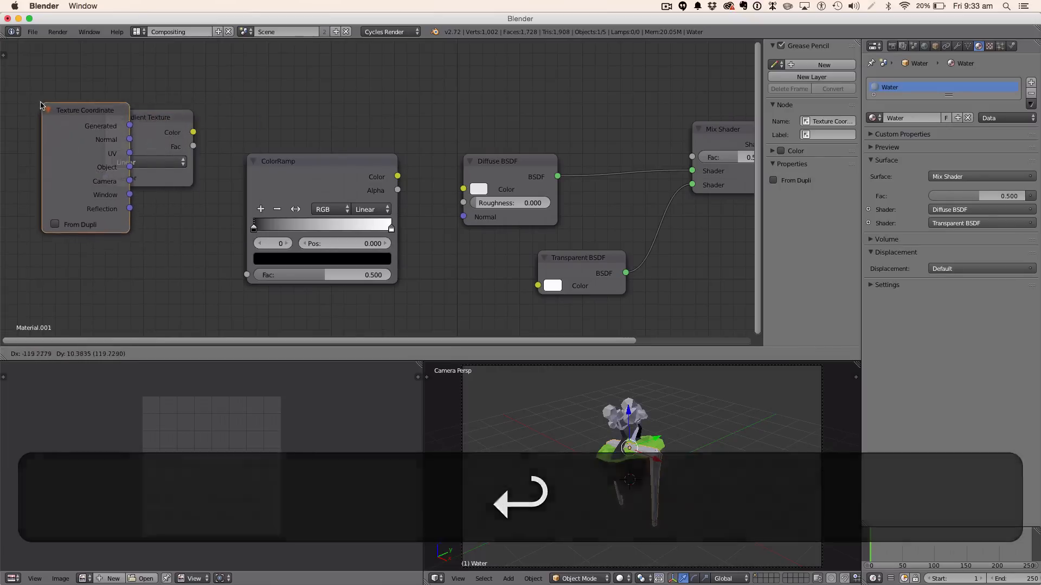
click(36, 102)
drag(157, 118, 194, 138)
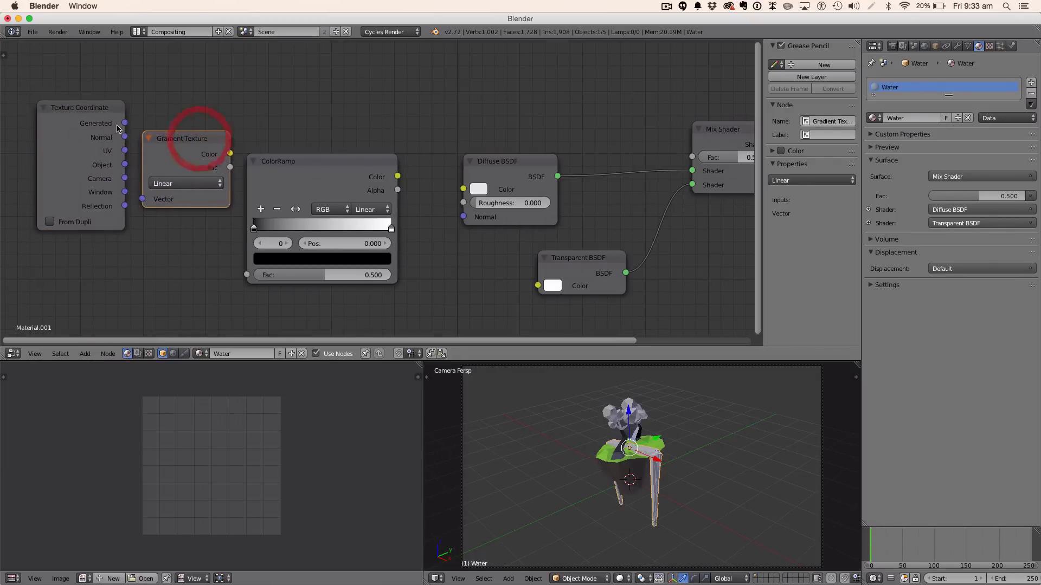
Step: Link Generated to the gradient's Vector, the gradient's Color to the ColorRamp's Fac, and the ramp's Color to the Diffuse BSDF's Color
drag(124, 123, 156, 203)
drag(230, 153, 233, 167)
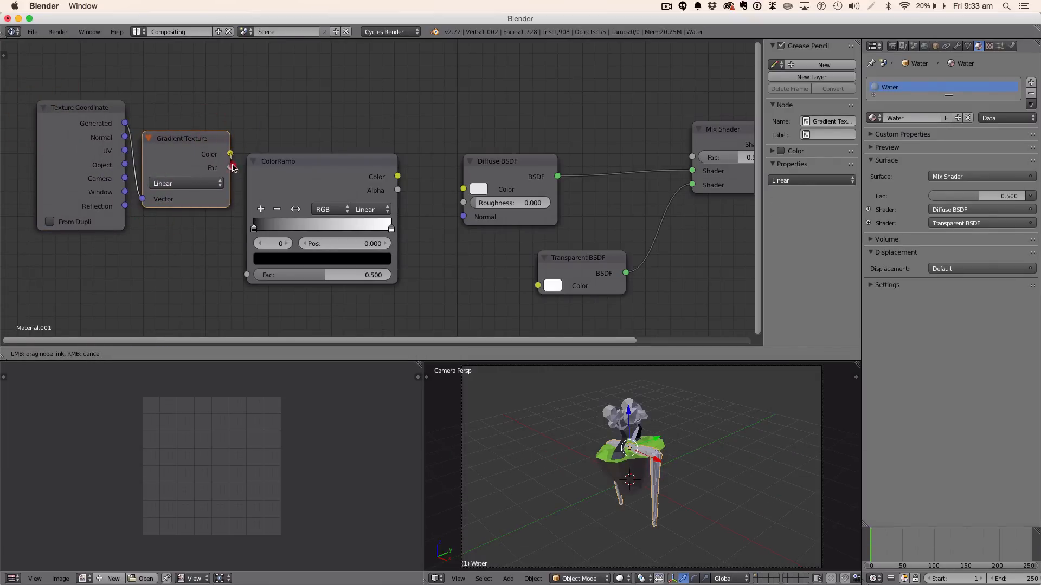
drag(247, 278, 247, 276)
drag(334, 164, 357, 154)
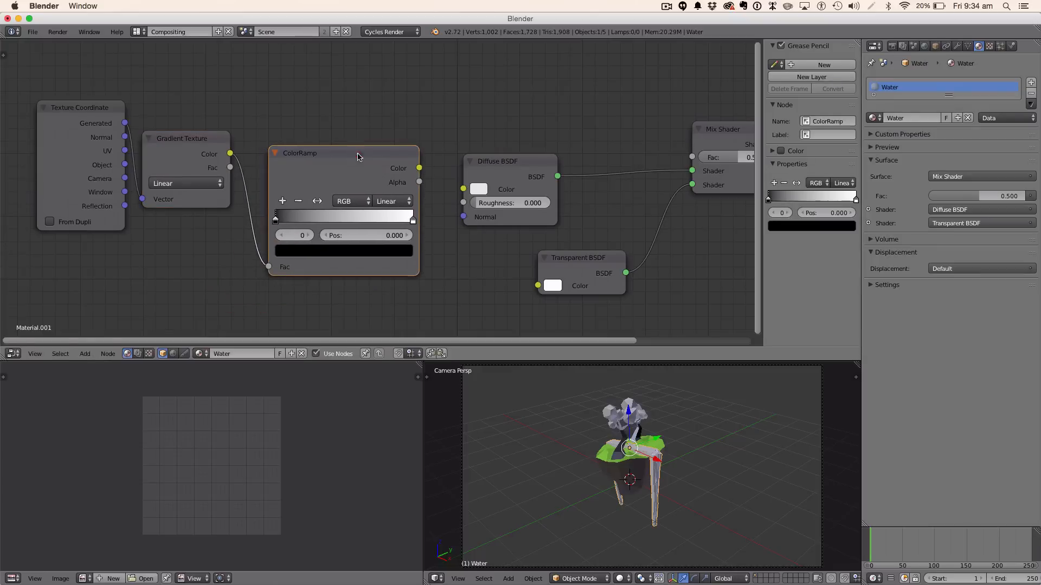
drag(419, 169, 462, 188)
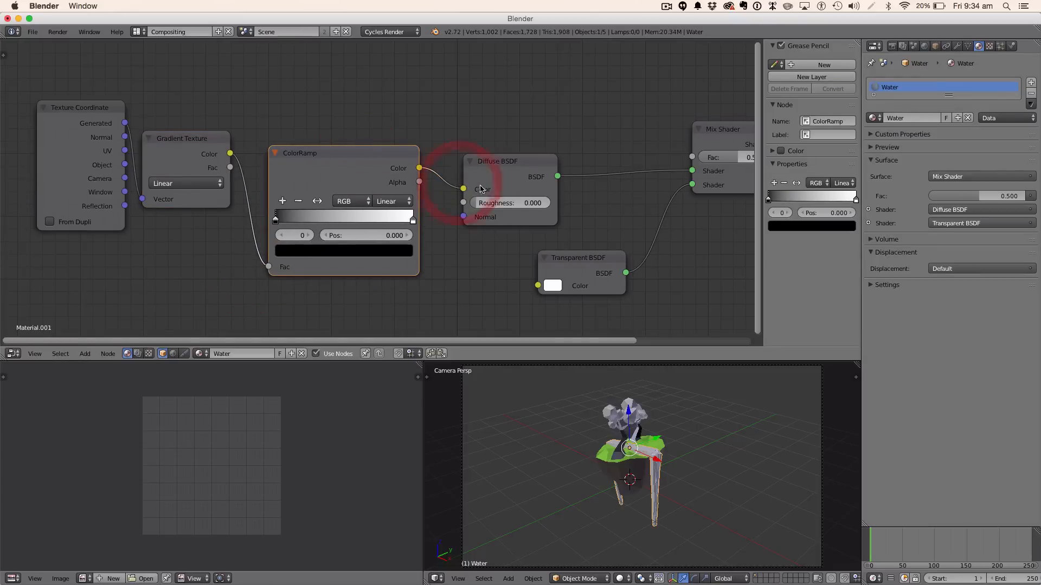
Step: Colour the ColorRamp's first stop turquoise and its last stop light blue
click(302, 252)
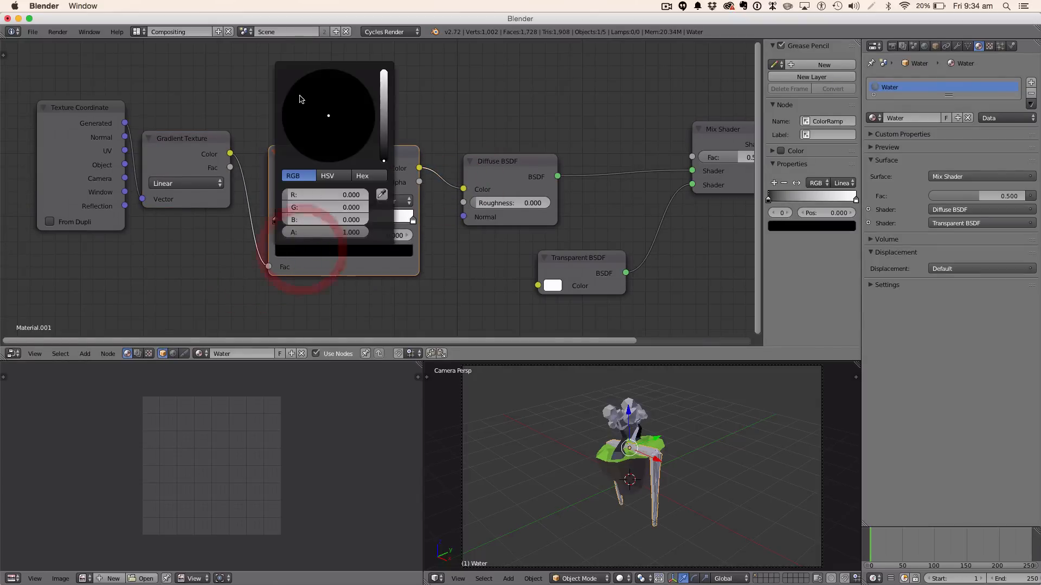
drag(384, 132, 384, 87)
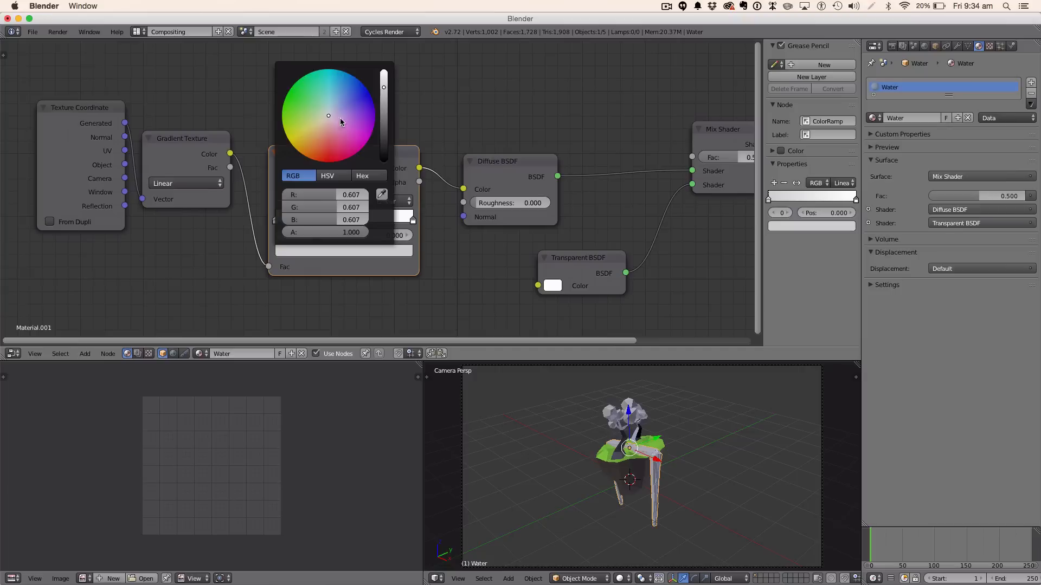
drag(340, 118, 318, 88)
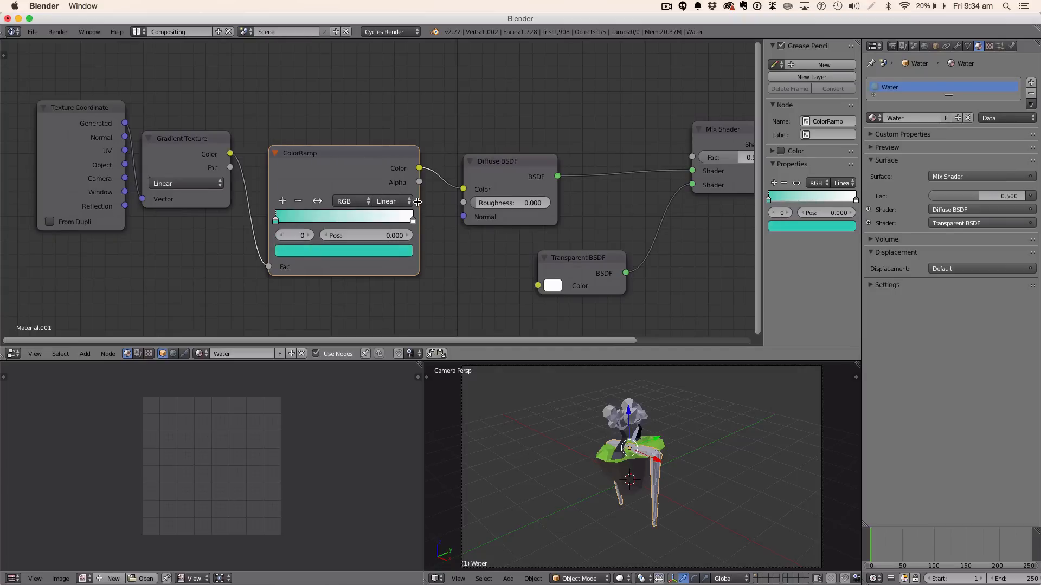
click(412, 219)
click(396, 251)
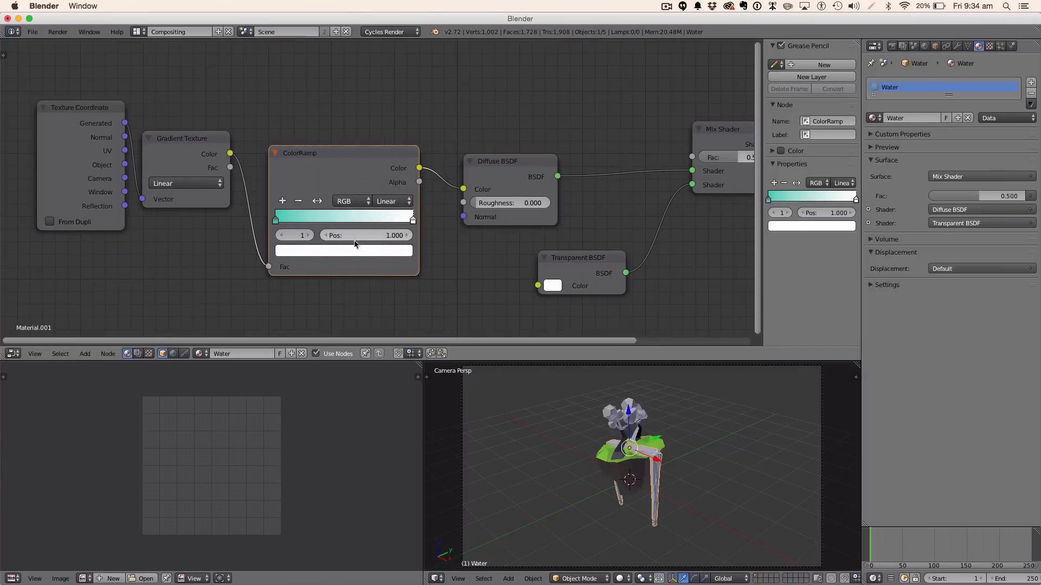
click(354, 251)
click(336, 79)
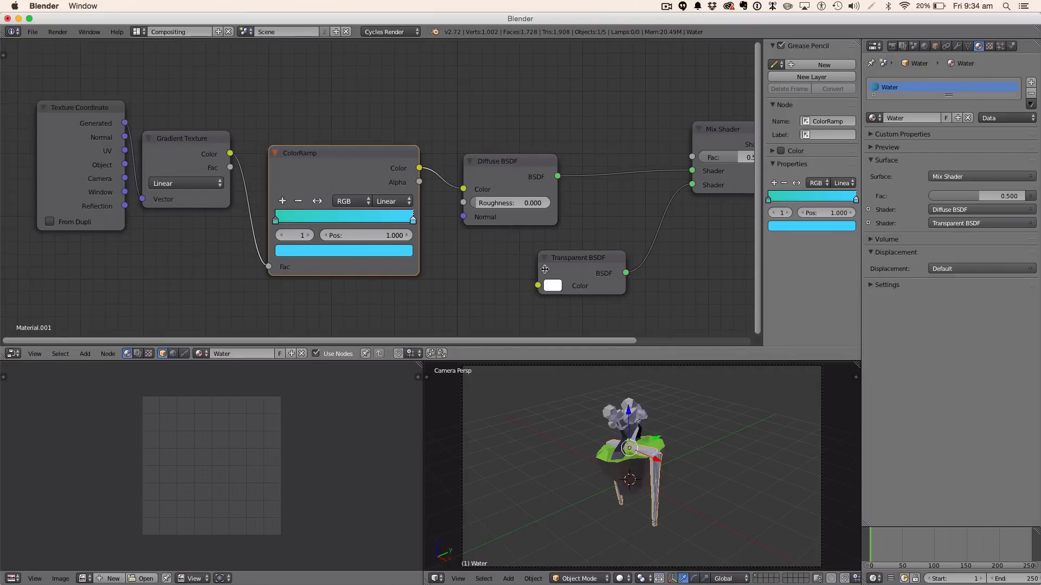
Step: Set the Transparent BSDF's colour to light blue and show the Water material's preview
click(553, 285)
drag(607, 145, 602, 127)
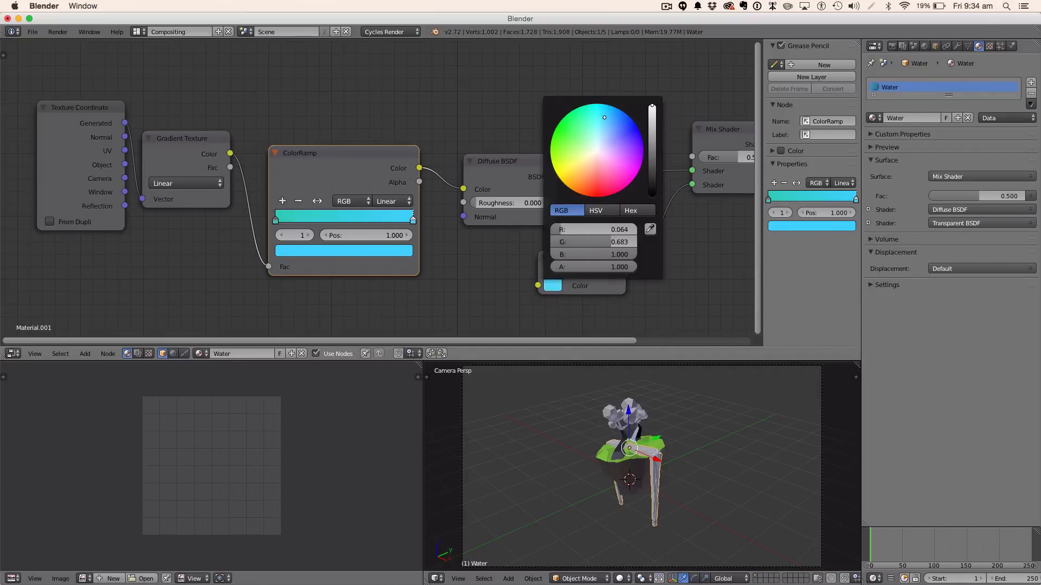
click(669, 266)
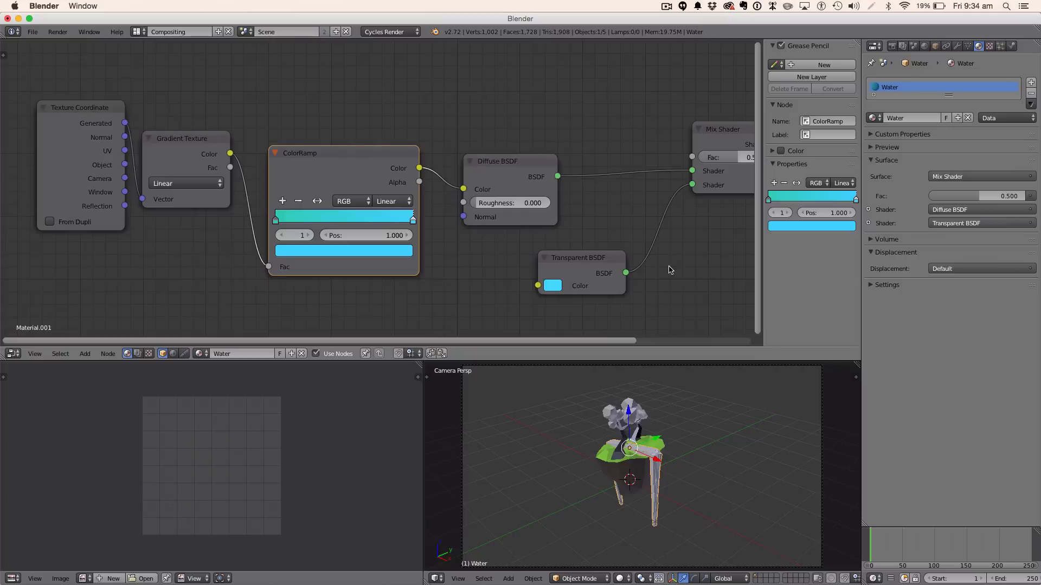
scroll(671, 269, down, 2)
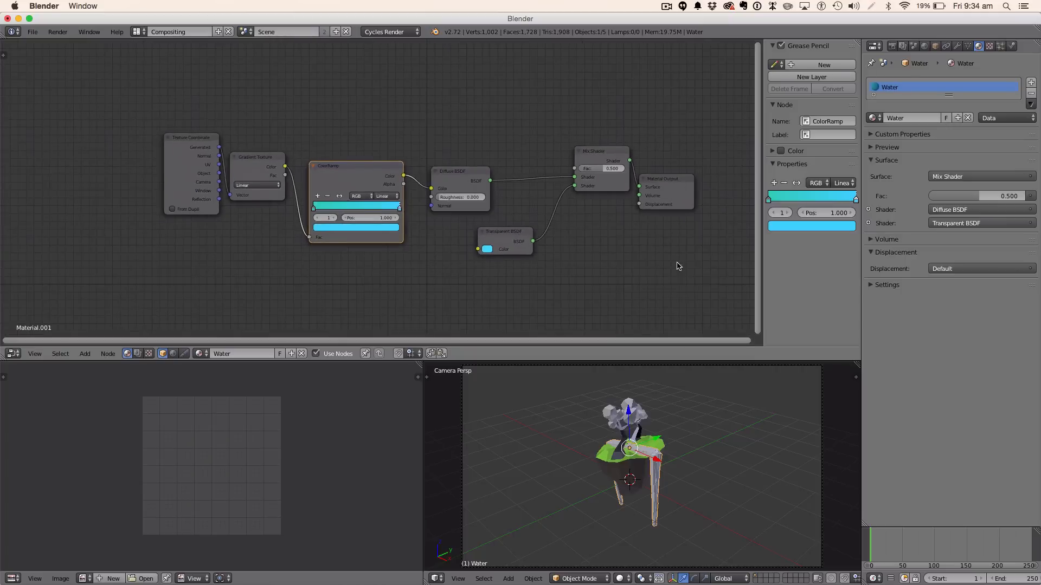
click(884, 147)
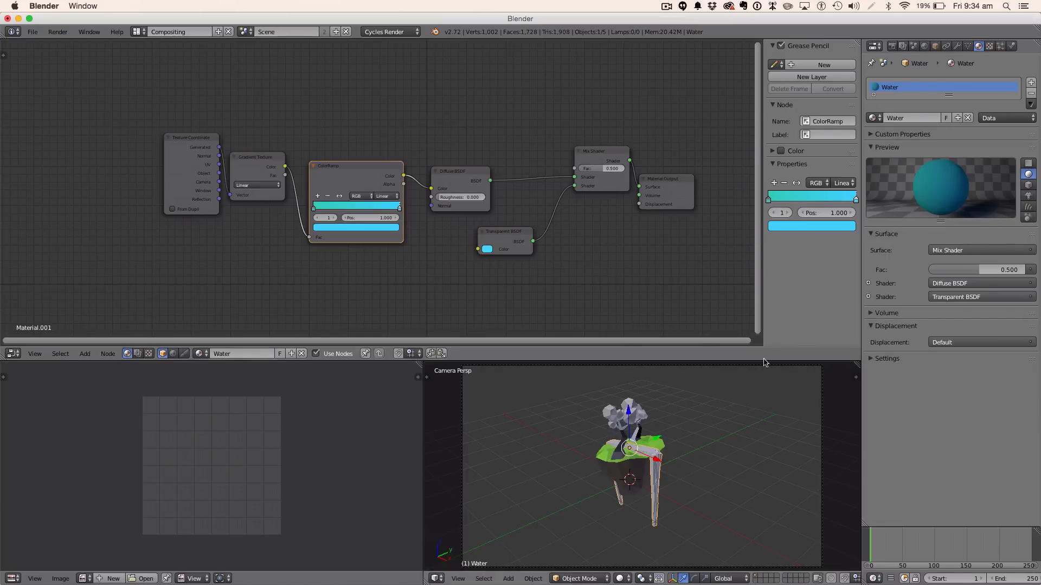
Step: Set the Water material's viewport colour to light blue by sampling the ColorRamp's last stop colour
click(887, 359)
click(894, 385)
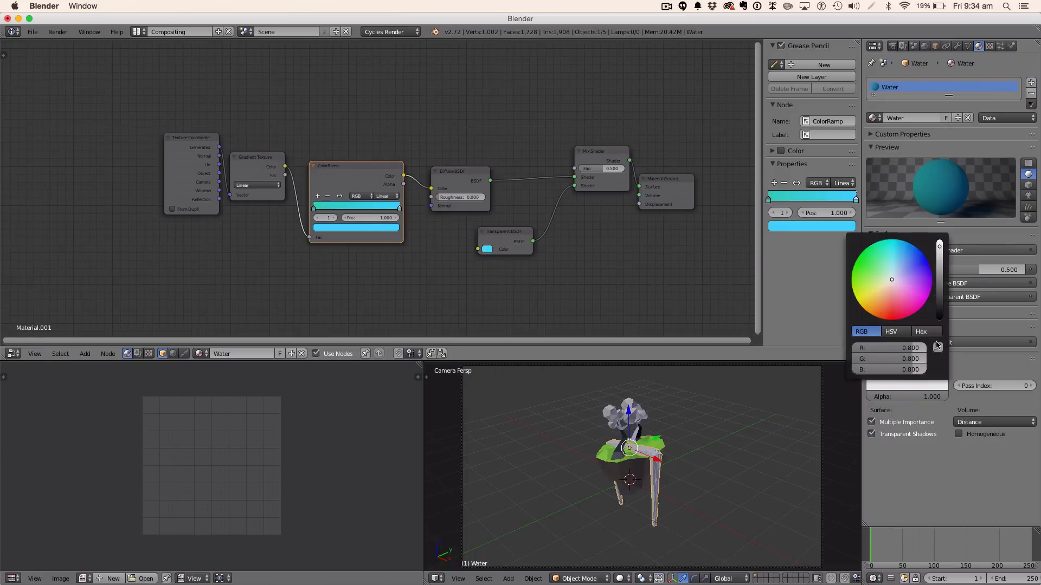
click(937, 347)
click(336, 226)
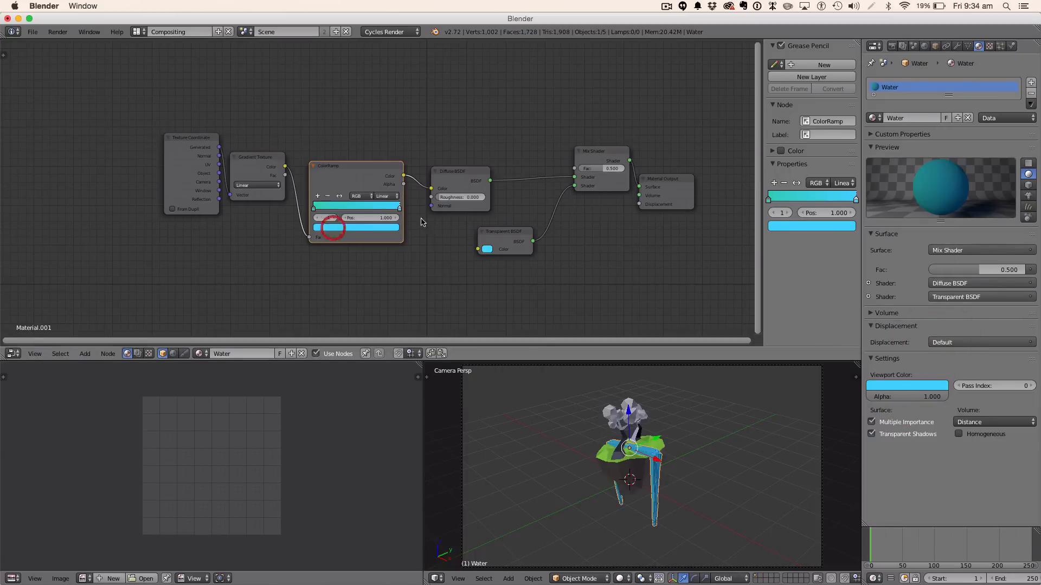
scroll(531, 345, up, 3)
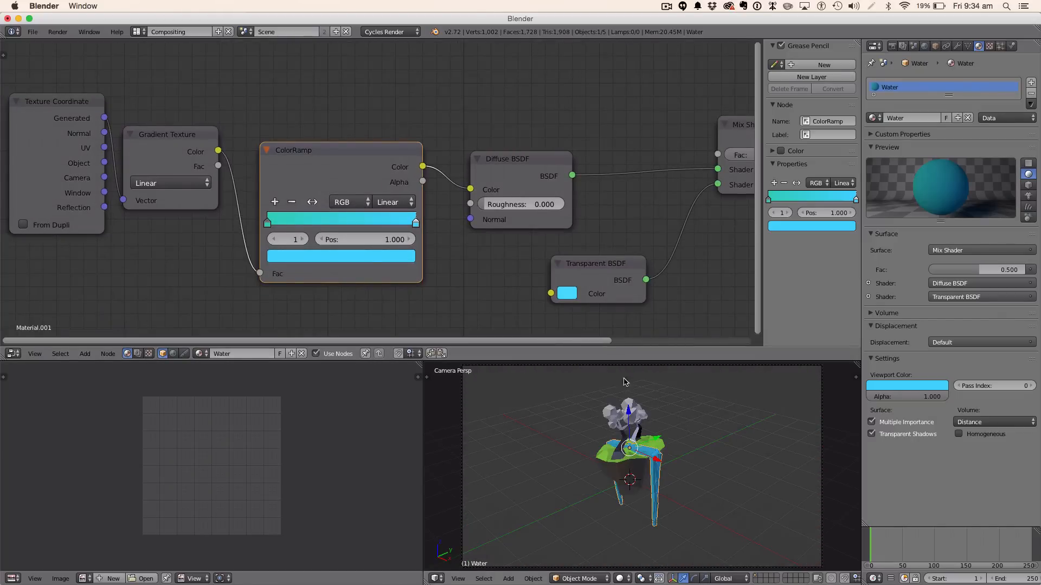
Step: Switch to the Default screen layout and select the smaller tree on the island
click(136, 31)
click(157, 81)
scroll(545, 330, up, 2)
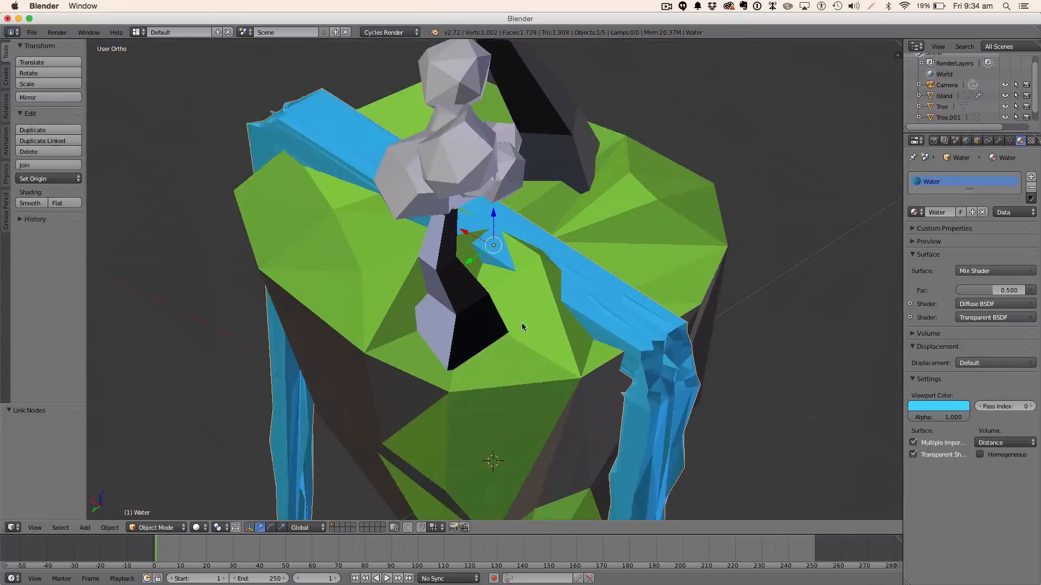
right_click(459, 287)
middle_drag(459, 287, 439, 234)
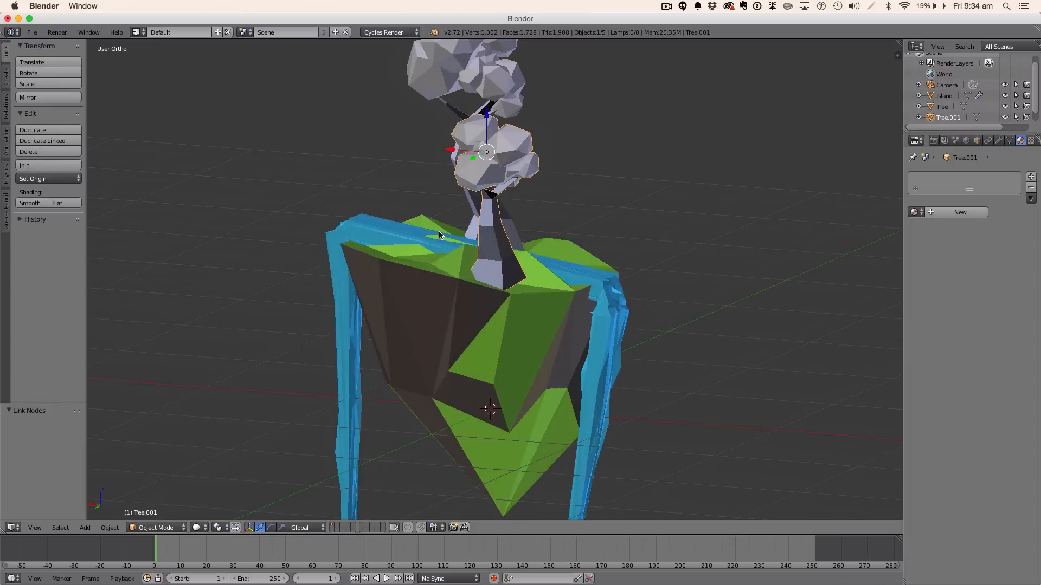
Step: Deselect all of the smaller tree's mesh and give the tree a new material named Trunk
key(Tab)
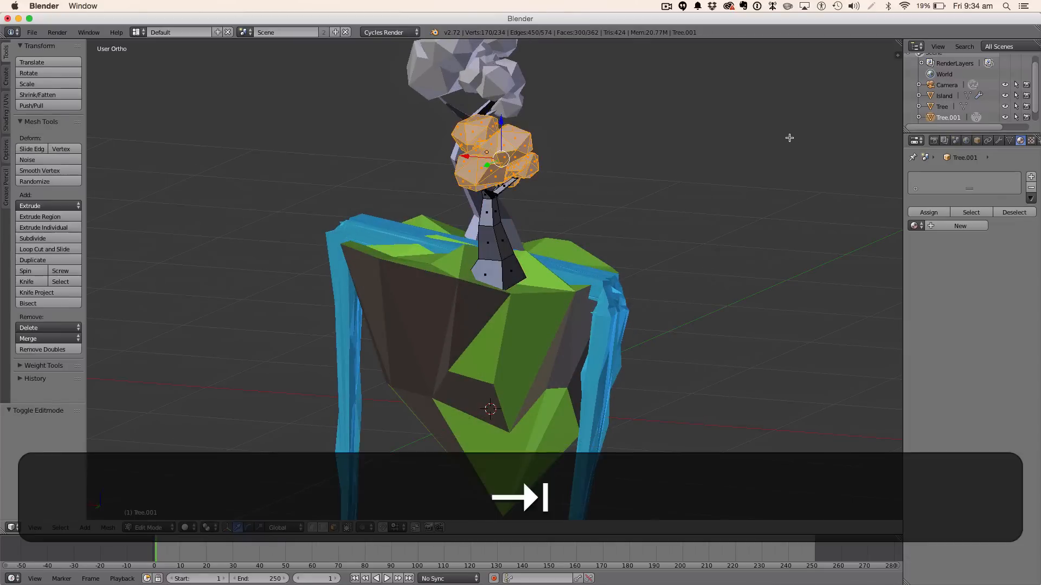
key(a)
middle_drag(591, 179, 599, 249)
key(Tab)
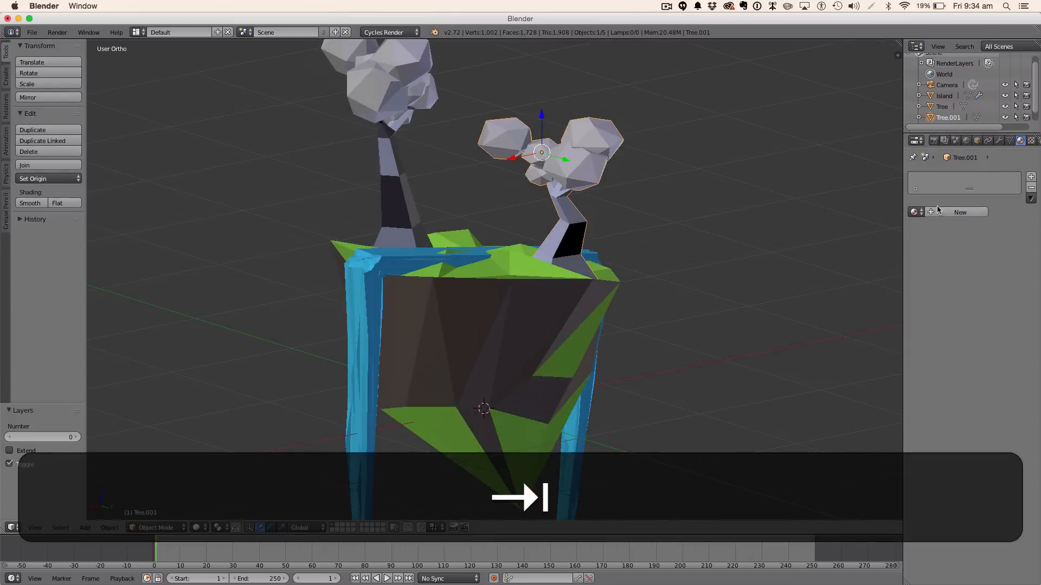
click(979, 214)
click(950, 215)
text(Tr)
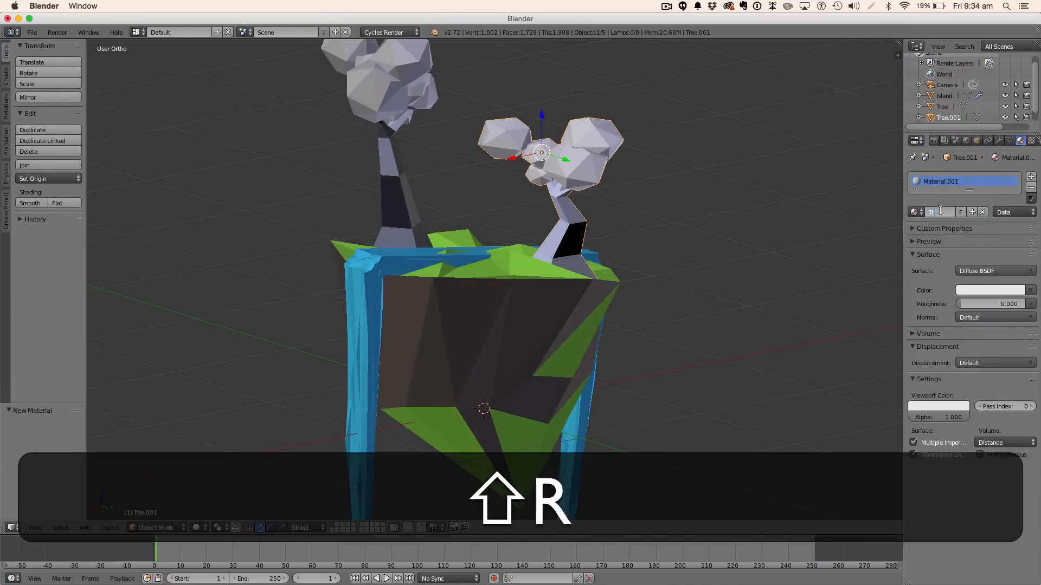
text(unk)
key(Return)
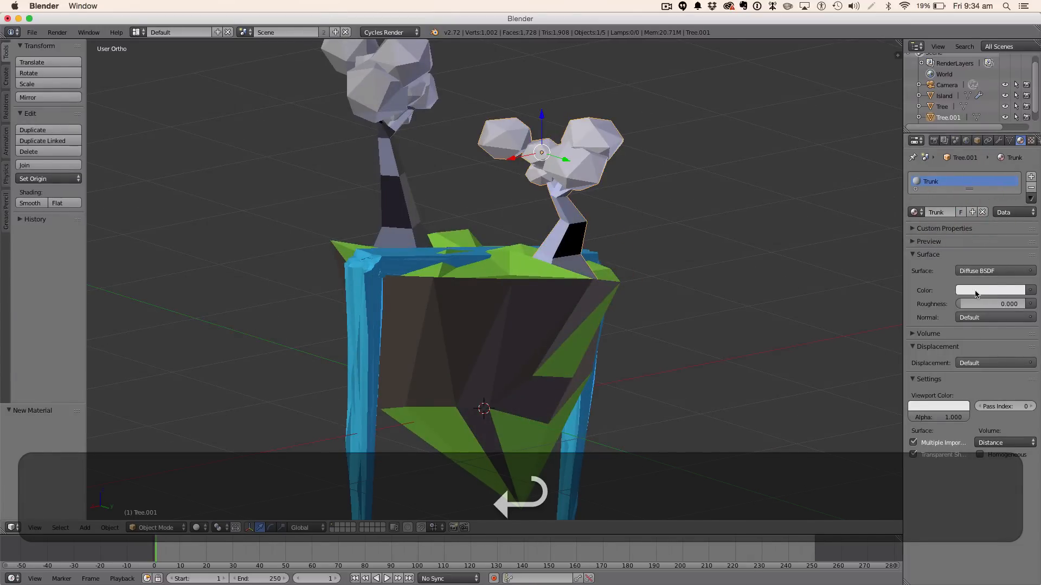
Step: Darken the Trunk material's diffuse colour slightly to light grey and sample it for the viewport colour
click(975, 292)
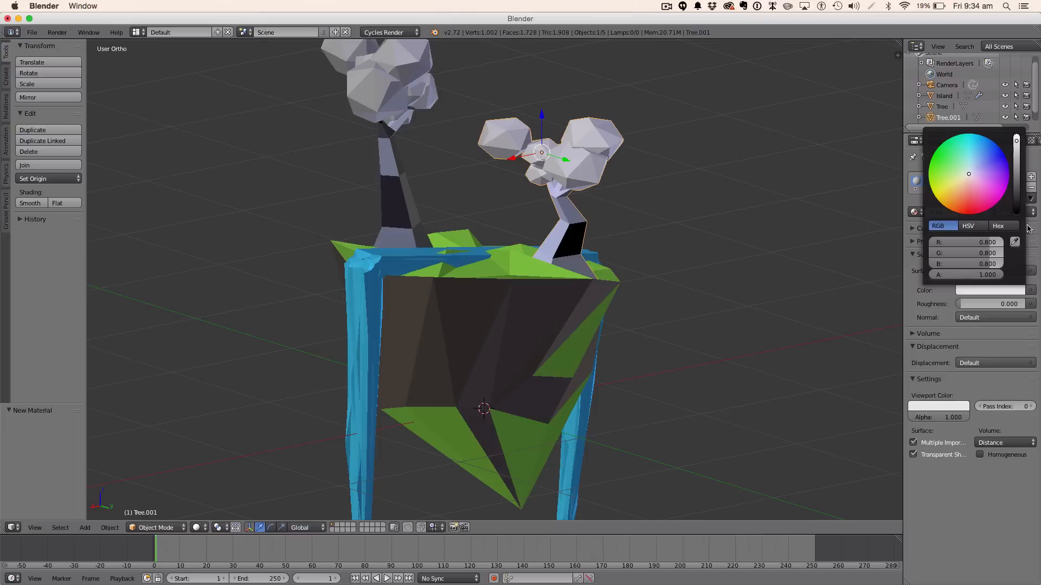
click(935, 411)
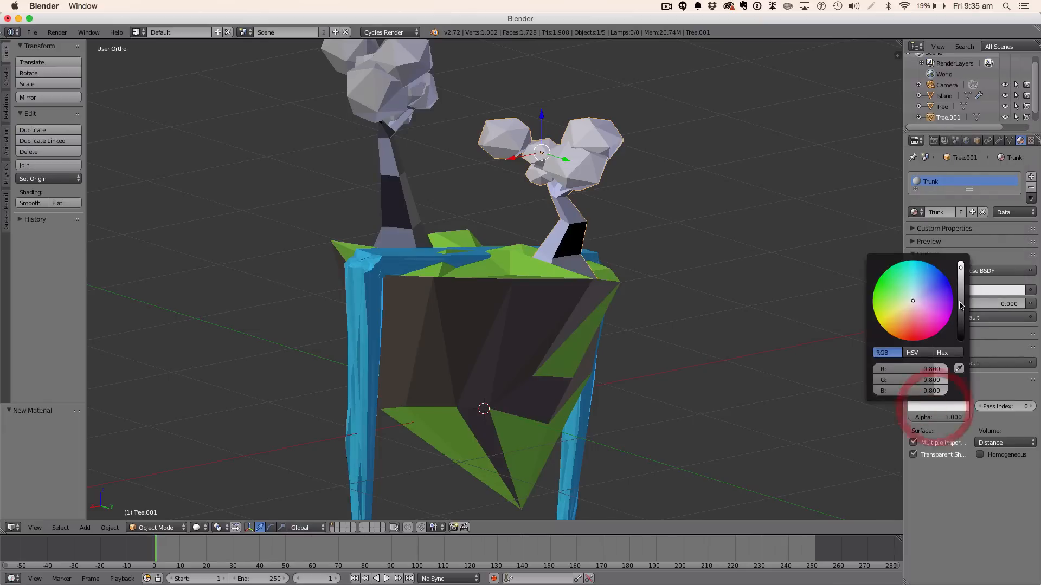
click(994, 291)
click(1010, 295)
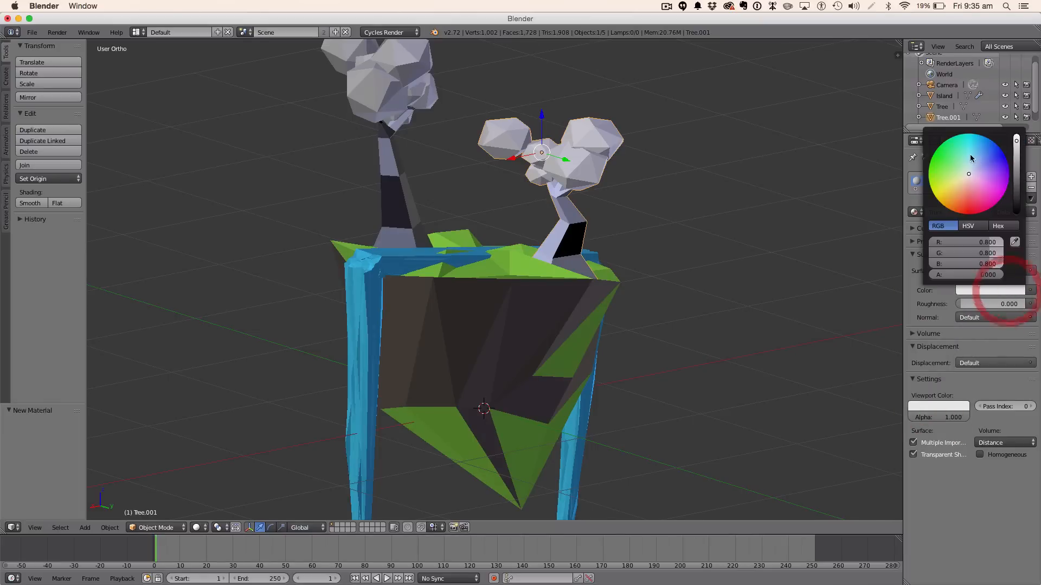
drag(1018, 144, 1017, 149)
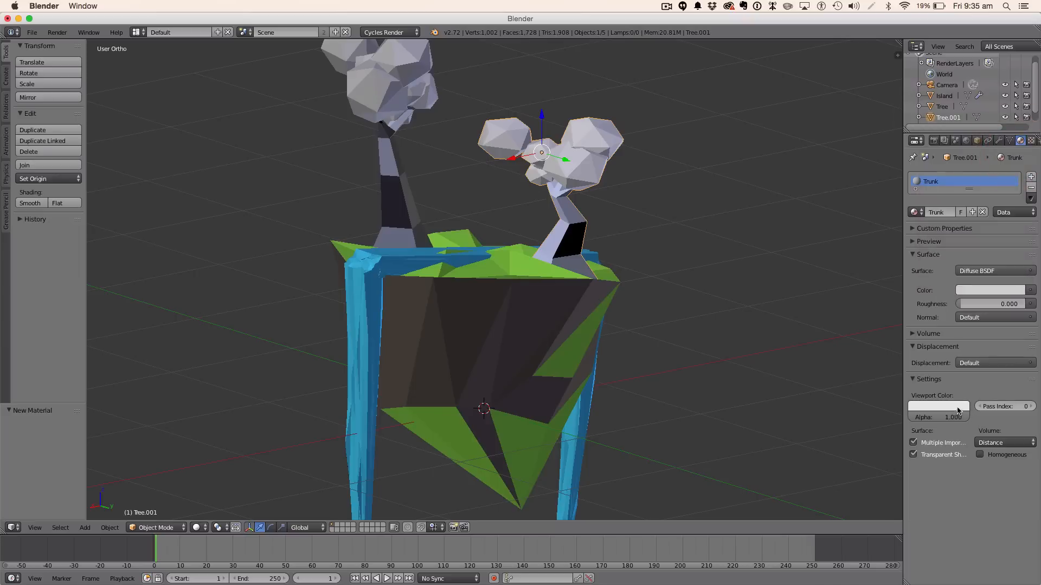
click(957, 408)
click(964, 368)
click(967, 287)
Step: Add a second material slot to the smaller tree with a new material named Leaves
click(1031, 177)
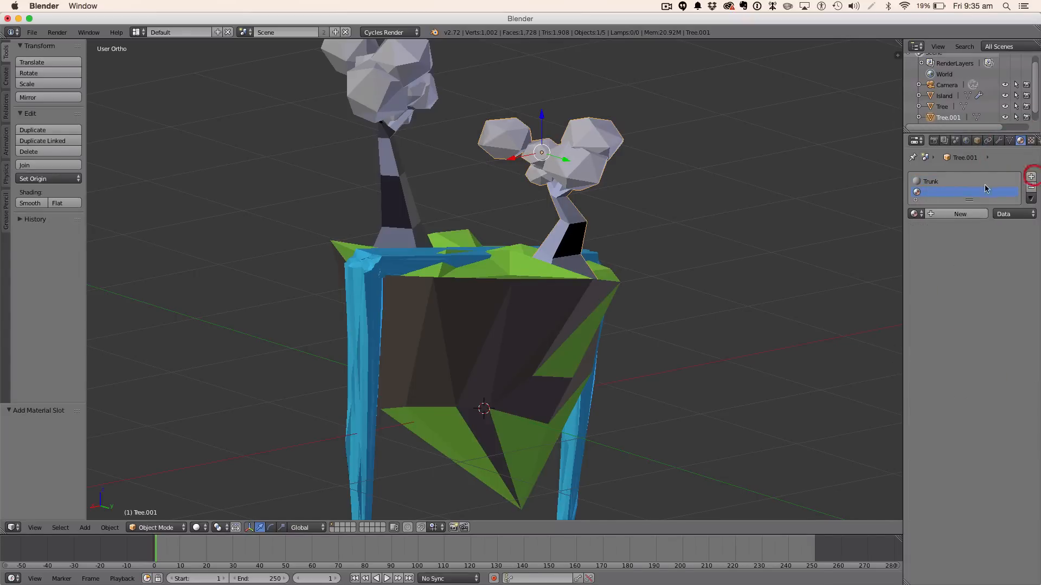
click(955, 214)
double_click(950, 213)
text(Le)
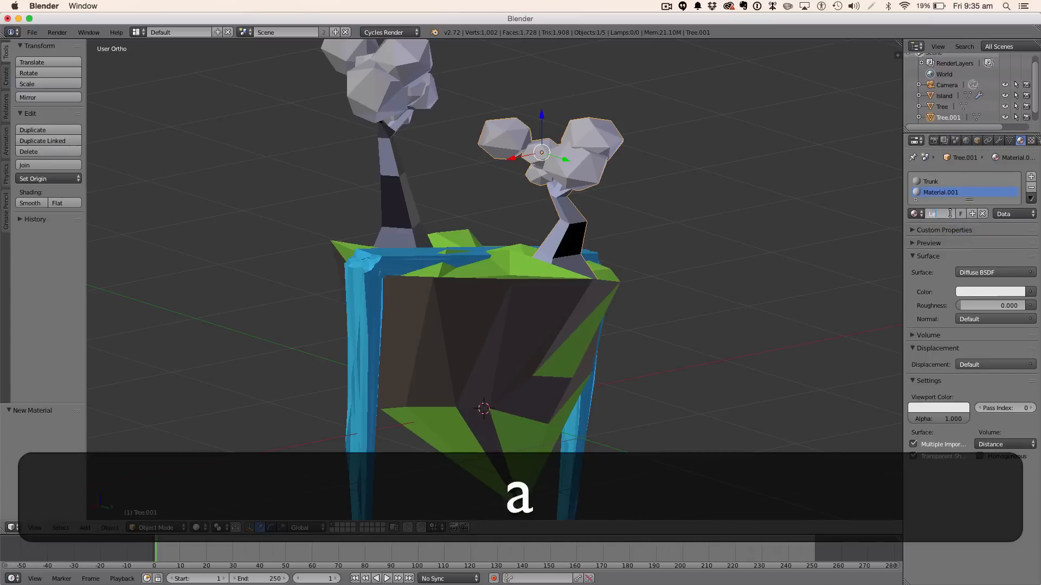
text(aves)
key(Return)
Step: Set the Leaves diffuse colour to red (R 0.800, G 0.070, B 0.037) and sample it for the viewport colour
click(973, 293)
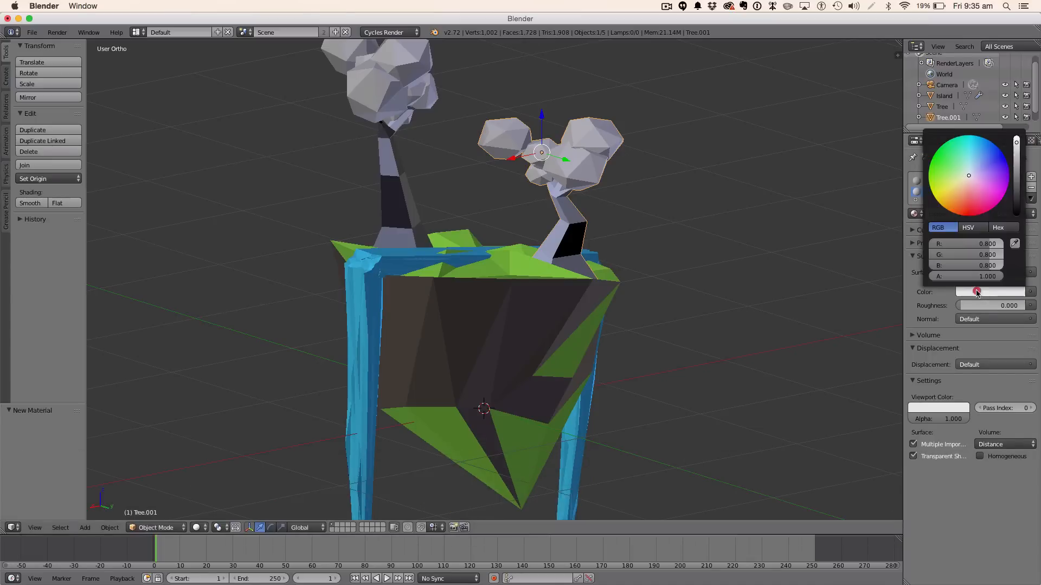
drag(967, 201, 964, 204)
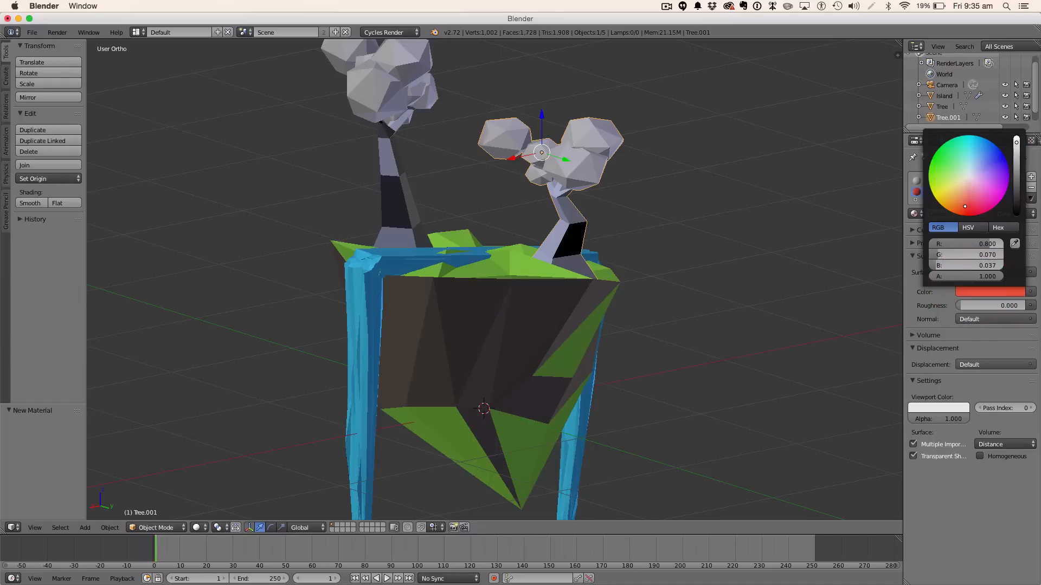
click(955, 408)
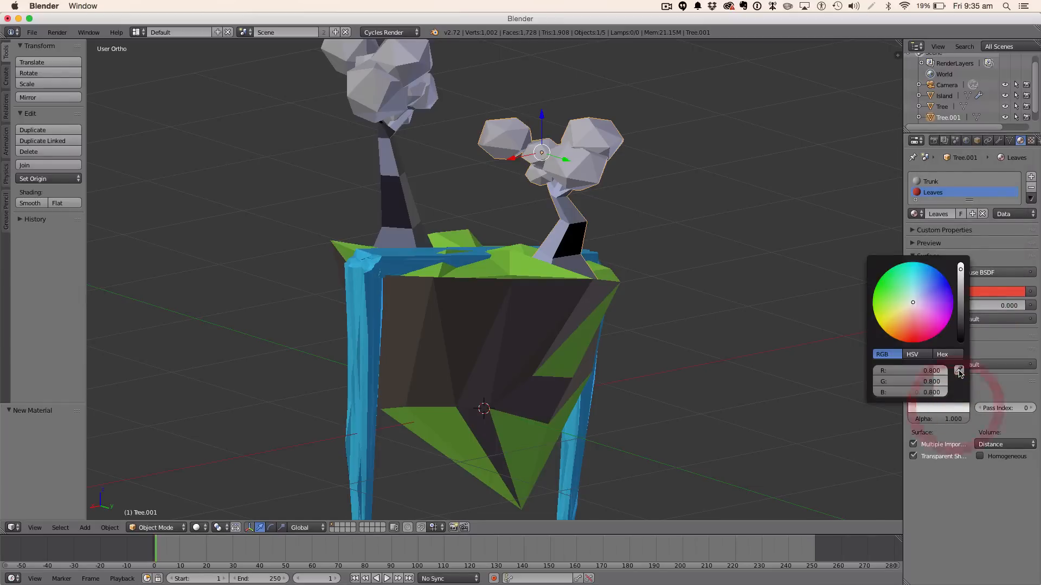
click(960, 370)
click(972, 292)
scroll(728, 242, up, 3)
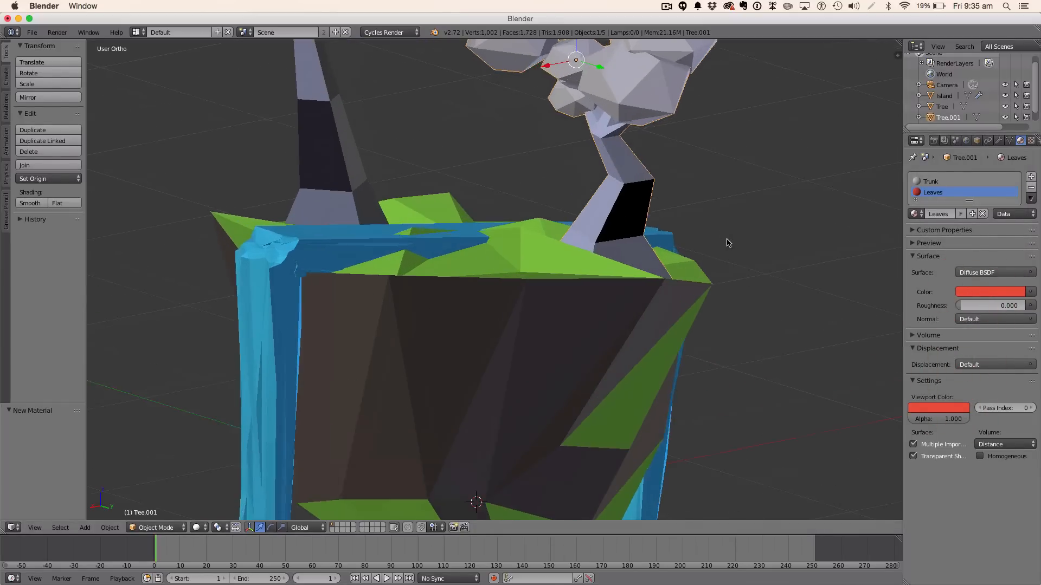
scroll(727, 237, down, 4)
middle_drag(727, 235, 646, 249)
key(Tab)
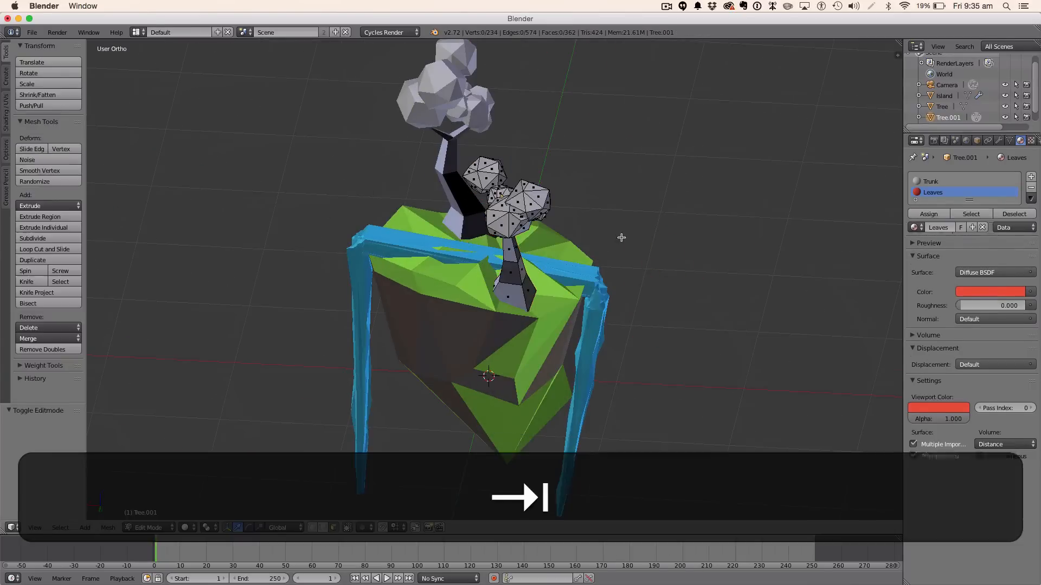
scroll(520, 293, up, 2)
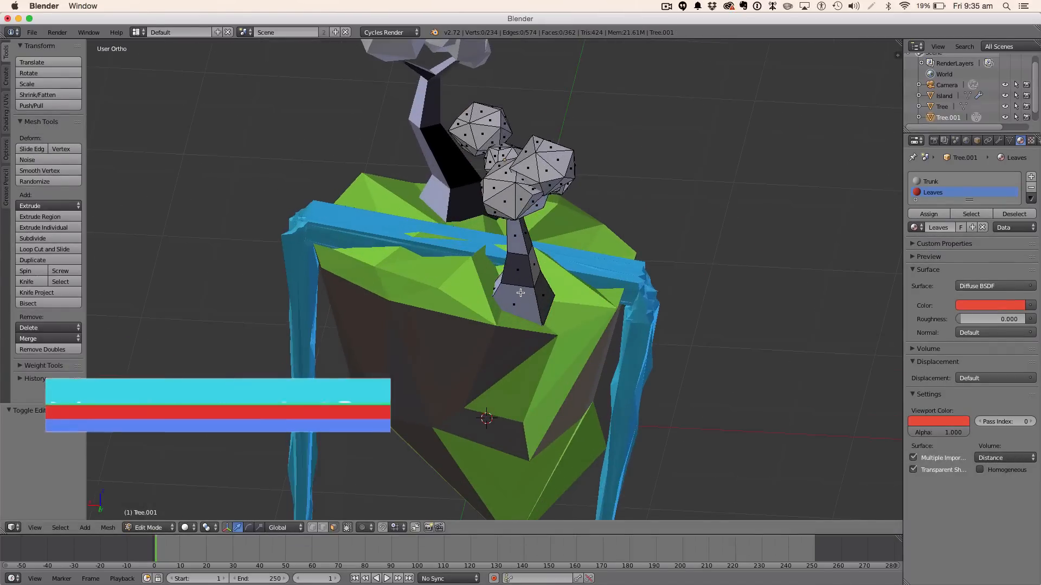
key(z)
key(z)
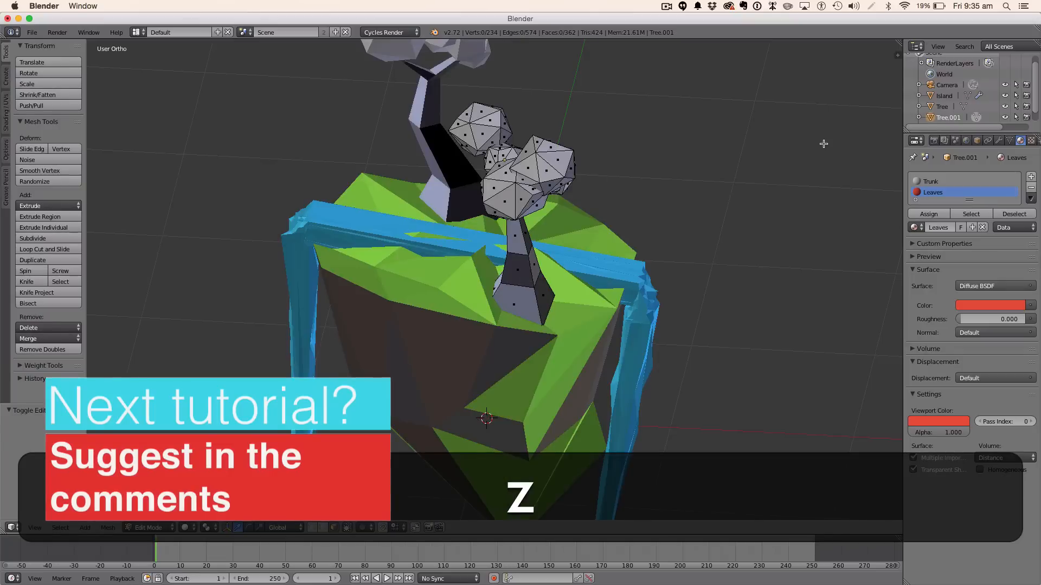
key(Tab)
key(Tab)
key(Tab)
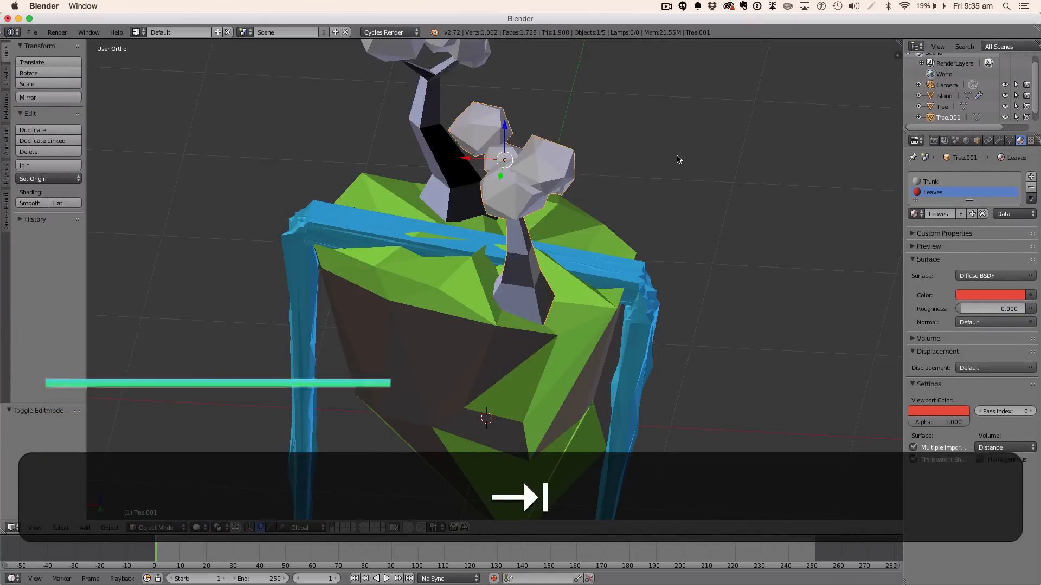
Step: Hide the Island, Tree and Water objects so that only the smaller tree is displayed
click(1005, 95)
click(1004, 106)
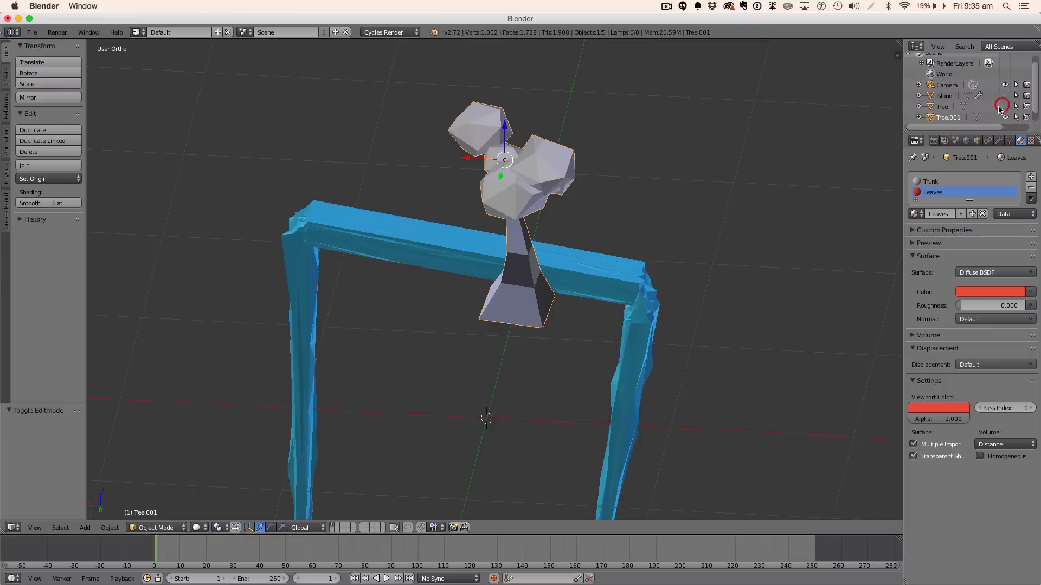
scroll(993, 96, down, 1)
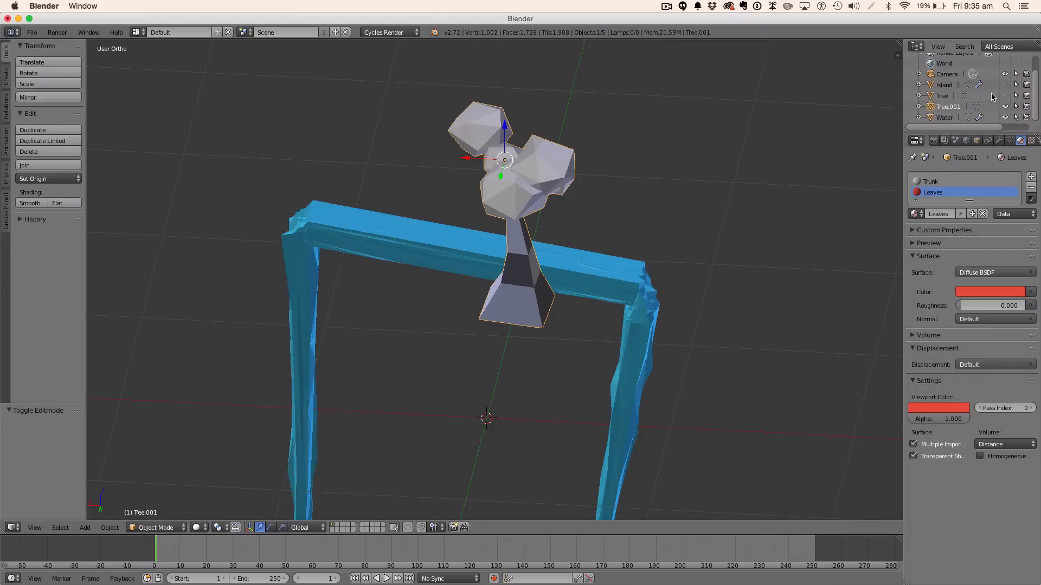
click(1004, 117)
Step: Assign the Trunk material to all the trunk faces of the smaller tree
key(KP_1)
key(Tab)
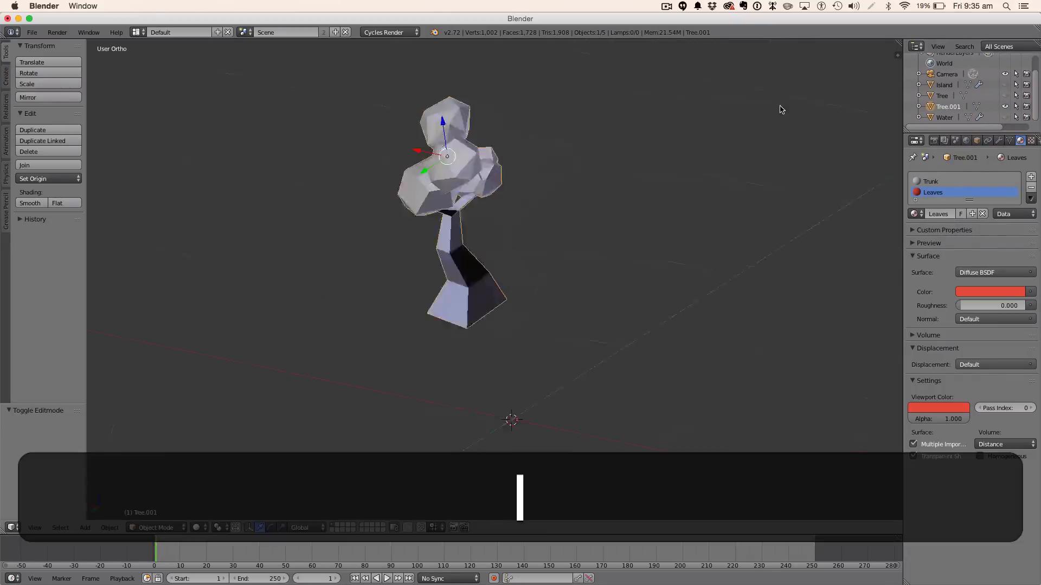
key(z)
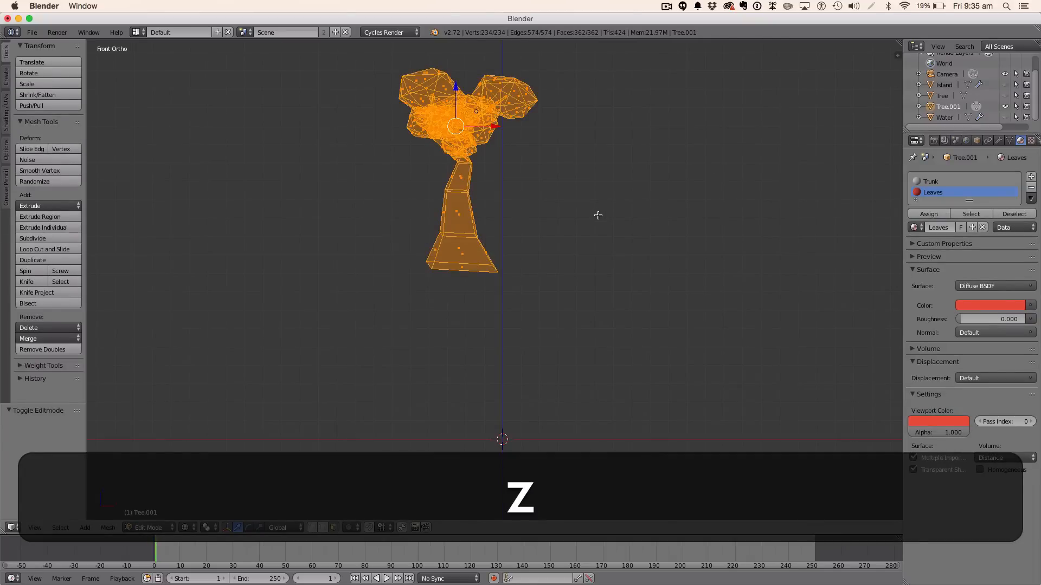
key(a)
key(b)
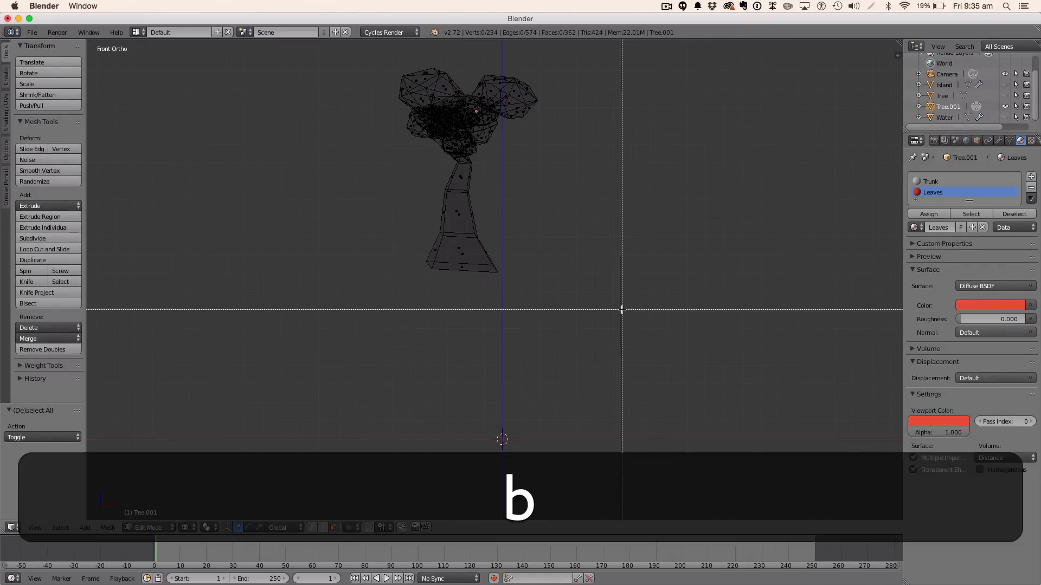
mouse_move(622, 309)
mouse_down()
mouse_move(413, 216)
mouse_move(391, 179)
mouse_up()
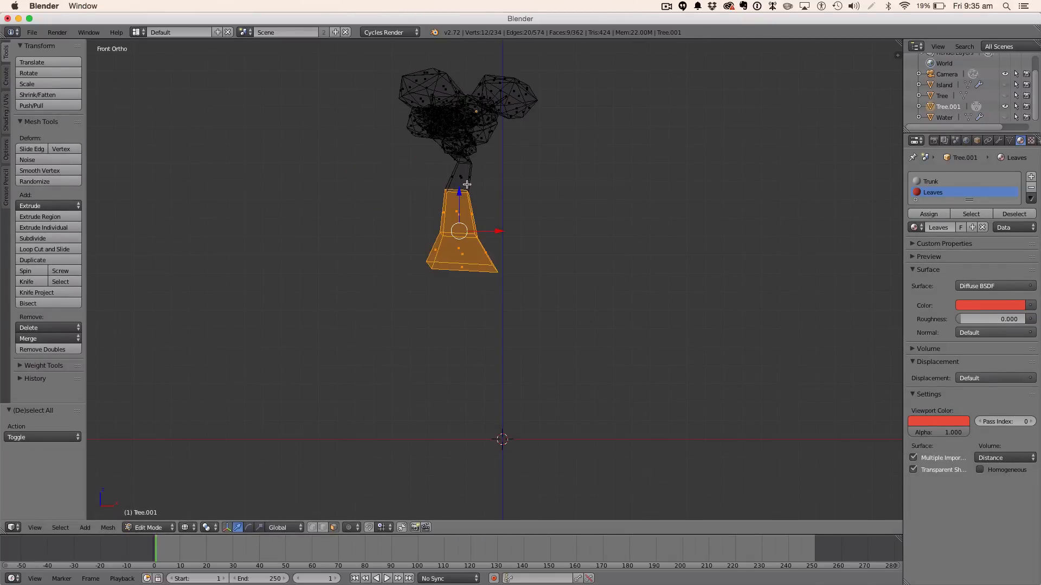
key(shift)
key(c)
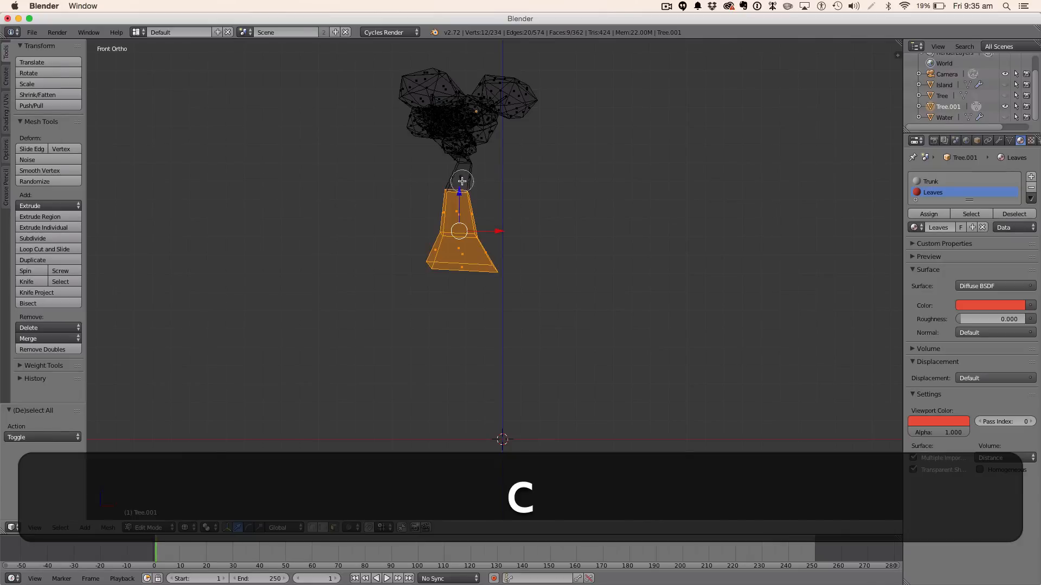
click(462, 177)
key(Escape)
click(930, 181)
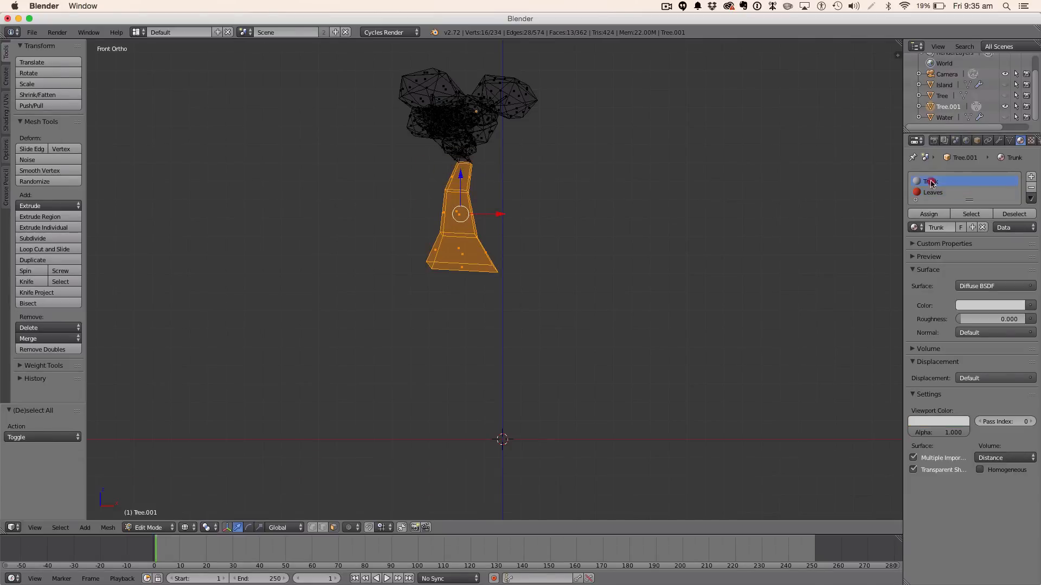
click(929, 213)
key(Tab)
key(z)
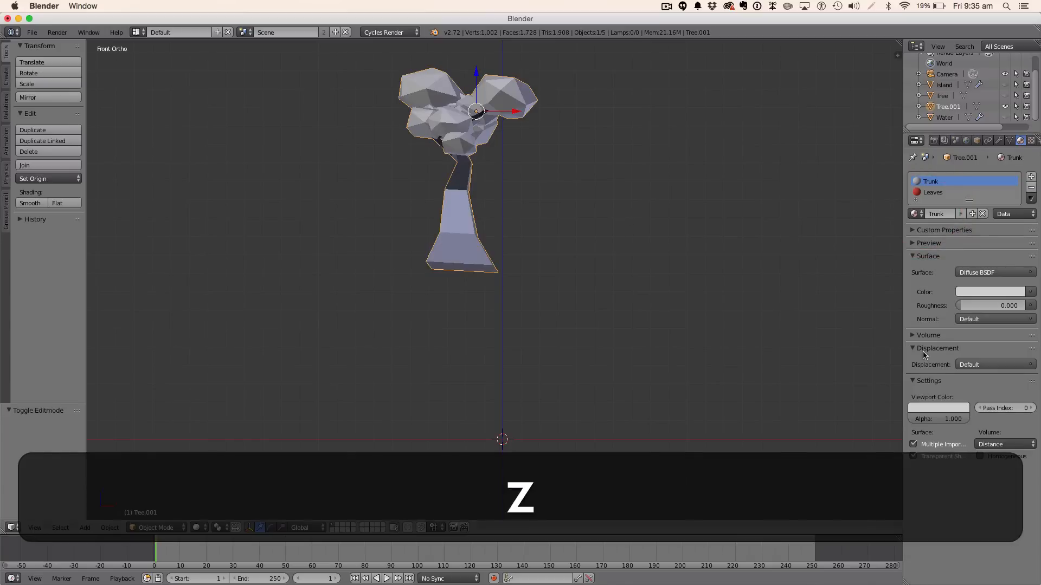
Step: Try to assign the Leaves material to the faces of the outlying leaf clump on the smaller tree
click(930, 193)
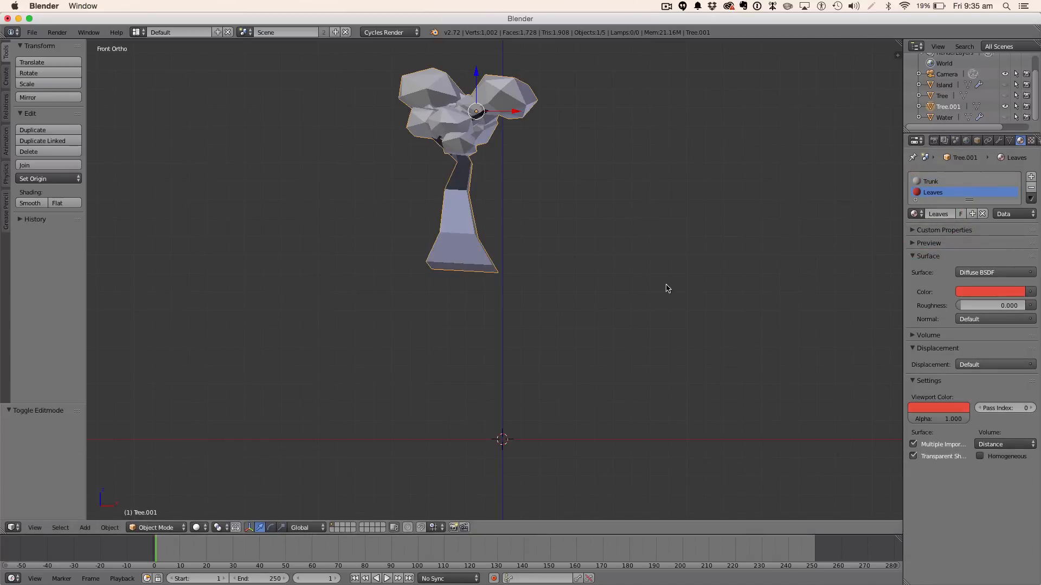
middle_drag(672, 290, 494, 206)
key(Tab)
key(c)
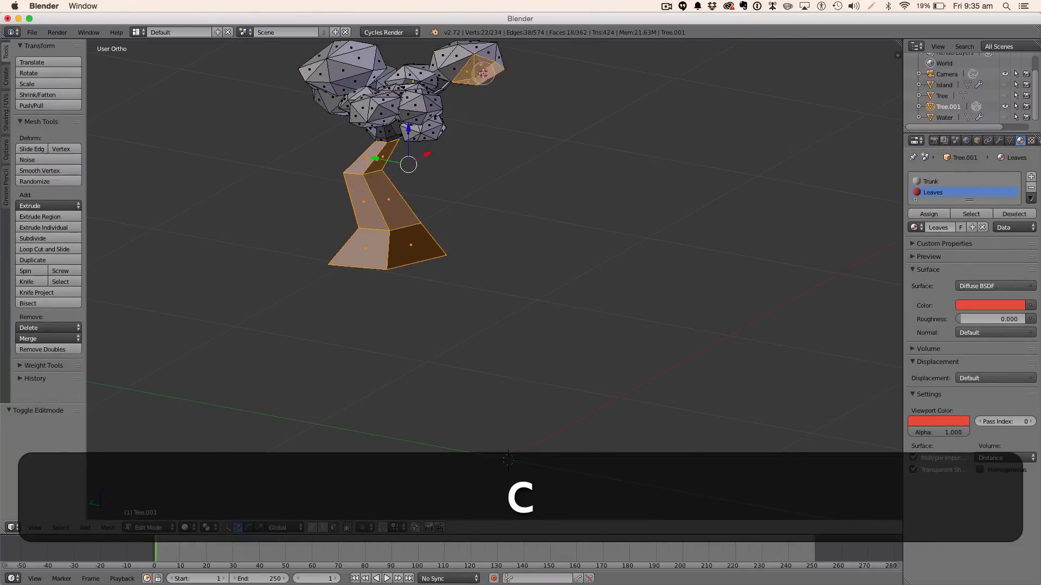
drag(467, 61, 473, 67)
middle_drag(473, 67, 668, 121)
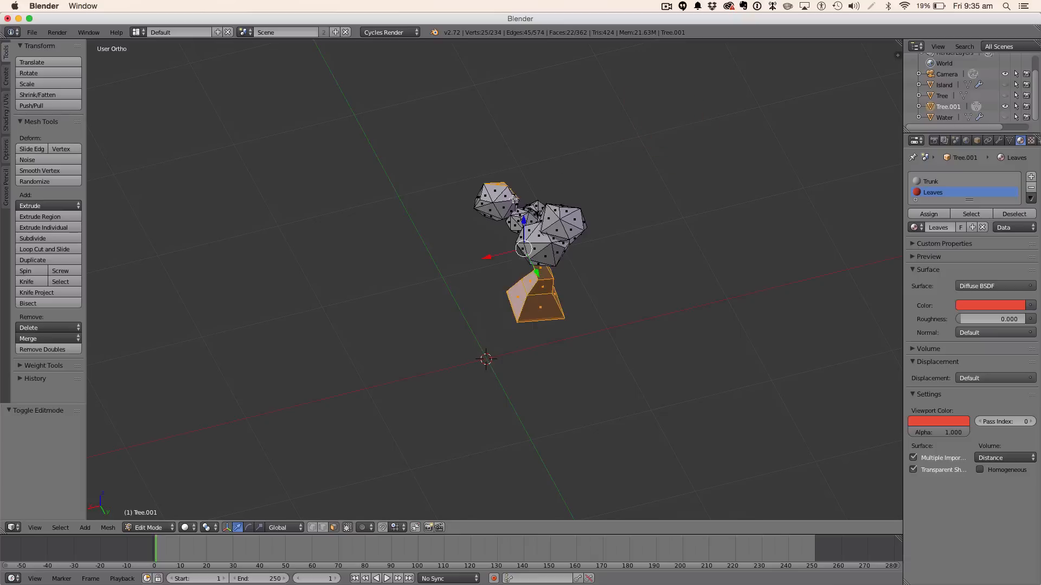
key(c)
click(491, 205)
drag(483, 195, 506, 198)
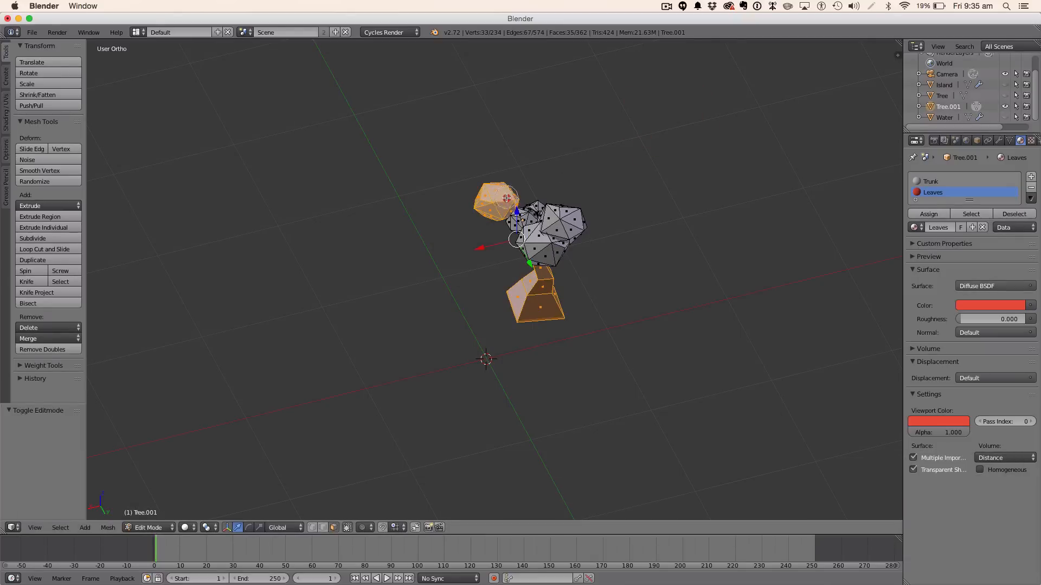
key(Escape)
middle_drag(494, 210, 624, 89)
key(c)
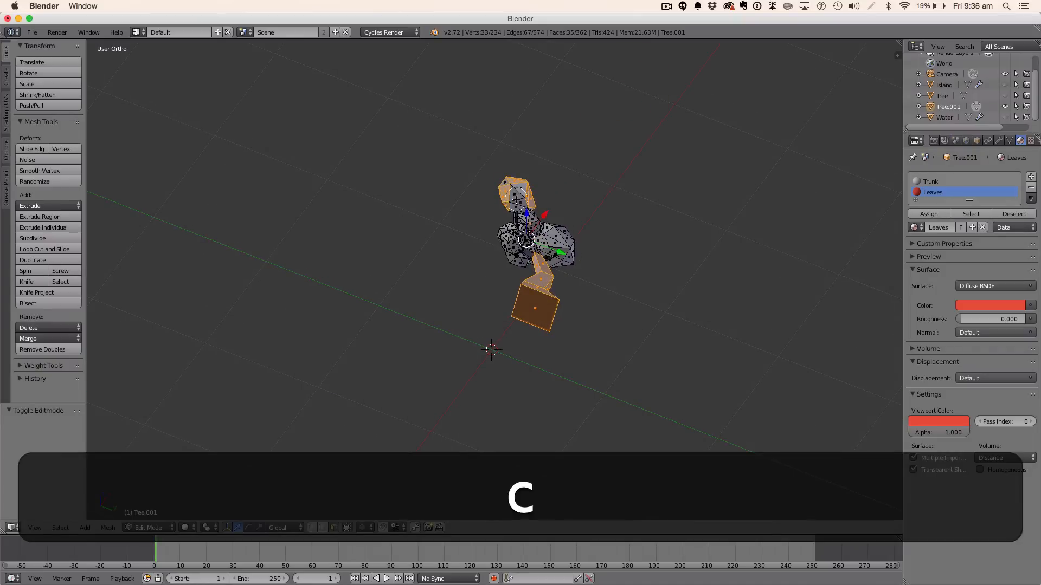
drag(517, 203, 511, 193)
key(Escape)
mouse_move(523, 191)
middle_down()
mouse_move(527, 202)
mouse_move(421, 275)
middle_up()
click(929, 214)
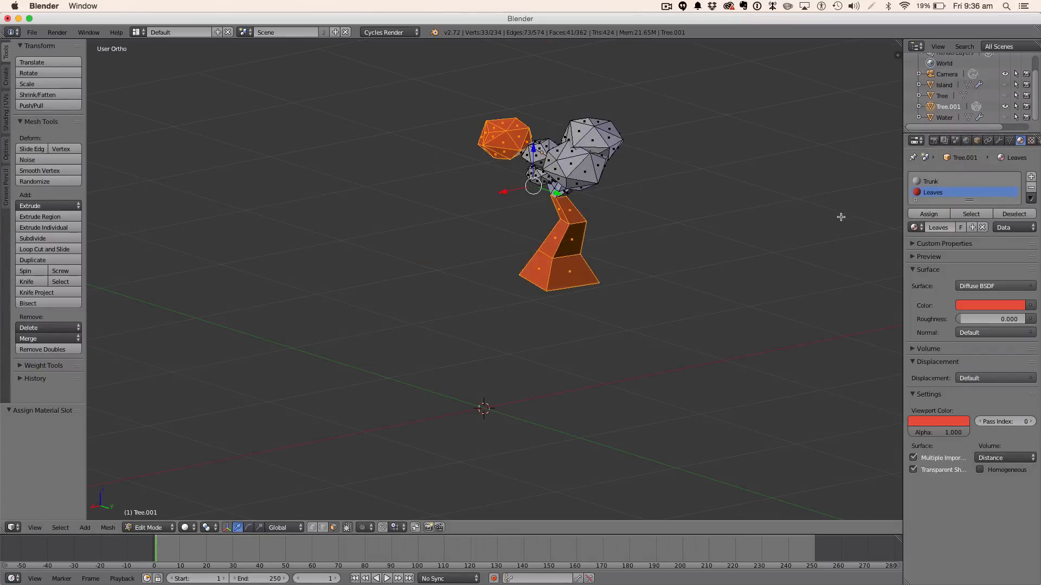
Step: Undo the Leaves material assignment on the smaller tree
key(Tab)
key(z)
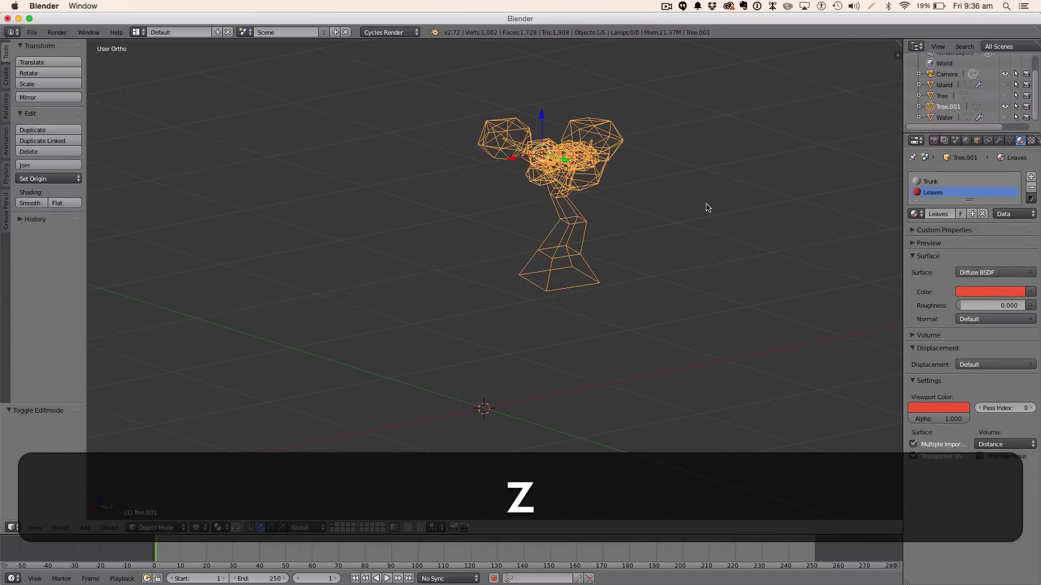
key(ctrl+z)
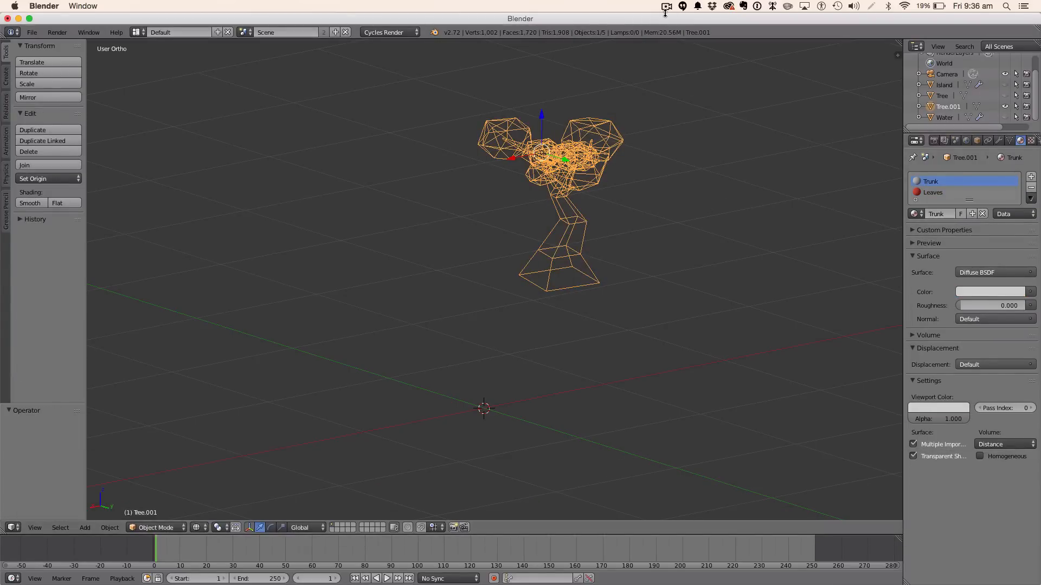
Step: Unhide the Tree, Island and Water objects in the scene
click(1005, 96)
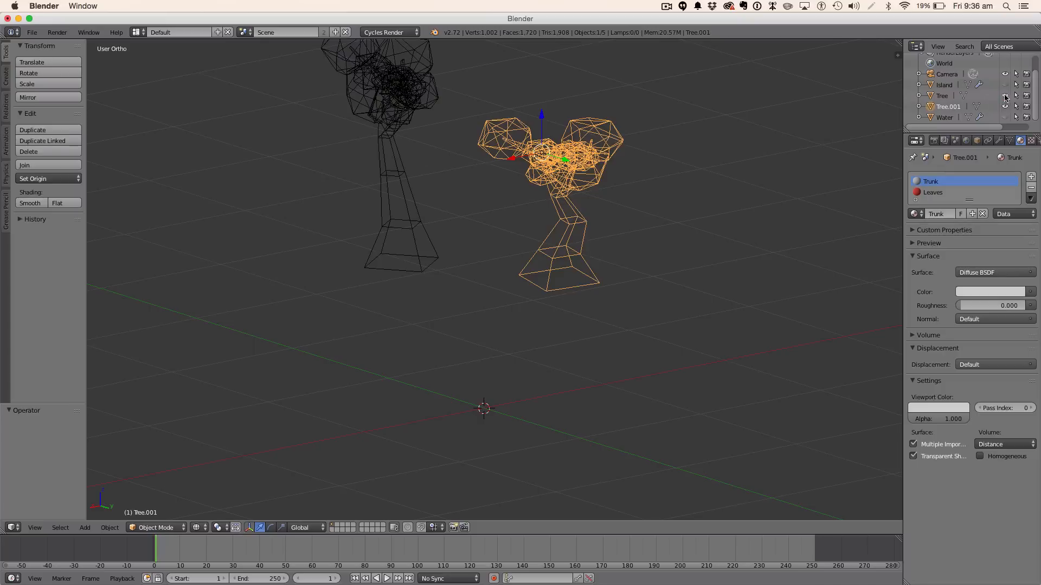
click(1005, 85)
click(1005, 117)
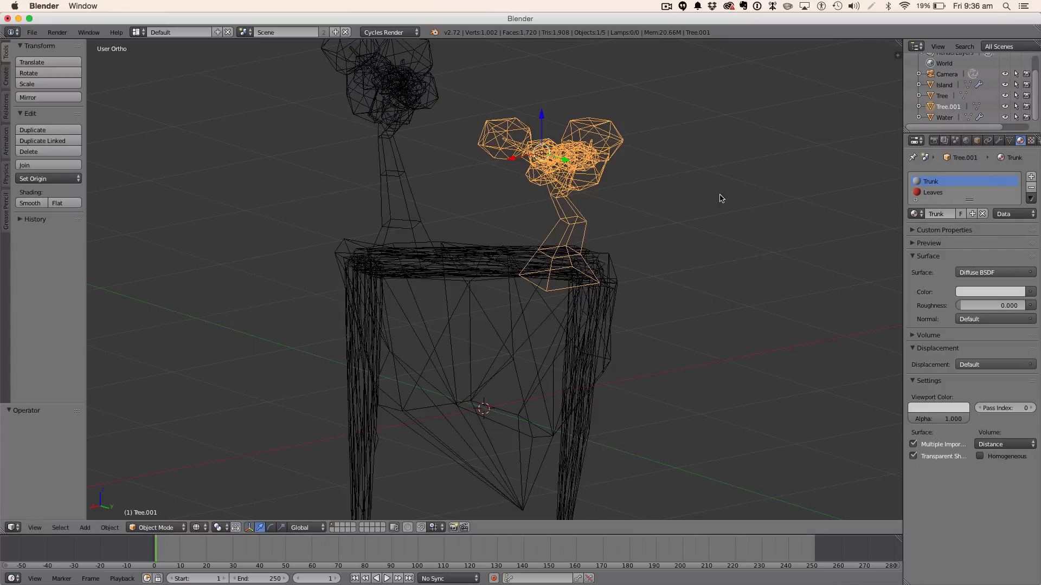
Step: Deselect all faces of the smaller tree and return to solid shading in Object Mode
key(Tab)
key(a)
key(z)
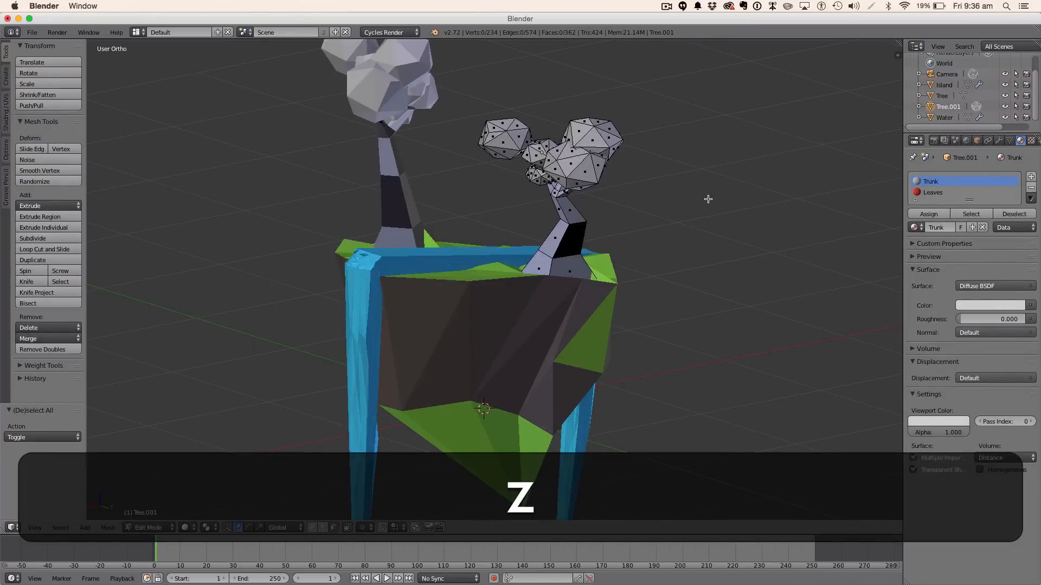
key(Tab)
middle_drag(702, 203, 659, 194)
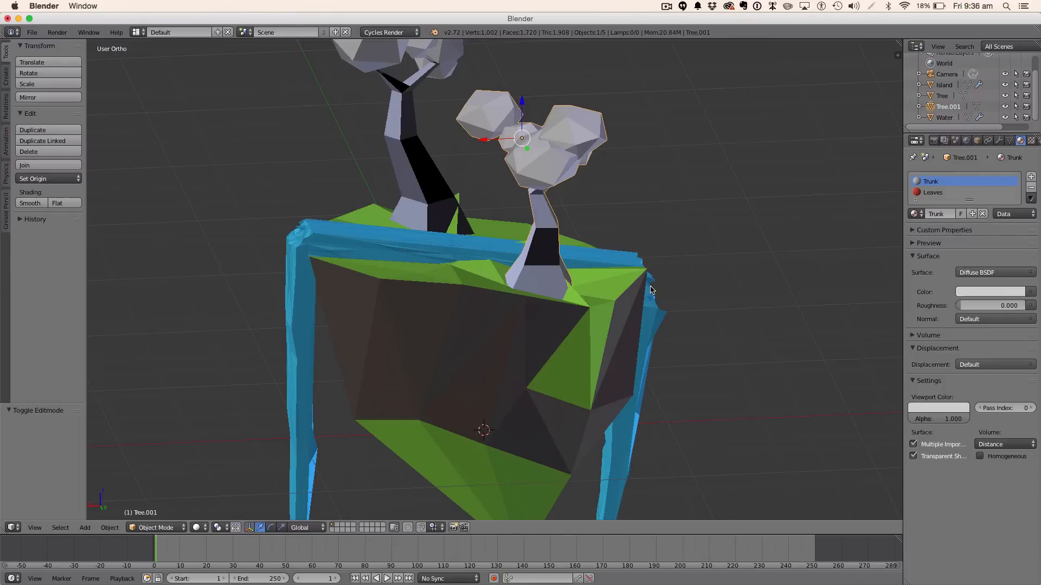
middle_drag(650, 290, 588, 291)
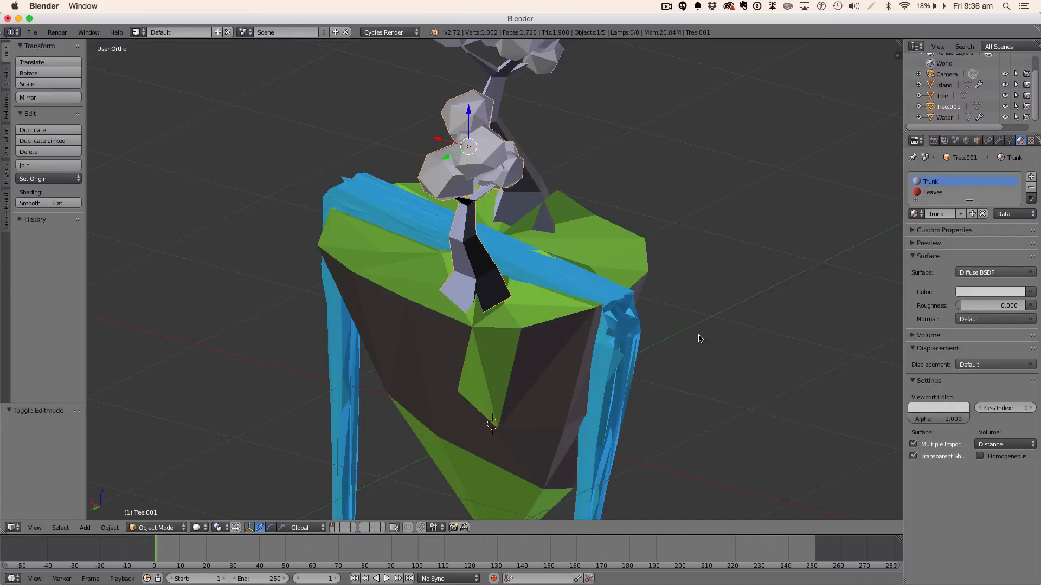
scroll(699, 339, down, 5)
mouse_move(697, 340)
middle_down()
mouse_move(611, 339)
mouse_move(682, 330)
middle_up()
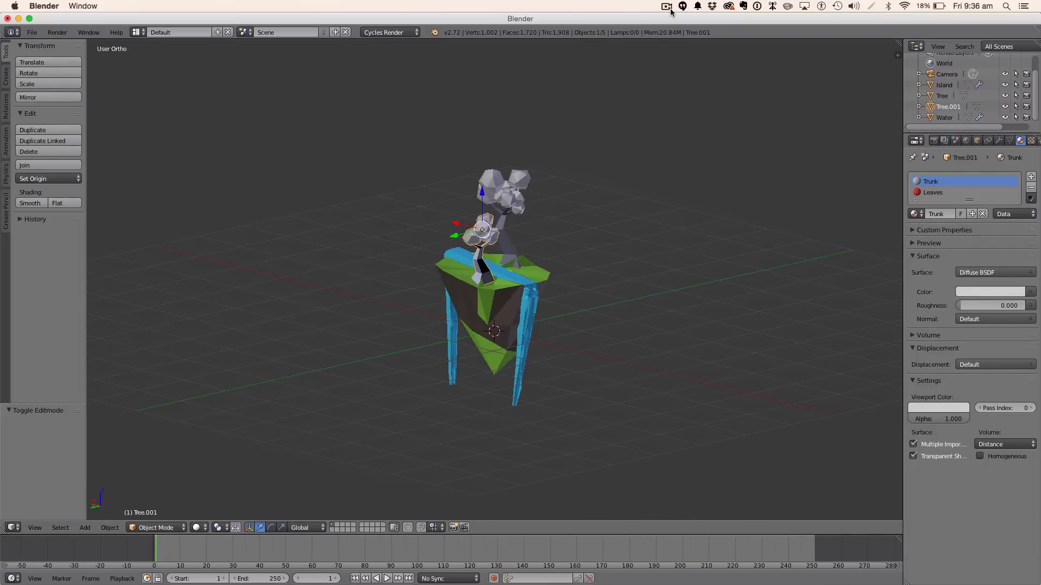
middle_drag(604, 190, 652, 210)
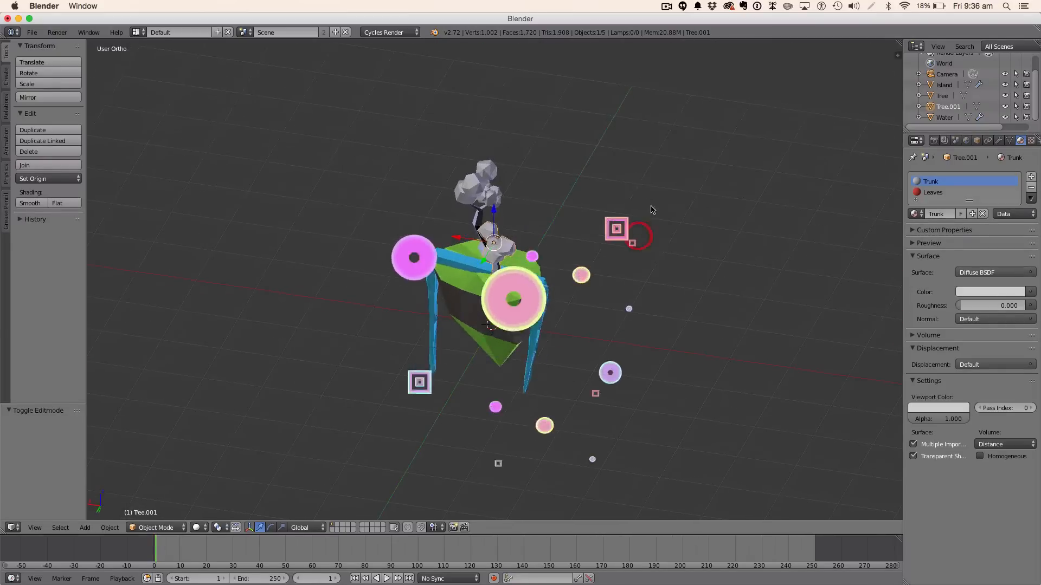